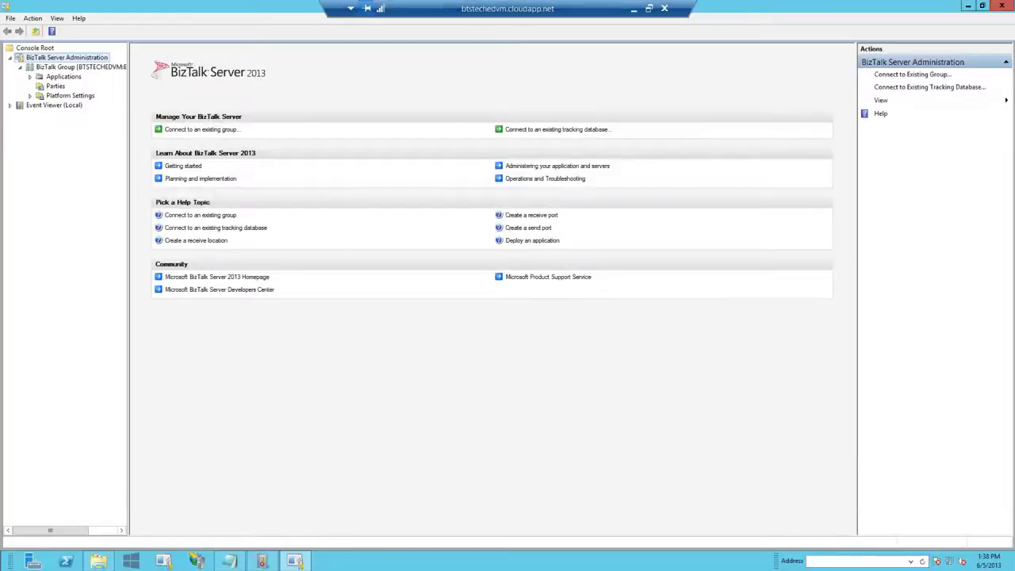
# Step: Create a new BizTalk application named TechEdDmeo
pyautogui.click(29, 77)
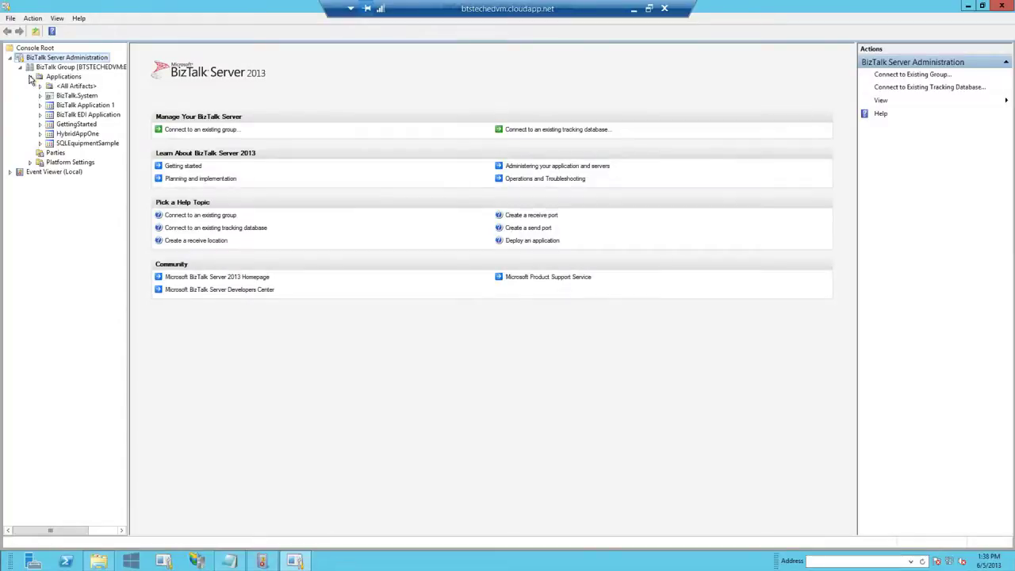
pyautogui.press('End')
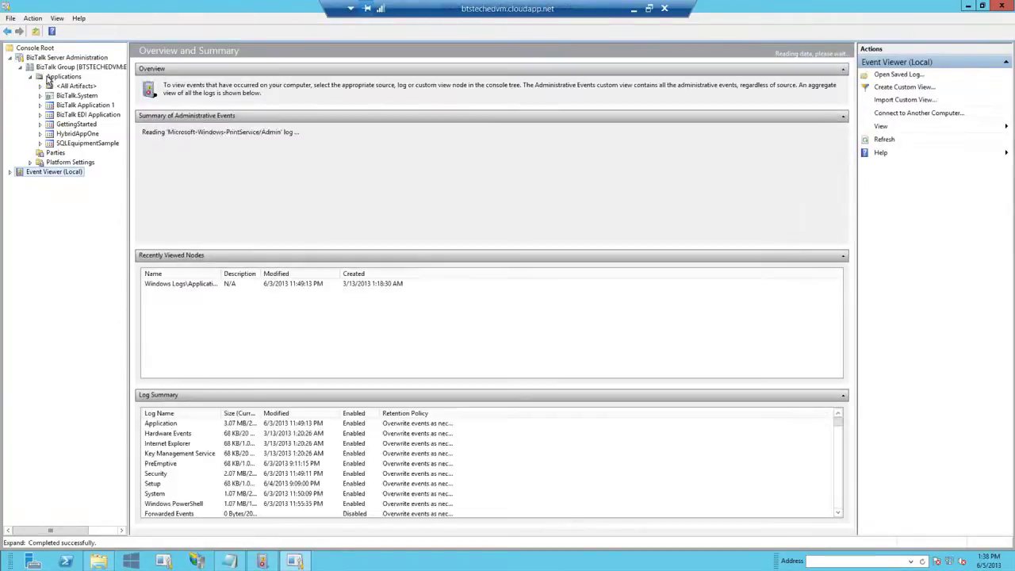
pyautogui.rightClick(49, 77)
pyautogui.moveTo(96, 107)
pyautogui.click(155, 111)
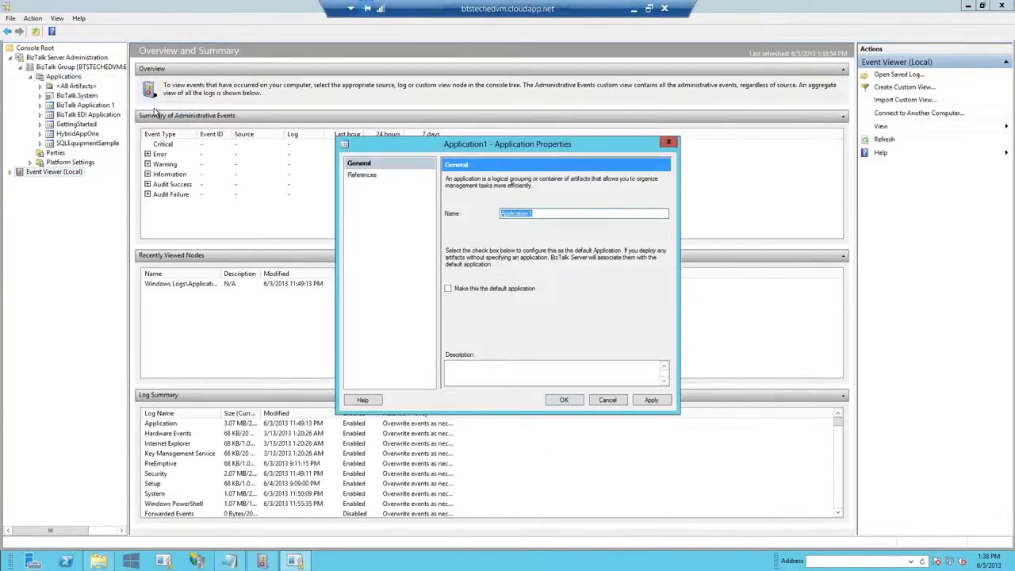
pyautogui.write('TechEdDmeo')
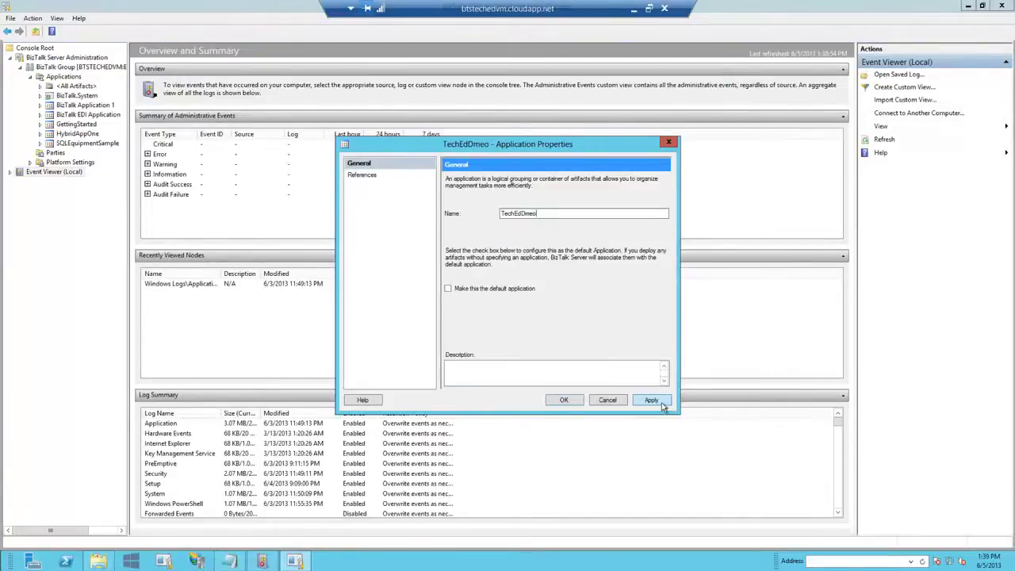
pyautogui.click(566, 402)
pyautogui.click(565, 402)
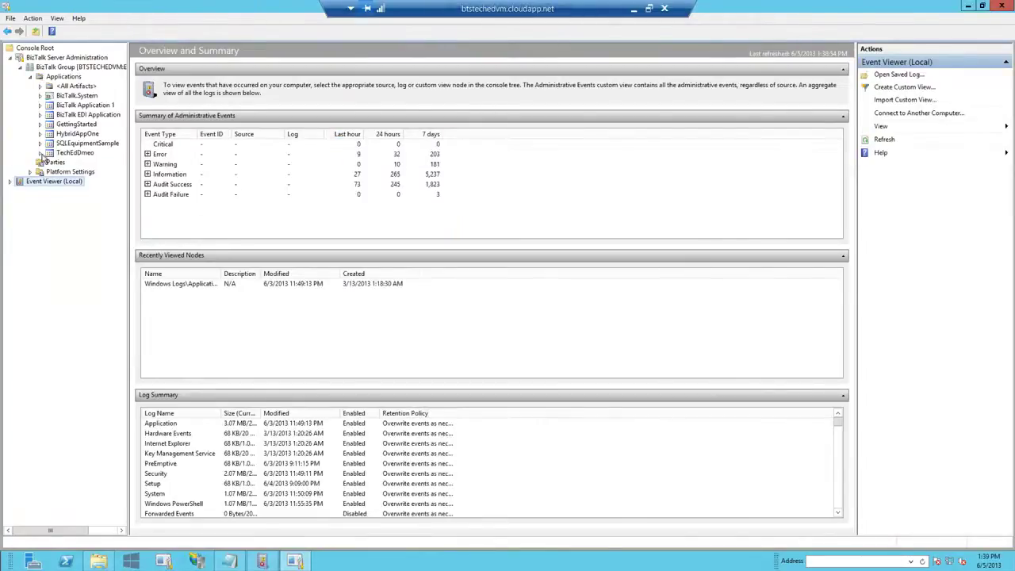
# Step: Expand TechEdDmeo and bring up the New menu on its Send Ports
pyautogui.click(41, 152)
pyautogui.click(80, 191)
pyautogui.rightClick(213, 155)
pyautogui.moveTo(240, 158)
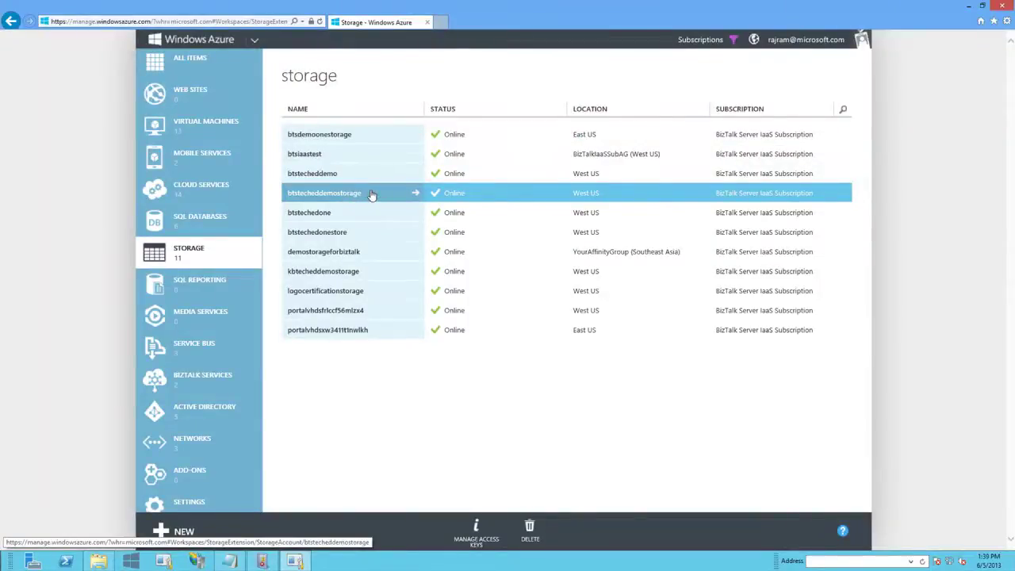
# Step: Open the btstecheddemostorage account's data container to view its blobs
pyautogui.click(371, 194)
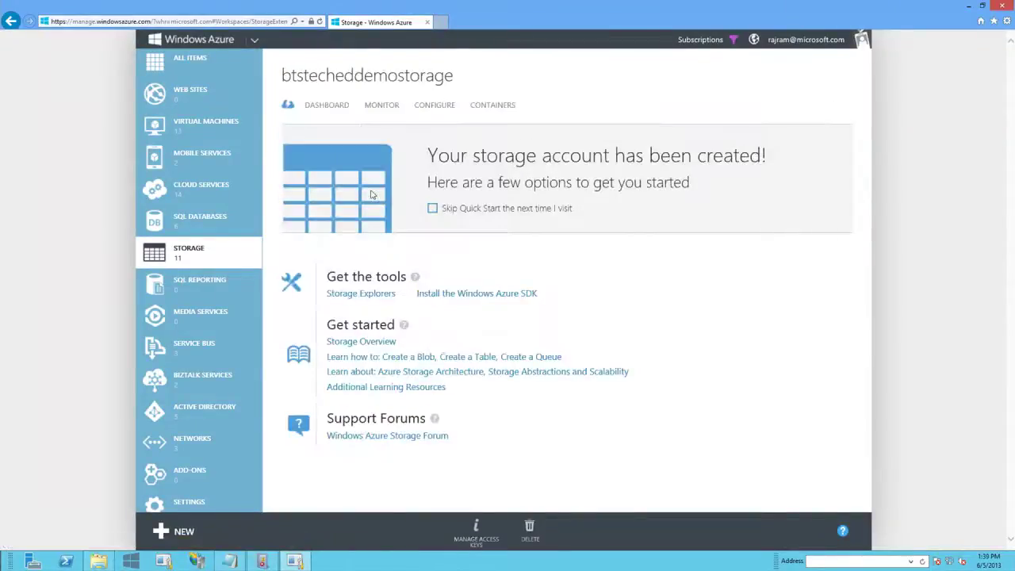
pyautogui.click(475, 107)
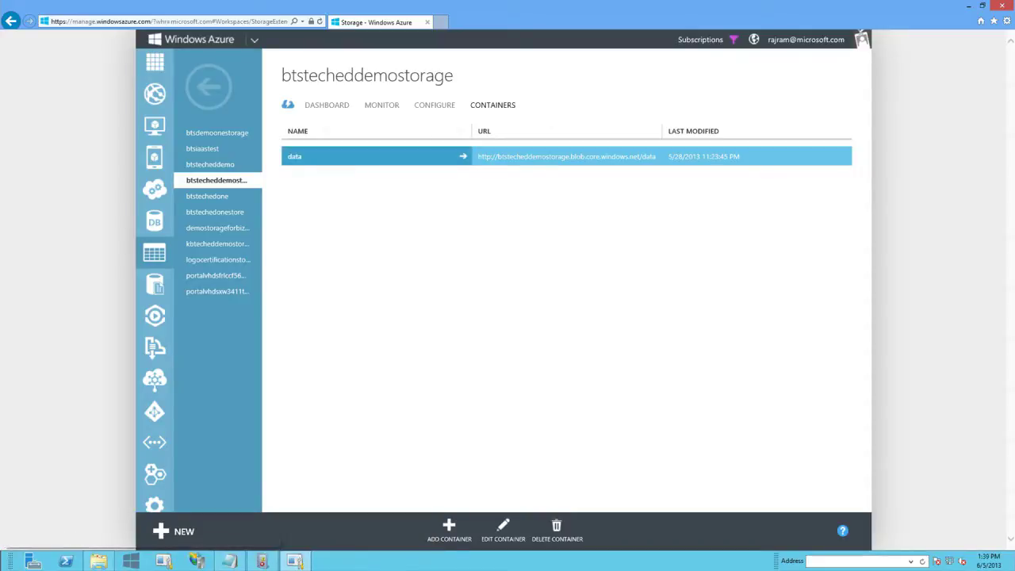
pyautogui.click(384, 162)
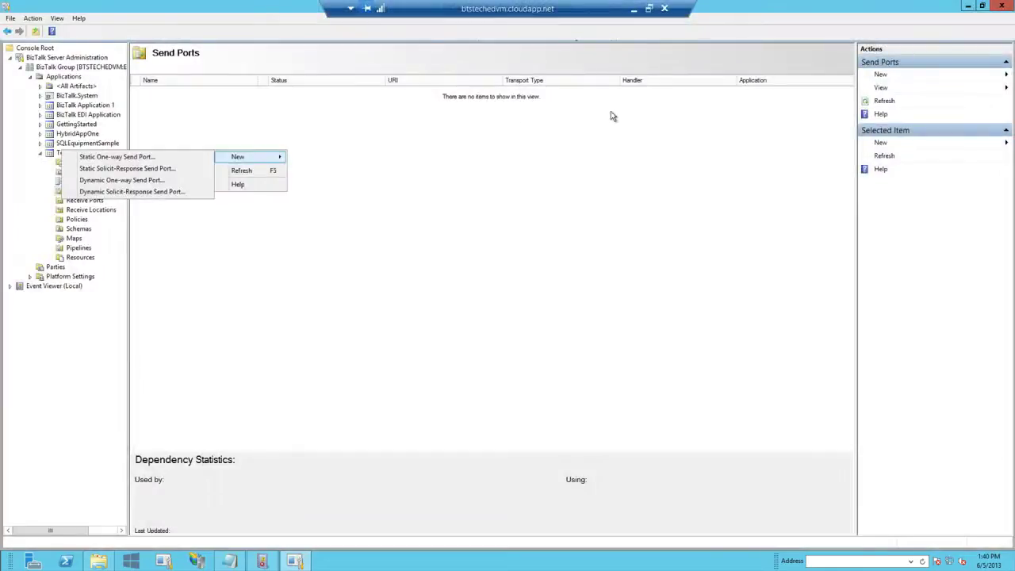
# Step: Add a static one-way send port named SPAzureStorageDemo using the WCF-WebHttp transport
pyautogui.click(111, 156)
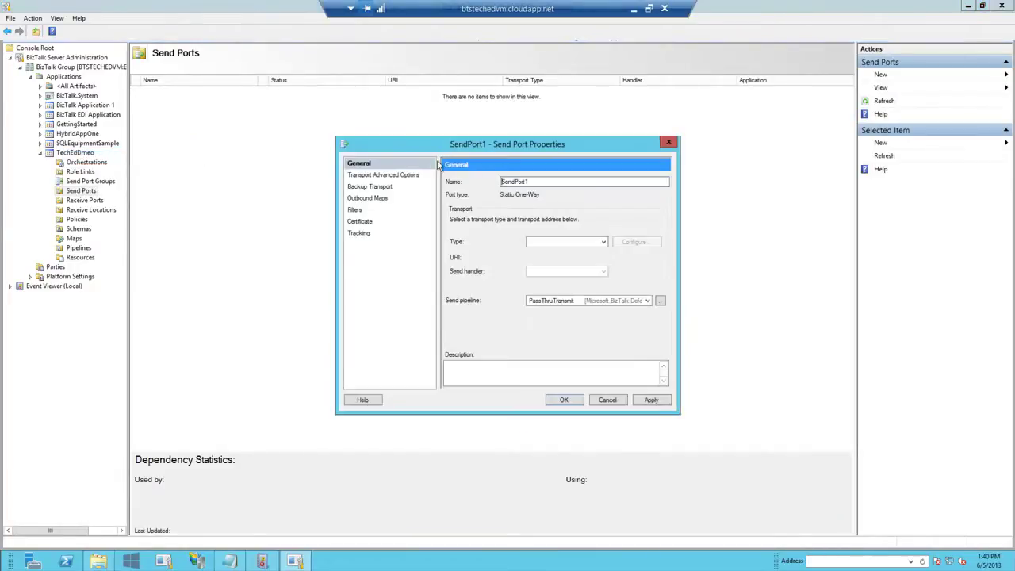
pyautogui.doubleClick(513, 182)
pyautogui.write('SPAzureStorageDemo')
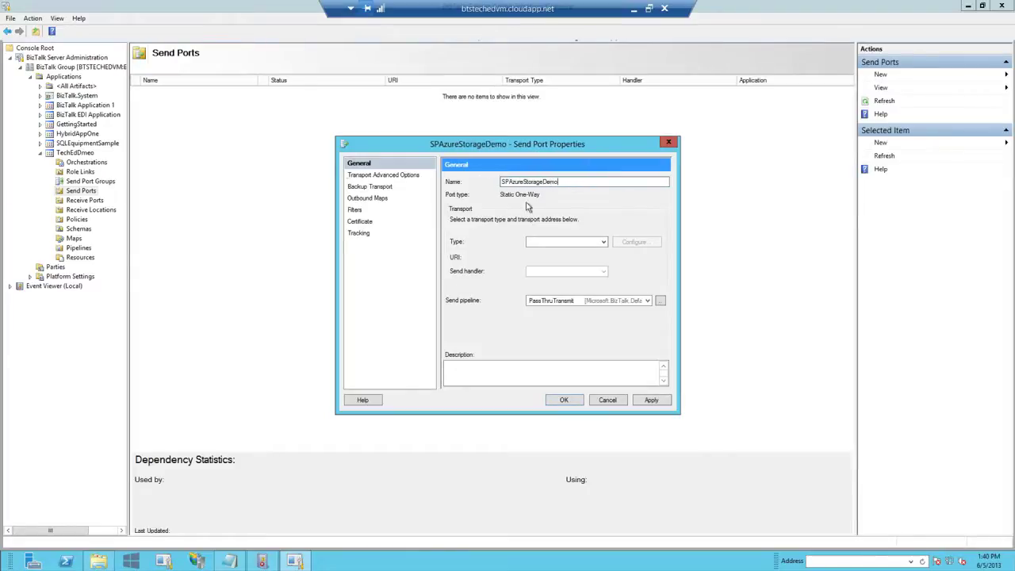
pyautogui.click(604, 242)
pyautogui.scroll(-4, 571, 290)
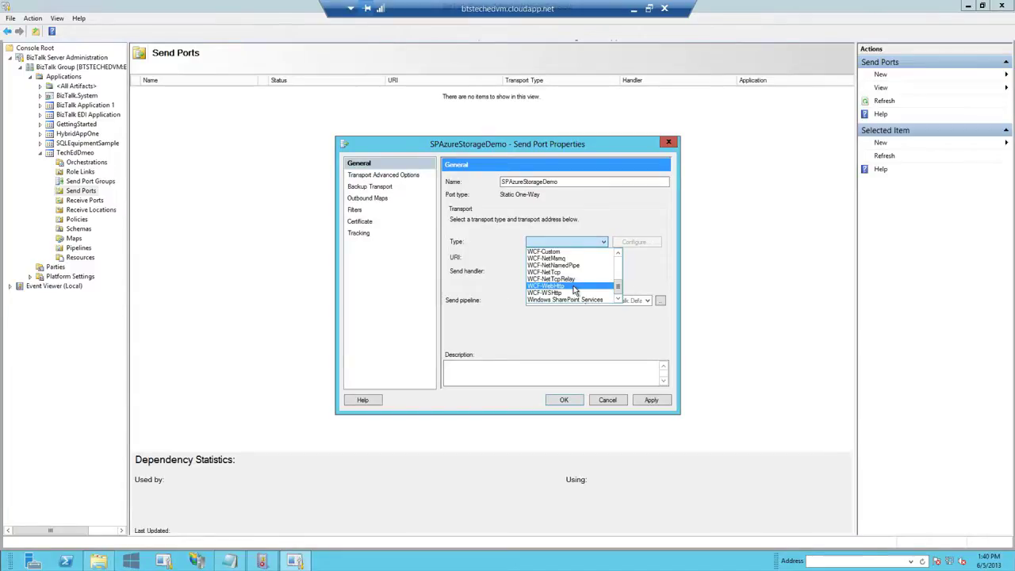
pyautogui.click(574, 287)
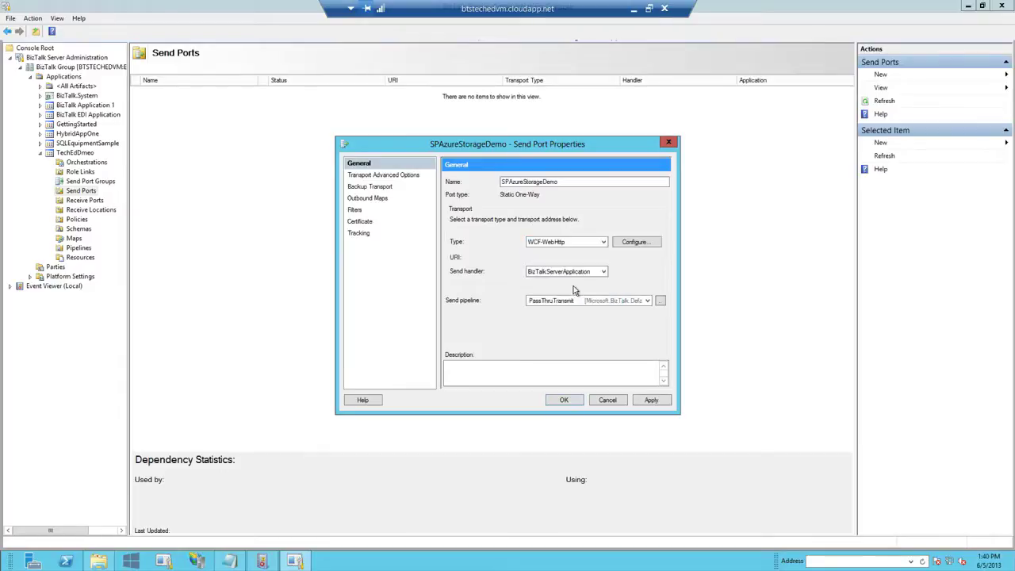
# Step: Open the WCF-WebHttp configuration and copy the Put Blob request URI from MSDN
pyautogui.click(634, 243)
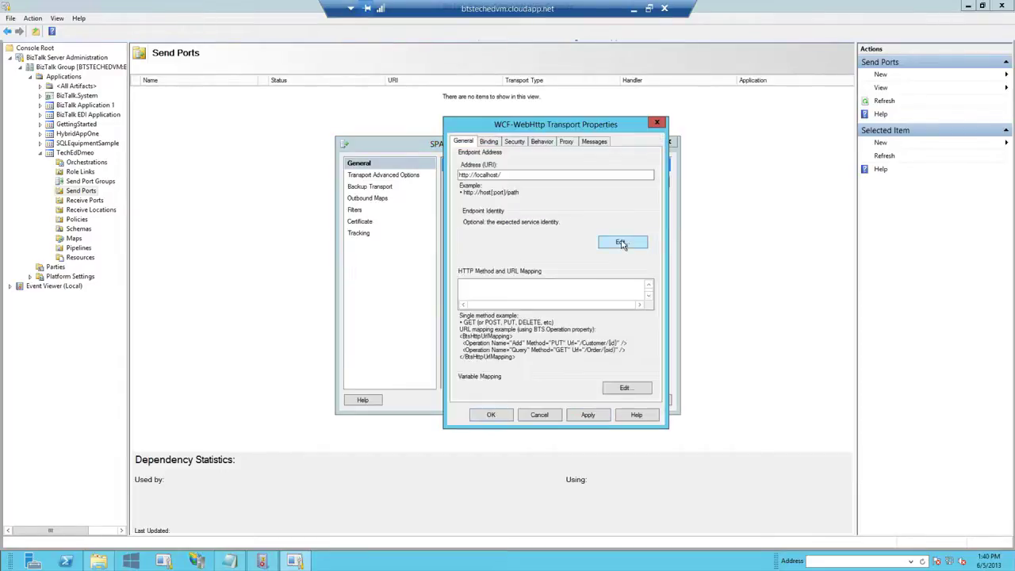
pyautogui.moveTo(529, 178); pyautogui.dragTo(411, 175)
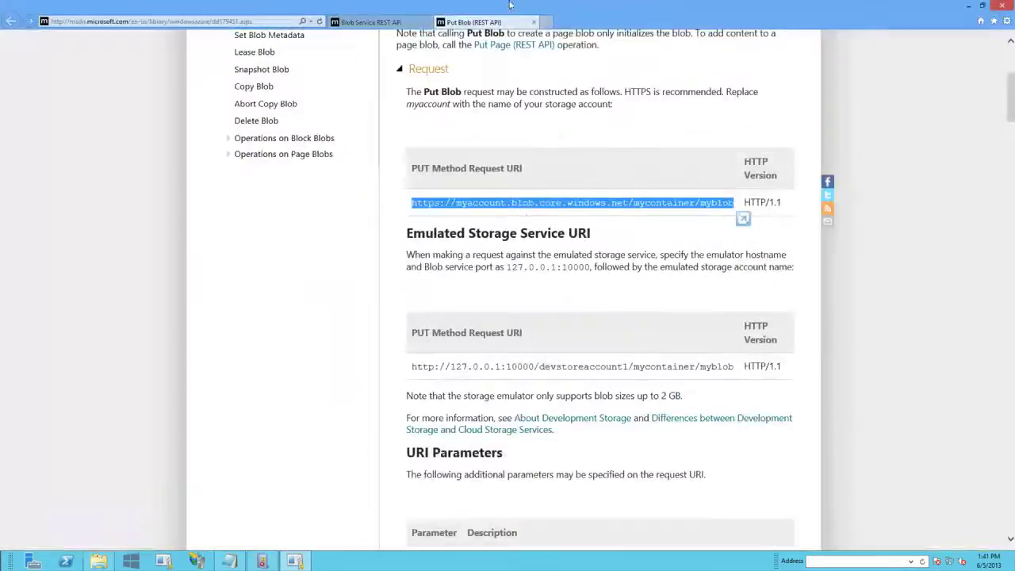
pyautogui.rightClick(555, 205)
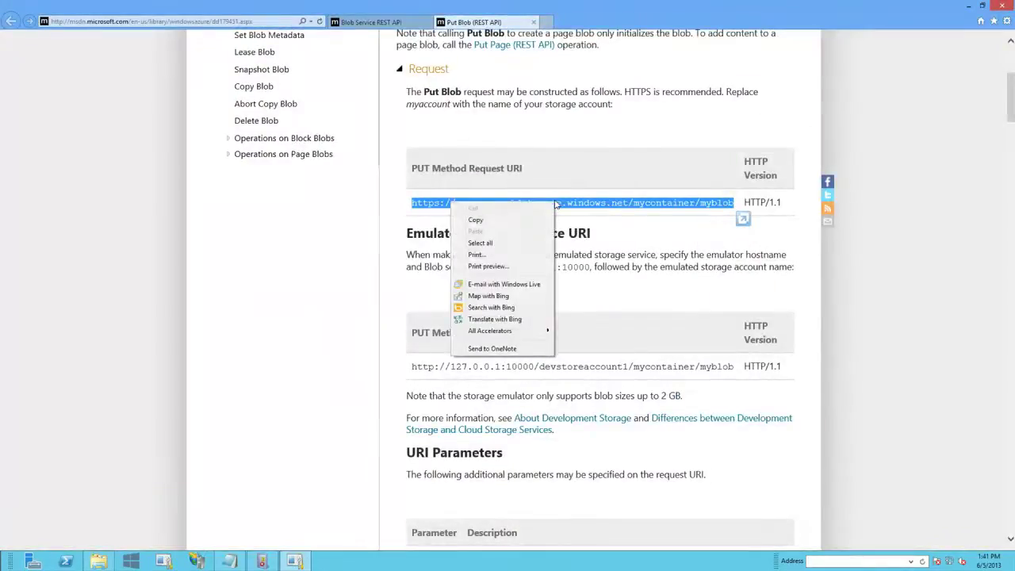
pyautogui.click(517, 220)
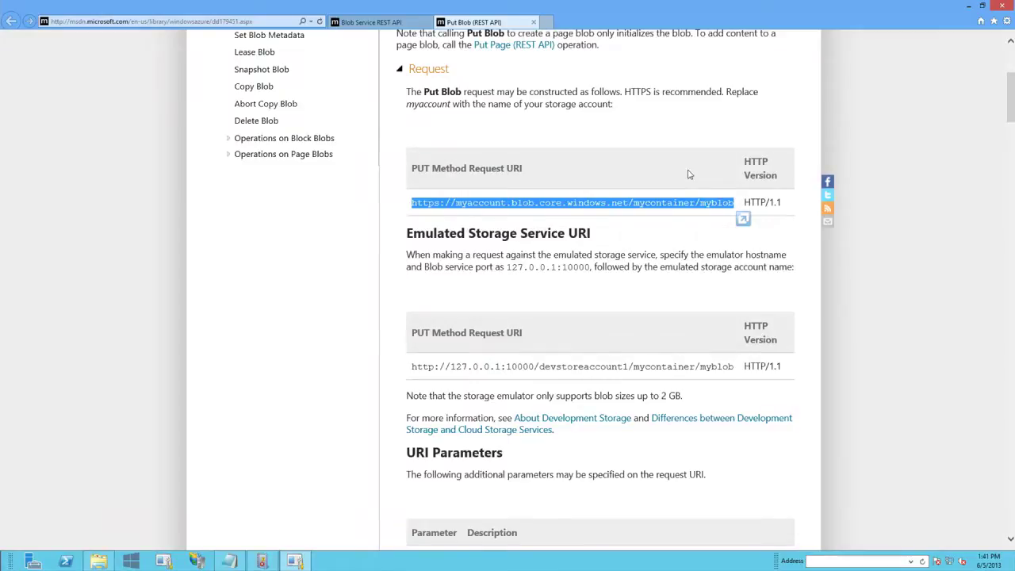
pyautogui.hotkey('alt', 'Tab')
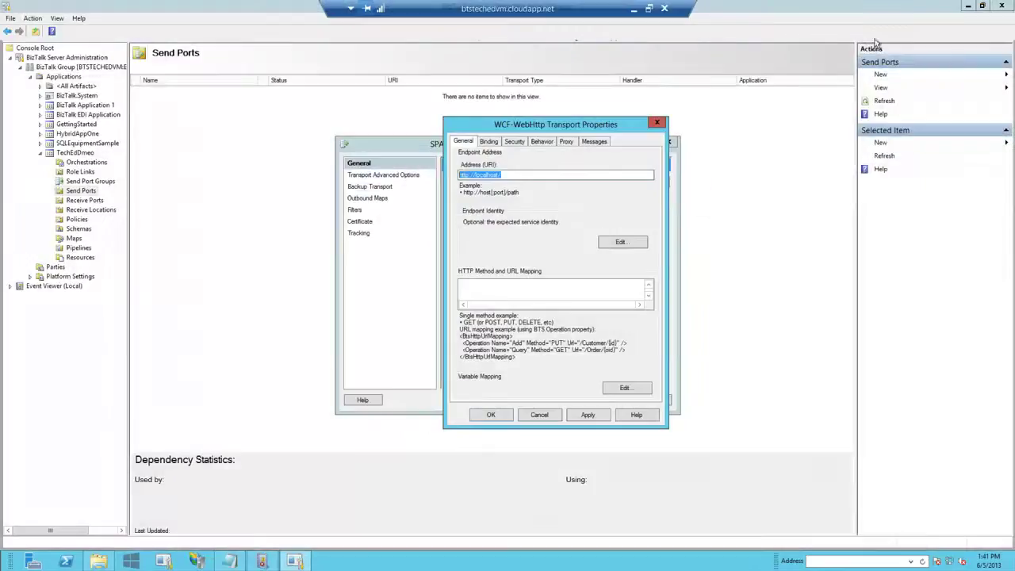
# Step: Paste the Put Blob URI as the address, substituting btstechedvmostorage, data and demo.txt
pyautogui.hotkey('ctrl', 'v')
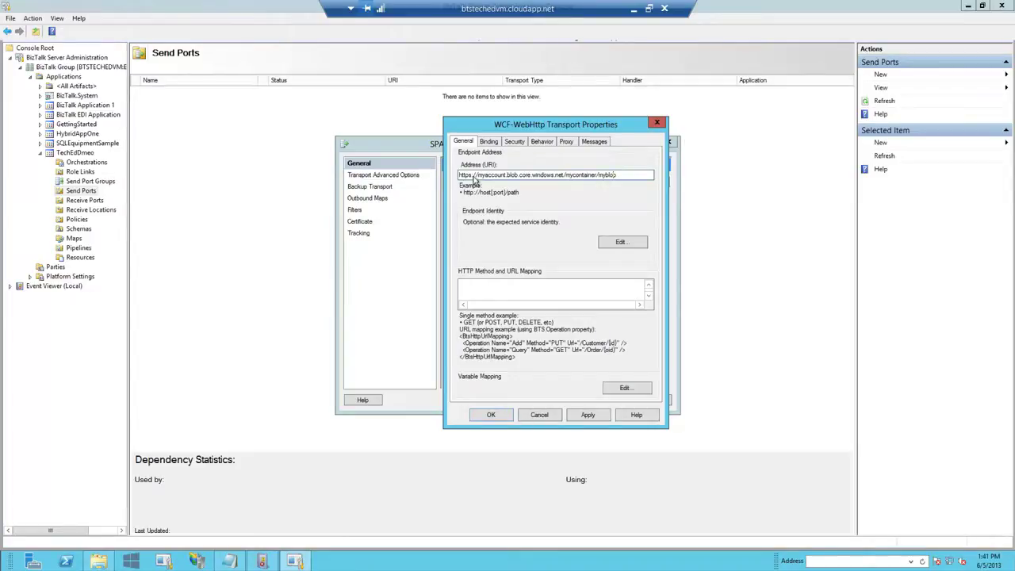
pyautogui.hotkey('shift', 'Right')
pyautogui.hotkey('shift', 'Right')
pyautogui.hotkey('shift', 'Right')
pyautogui.hotkey('shift', 'Right')
pyautogui.hotkey('shift', 'Right')
pyautogui.hotkey('shift', 'Right')
pyautogui.hotkey('shift', 'Right')
pyautogui.hotkey('shift', 'Right')
pyautogui.hotkey('shift', 'Right')
pyautogui.press('Delete')
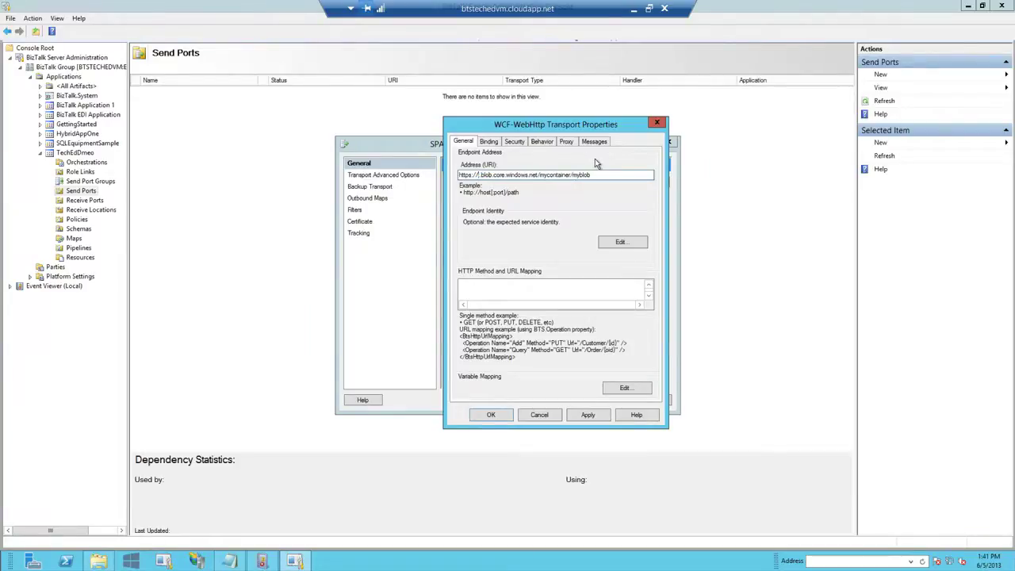
pyautogui.write('bts')
pyautogui.write('techedvm')
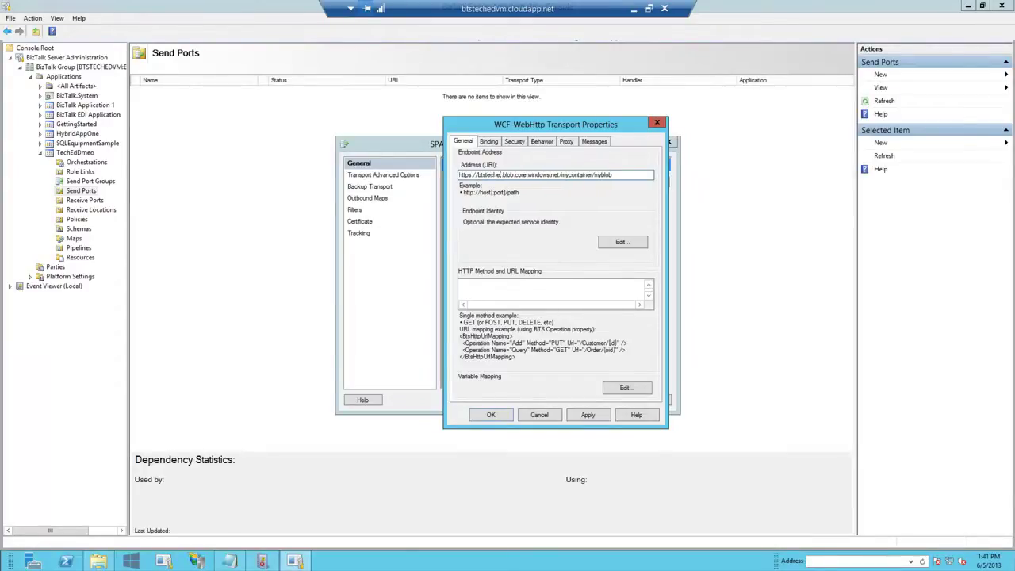
pyautogui.write('ost')
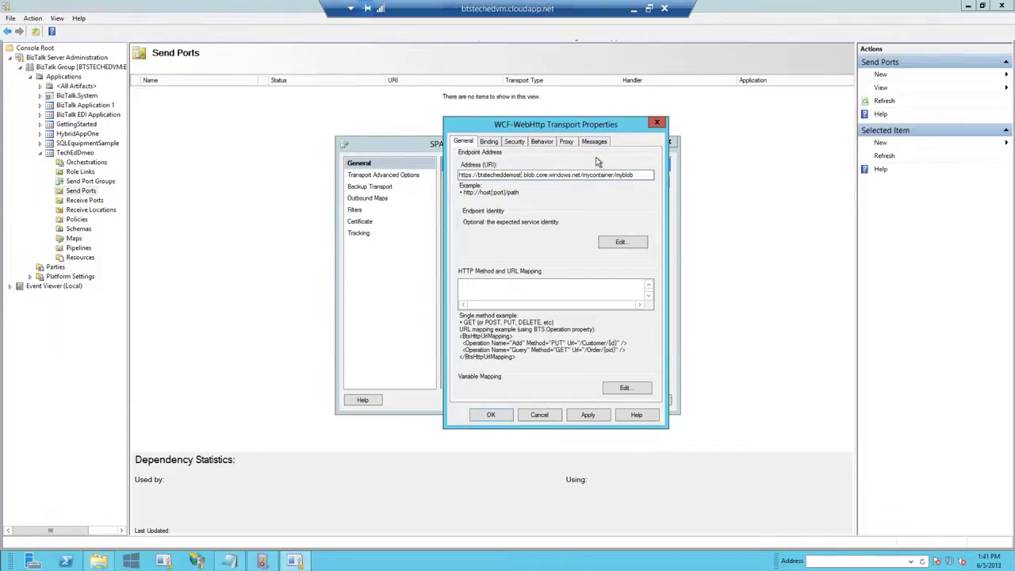
pyautogui.write('orage')
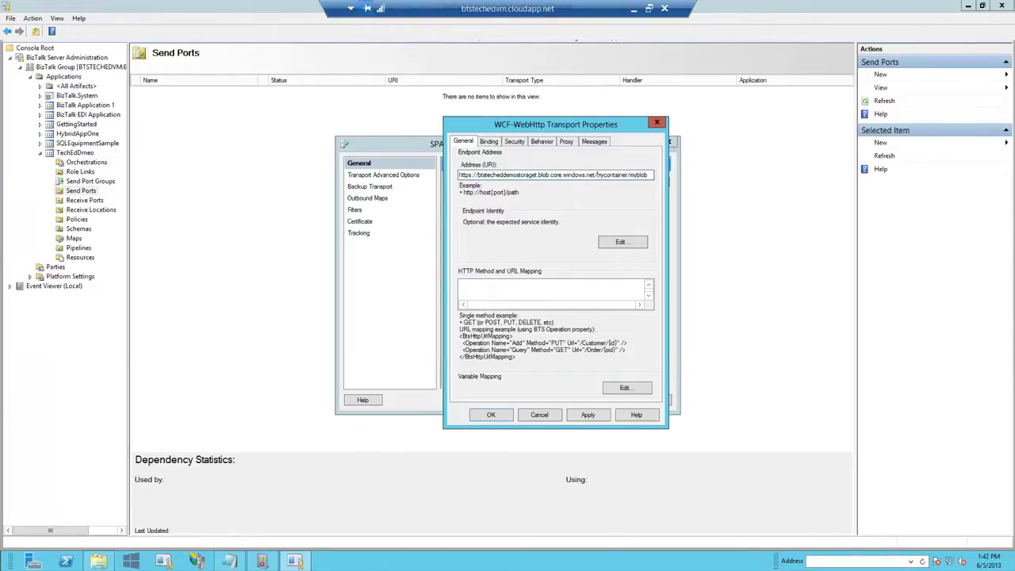
pyautogui.moveTo(603, 174); pyautogui.dragTo(626, 174)
pyautogui.write('data')
pyautogui.moveTo(610, 175); pyautogui.dragTo(628, 175)
pyautogui.write('demo.txt')
pyautogui.press('Tab')
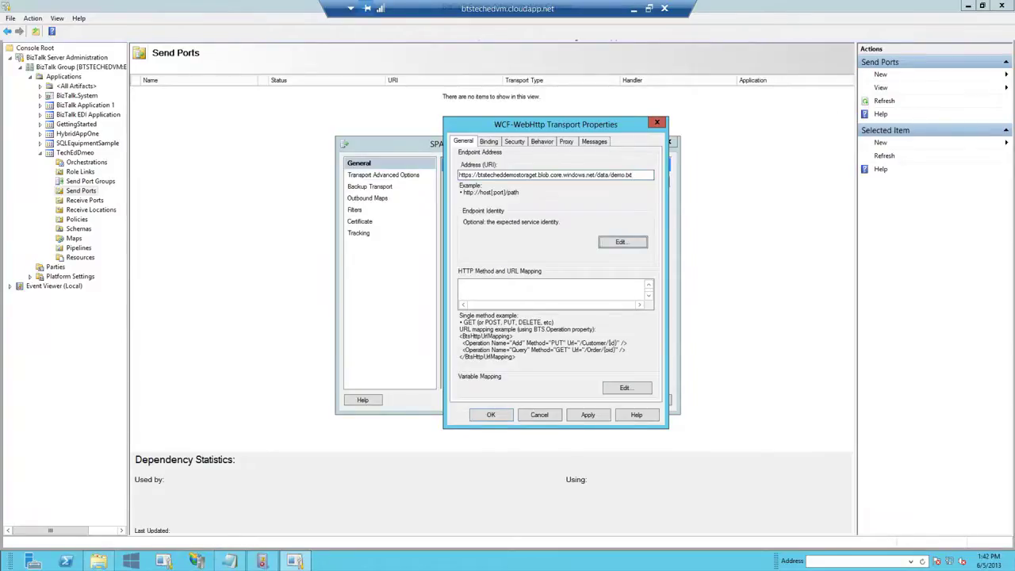
# Step: Begin entering PUT in the HTTP Method field, correcting a typo
pyautogui.click(498, 295)
pyautogui.write('PUR')
pyautogui.press('BackSpace')
# Step: Finish the PUT HTTP method and set the security mode to Transport
pyautogui.write('T')
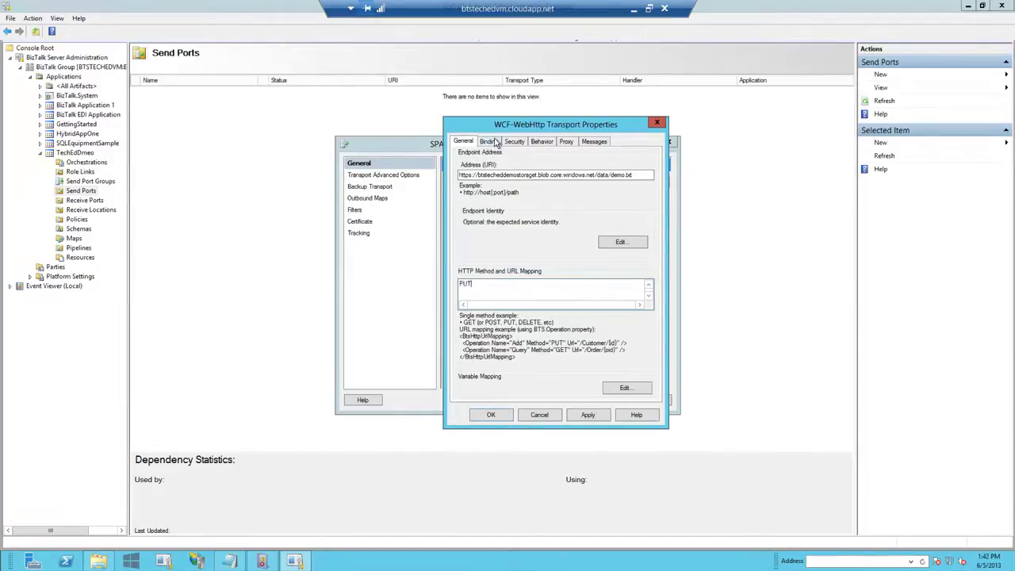
pyautogui.click(495, 143)
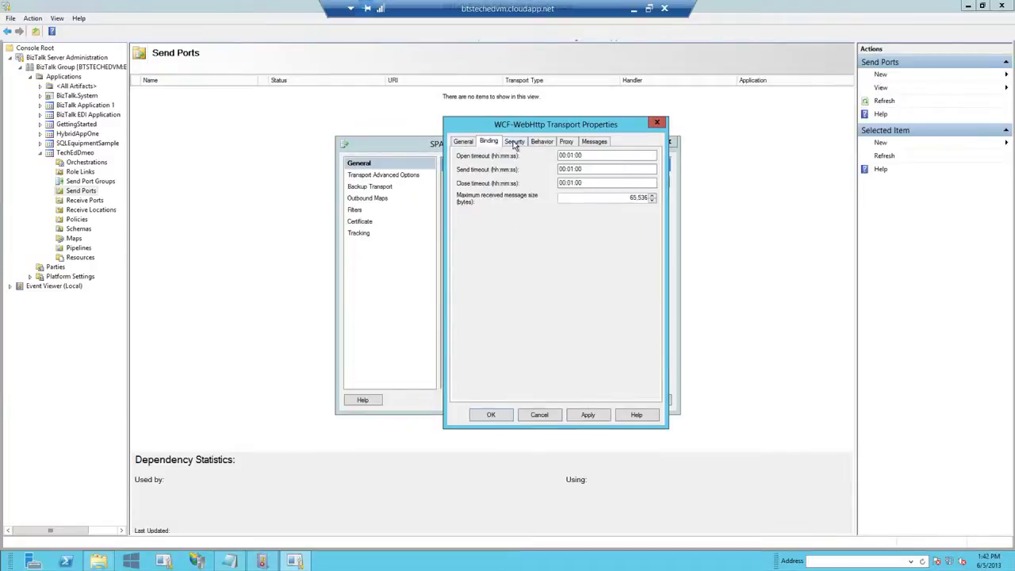
pyautogui.click(515, 143)
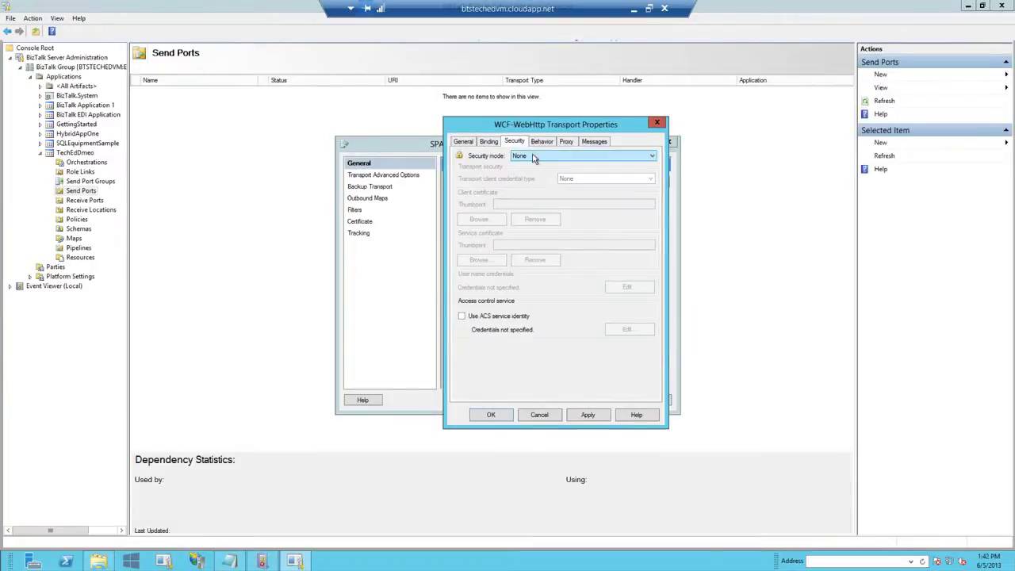
pyautogui.click(534, 157)
pyautogui.click(536, 168)
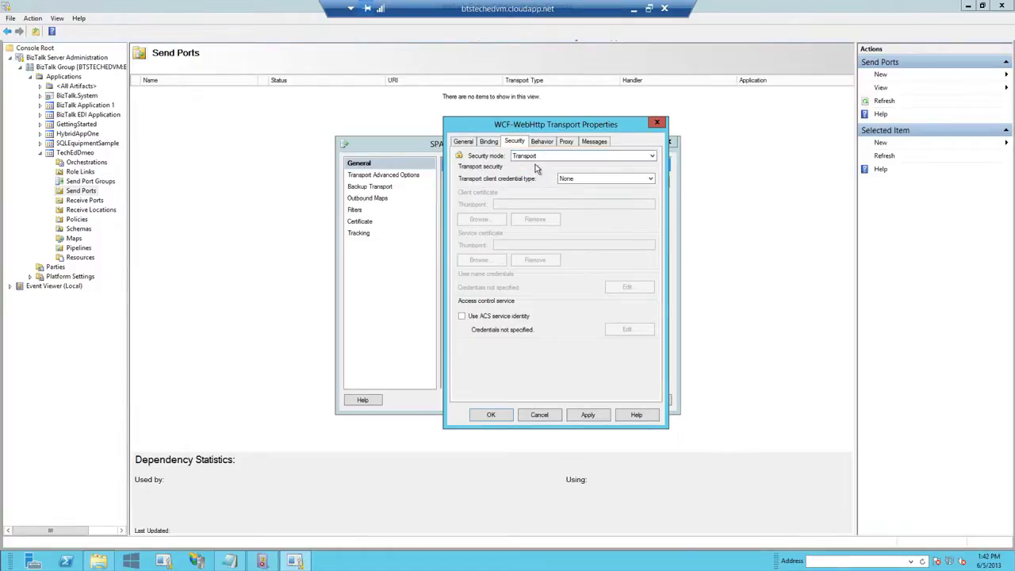
pyautogui.click(543, 143)
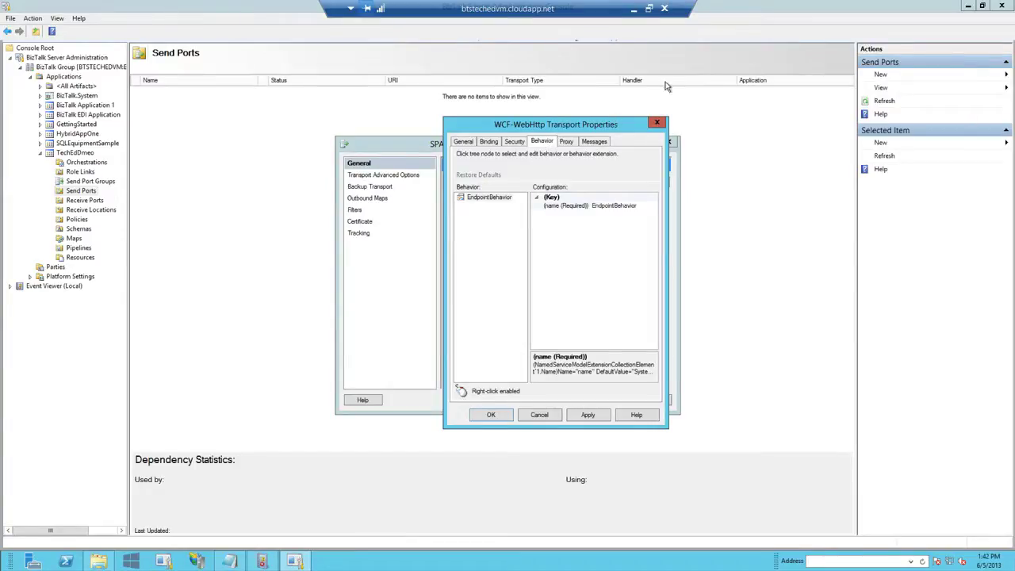
# Step: Cancel the ACS credentials, leave ACS service identity unchecked, and view the endpoint behavior
pyautogui.click(514, 144)
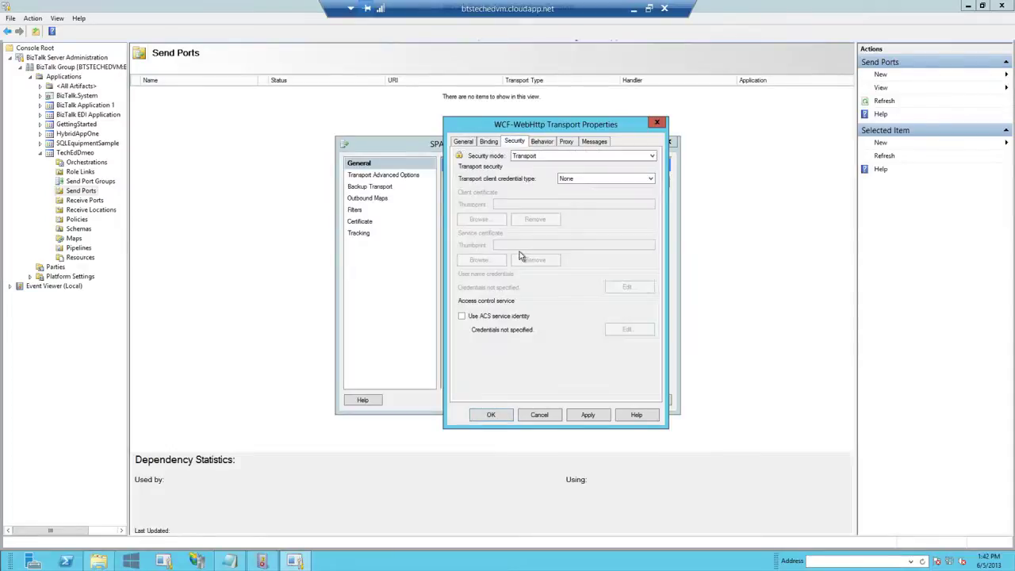
pyautogui.click(487, 318)
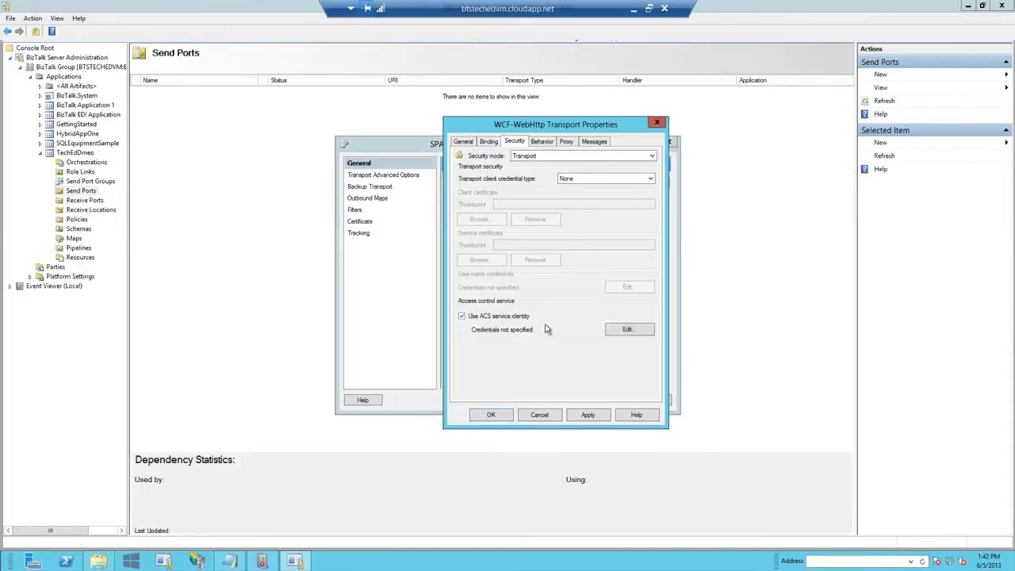
pyautogui.click(636, 330)
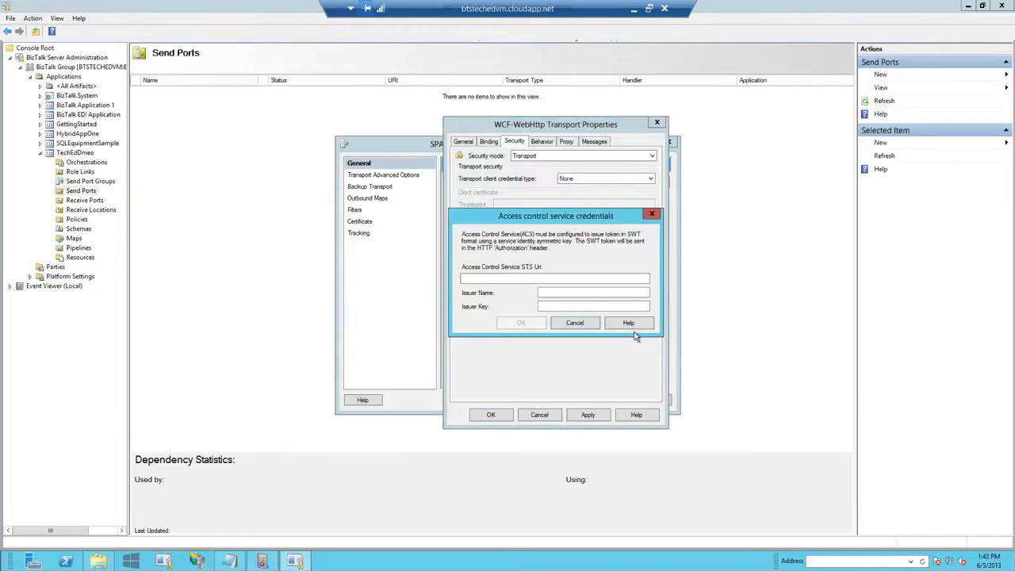
pyautogui.click(592, 324)
pyautogui.click(511, 318)
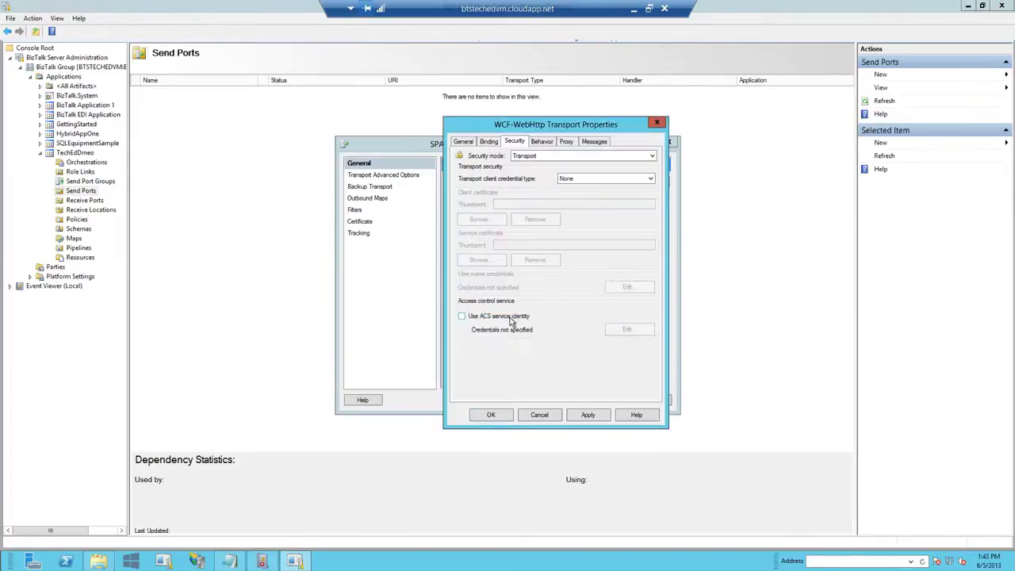
pyautogui.click(544, 142)
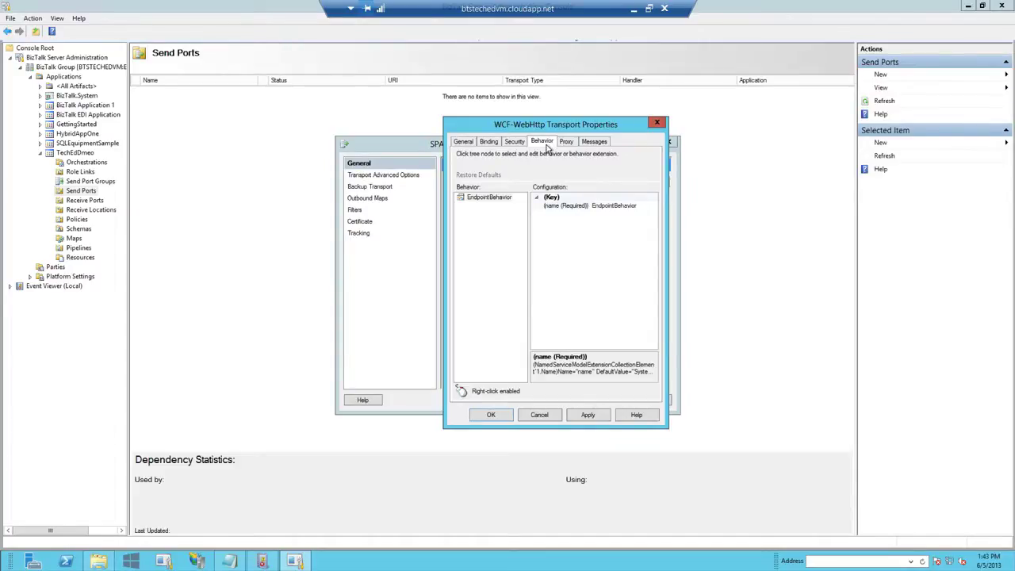
# Step: Add the azureStorageBehaviour extension with account name btstecheddemostorage and the pasted access key
pyautogui.rightClick(498, 199)
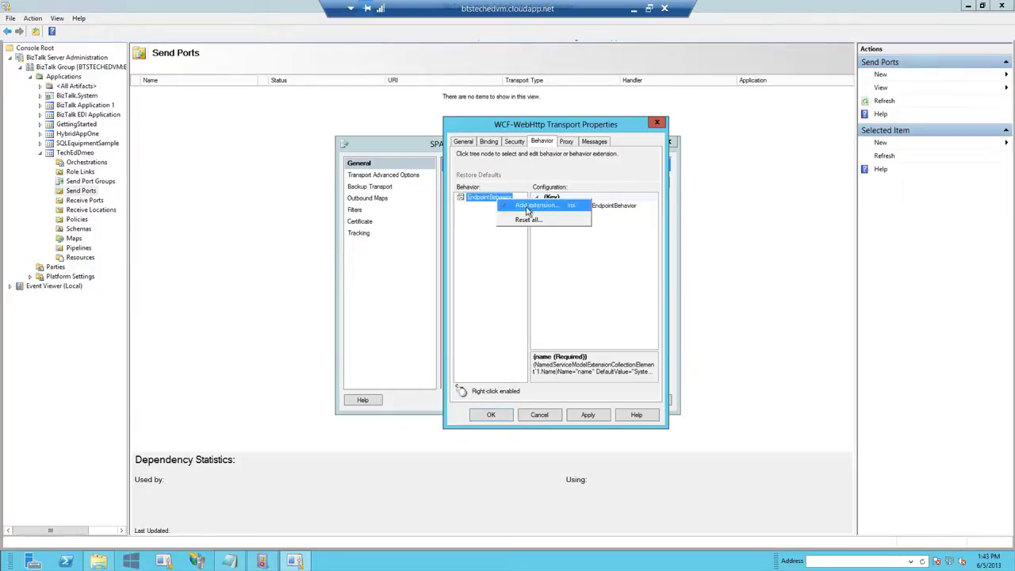
pyautogui.click(527, 211)
pyautogui.click(498, 244)
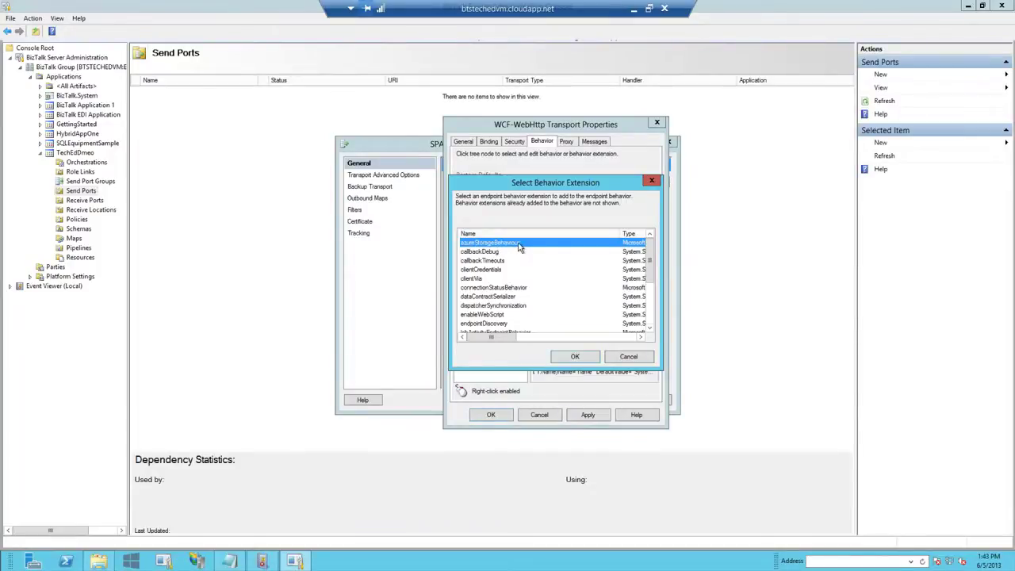
pyautogui.doubleClick(520, 245)
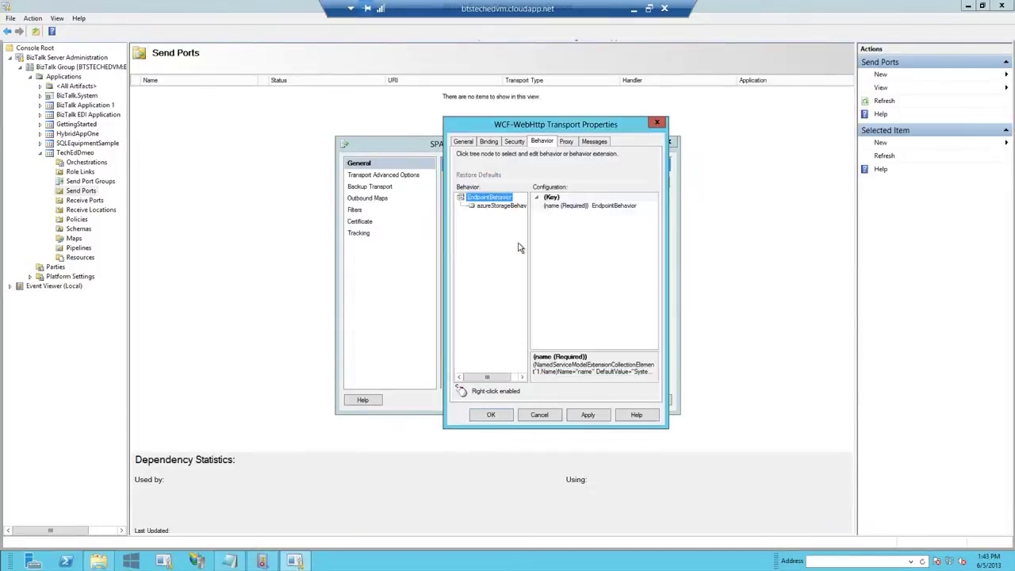
pyautogui.click(494, 208)
pyautogui.click(616, 214)
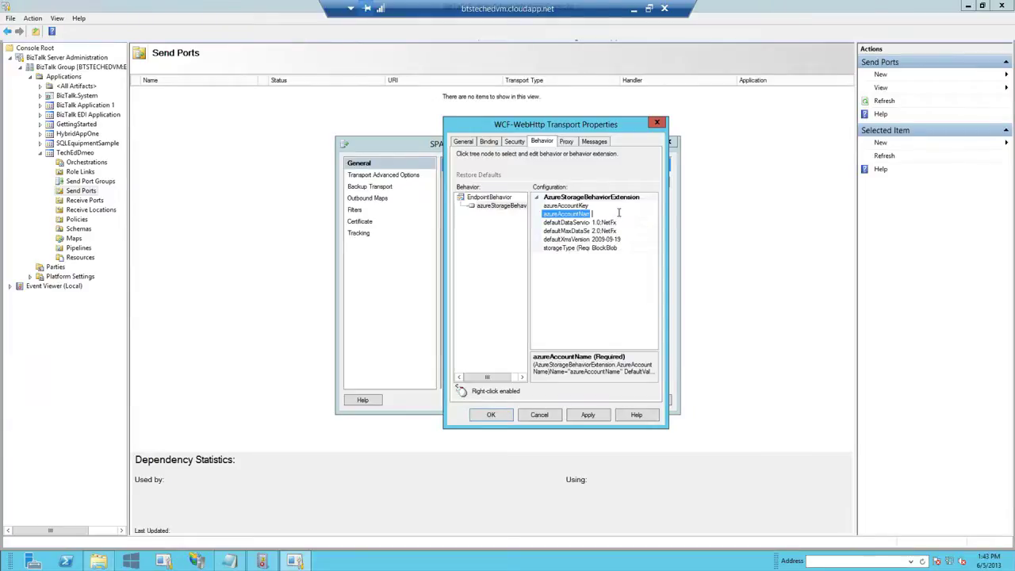
pyautogui.write('btstecheddemostorage')
pyautogui.click(642, 204)
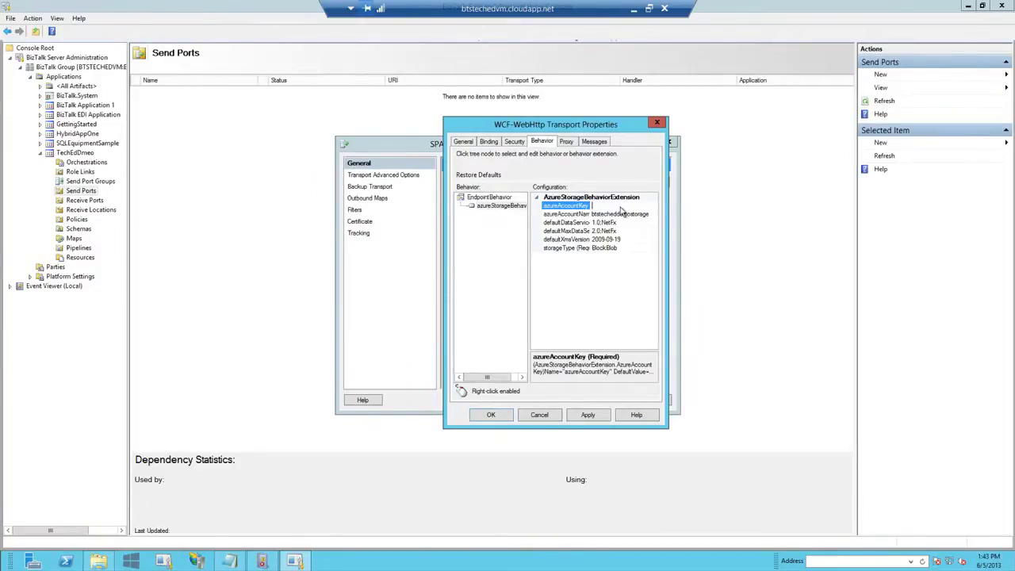
pyautogui.hotkey('ctrl', 'v')
# Step: Commit the access key, apply the behavior settings, and review the Proxy and Messages settings
pyautogui.click(648, 214)
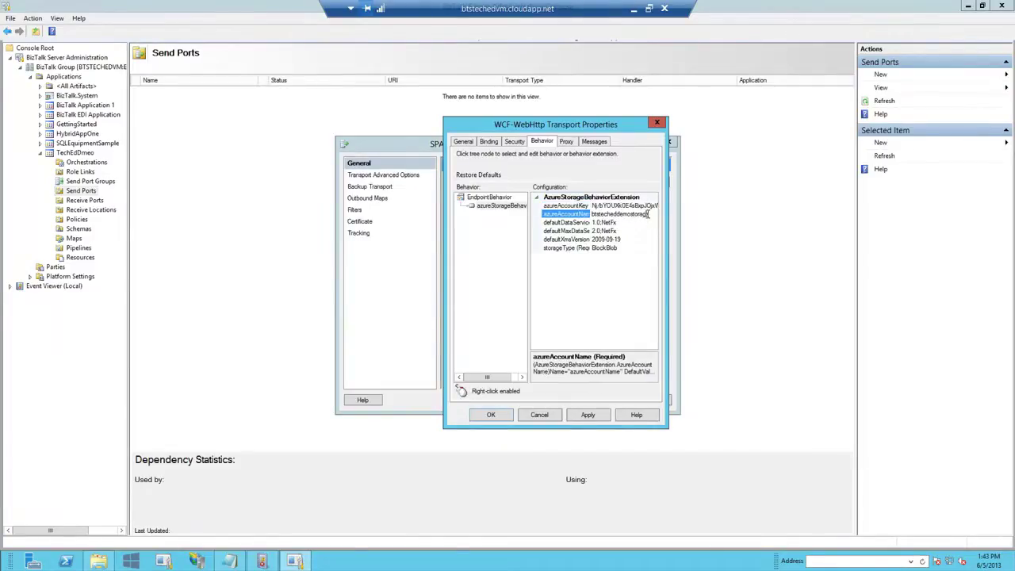
pyautogui.click(585, 415)
pyautogui.click(571, 144)
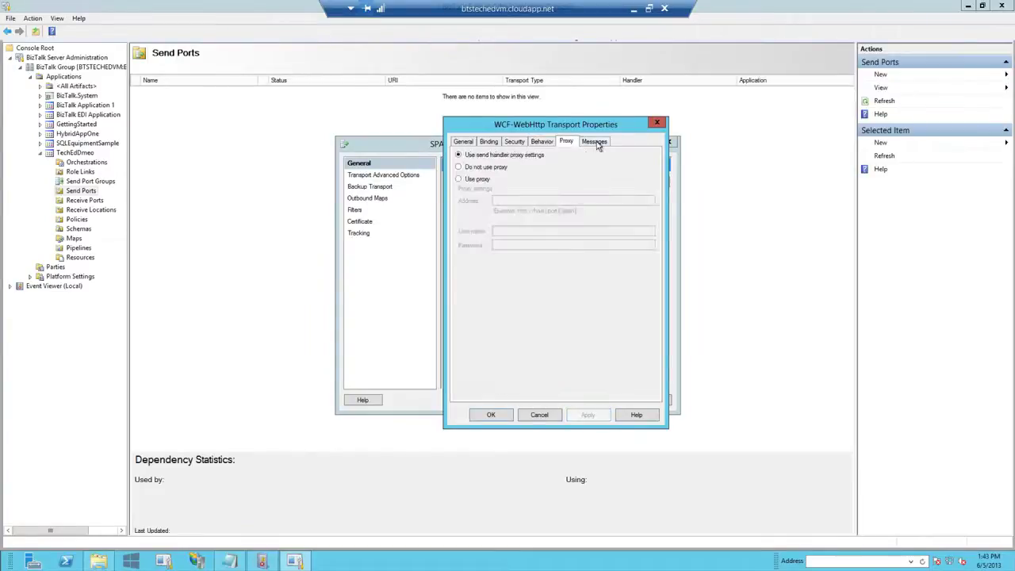
pyautogui.click(596, 143)
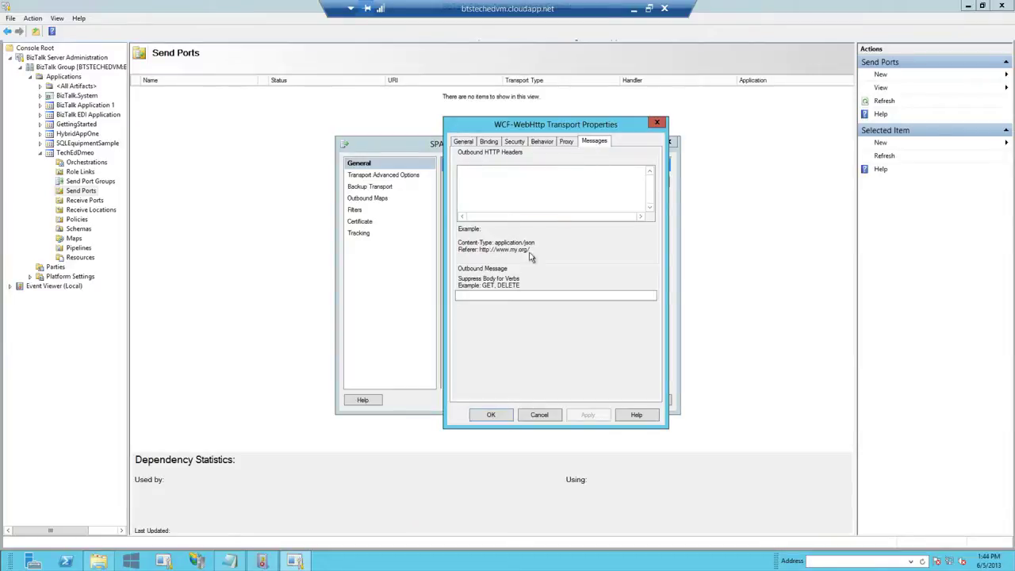
# Step: Enter GET in Suppress Body for Verbs, then clear it and apply
pyautogui.click(534, 295)
pyautogui.write('GET')
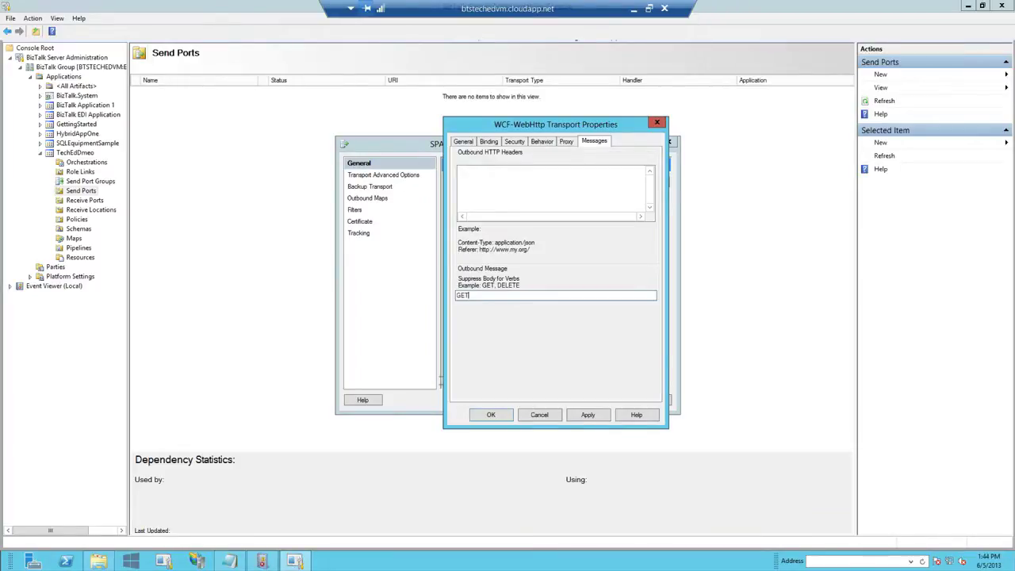
pyautogui.hotkey('ctrl', 'a')
pyautogui.press('Delete')
pyautogui.click(586, 415)
# Step: Confirm the transport settings, recheck the endpoint behavior, and save the SPAzureStorageDemo send port
pyautogui.click(490, 414)
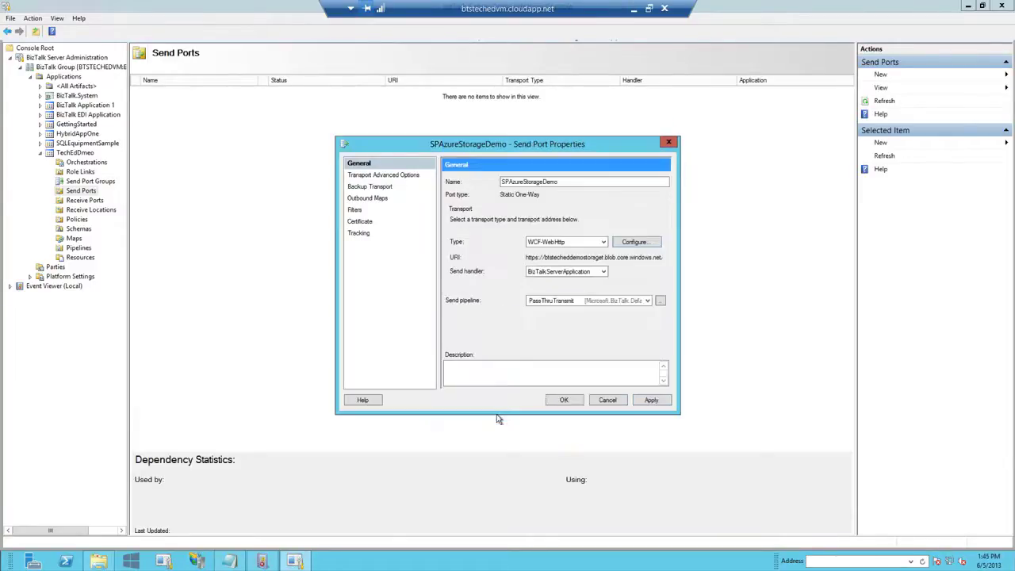
pyautogui.click(650, 400)
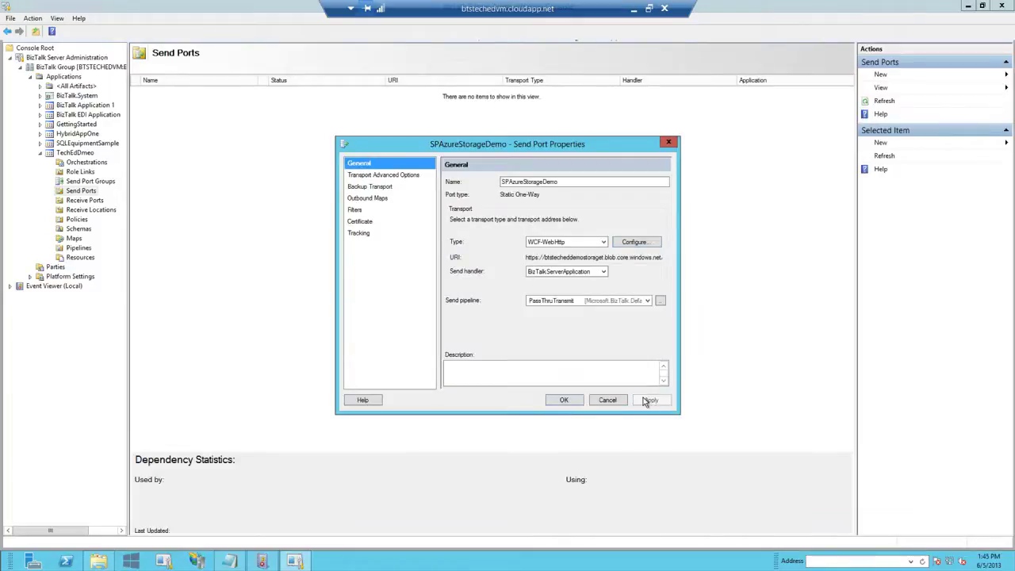
pyautogui.click(637, 242)
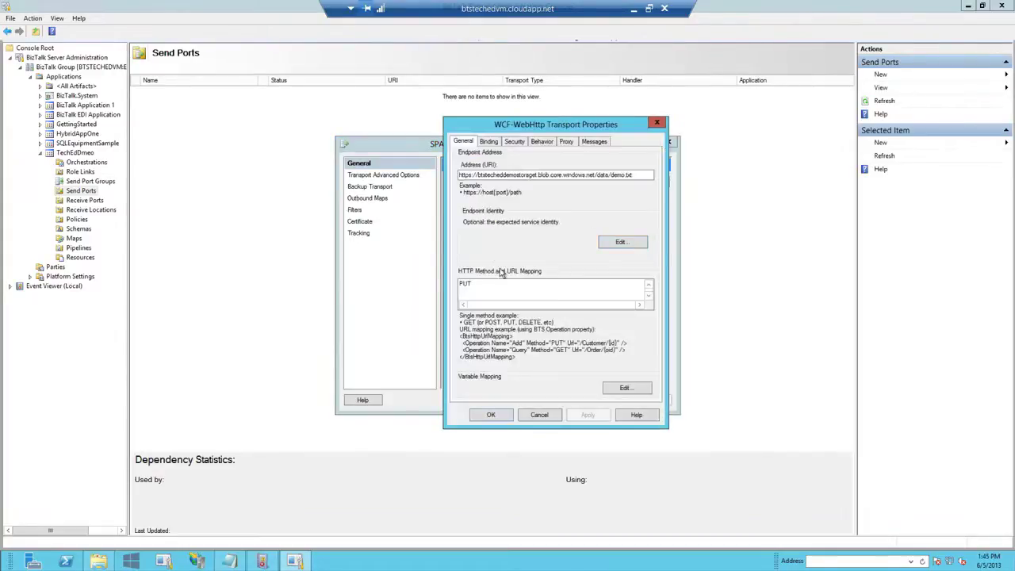
pyautogui.click(543, 143)
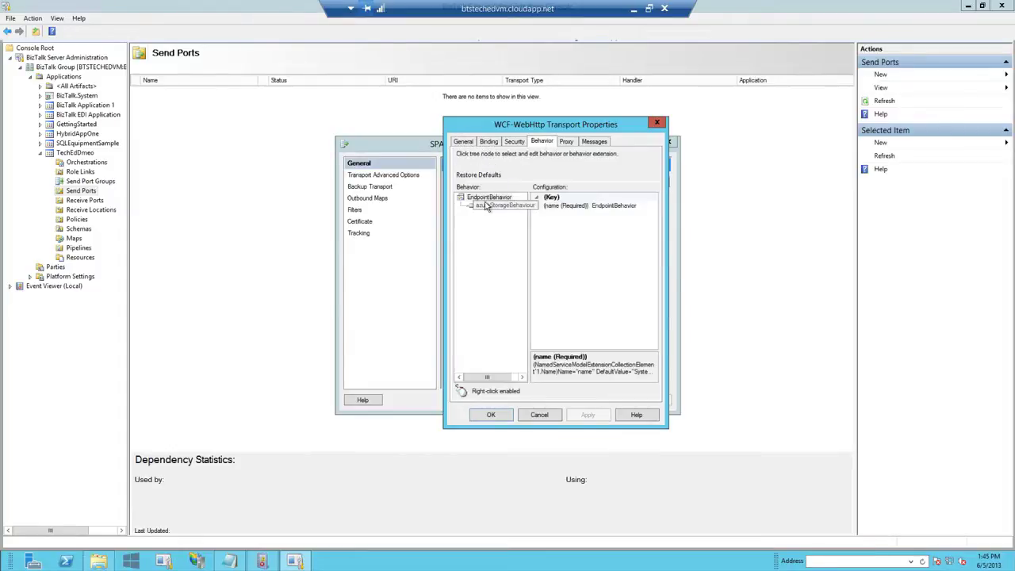
pyautogui.click(492, 412)
pyautogui.click(644, 400)
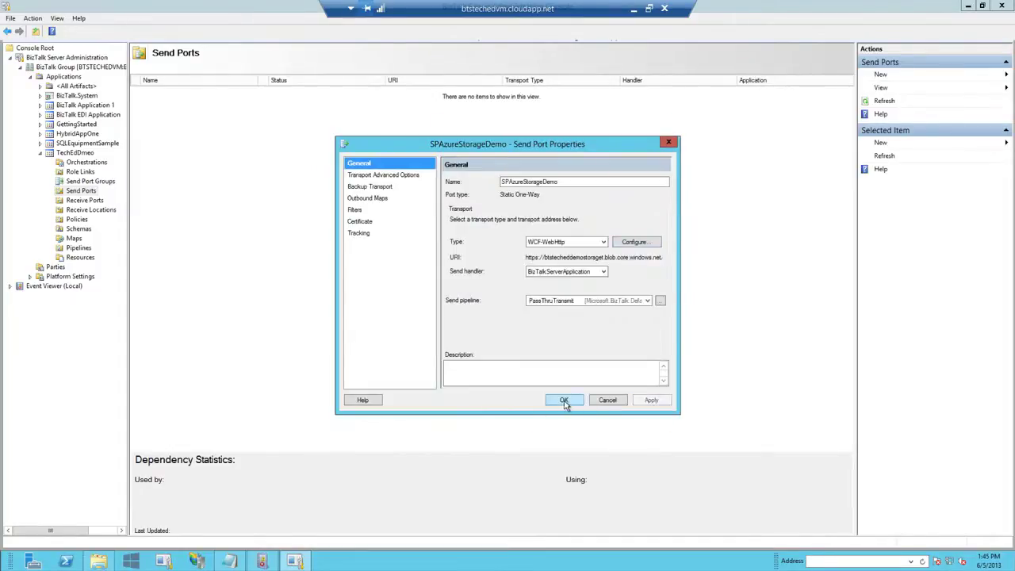
pyautogui.click(564, 401)
pyautogui.click(85, 201)
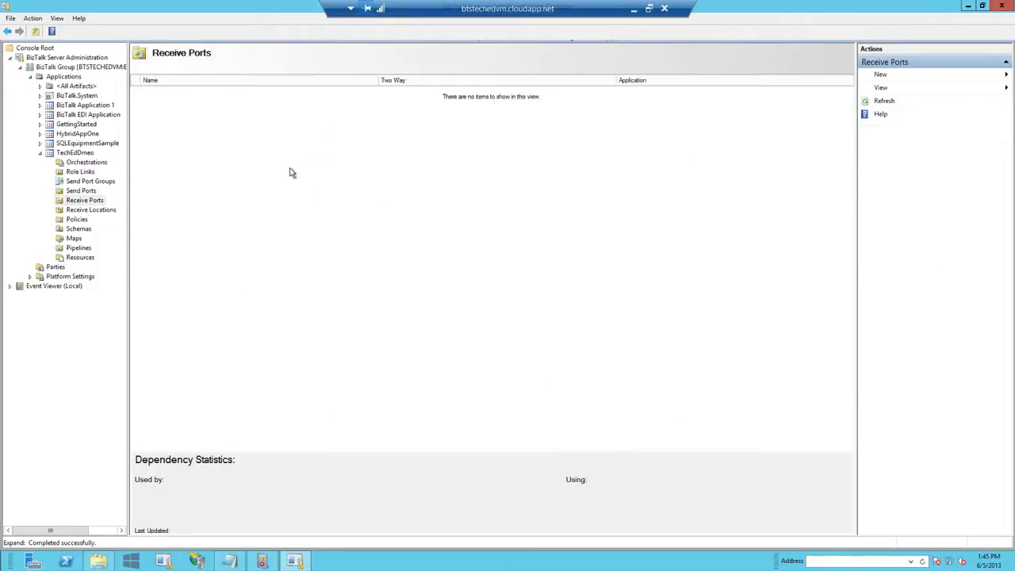
# Step: Create the one-way receive port ReceivePort1 and apply its settings
pyautogui.rightClick(290, 174)
pyautogui.moveTo(310, 171)
pyautogui.click(273, 174)
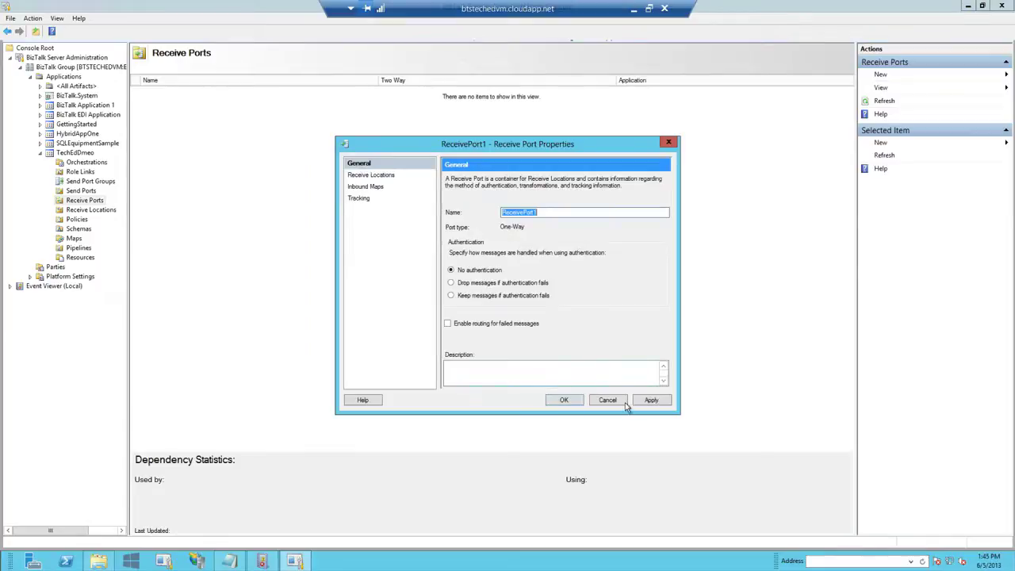
pyautogui.click(651, 400)
# Step: Start a new receive location for ReceivePort1 and open the C: drive in File Explorer
pyautogui.click(398, 187)
pyautogui.click(397, 176)
pyautogui.click(577, 212)
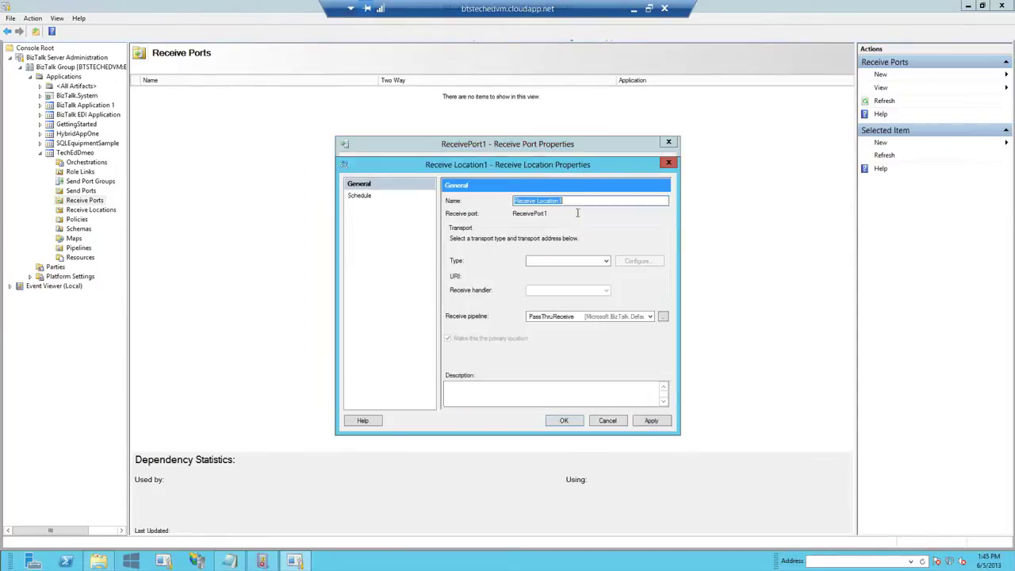
pyautogui.press('super+e')
pyautogui.doubleClick(429, 172)
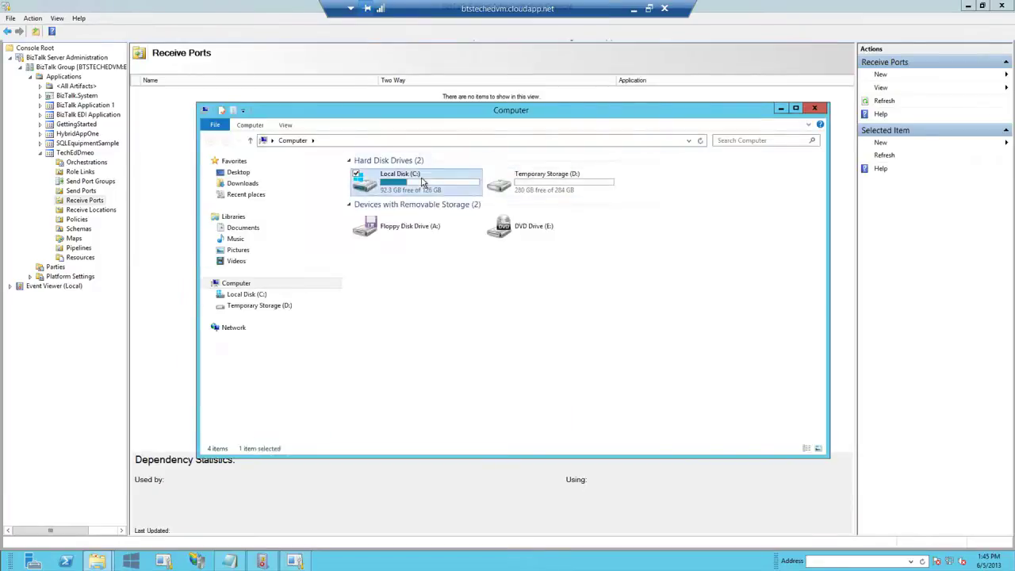
# Step: Create a new folder named TechEdDemo inside C:\Locations and open it
pyautogui.click(411, 205)
pyautogui.press('Down')
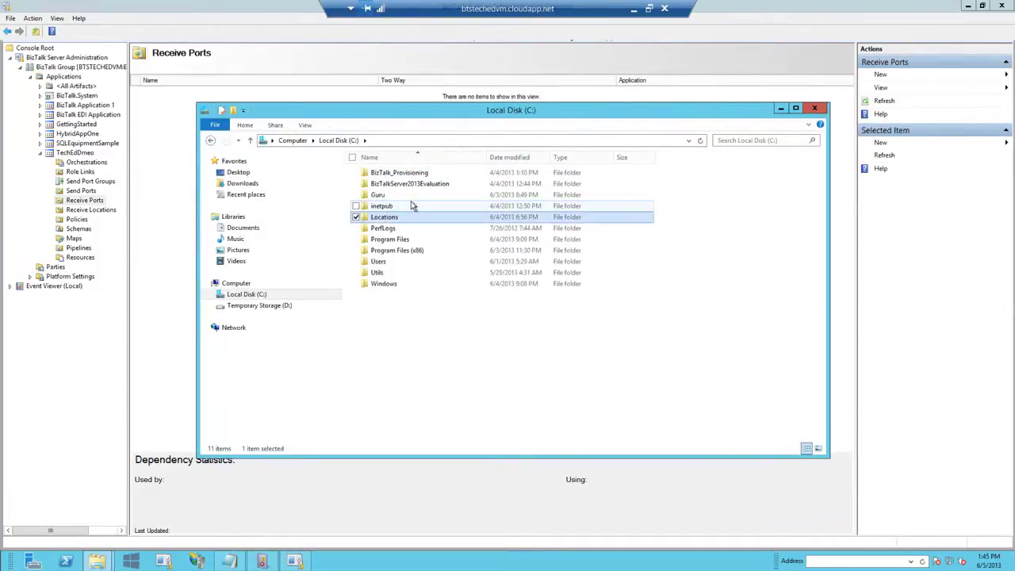
pyautogui.press('Return')
pyautogui.rightClick(410, 205)
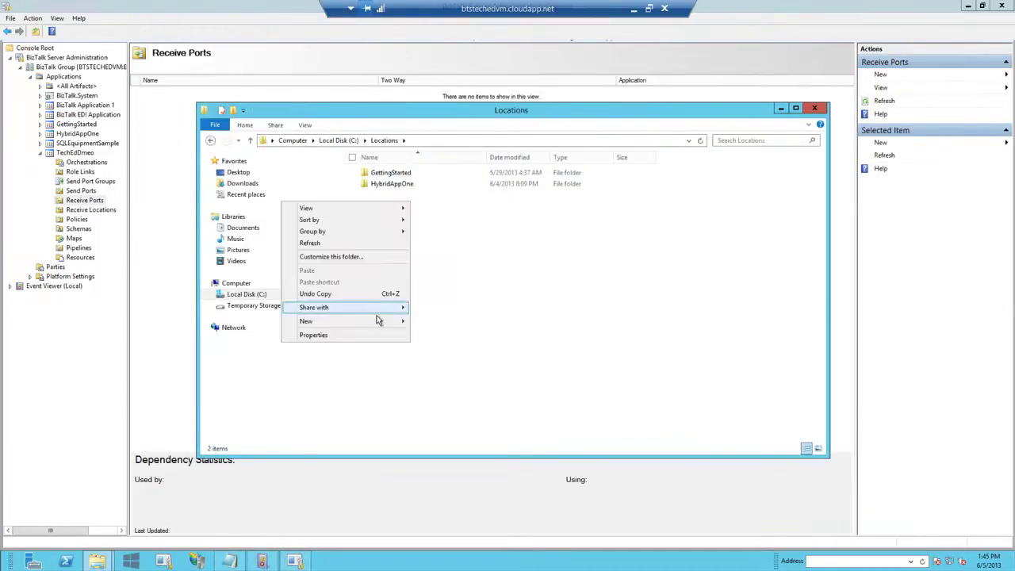
pyautogui.moveTo(304, 325)
pyautogui.click(242, 322)
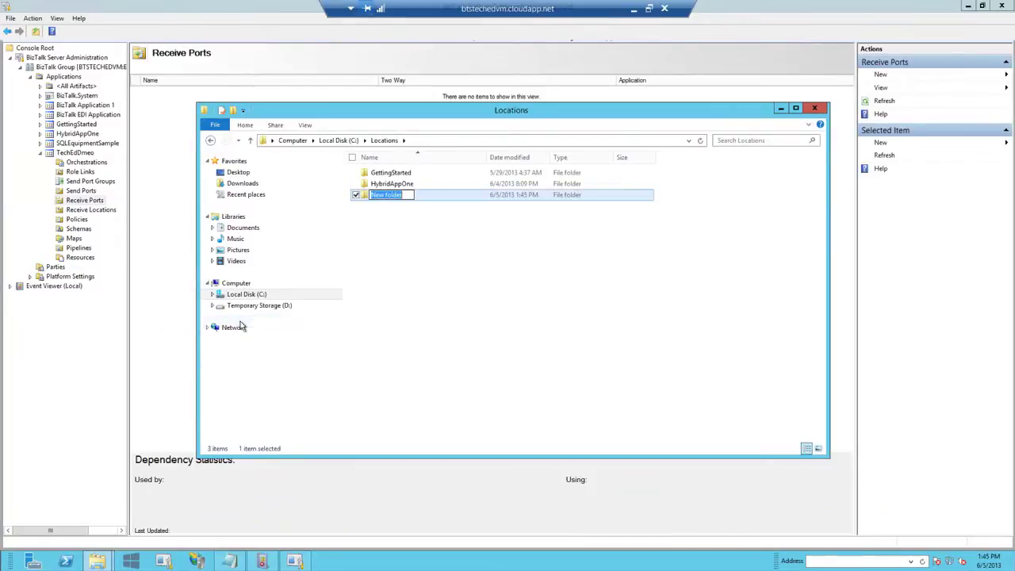
pyautogui.write('TechEdDe,p')
pyautogui.press('Return')
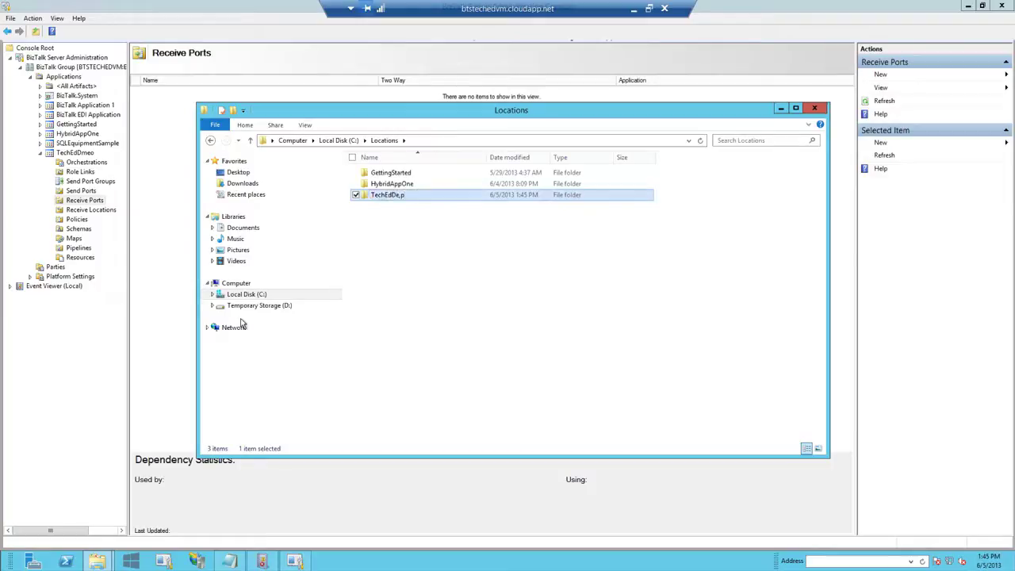
pyautogui.press('F2')
pyautogui.write('TechEdDemo')
pyautogui.press('Return')
pyautogui.press('Return')
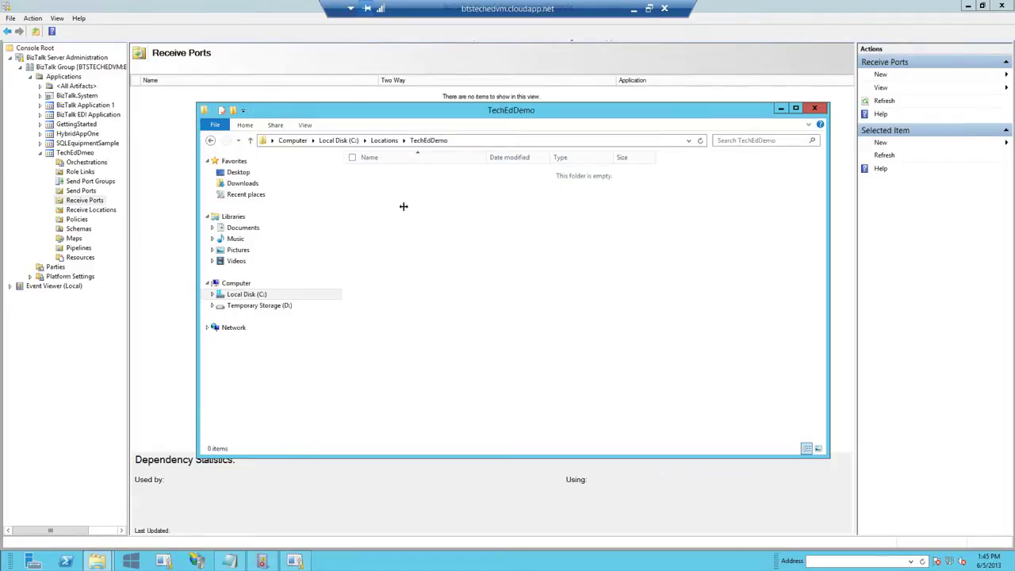
# Step: Copy the TechEdDemo folder path and return to the receive location settings
pyautogui.rightClick(396, 211)
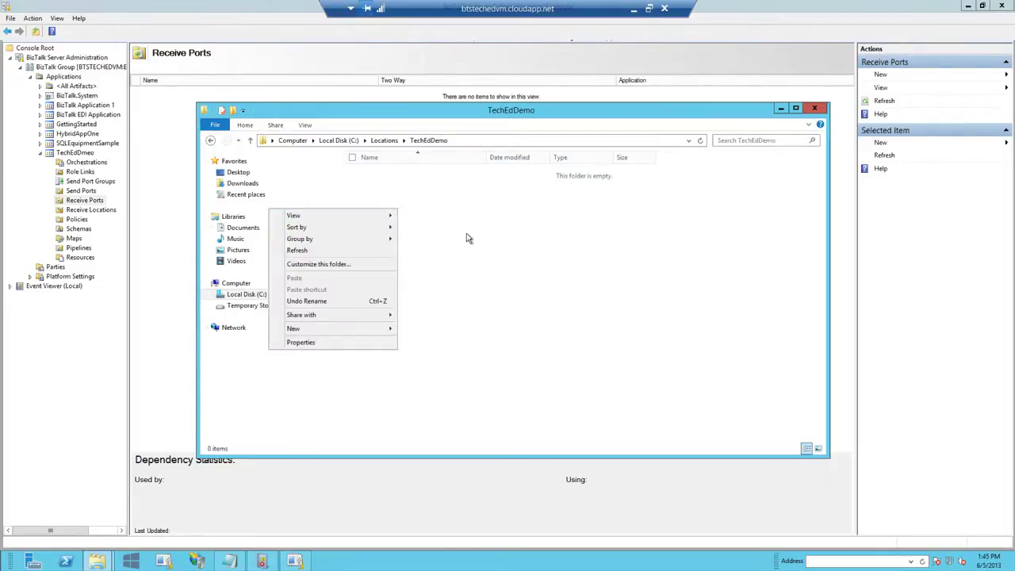
pyautogui.click(476, 139)
pyautogui.hotkey('ctrl', 'c')
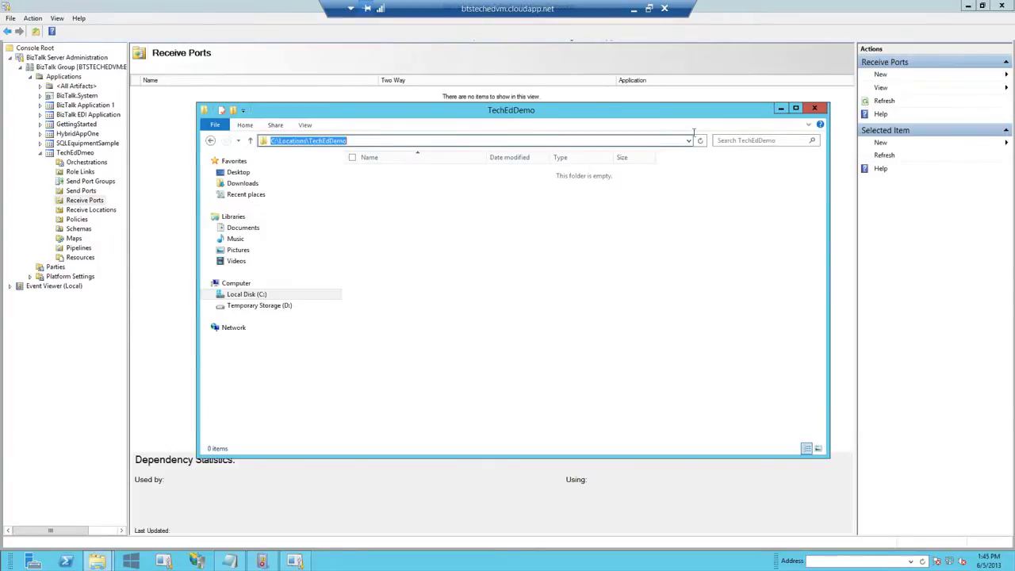
pyautogui.click(780, 109)
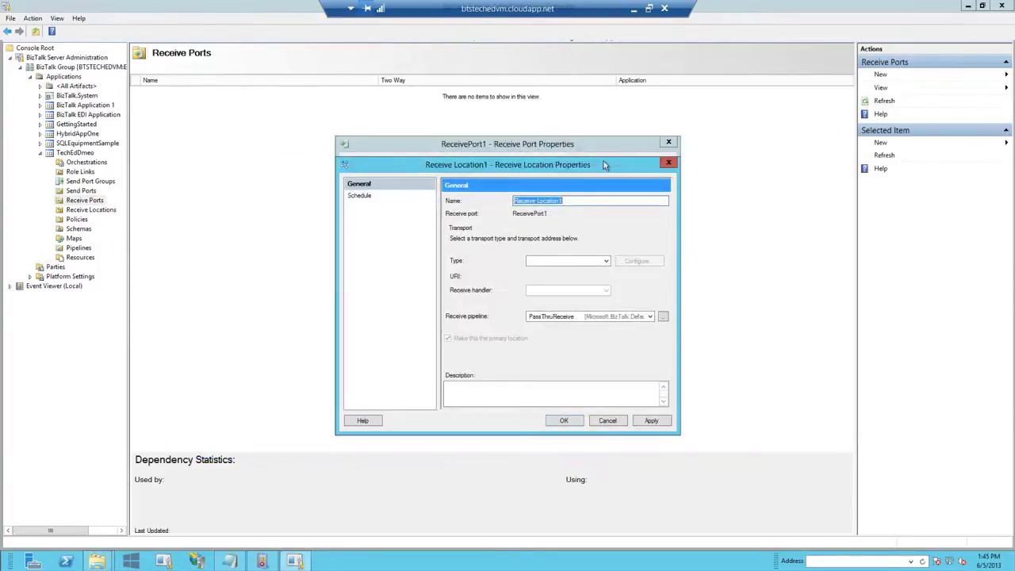
# Step: Set FILE transport with receive folder C:\Locations\TechEdDemo and file mask *.txt
pyautogui.click(585, 267)
pyautogui.click(563, 272)
pyautogui.click(635, 261)
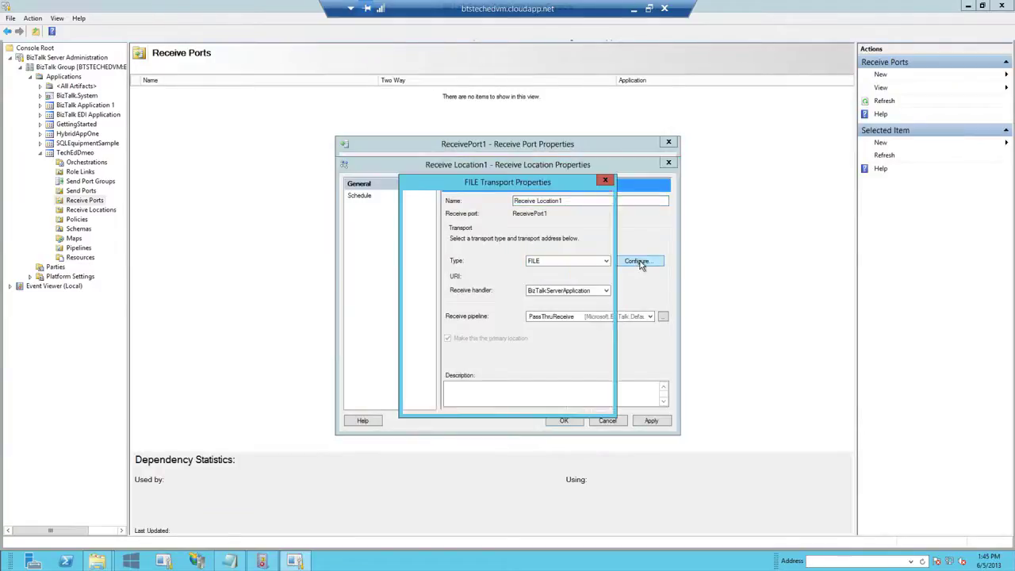
pyautogui.hotkey('ctrl', 'v')
pyautogui.press('BackSpace')
pyautogui.press('BackSpace')
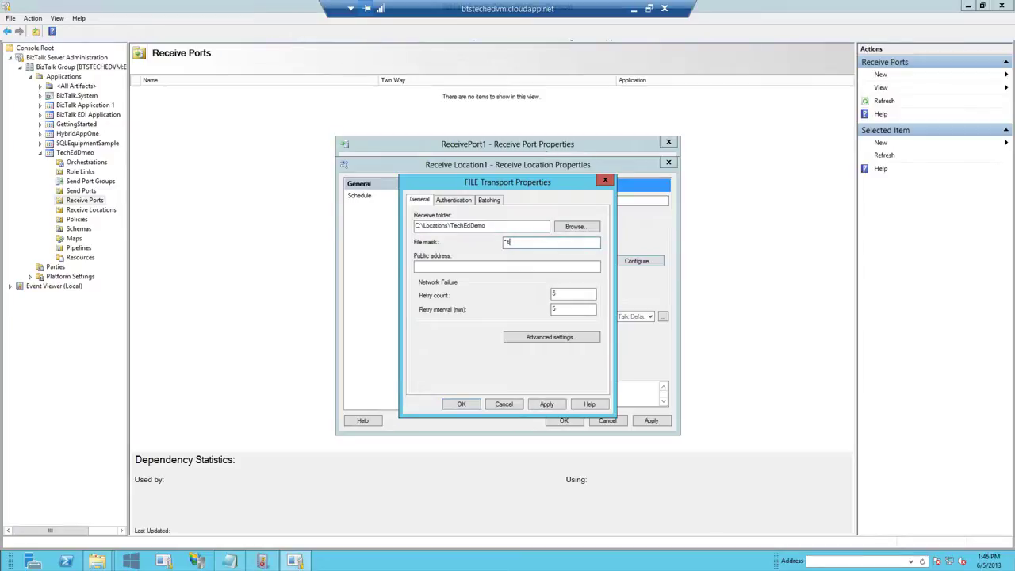
pyautogui.click(547, 403)
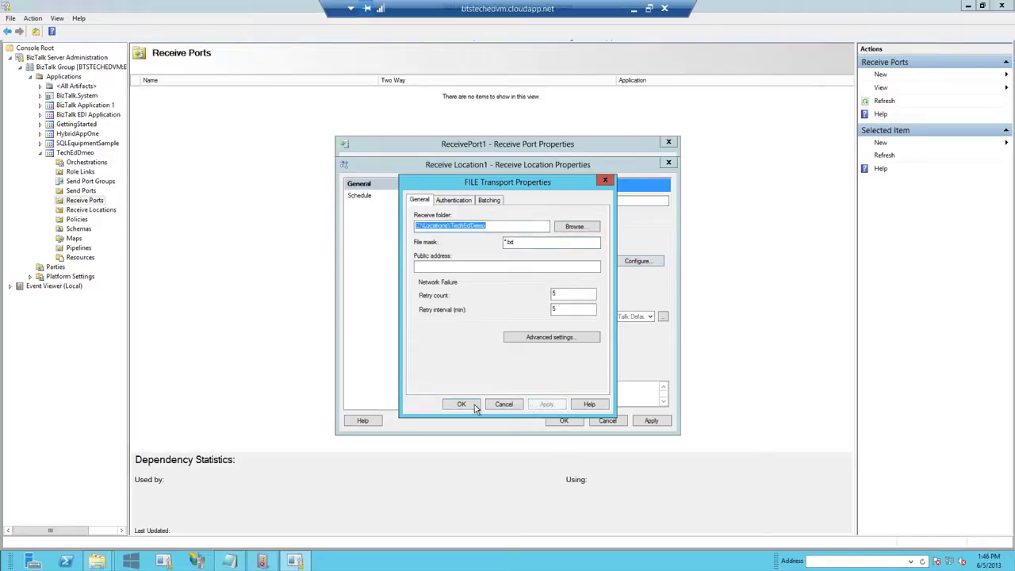
pyautogui.click(461, 403)
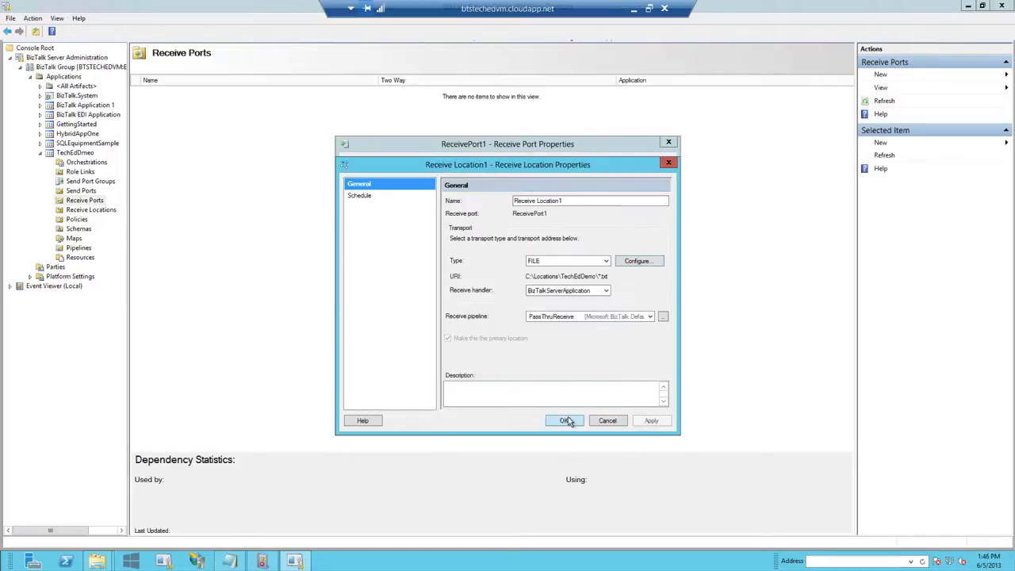
# Step: Confirm Receive Location1 and save ReceivePort1's properties
pyautogui.click(563, 421)
pyautogui.click(356, 163)
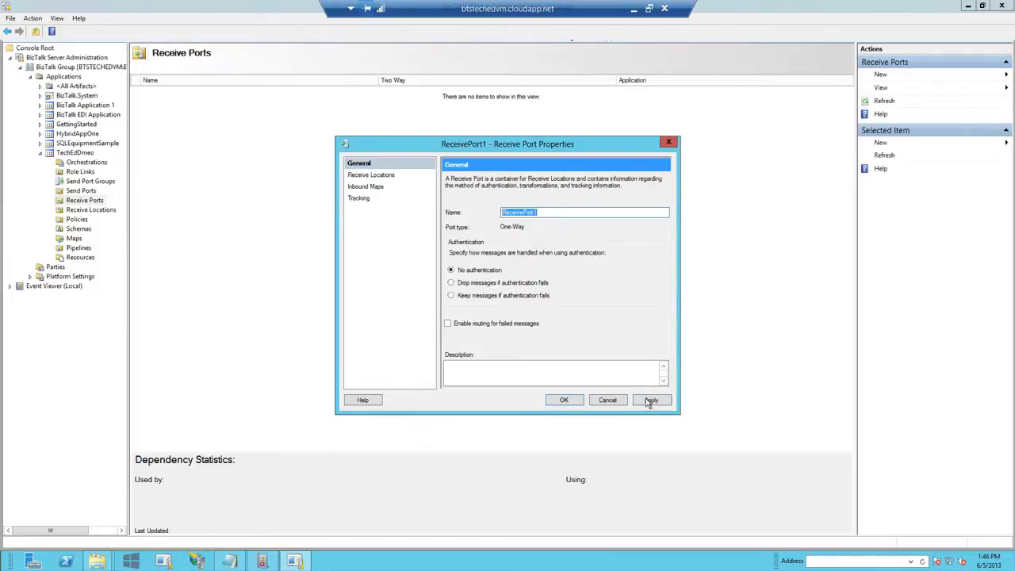
pyautogui.click(566, 400)
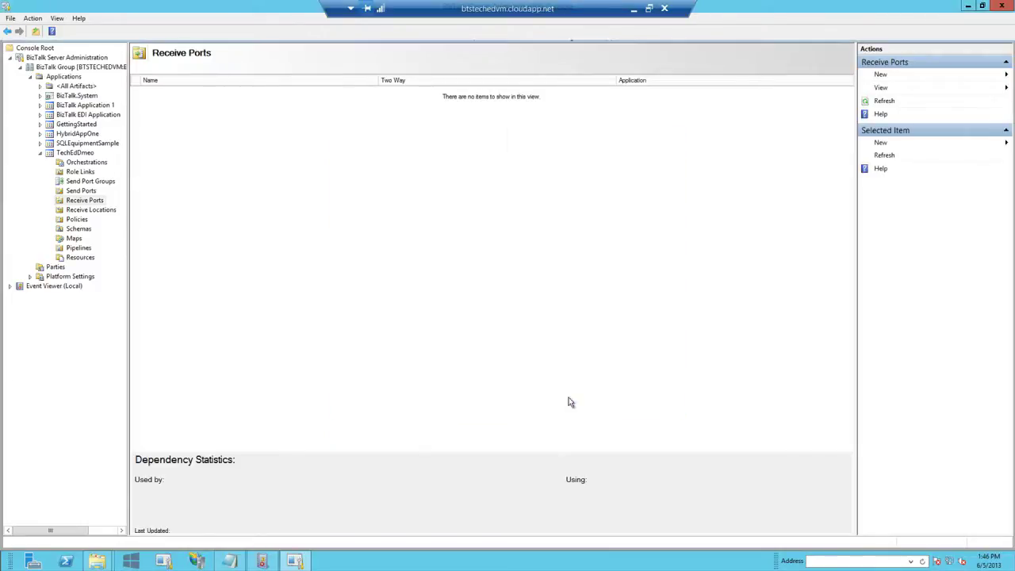
# Step: Add the filter BTS.ReceivePortName == ReceivePort1 to the SPAzureStorageDemo send port
pyautogui.click(83, 191)
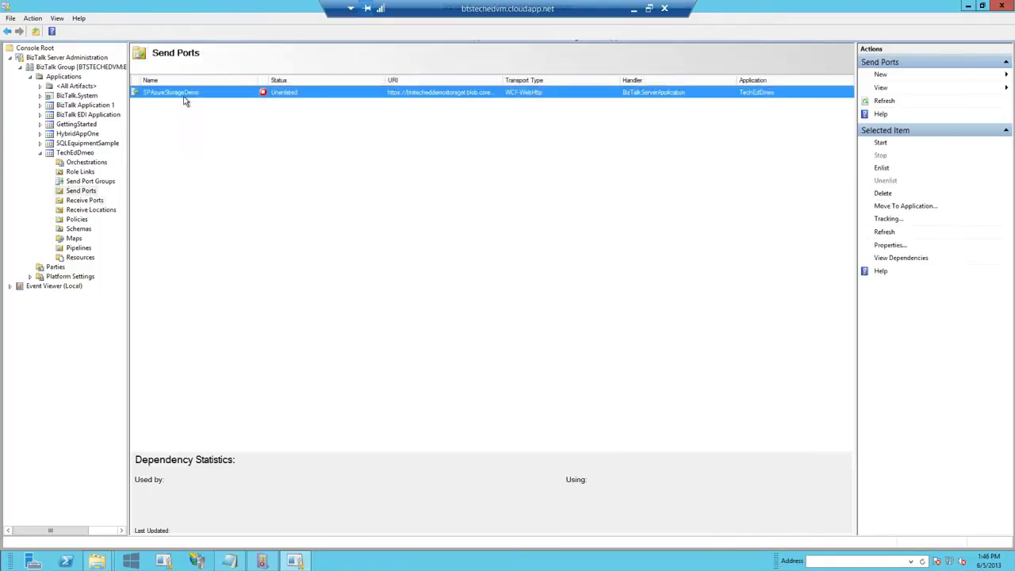
pyautogui.doubleClick(184, 95)
pyautogui.click(363, 211)
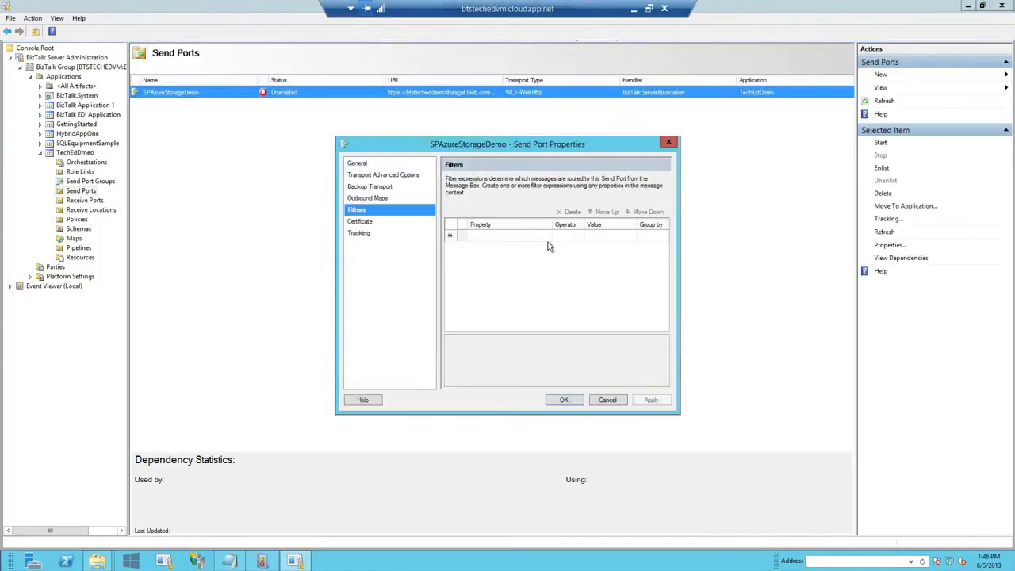
pyautogui.click(500, 234)
pyautogui.click(494, 237)
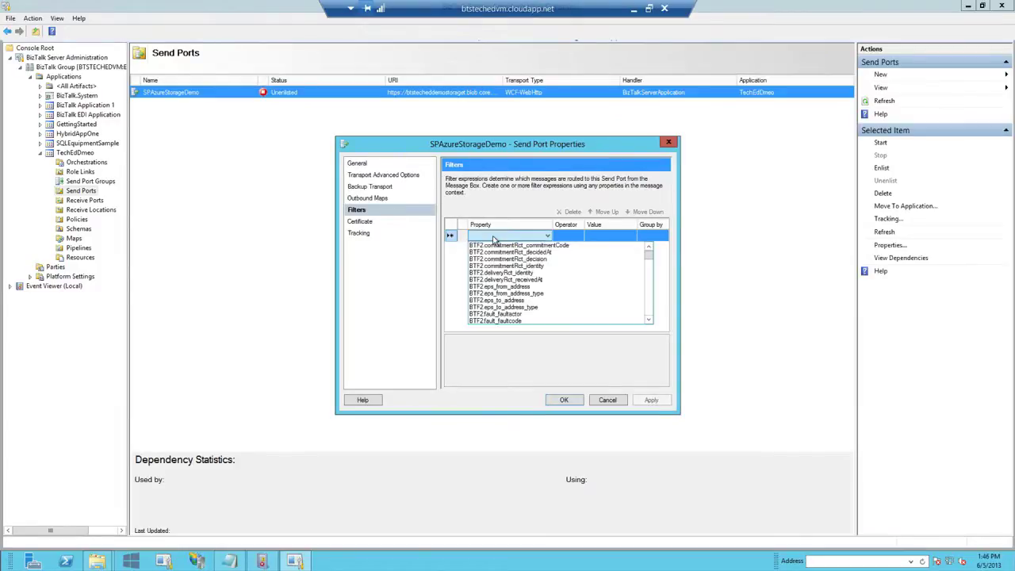
pyautogui.write('BTS.ReceivePipelineConfig')
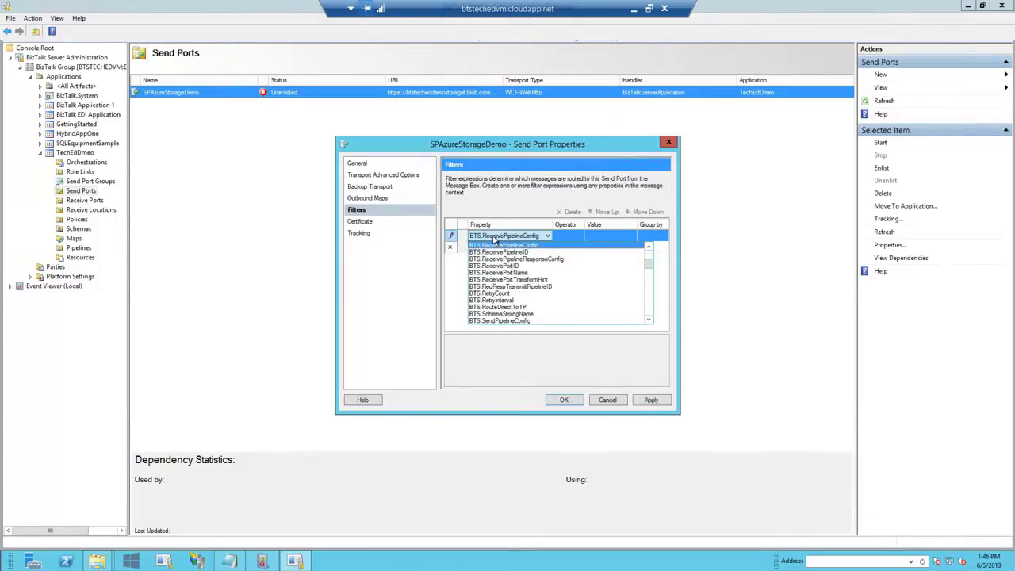
pyautogui.click(527, 272)
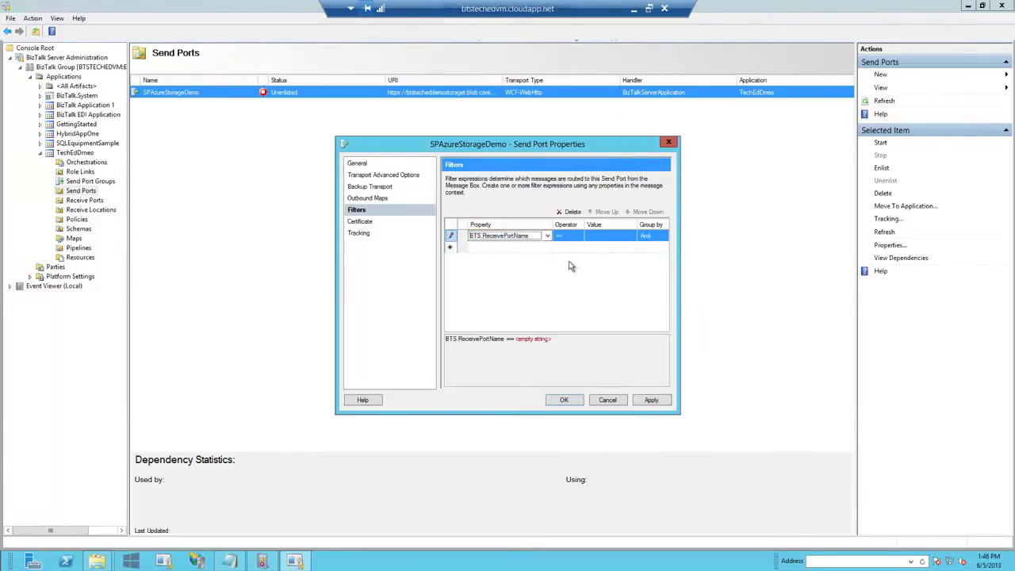
pyautogui.click(612, 236)
pyautogui.write('ReceivePort1')
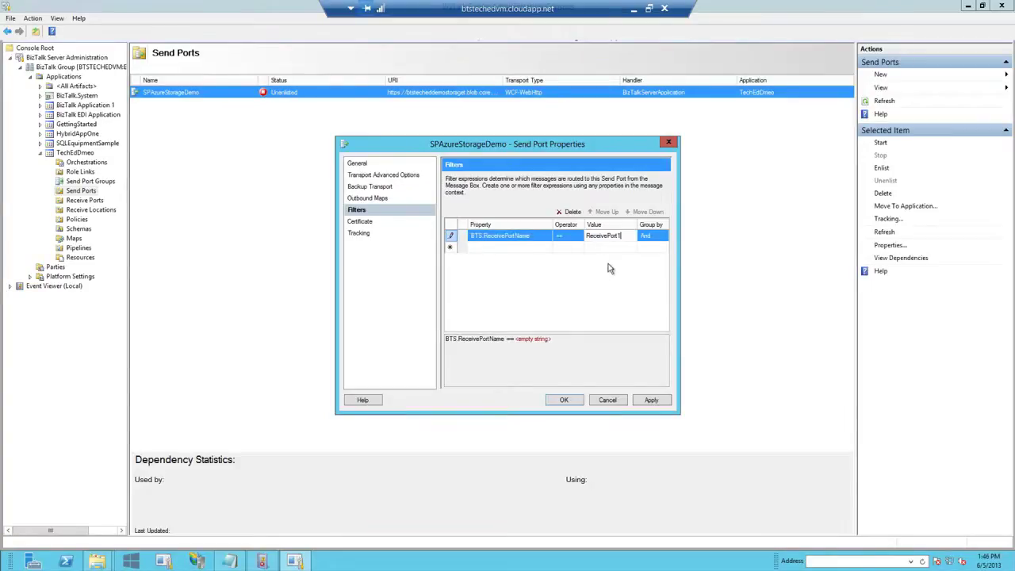
pyautogui.press('Tab')
pyautogui.click(649, 400)
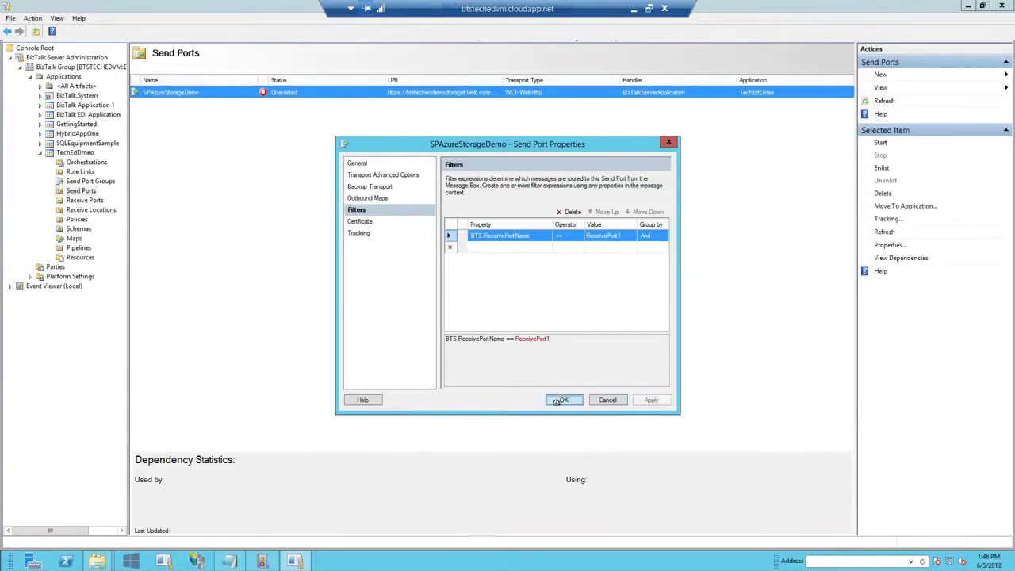
pyautogui.click(562, 400)
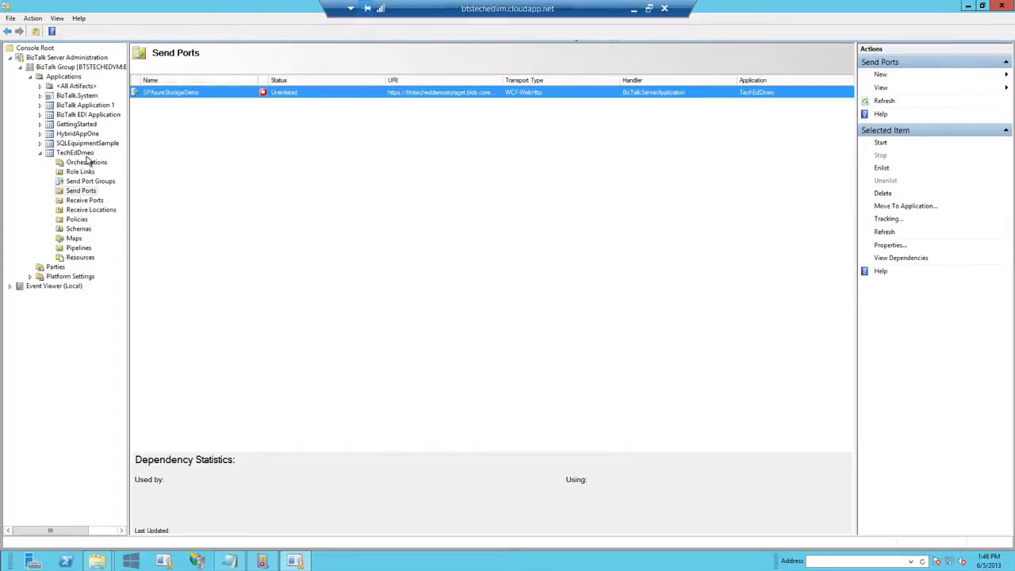
# Step: Start the TechEdDmeo application, then switch to the TechEdDemo folder window
pyautogui.rightClick(87, 154)
pyautogui.click(105, 164)
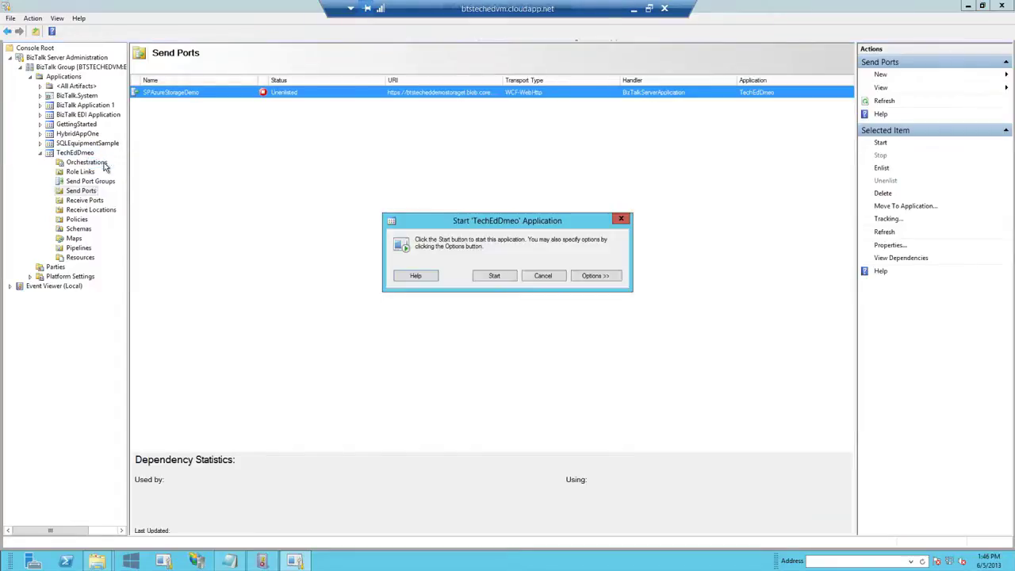
pyautogui.click(500, 277)
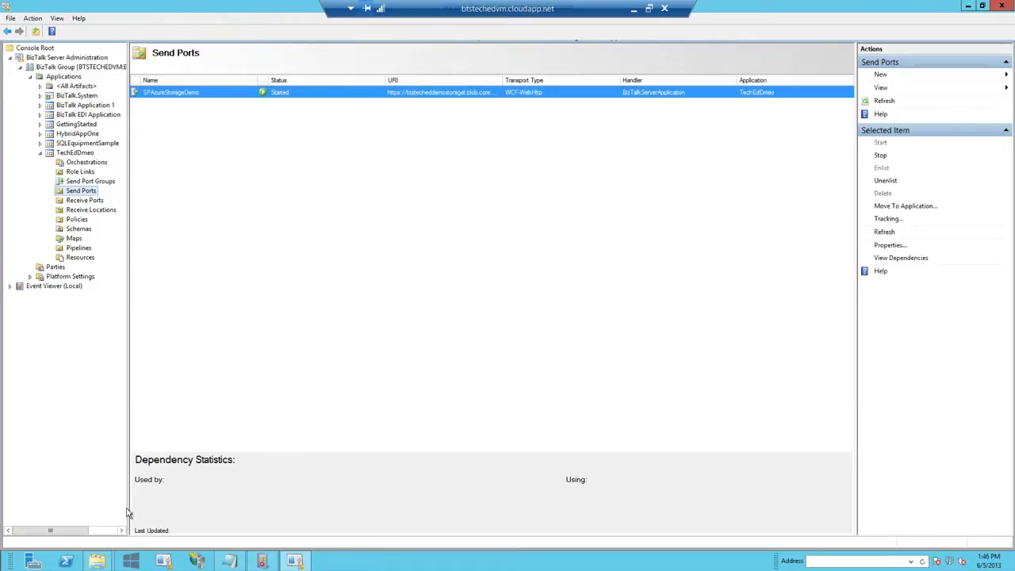
pyautogui.moveTo(96, 561)
pyautogui.click(164, 521)
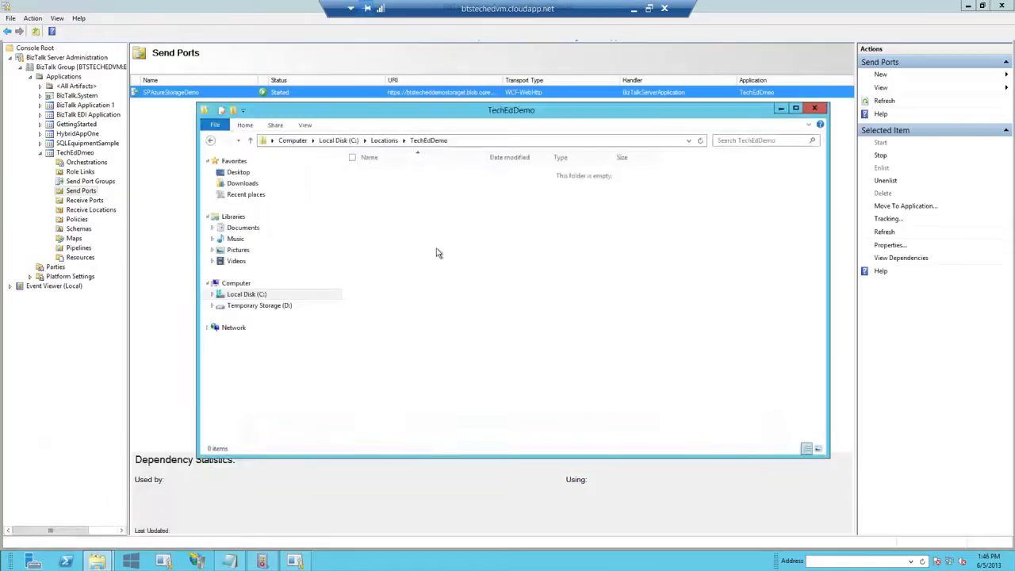
# Step: Create a LiveFromTechED text document in Locations containing its own name, and save it
pyautogui.click(386, 141)
pyautogui.rightClick(421, 233)
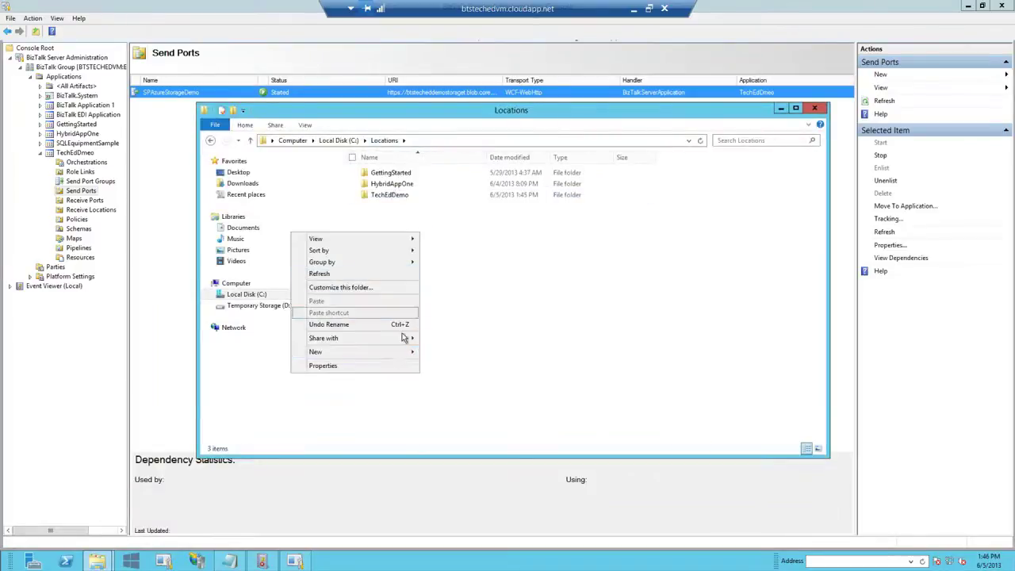
pyautogui.moveTo(390, 351)
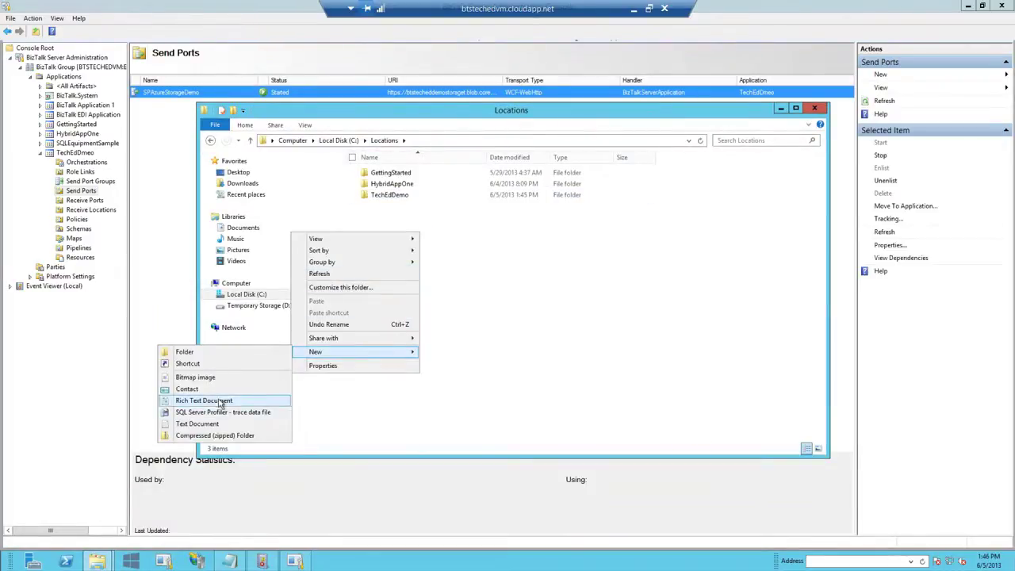
pyautogui.click(203, 425)
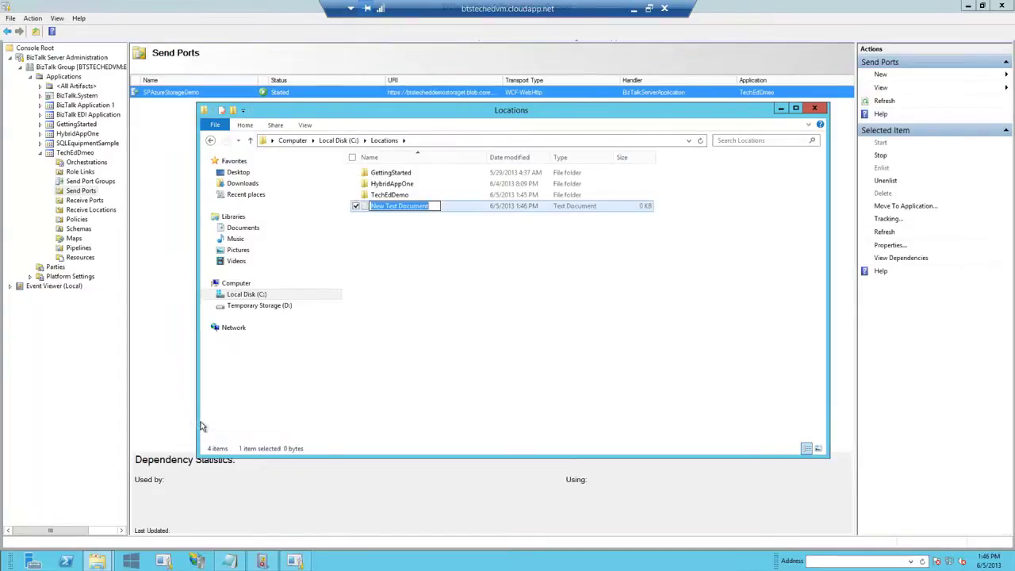
pyautogui.write('Live')
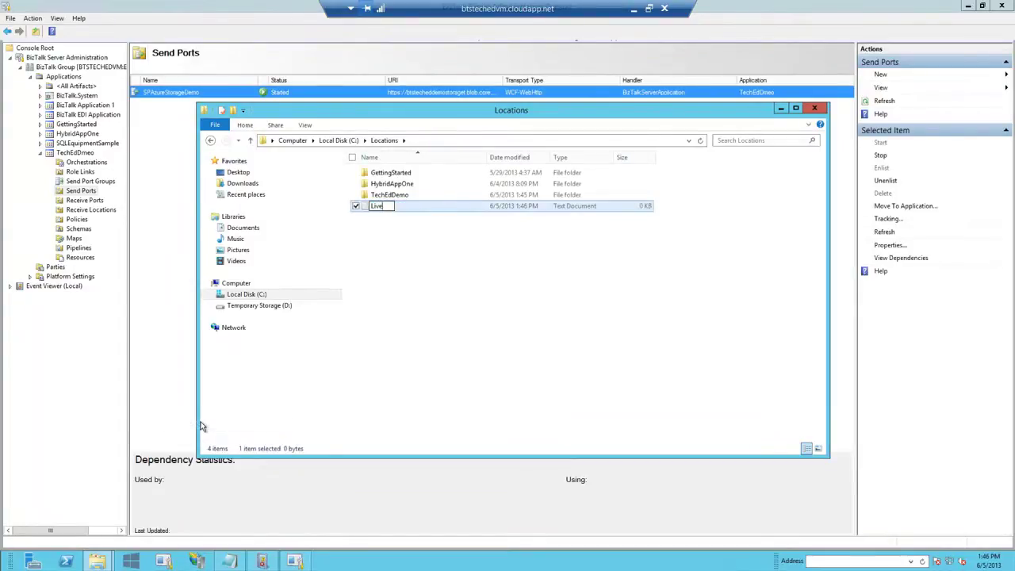
pyautogui.write('FromTechED')
pyautogui.hotkey('ctrl', 'a')
pyautogui.hotkey('ctrl', 'c')
pyautogui.press('Return')
pyautogui.press('Return')
pyautogui.hotkey('ctrl', 'v')
pyautogui.hotkey('ctrl', 's')
pyautogui.click(687, 76)
# Step: Move LiveFromTechED into the TechEdDemo pickup folder and open that folder
pyautogui.click(351, 229)
pyautogui.click(414, 208)
pyautogui.click(408, 195)
pyautogui.doubleClick(408, 195)
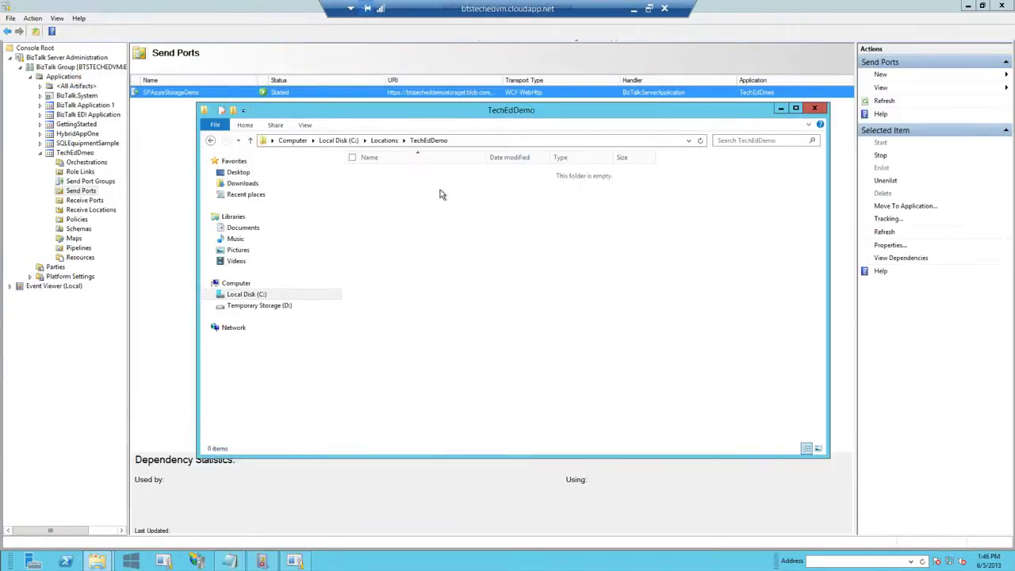
pyautogui.click(89, 67)
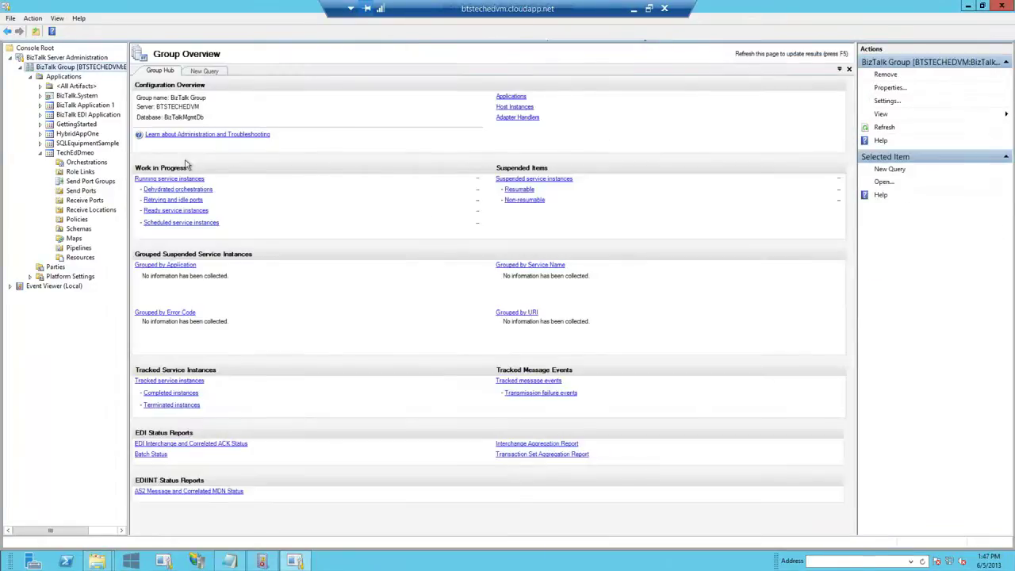
# Step: Inspect the dehydrated SPAzureStorageDemo instance's error information and queued message, then go back to Send Ports
pyautogui.click(172, 180)
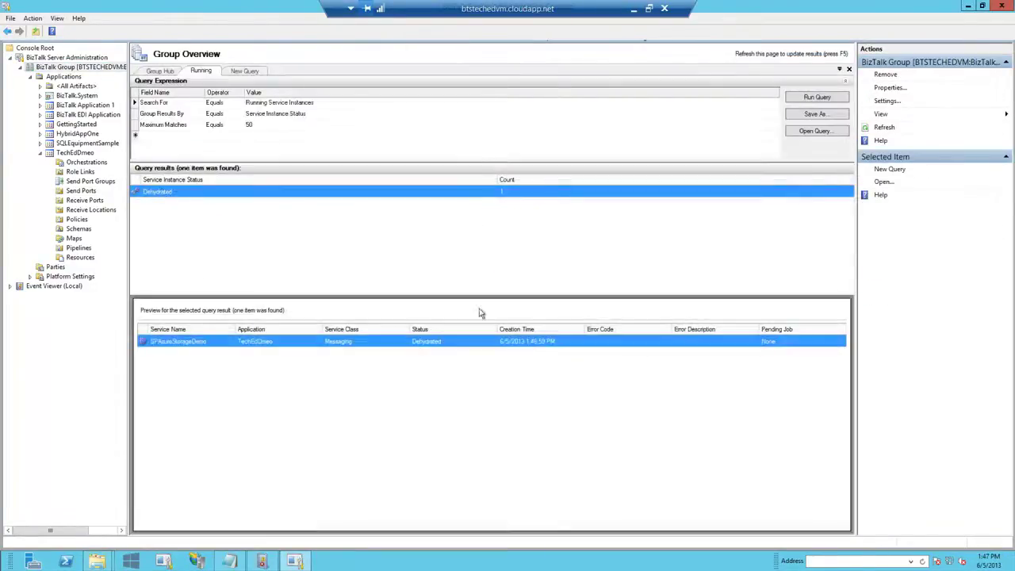
pyautogui.doubleClick(392, 339)
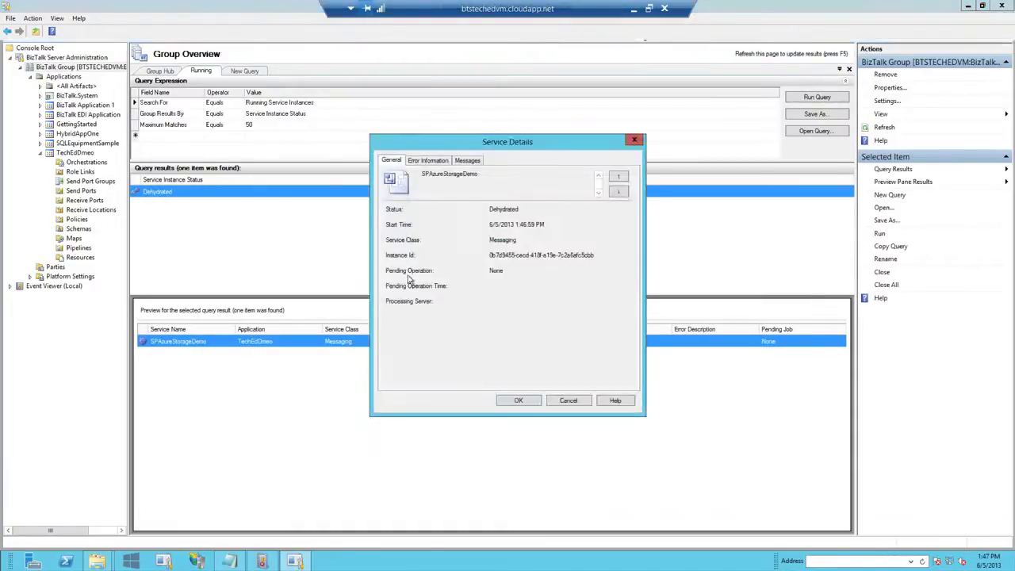
pyautogui.click(436, 161)
pyautogui.click(466, 160)
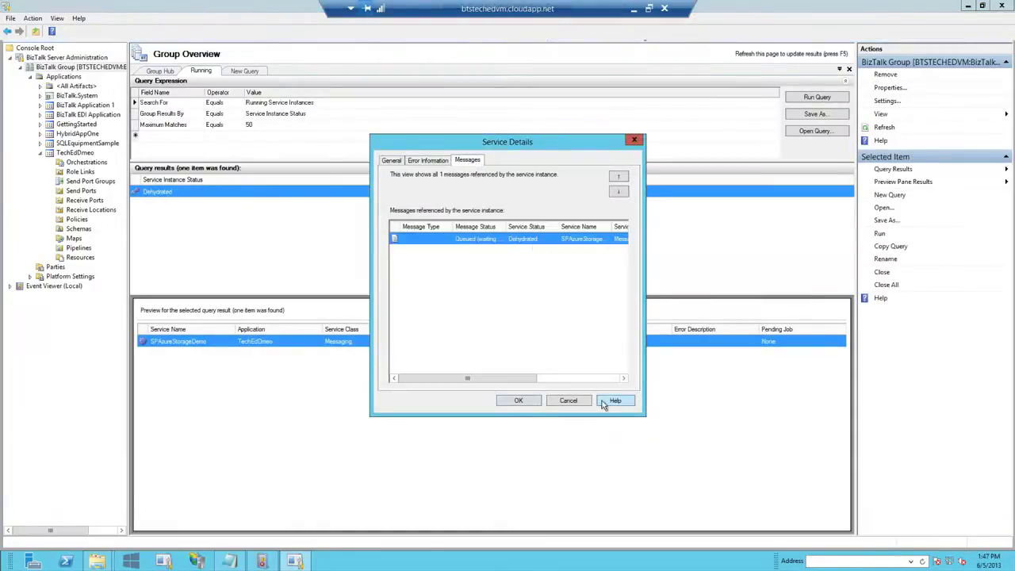
pyautogui.click(531, 399)
pyautogui.click(81, 190)
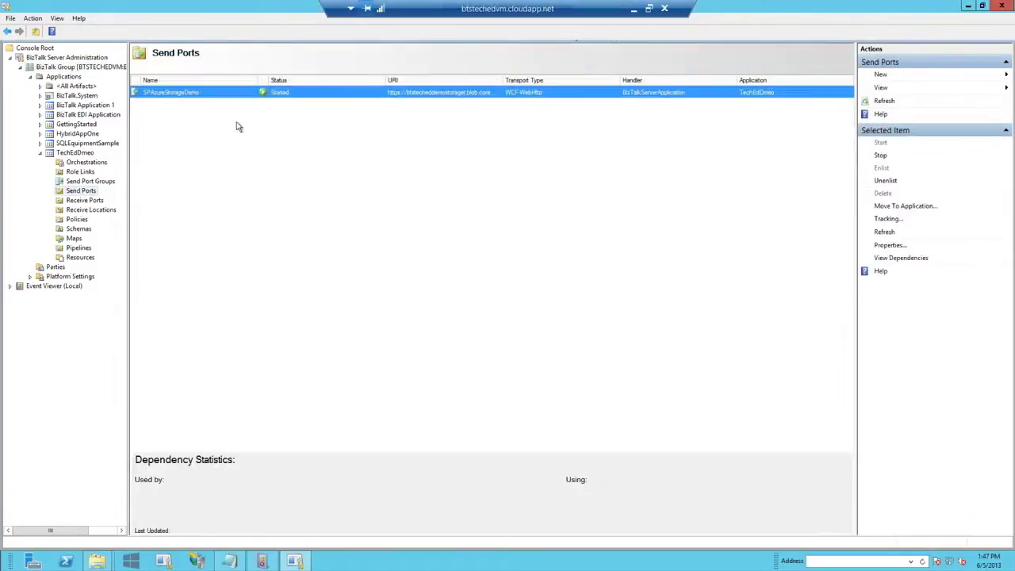
# Step: Fix the address to btstecheddemostorage.blob.core.windows.net/data/demo.txt and save the send port
pyautogui.doubleClick(267, 95)
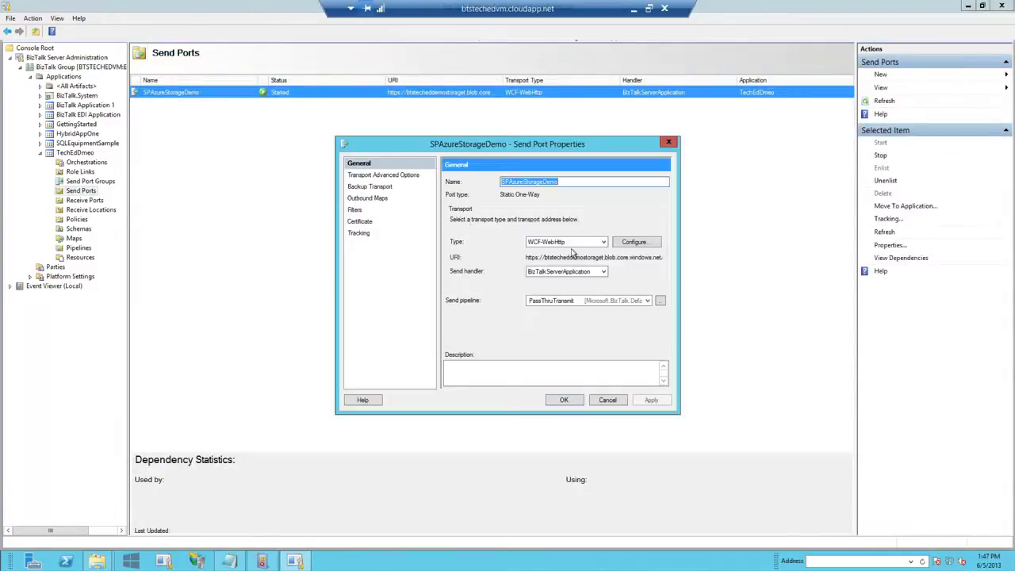
pyautogui.click(354, 210)
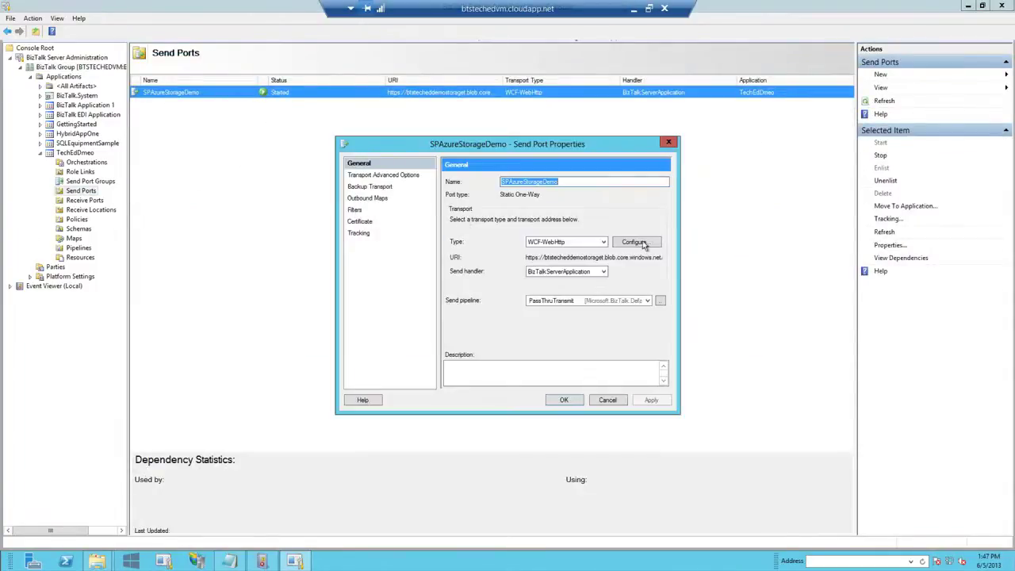
pyautogui.click(357, 164)
pyautogui.click(641, 241)
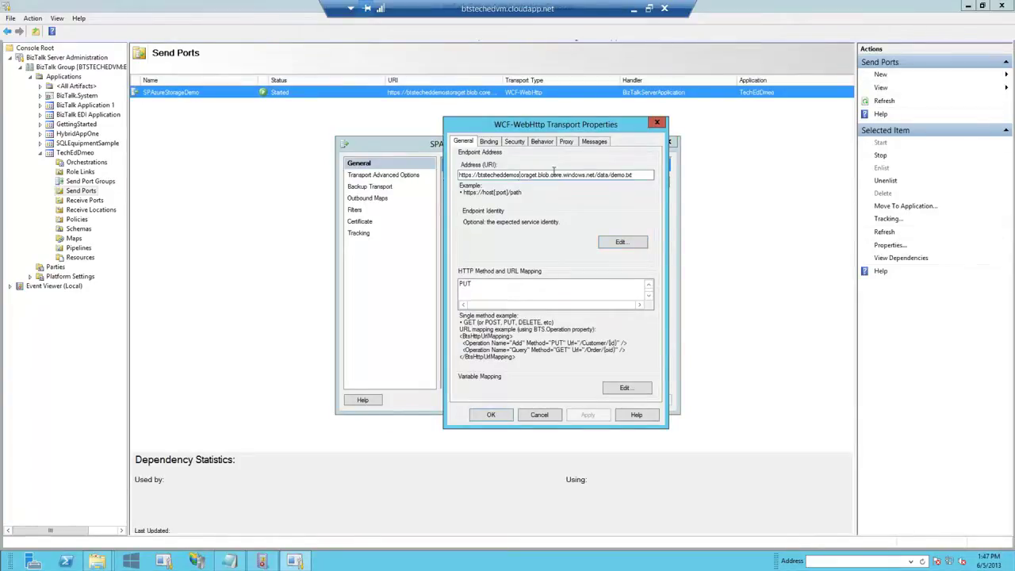
pyautogui.write('t')
pyautogui.press('BackSpace')
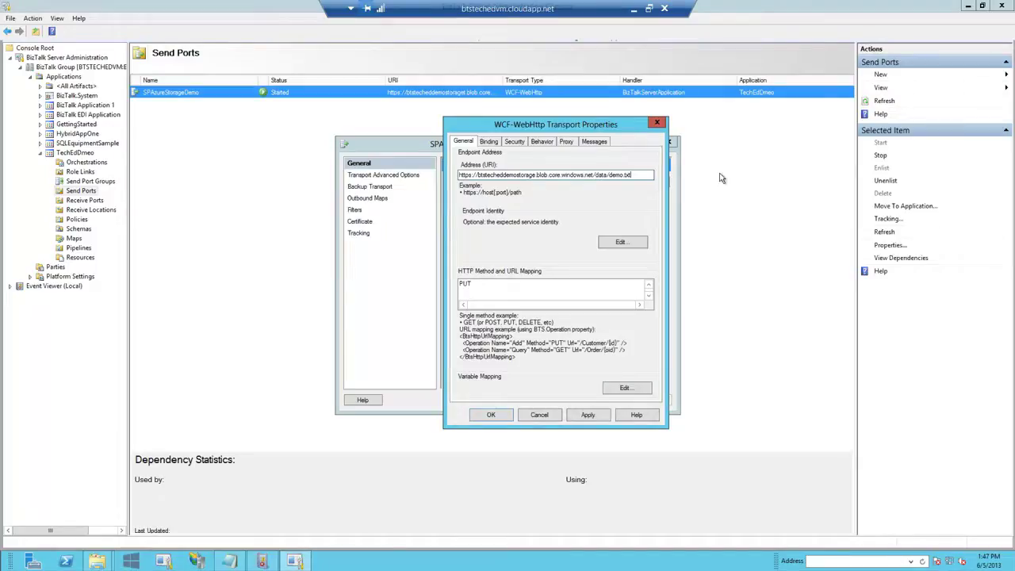
pyautogui.click(601, 417)
pyautogui.click(491, 415)
pyautogui.click(646, 402)
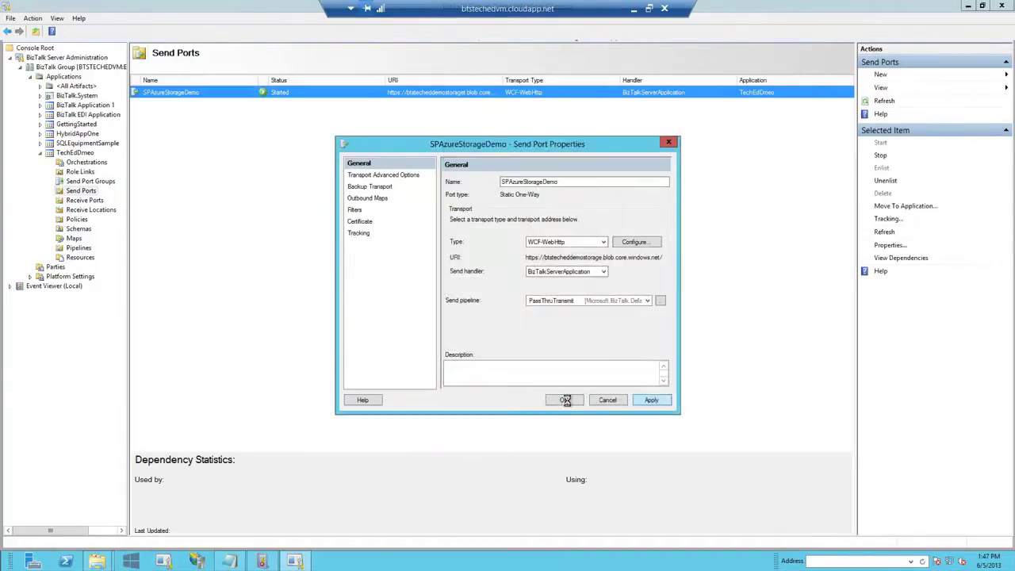
pyautogui.click(564, 400)
# Step: Move LiveFromTechED from Locations into the TechEdDemo folder again so it gets picked up
pyautogui.moveTo(96, 561)
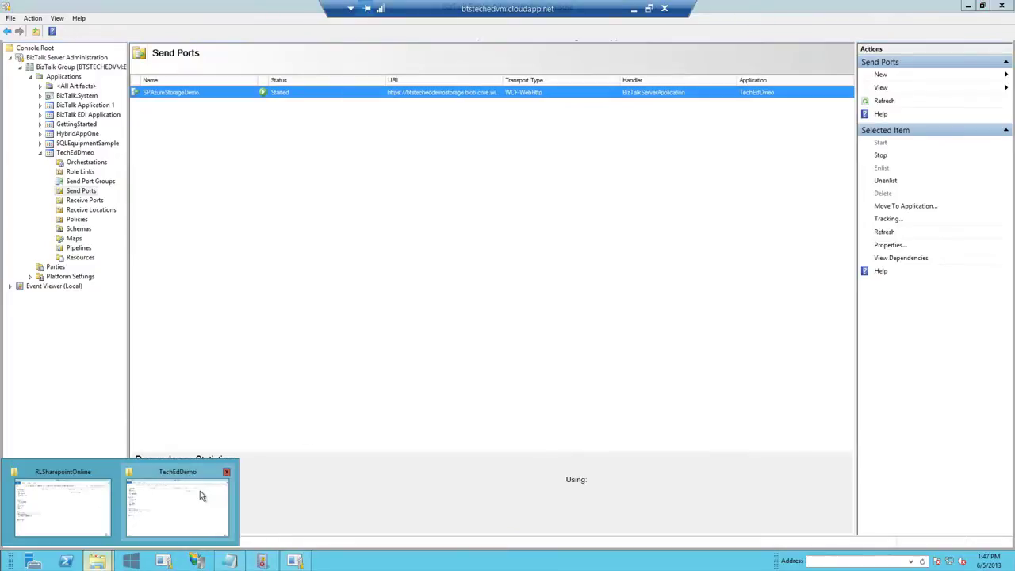
pyautogui.click(200, 496)
pyautogui.click(383, 140)
pyautogui.click(389, 206)
pyautogui.doubleClick(385, 195)
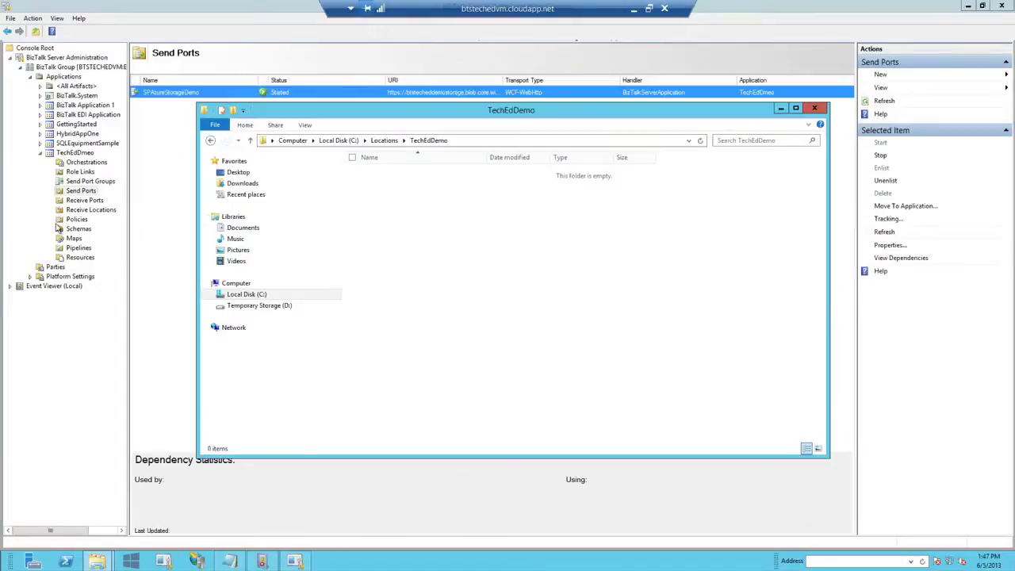
pyautogui.click(91, 68)
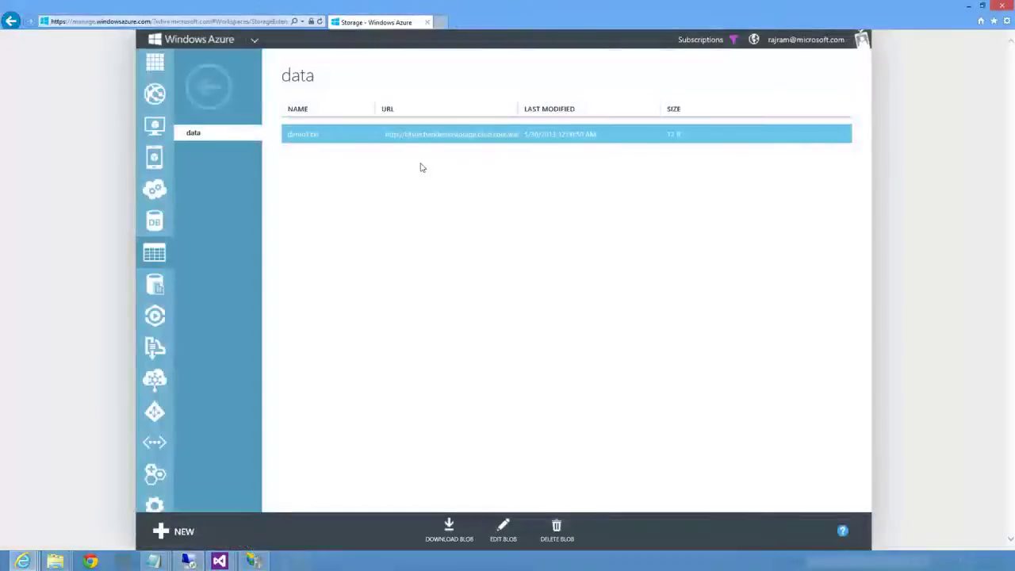
# Step: Open the data container to see the new 14 B demo.txt beside demo1.txt, then return to BizTalk
pyautogui.click(208, 87)
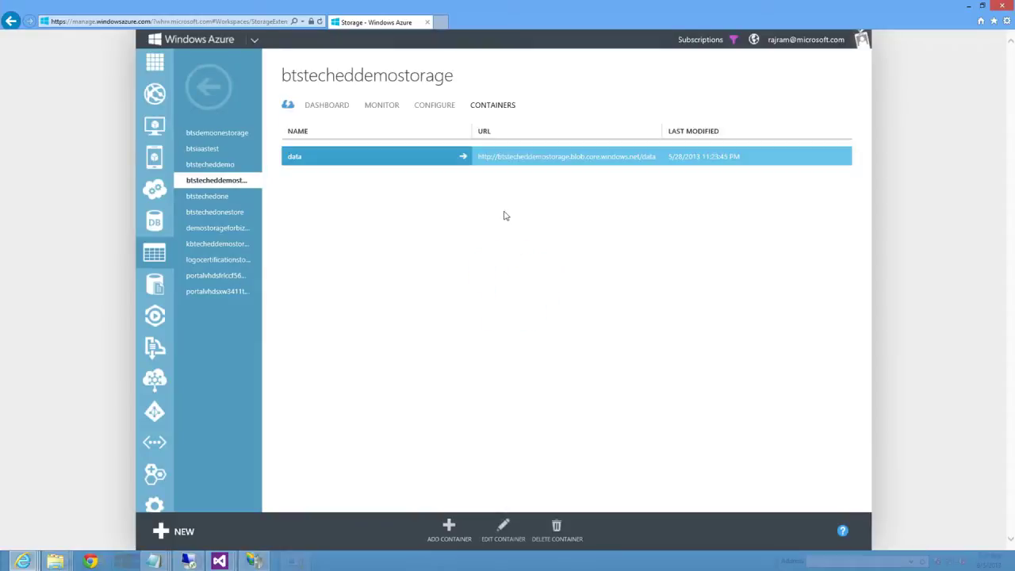
pyautogui.click(456, 154)
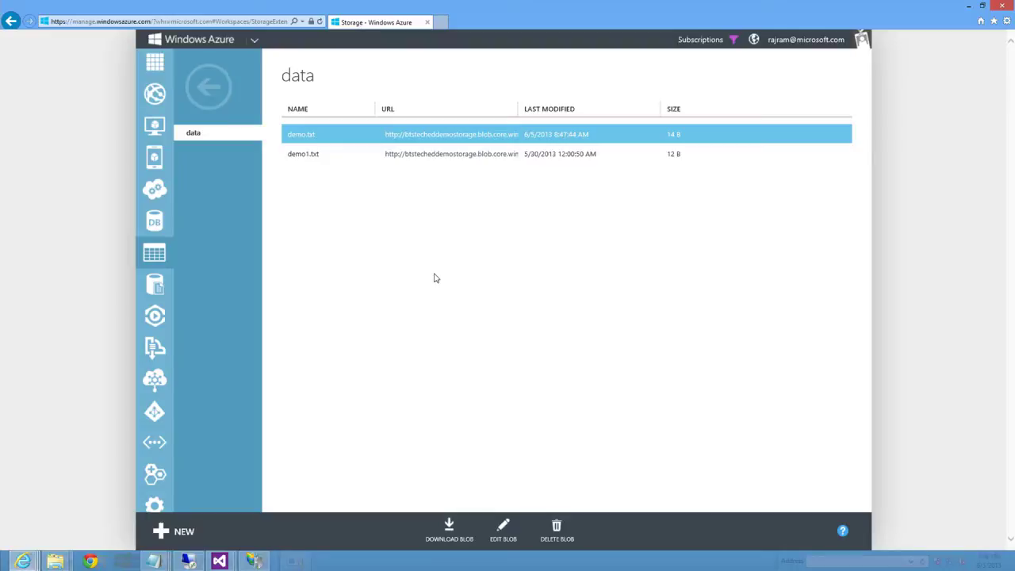
pyautogui.click(190, 560)
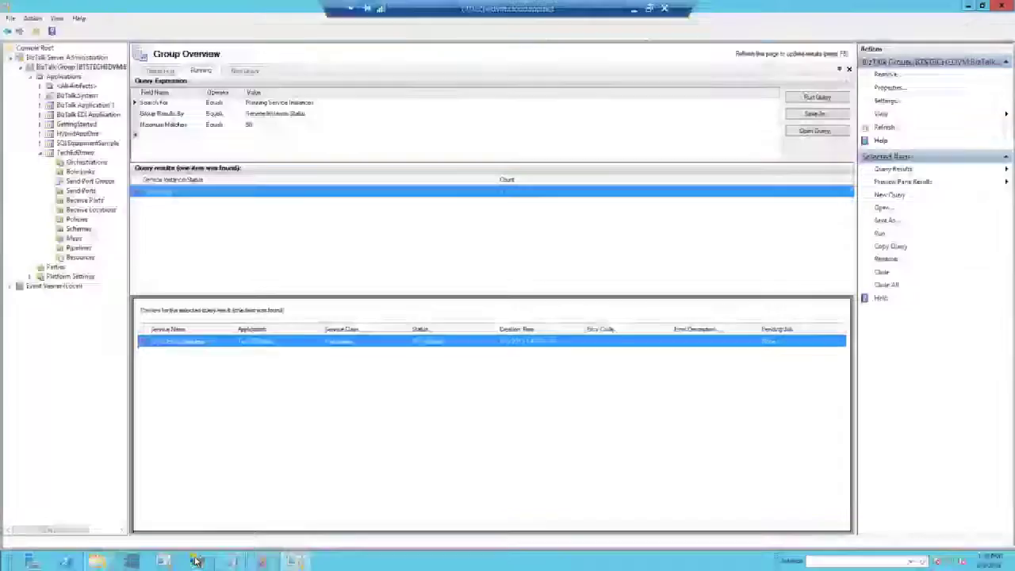
# Step: Open the WCF-WebHttp transport settings of HybridAppOne's SPAzureStorage send port
pyautogui.click(82, 191)
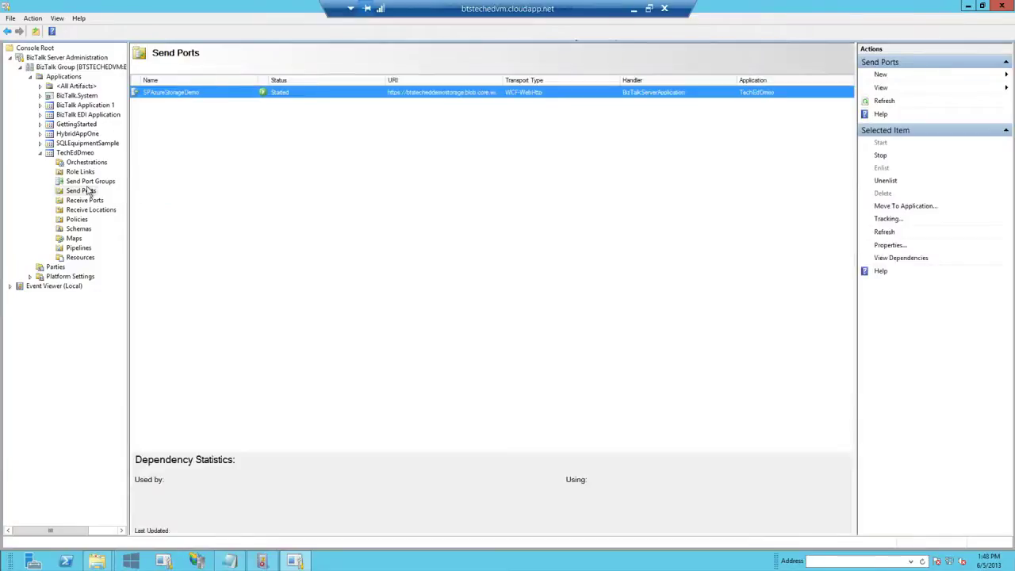
pyautogui.click(40, 133)
pyautogui.click(80, 172)
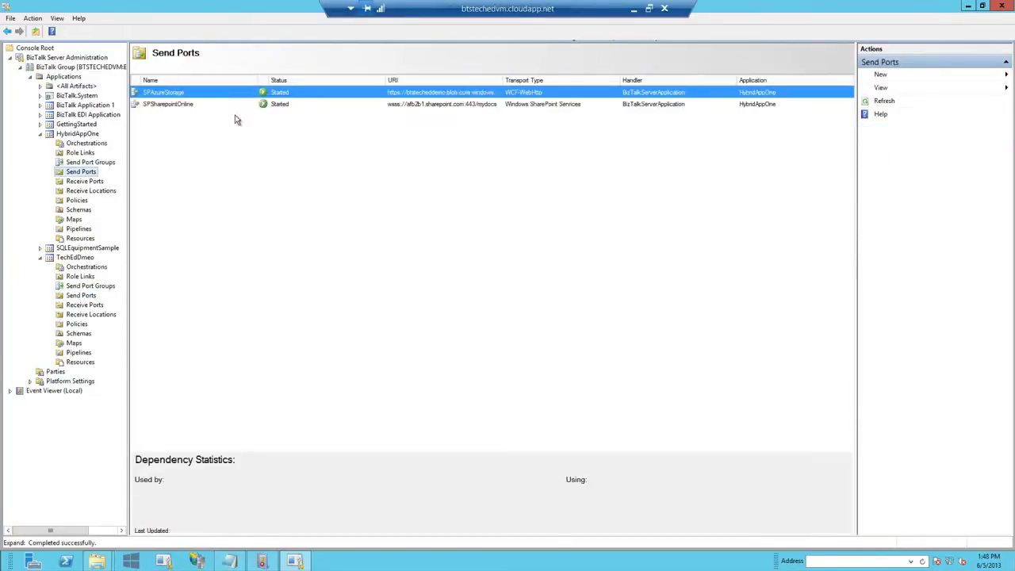
pyautogui.doubleClick(370, 93)
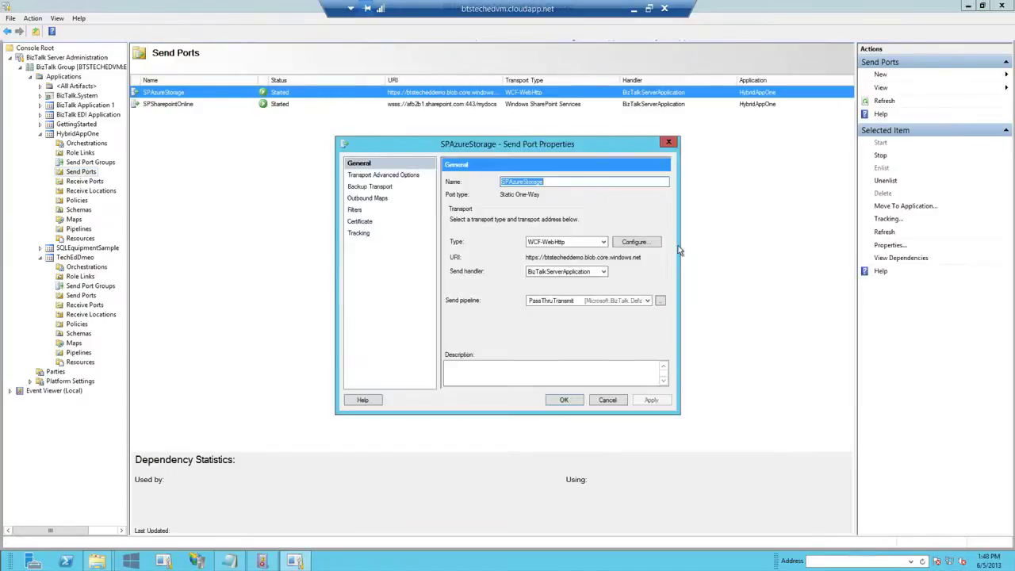
pyautogui.click(646, 242)
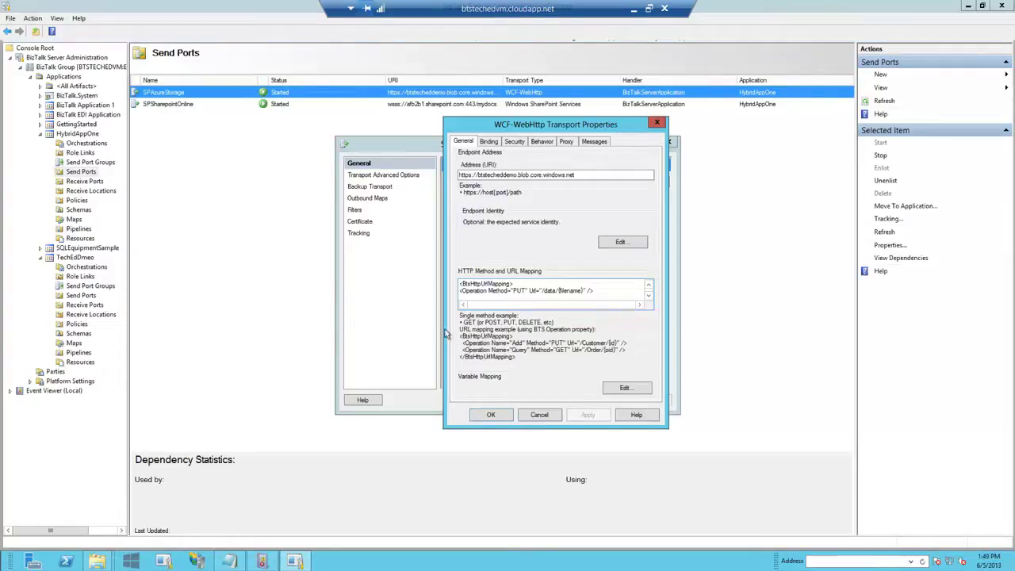
# Step: Highlight the blob Address (URI) and the {filename} part of the PUT /data/{filename} mapping
pyautogui.keyDown('shift'); pyautogui.click(603, 290); pyautogui.keyUp('shift')
pyautogui.moveTo(595, 290); pyautogui.dragTo(433, 285)
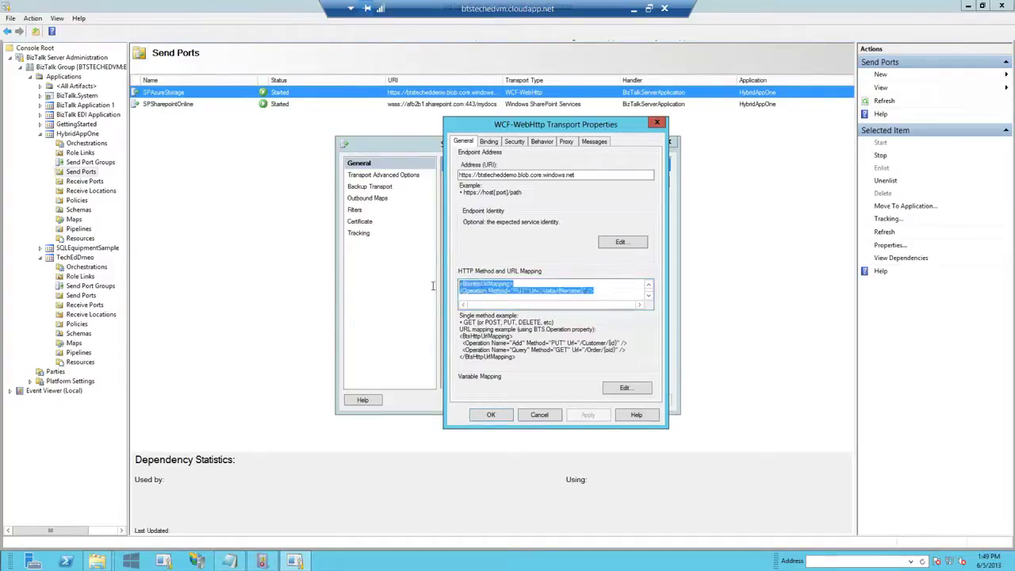
pyautogui.click(527, 290)
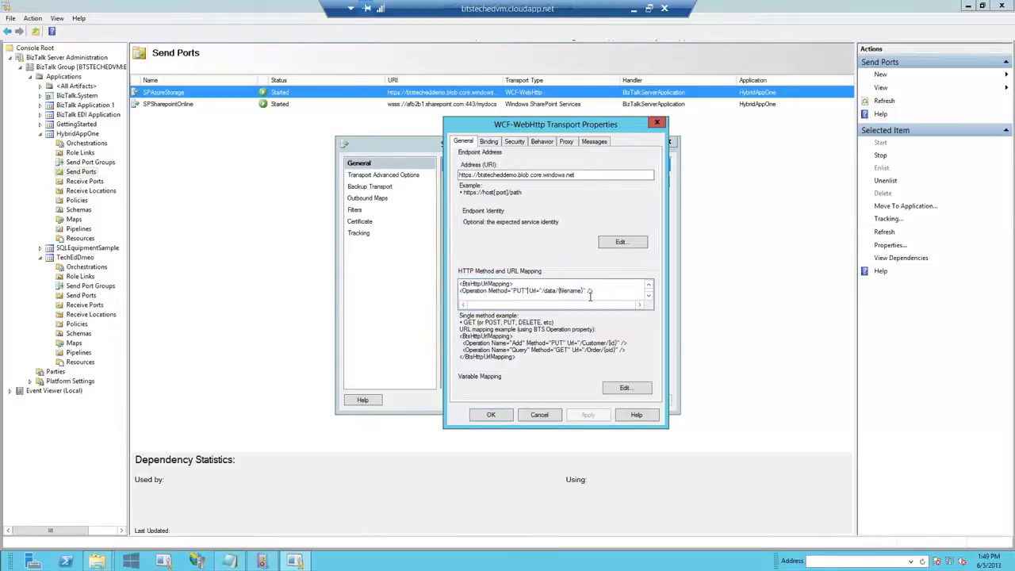
pyautogui.moveTo(619, 175); pyautogui.dragTo(341, 164)
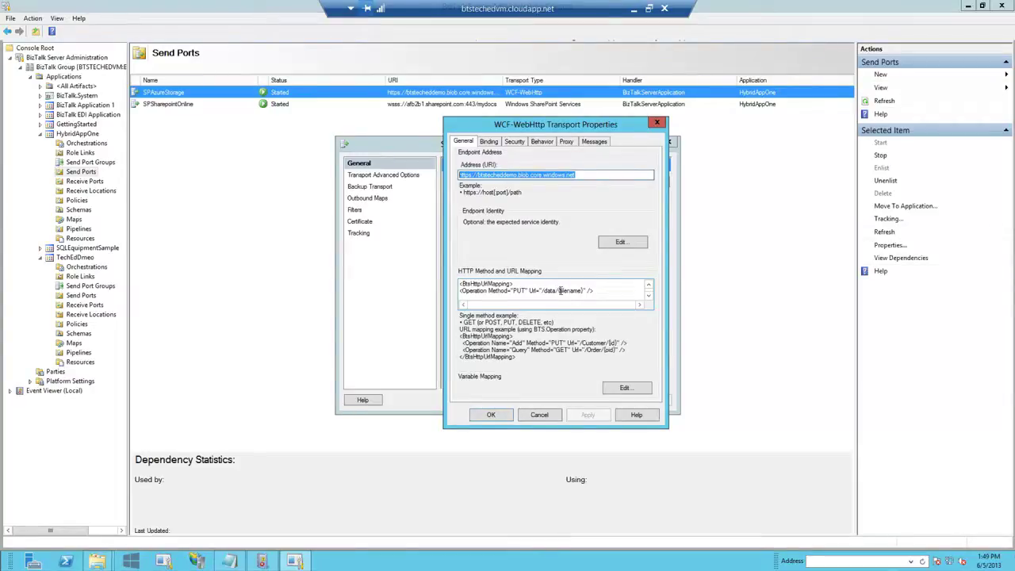
pyautogui.click(560, 290)
pyautogui.moveTo(560, 290); pyautogui.dragTo(583, 291)
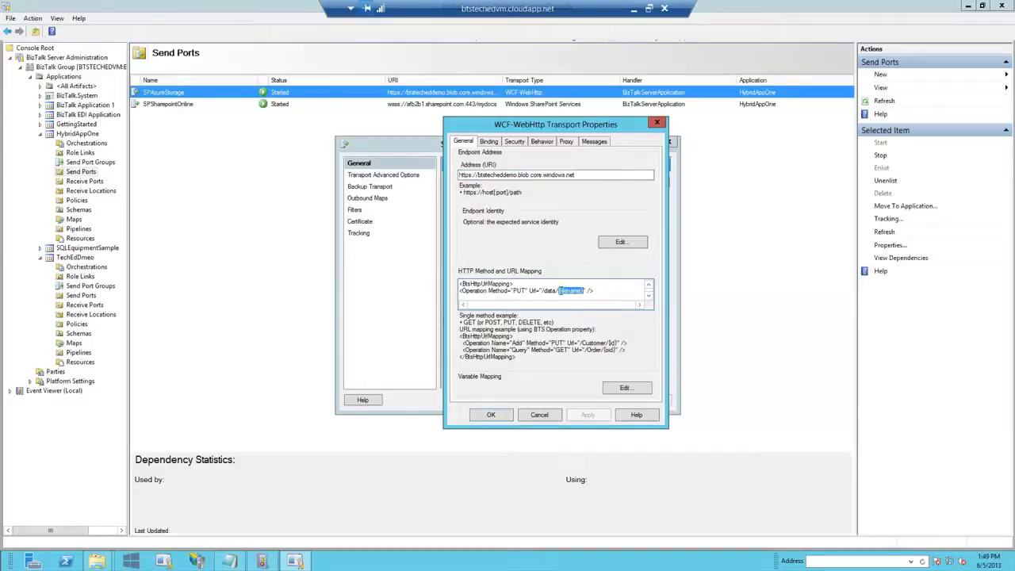
# Step: Check that FILENAME maps to ReceivedFileName, then cancel the transport and send port dialogs
pyautogui.click(625, 388)
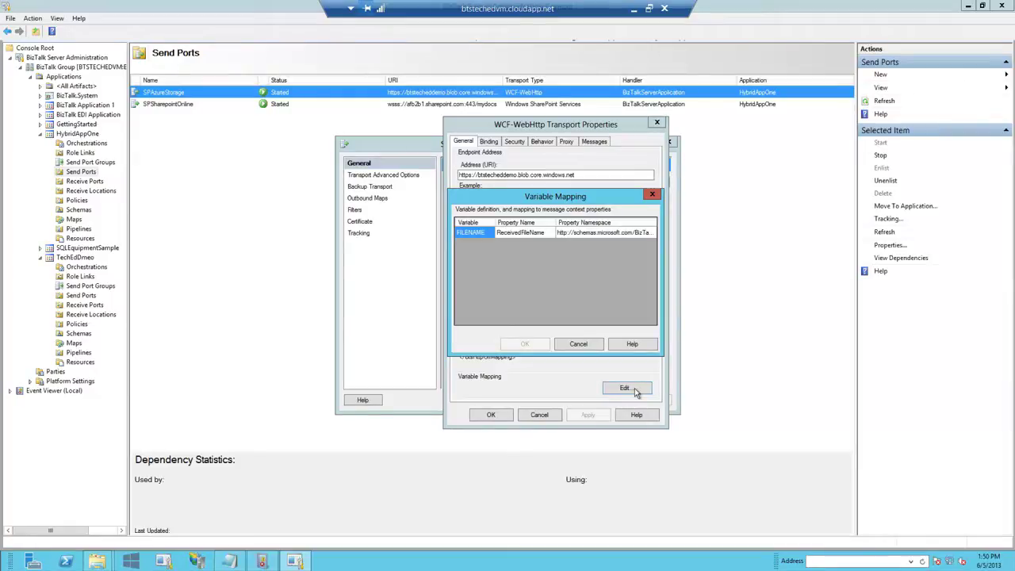
pyautogui.click(586, 344)
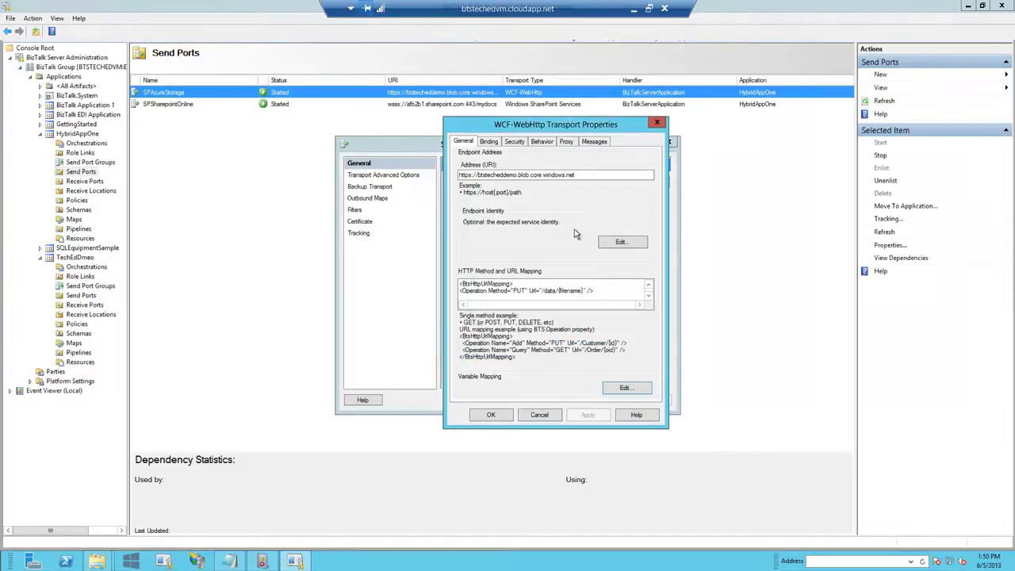
pyautogui.doubleClick(478, 174)
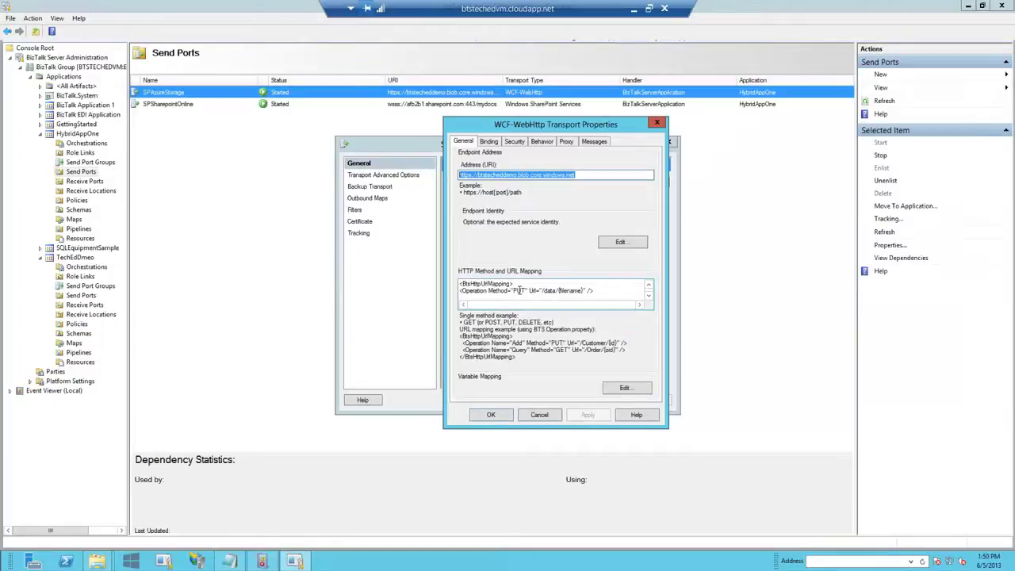
pyautogui.click(551, 291)
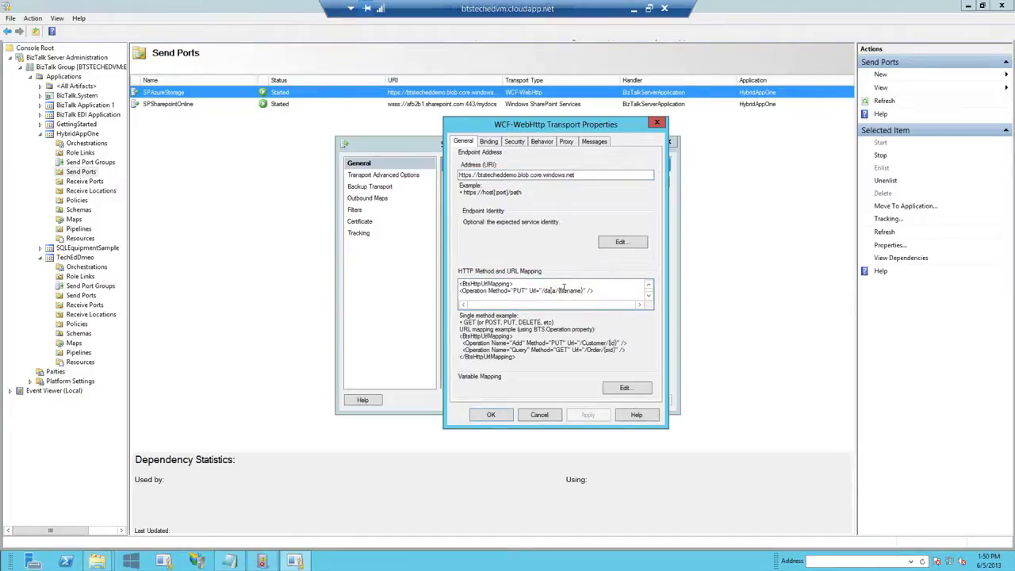
pyautogui.click(624, 388)
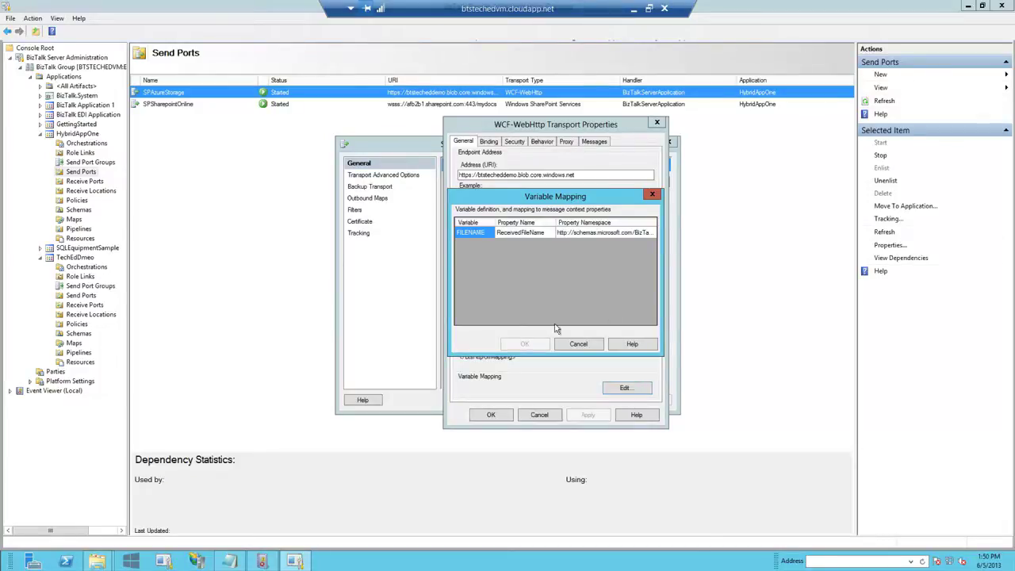
pyautogui.click(598, 350)
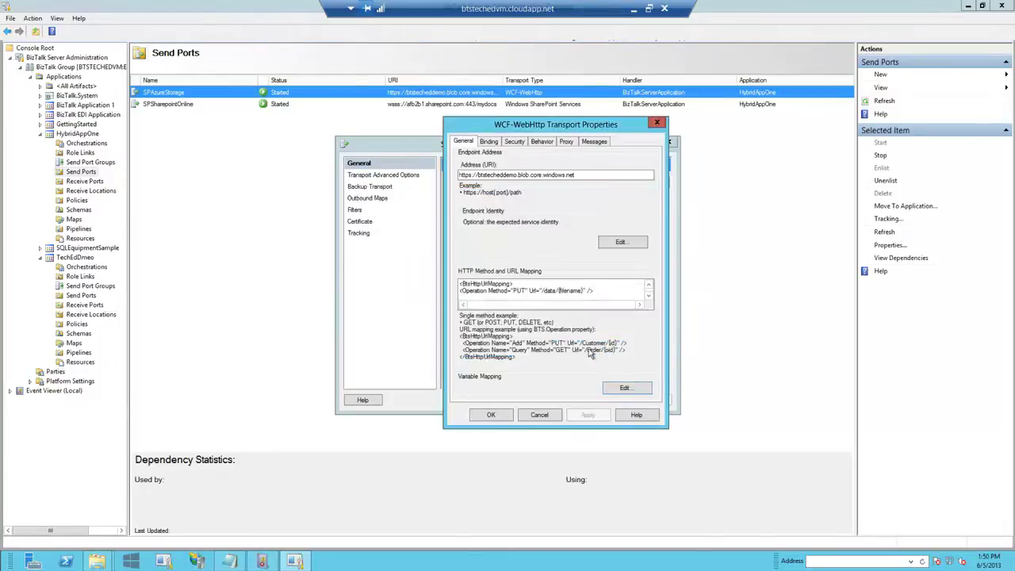
pyautogui.click(538, 415)
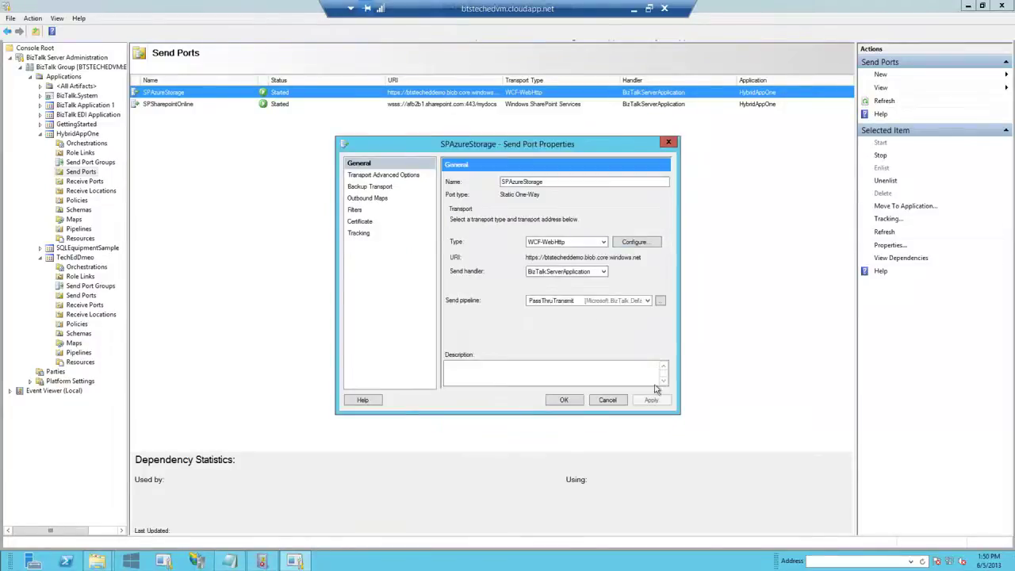
pyautogui.click(607, 401)
# Step: Browse Windows Explorer to C:\Locations\HybridAppOne\RLAzureStorage\Input
pyautogui.moveTo(96, 560)
pyautogui.click(157, 510)
pyautogui.click(382, 140)
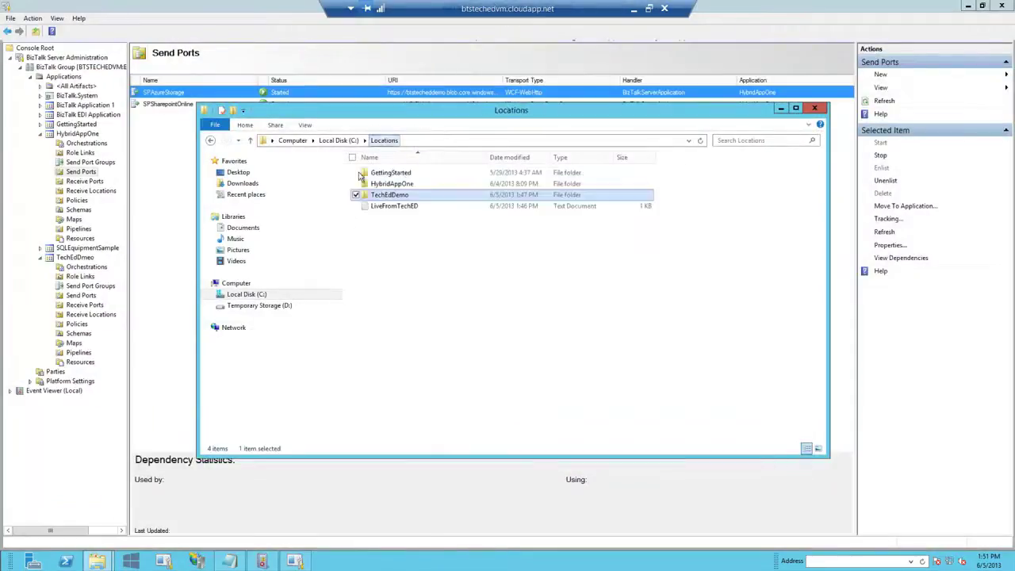
pyautogui.doubleClick(413, 185)
pyautogui.doubleClick(411, 176)
pyautogui.doubleClick(384, 174)
# Step: Move HelloWorld.txt from Input up into the RLAzureStorage folder for pickup
pyautogui.click(379, 177)
pyautogui.click(379, 181)
pyautogui.click(456, 206)
pyautogui.click(432, 172)
pyautogui.click(484, 141)
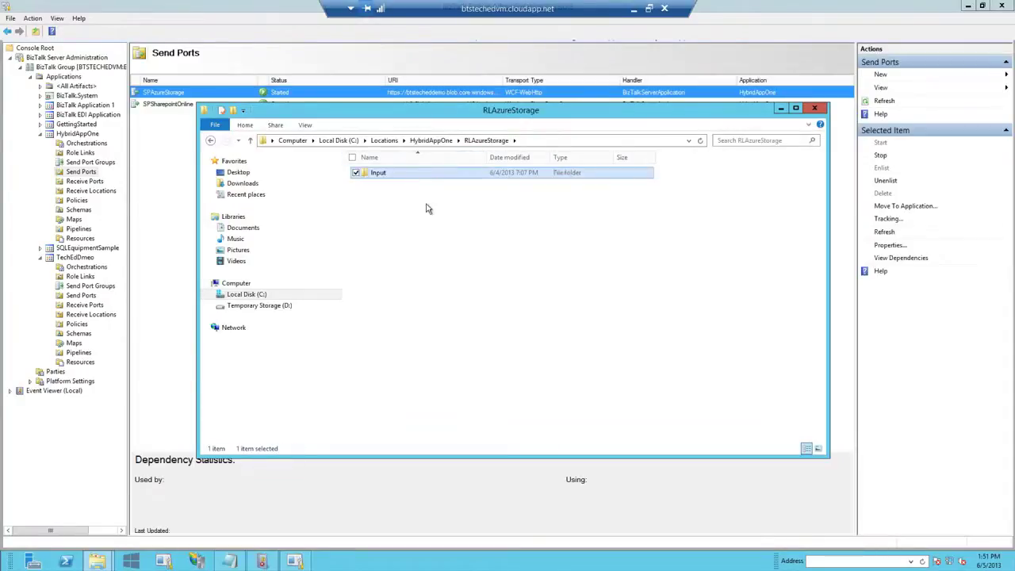
pyautogui.hotkey('ctrl', 'v')
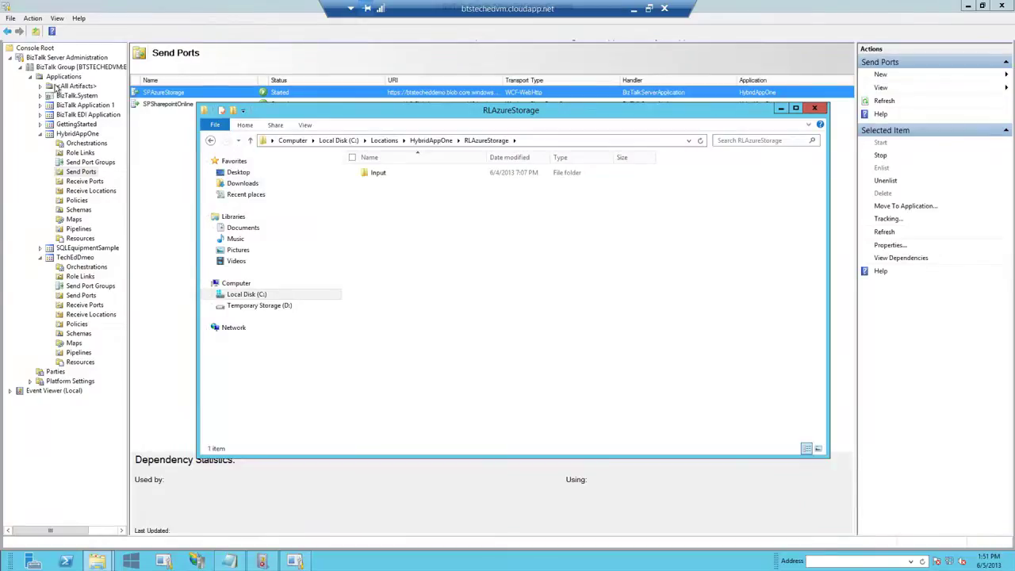
pyautogui.click(76, 69)
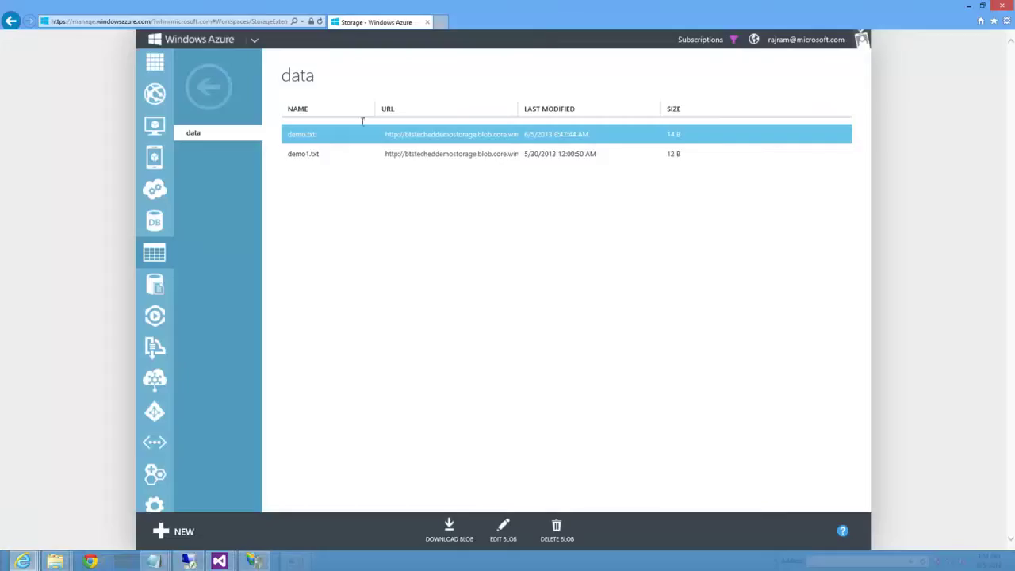
# Step: Reopen the data container from the storage account's Containers list and refresh the portal with F5
pyautogui.click(230, 91)
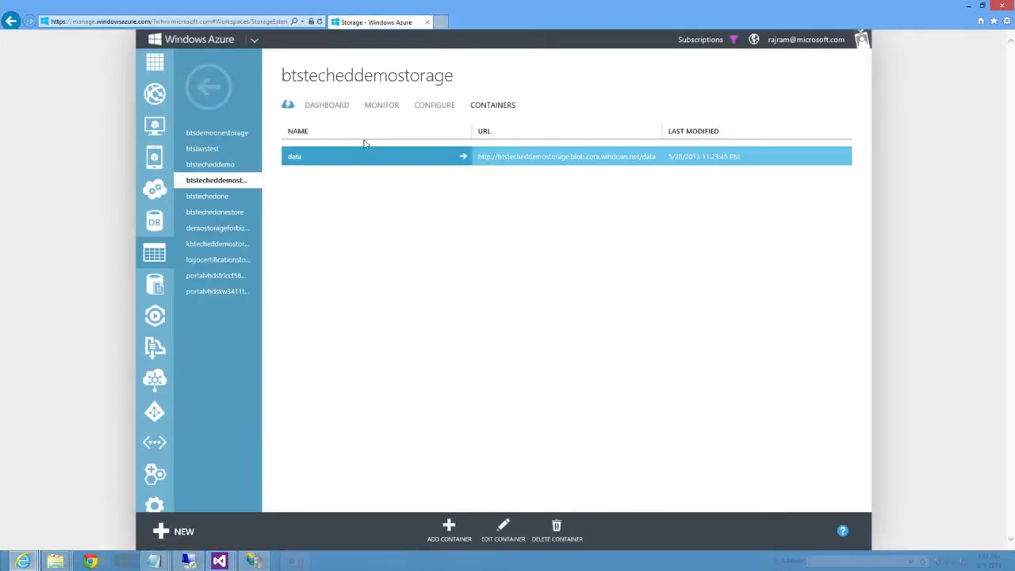
pyautogui.click(360, 157)
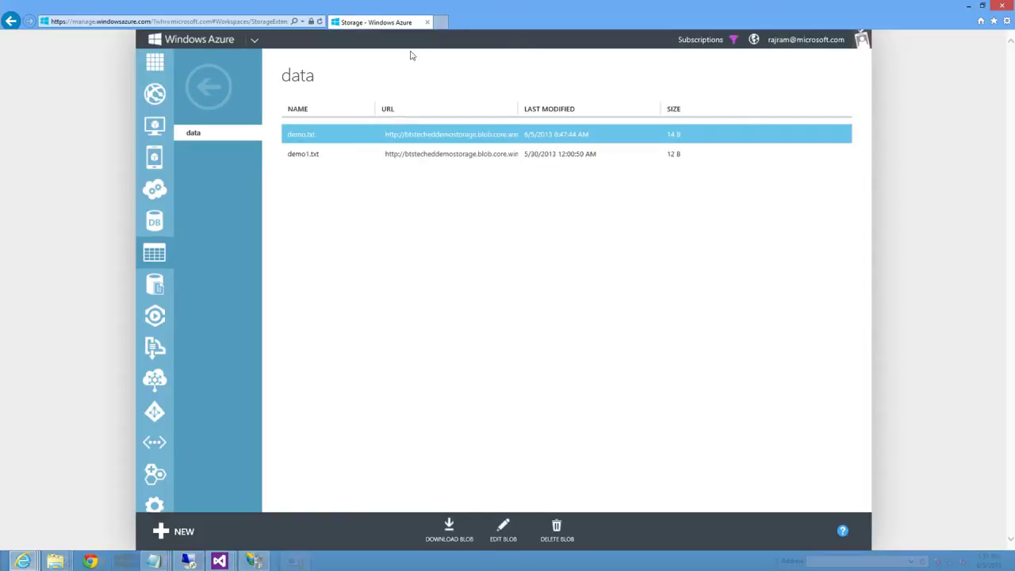
pyautogui.press('F5')
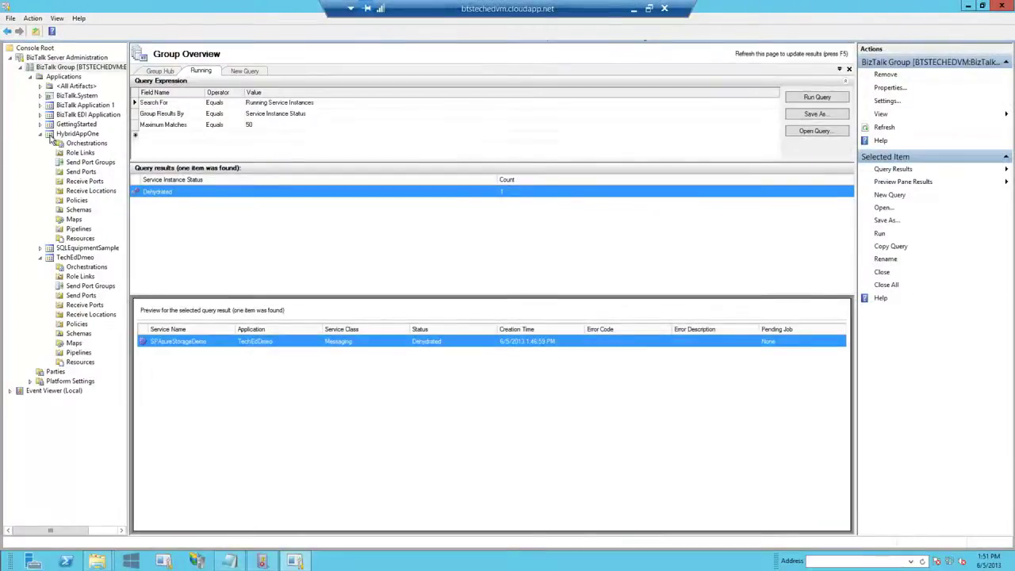
# Step: From the Group Hub, run the Suspended service instances query, which finds none
pyautogui.click(160, 72)
pyautogui.click(515, 181)
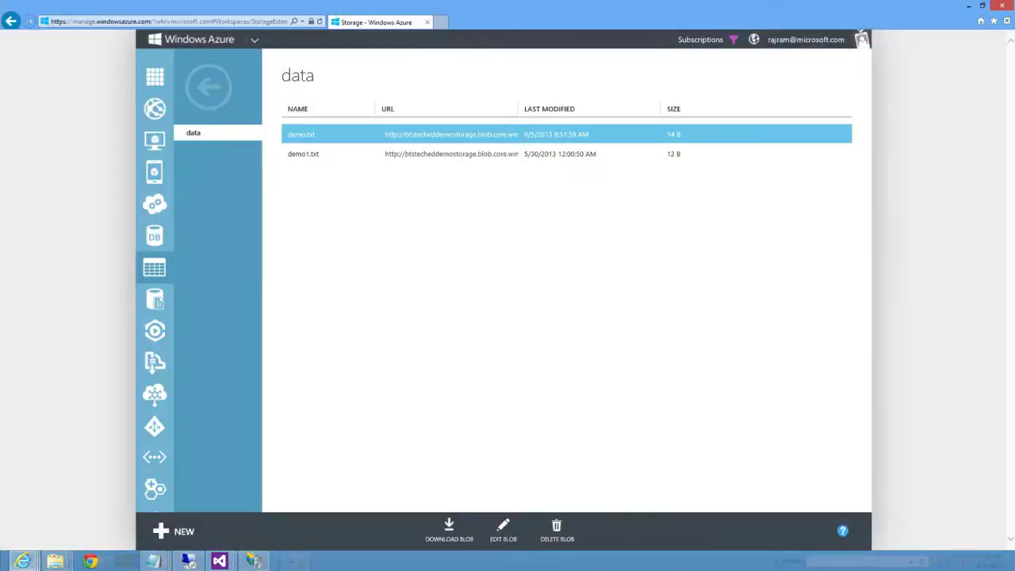
# Step: Close the Azure portal browser after confirming demo.txt's newer 8:51:59 AM modified time
pyautogui.click(1000, 4)
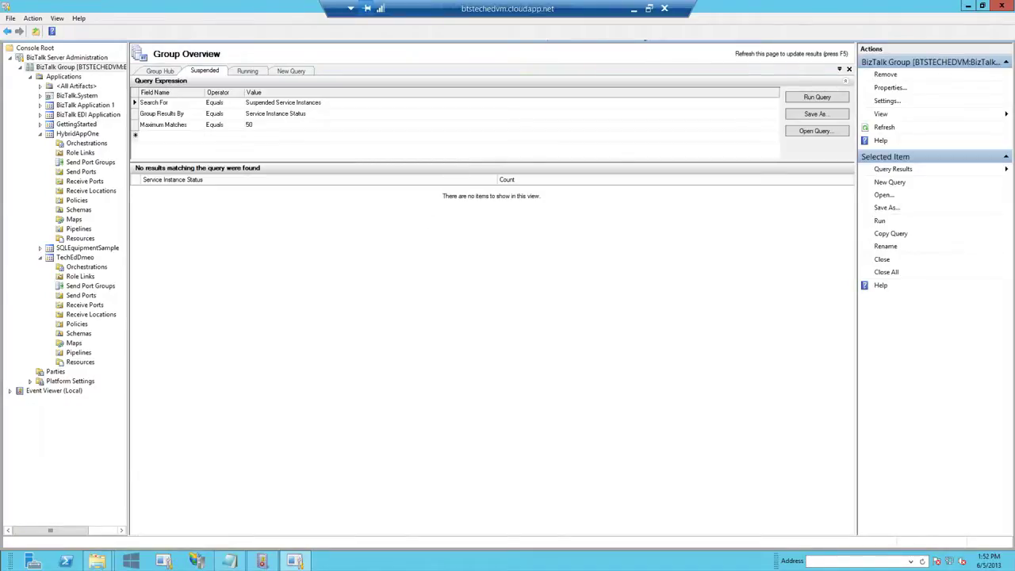
# Step: Try loading the SharePoint Online site in the remote Internet Explorer, then close it after the sign-in error
pyautogui.click(22, 560)
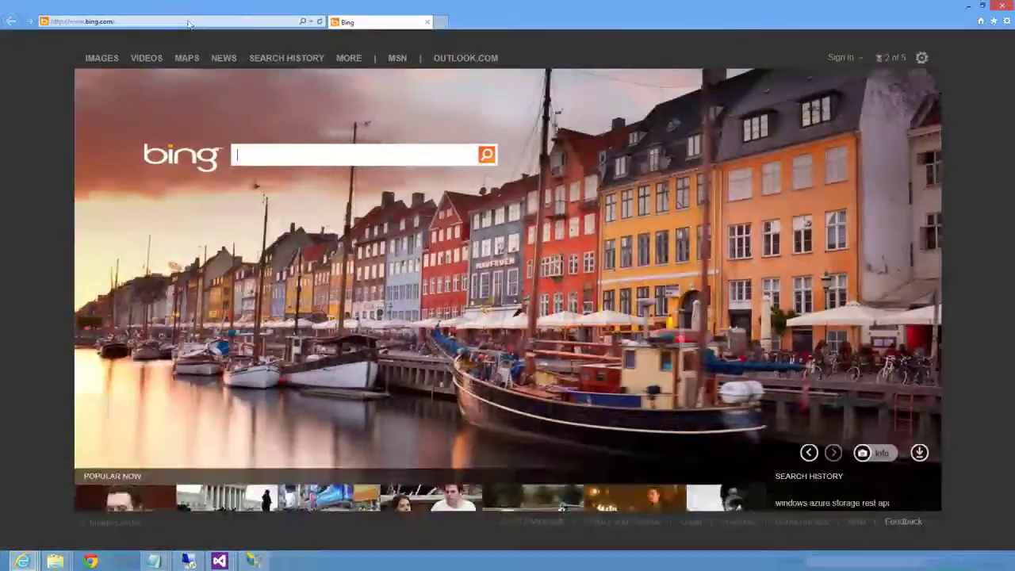
pyautogui.click(187, 21)
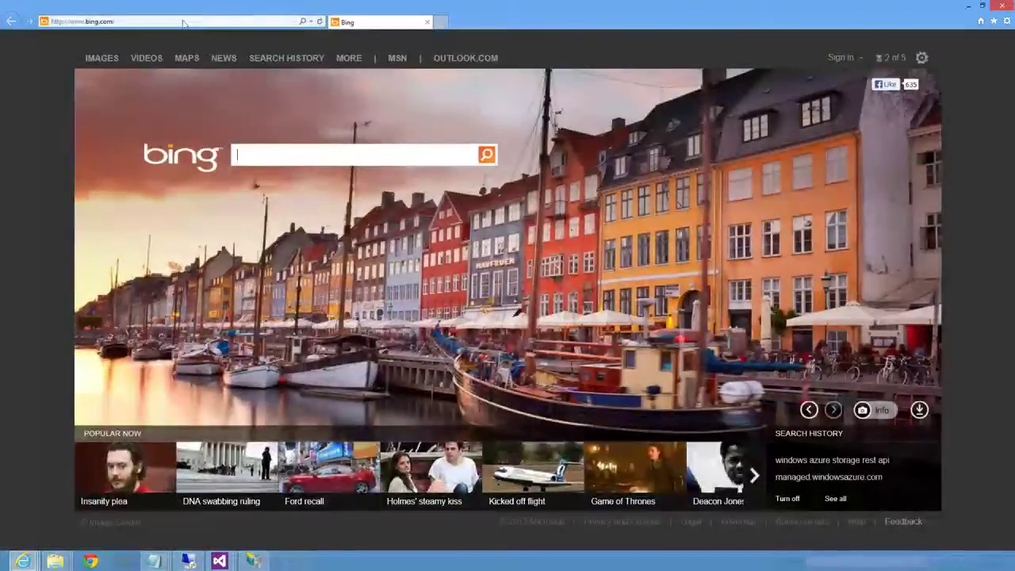
pyautogui.write('https://afb2b1.sharepoint.com/')
pyautogui.press('Return')
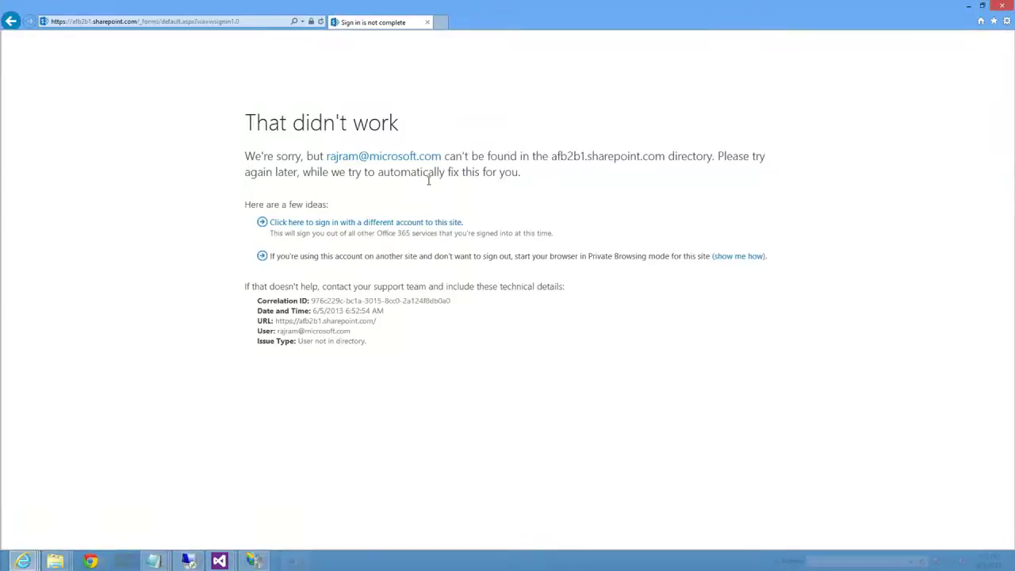
pyautogui.click(1001, 6)
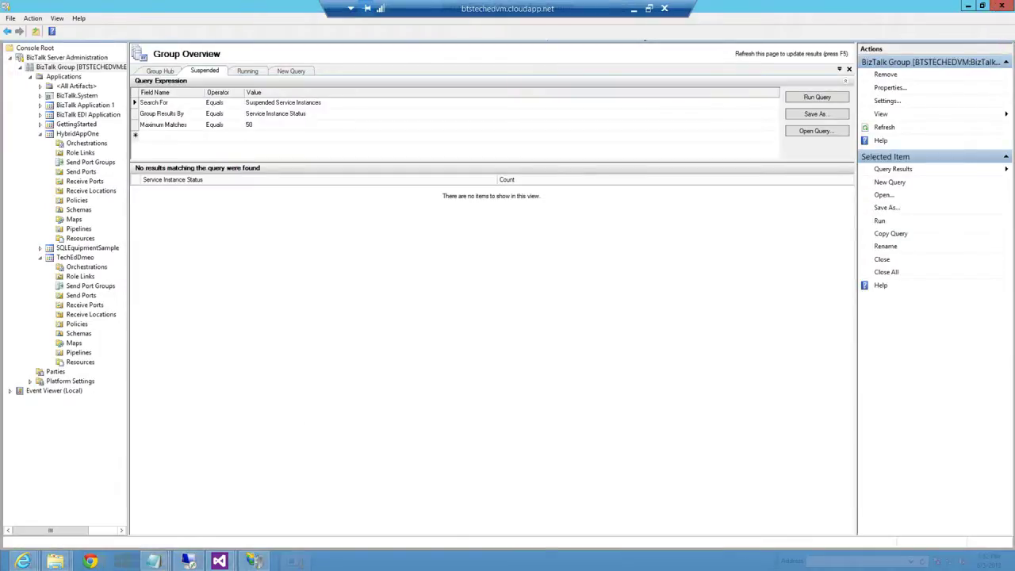
# Step: Close the remote browser's tabs, minimize Remote Desktop, and launch the local browser on Bing
pyautogui.click(22, 561)
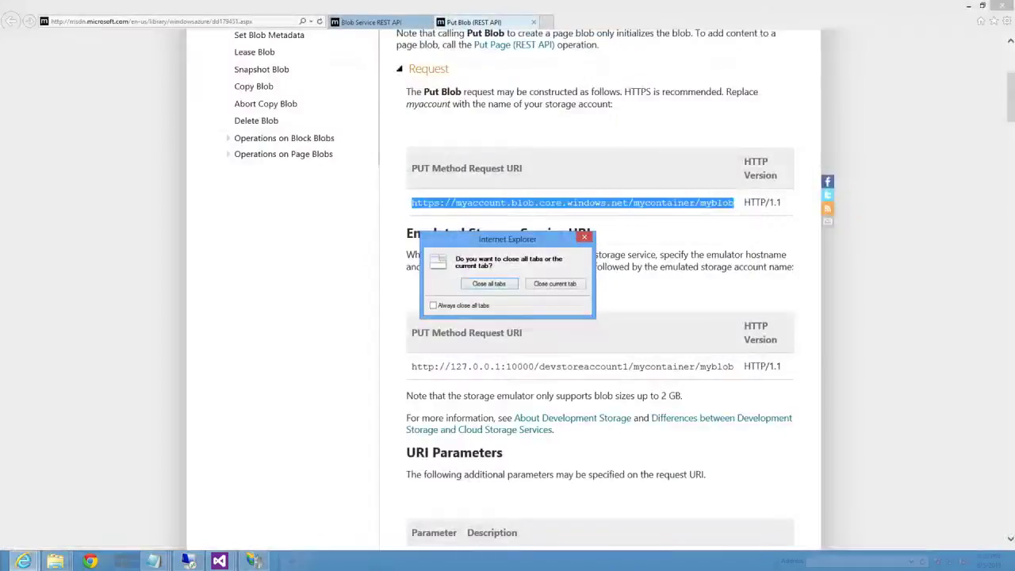
pyautogui.click(488, 284)
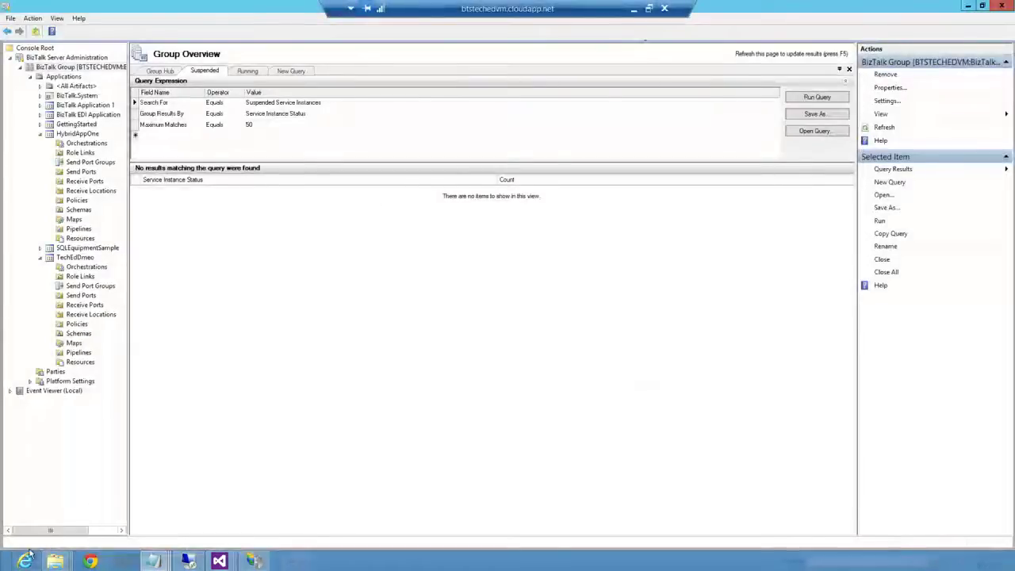
pyautogui.click(633, 8)
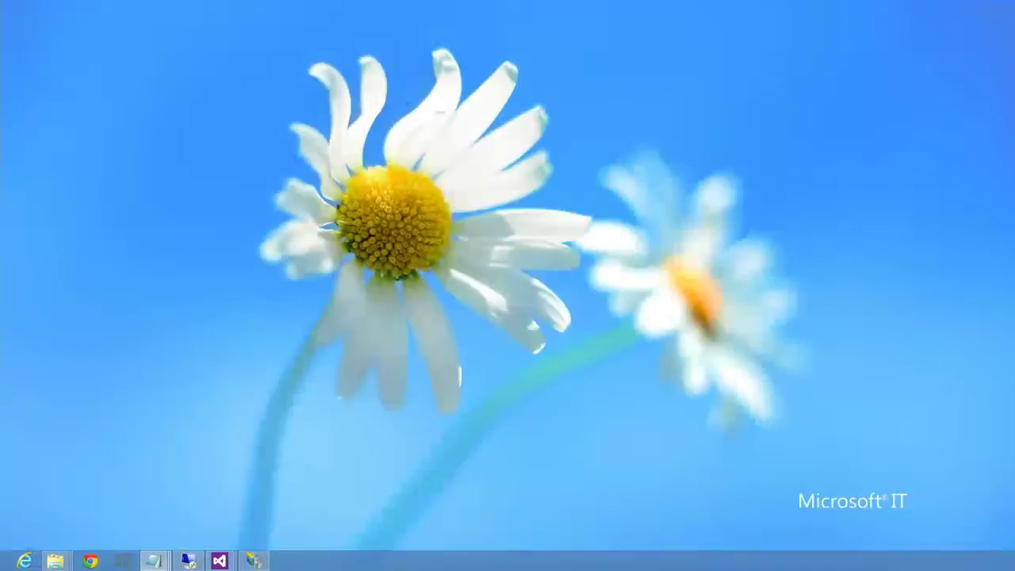
pyautogui.click(23, 561)
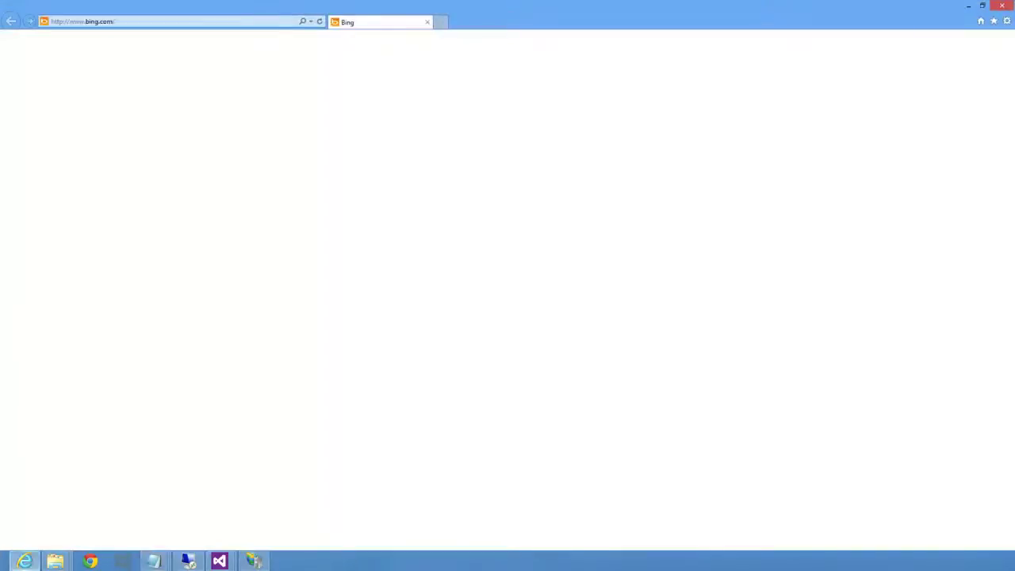
# Step: Load the SharePoint Online site address in the local browser
pyautogui.click(163, 22)
pyautogui.write('https://afb2b1.sharepoint.com/')
pyautogui.press('Return')
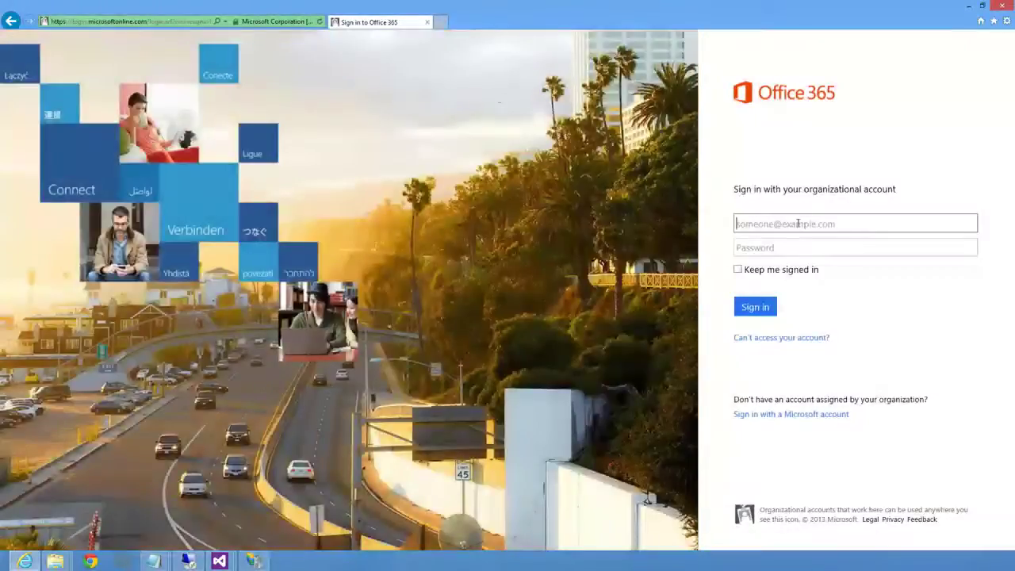
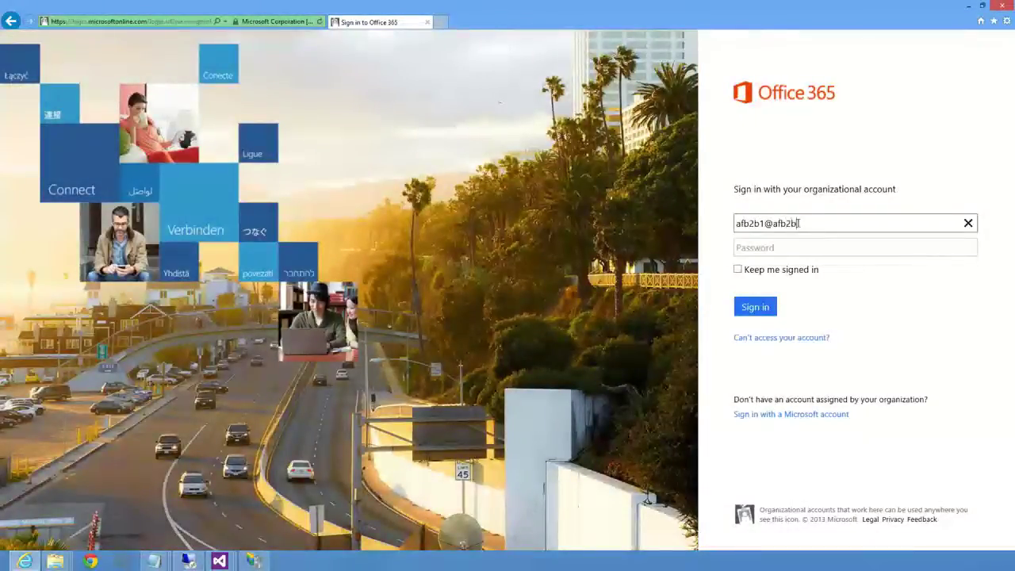
# Step: Sign in on the Office 365 page with the organizational username and password
pyautogui.press('Tab')
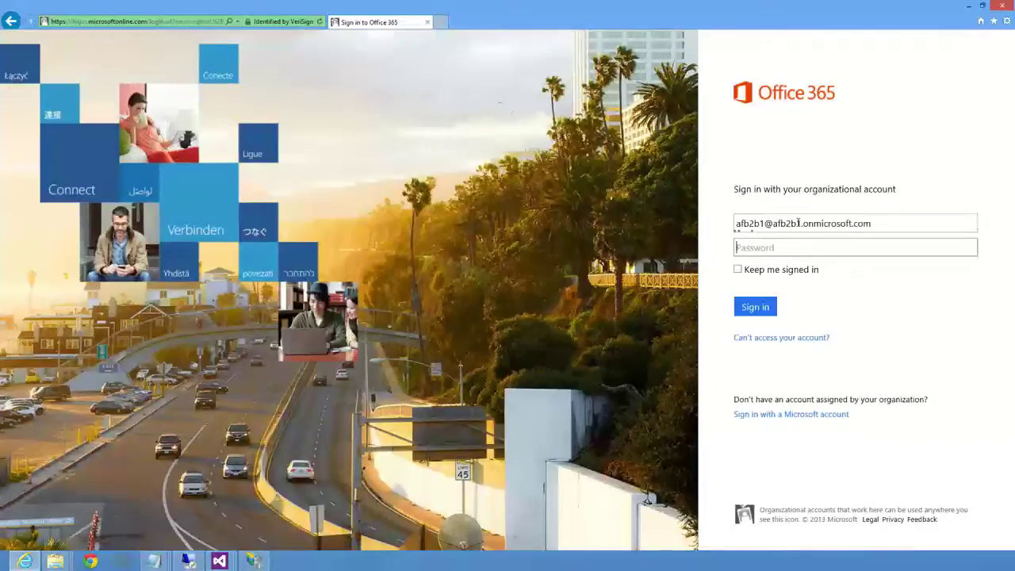
pyautogui.write('•••••••••')
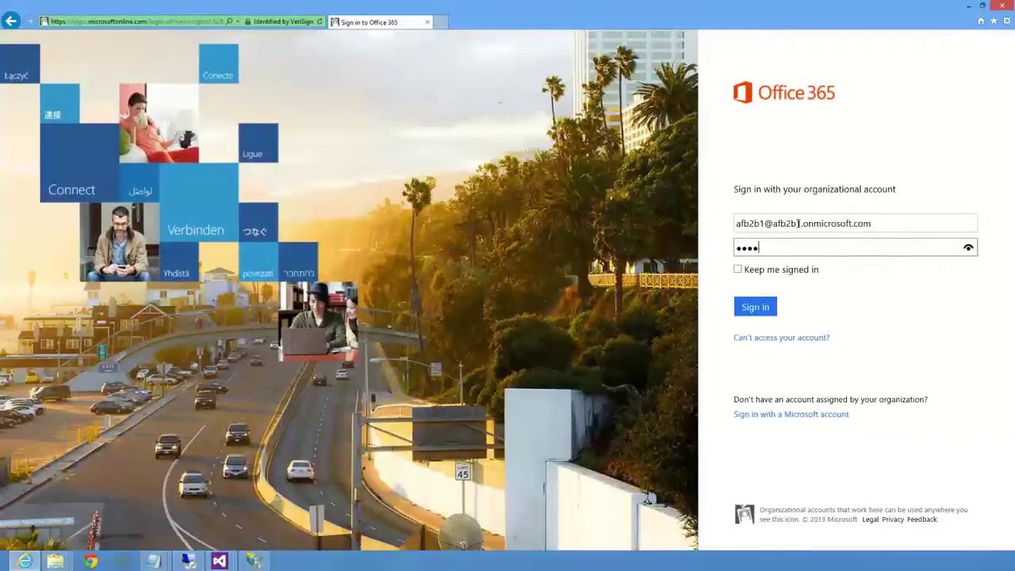
pyautogui.write('••')
pyautogui.press('Return')
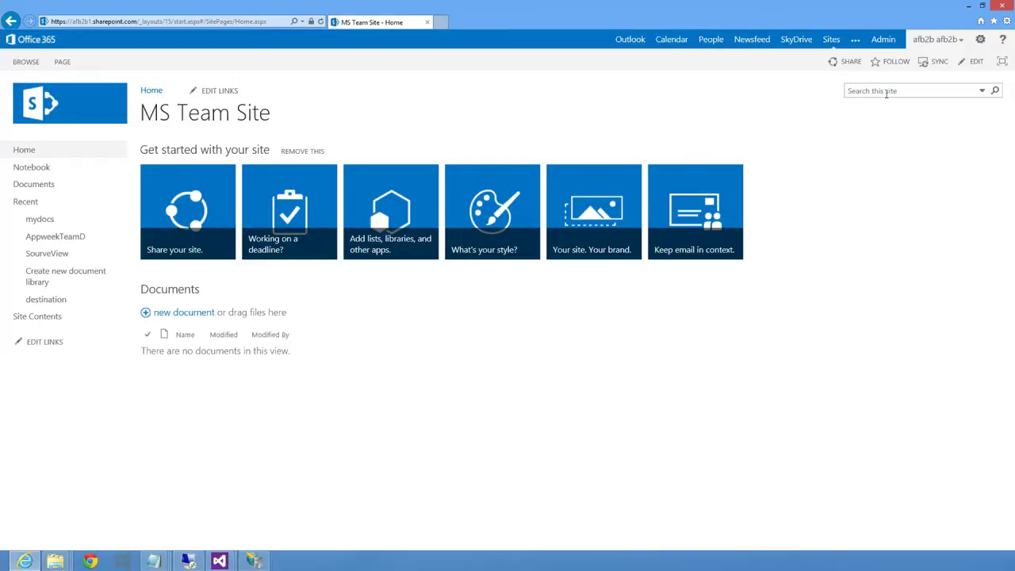
# Step: Open the mydocs library, showing its one file, then switch back to the BizTalk remote session
pyautogui.click(57, 221)
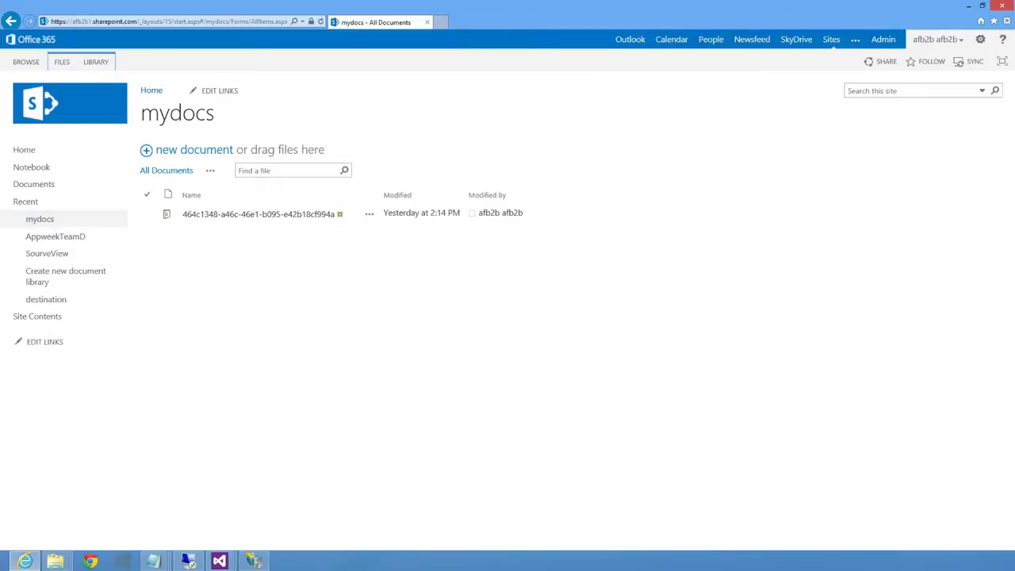
pyautogui.hotkey('alt', 'Tab')
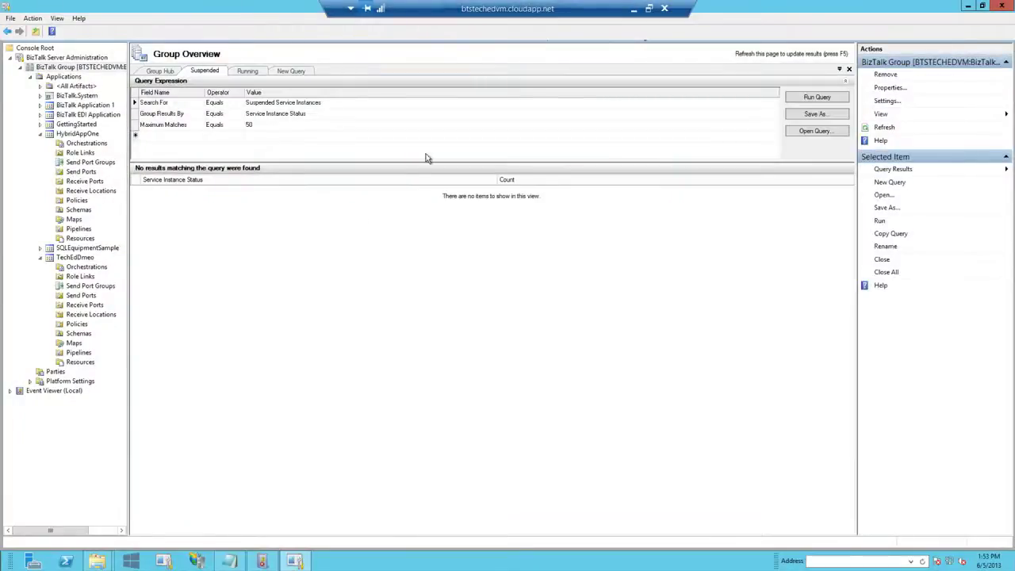
# Step: Open the SPSharepointOnline send port under HybridAppOne and its SharePoint transport configuration
pyautogui.click(81, 171)
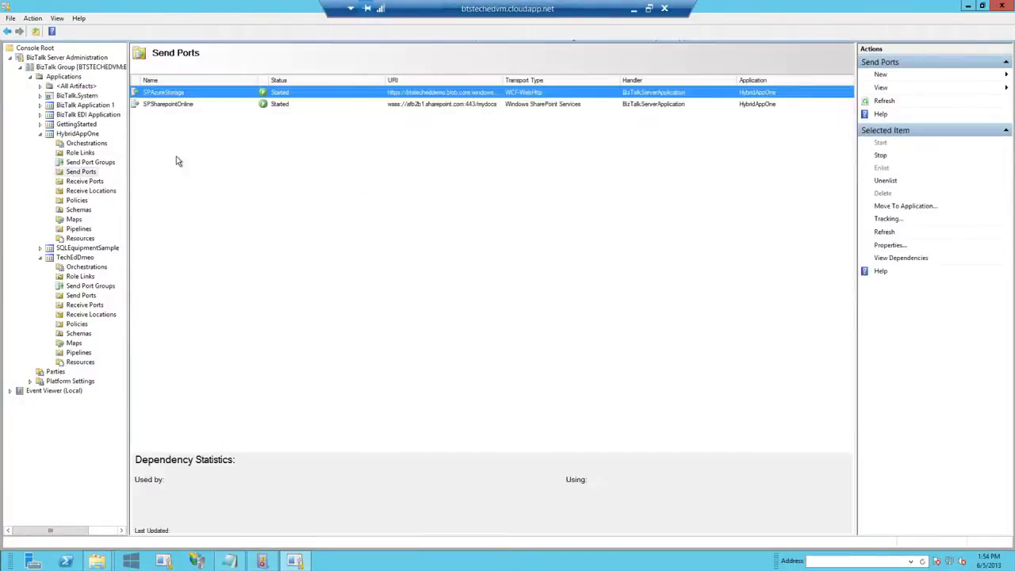
pyautogui.doubleClick(204, 105)
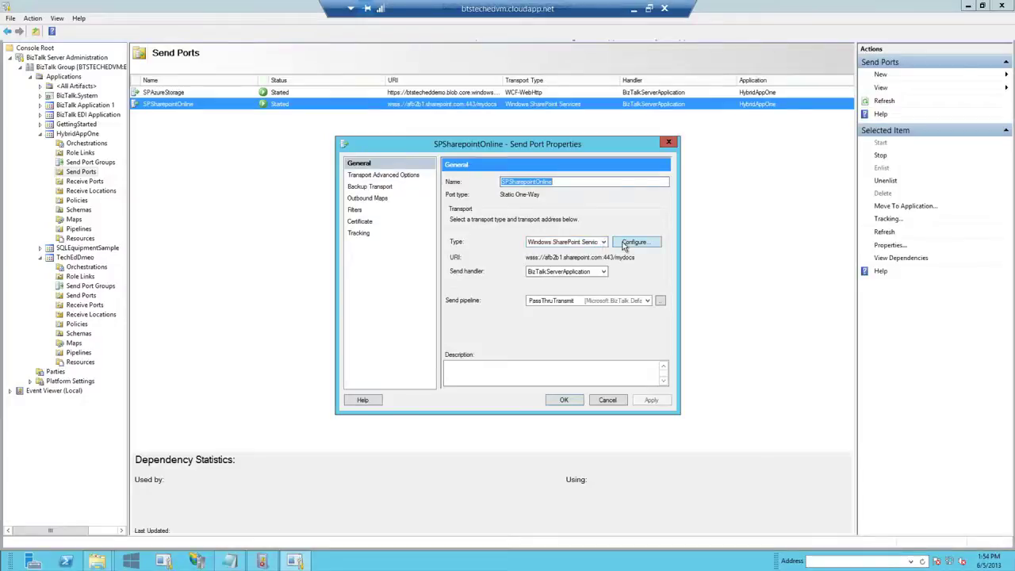
pyautogui.click(623, 246)
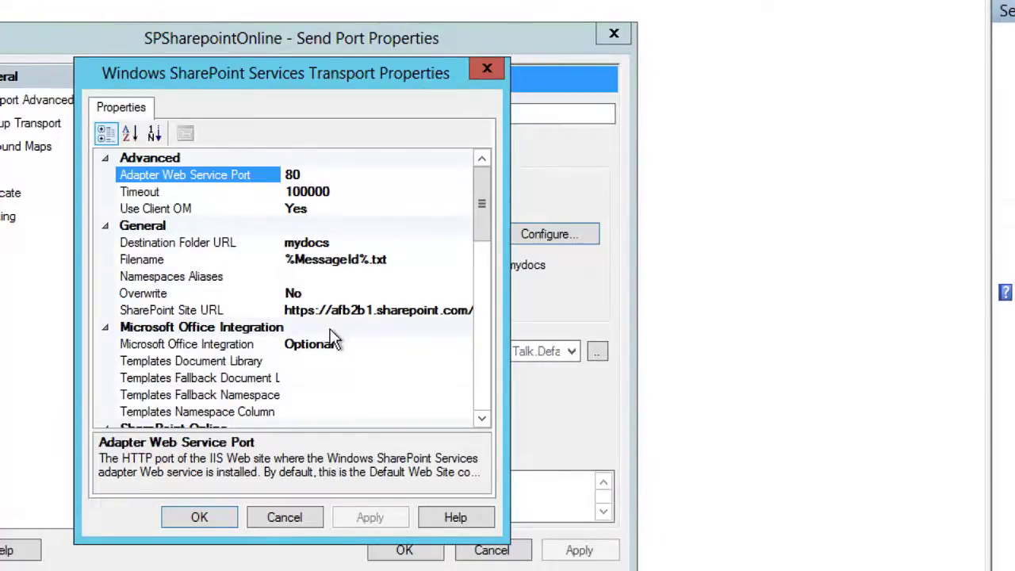
# Step: Review the site URL, mydocs destination folder and %MessageId%.txt filename, then cancel both dialogs
pyautogui.click(374, 309)
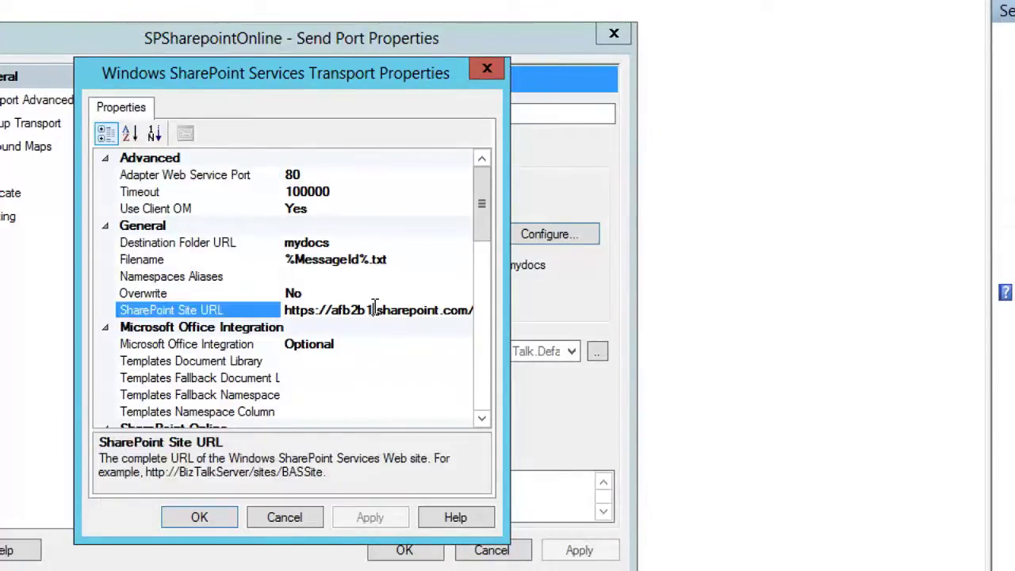
pyautogui.click(309, 311)
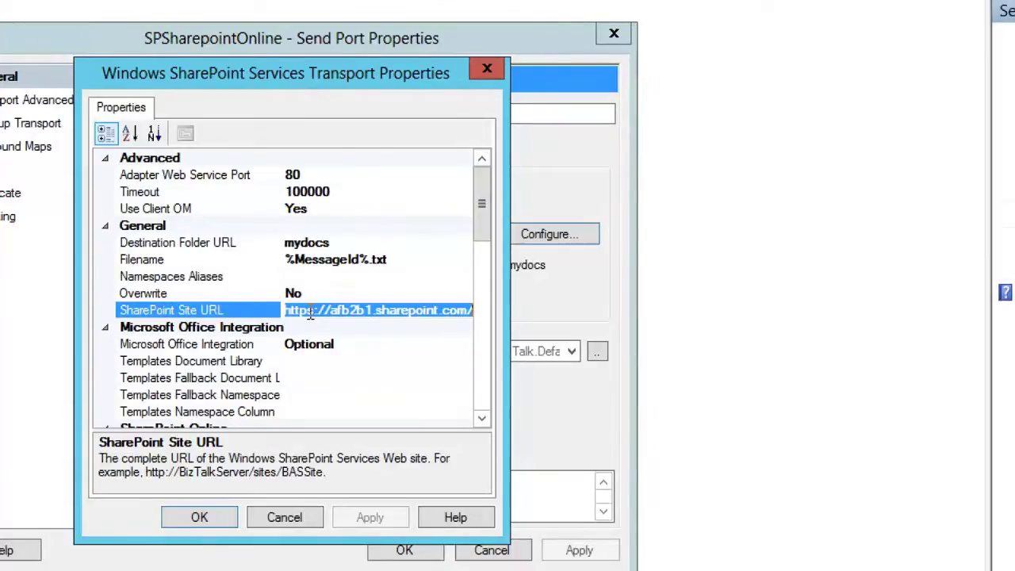
pyautogui.click(340, 242)
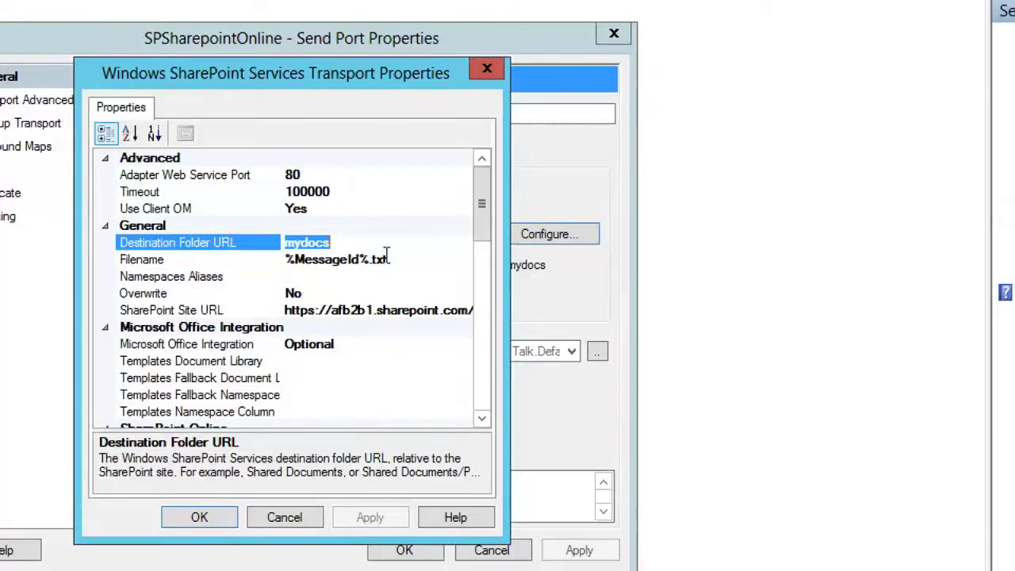
pyautogui.click(429, 262)
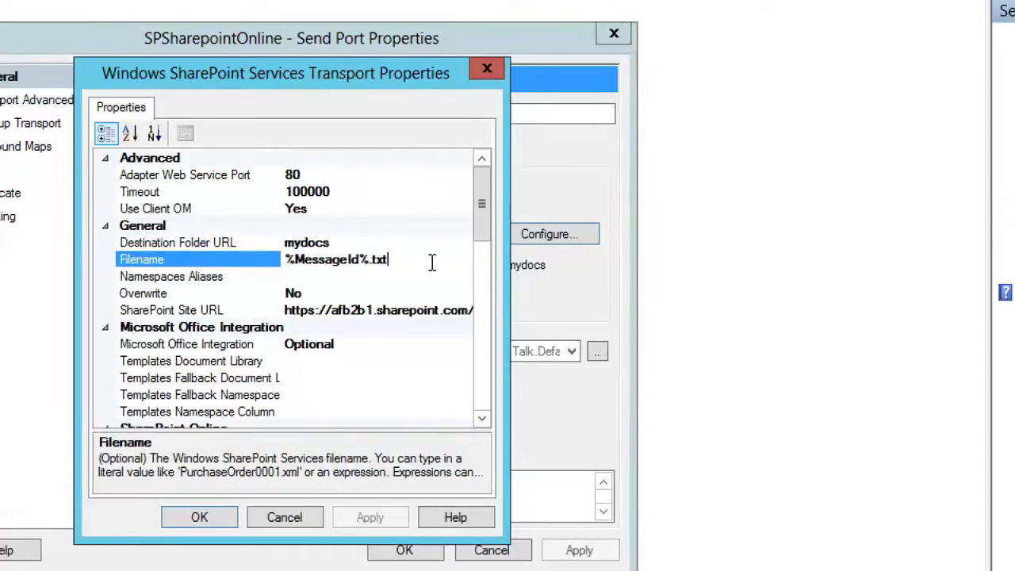
pyautogui.moveTo(481, 248)
pyautogui.mouseDown()
pyautogui.moveTo(478, 317)
pyautogui.moveTo(480, 251)
pyautogui.mouseUp()
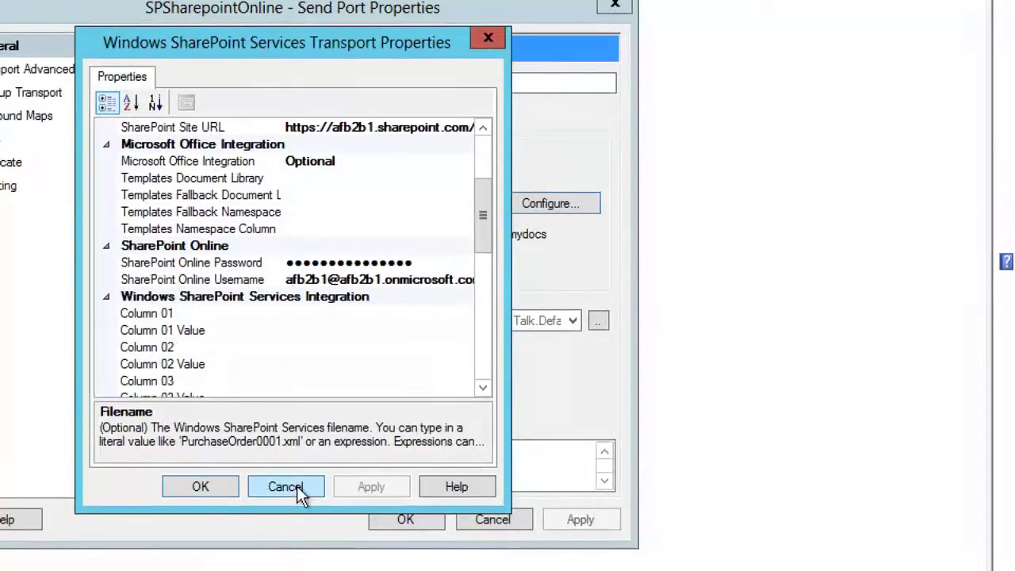
pyautogui.click(296, 485)
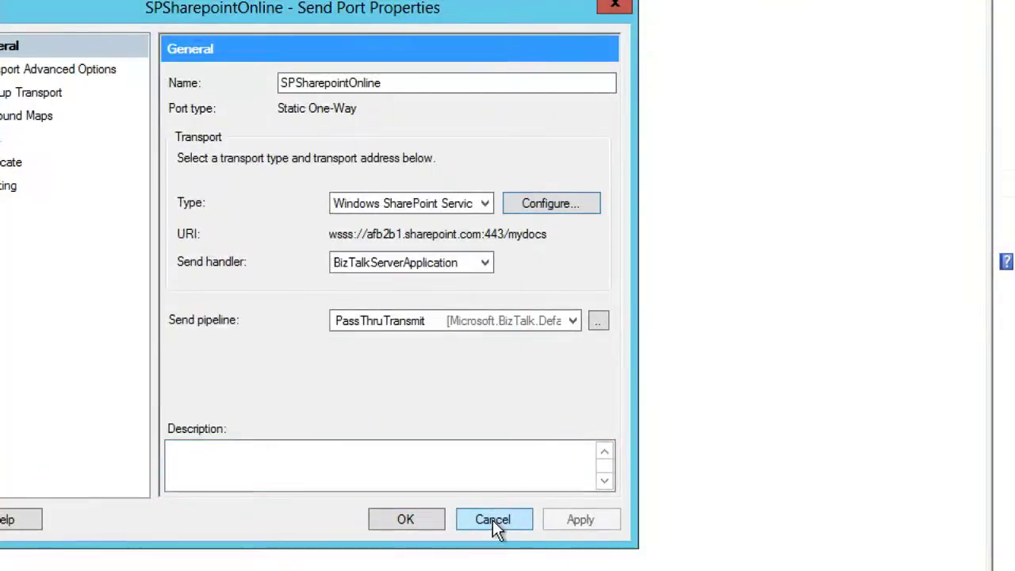
pyautogui.click(492, 520)
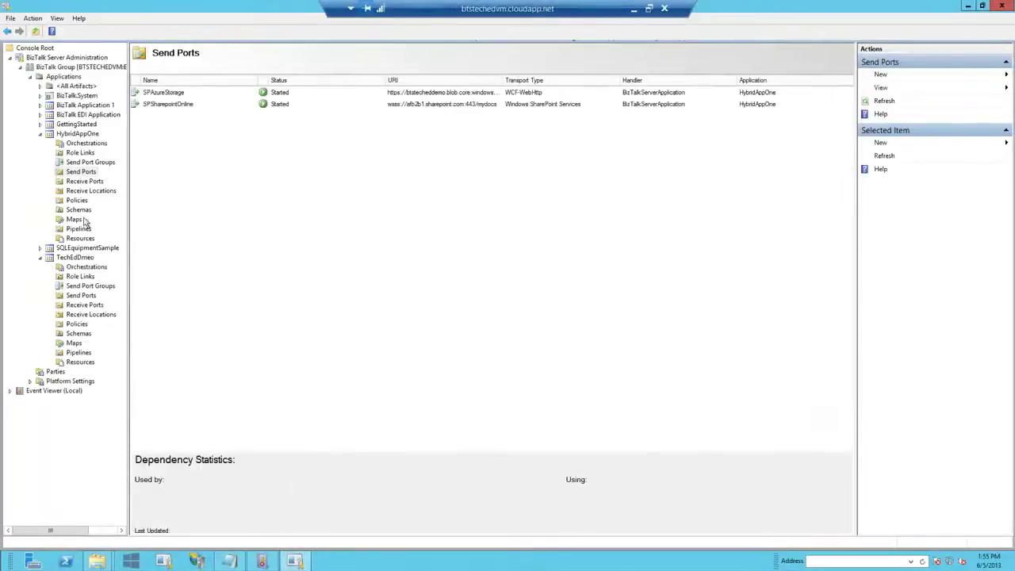
# Step: List HybridAppOne's receive locations and browse Explorer to RLAzureStorage\Input
pyautogui.click(90, 191)
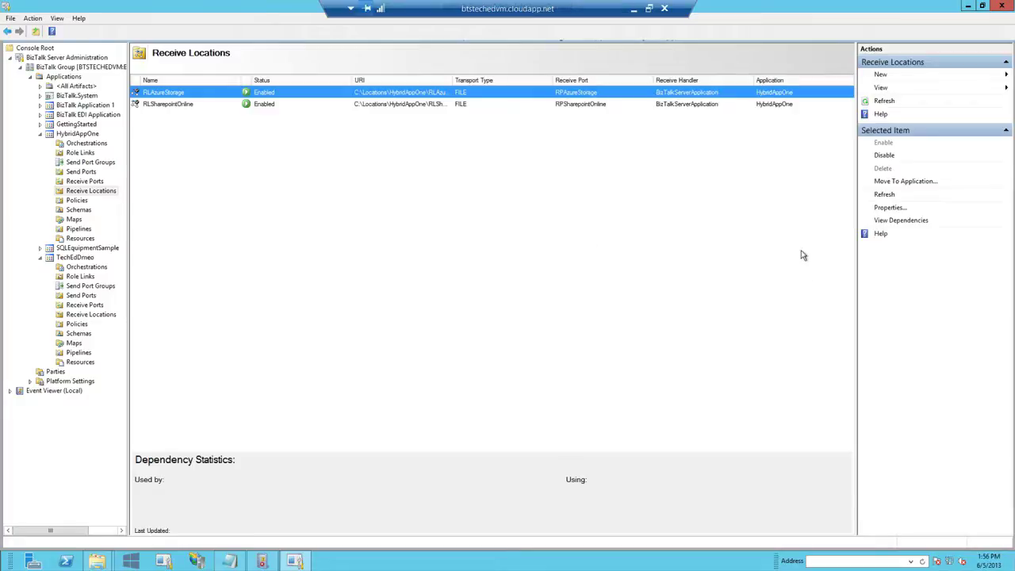
pyautogui.click(373, 385)
pyautogui.moveTo(95, 561)
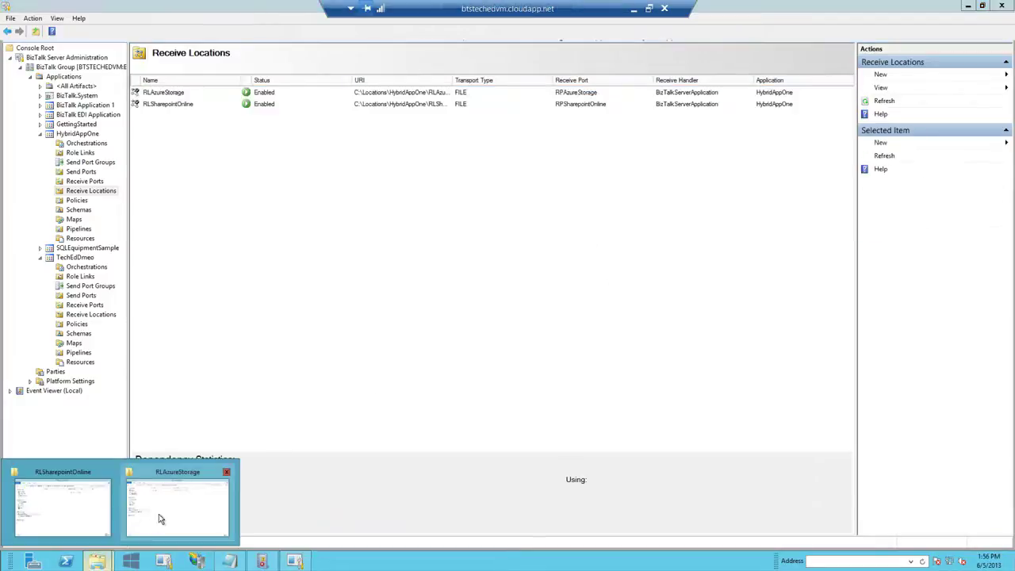
pyautogui.click(159, 518)
pyautogui.click(430, 141)
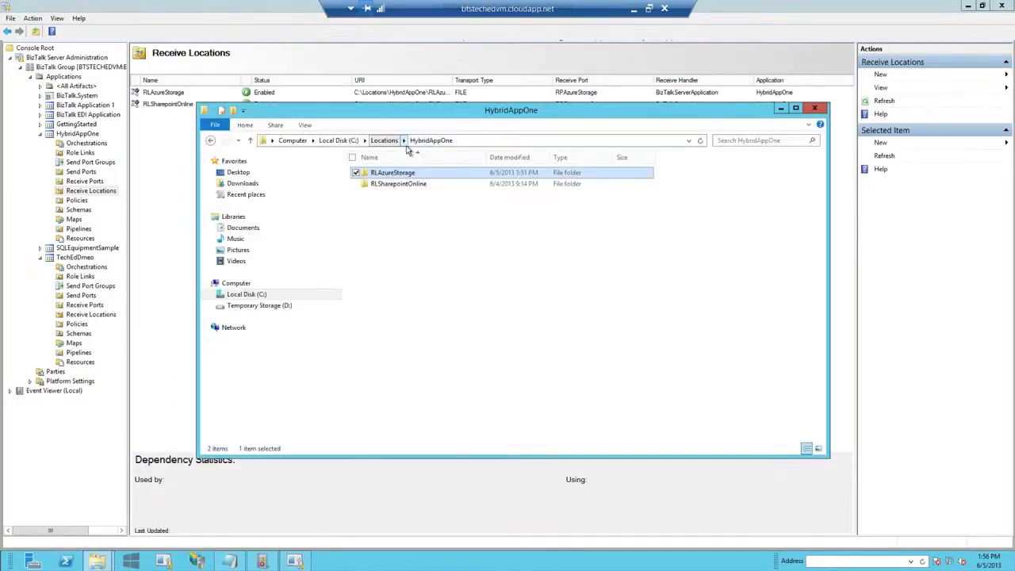
pyautogui.click(388, 183)
pyautogui.doubleClick(386, 174)
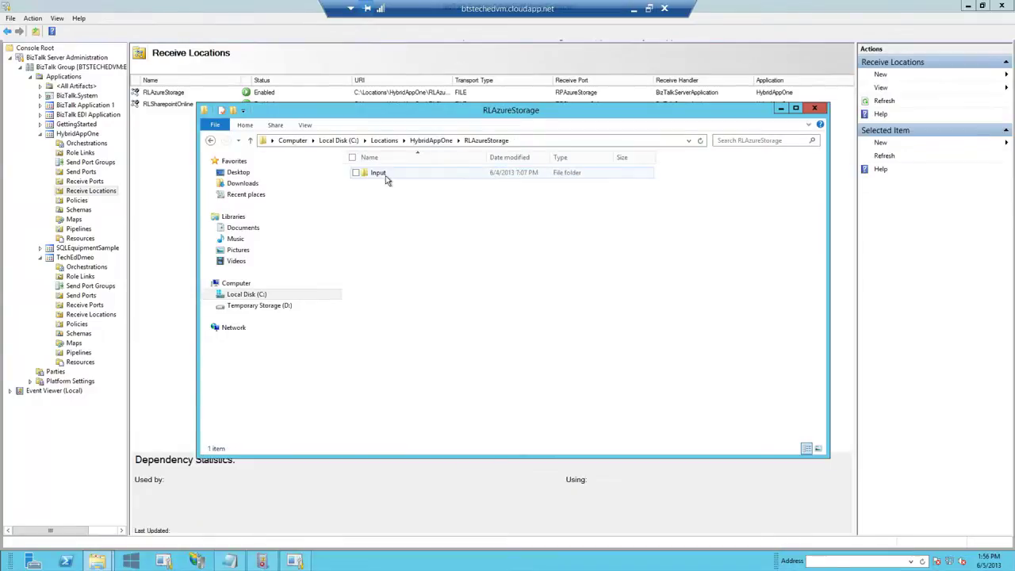
pyautogui.doubleClick(387, 175)
# Step: Paste a copy of HelloWorld.txt into the empty RLSharepointOnline folder
pyautogui.click(388, 176)
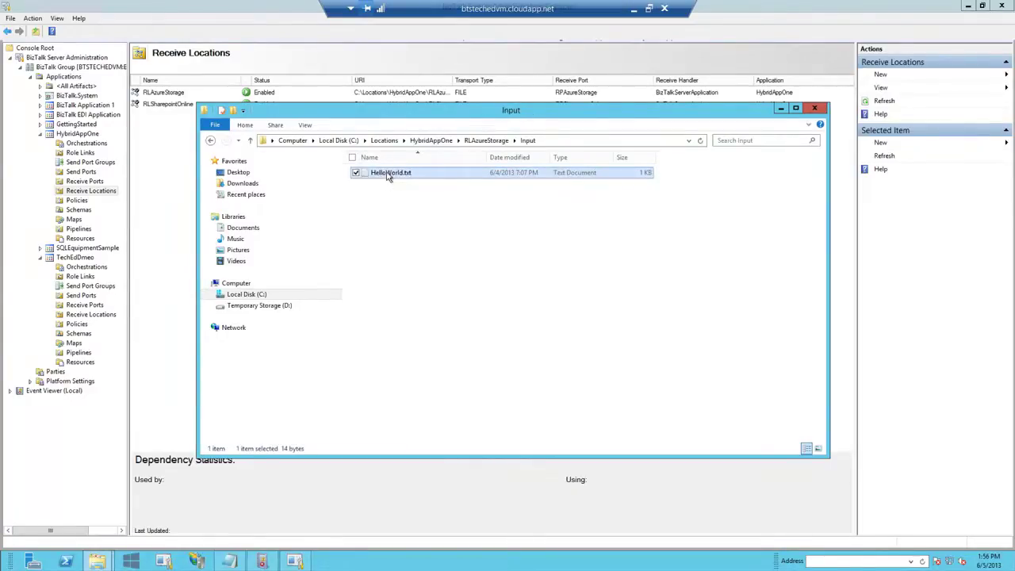
pyautogui.click(432, 140)
pyautogui.doubleClick(389, 183)
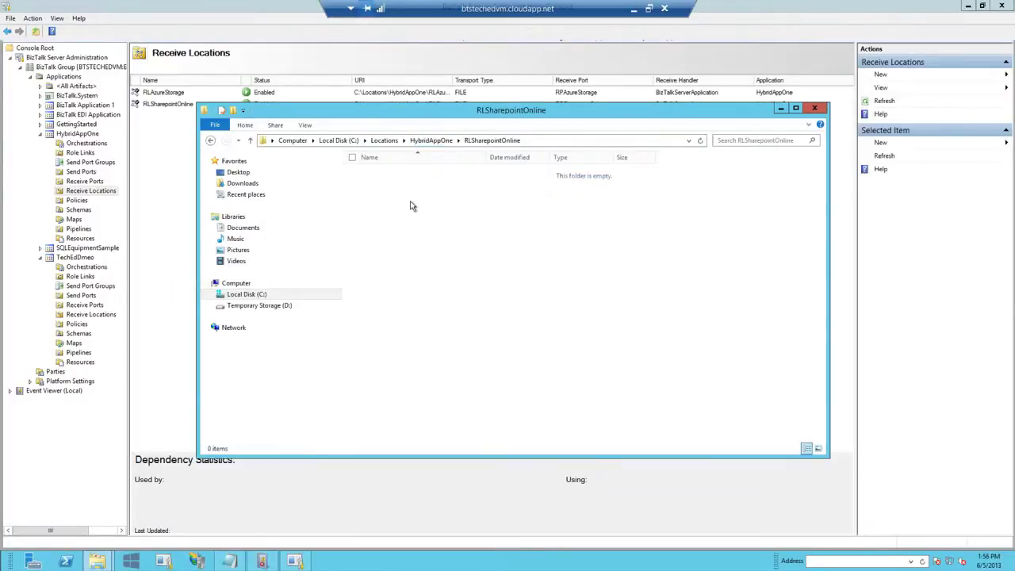
pyautogui.hotkey('ctrl', 'v')
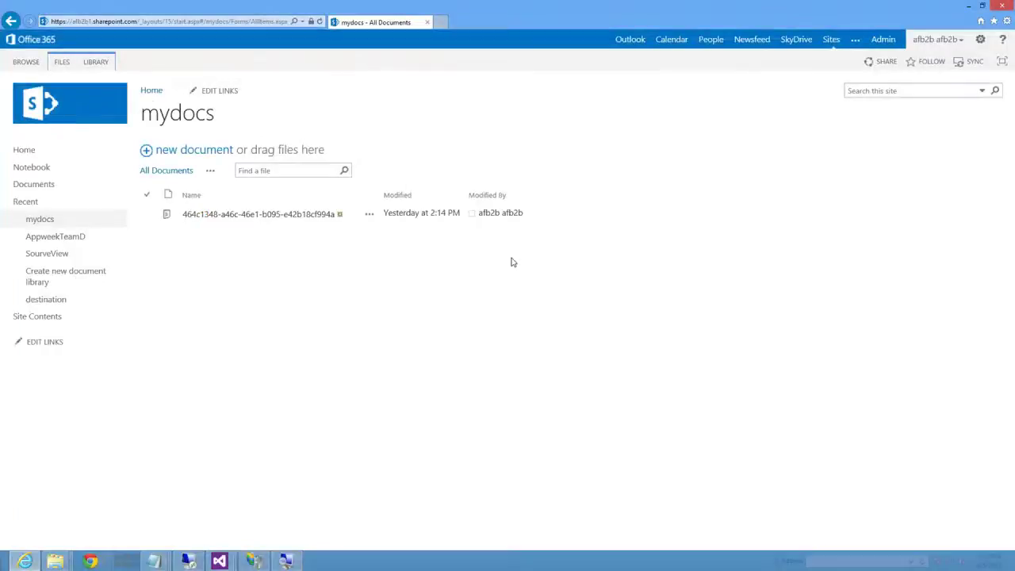
# Step: Refresh mydocs, confirm the newest file reads 'TechEd Dry run', then go back to the library
pyautogui.press('F5')
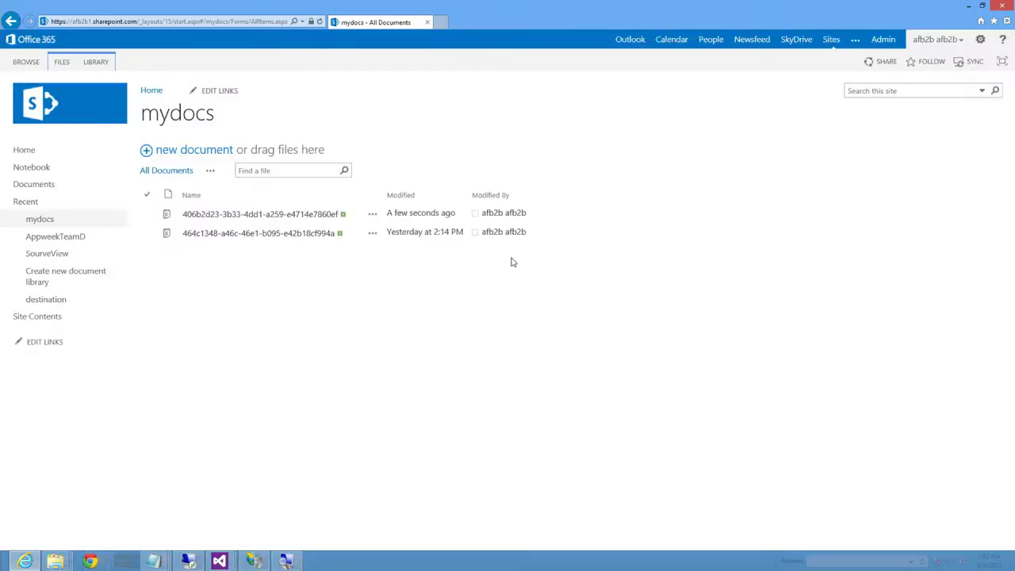
pyautogui.click(270, 215)
pyautogui.click(465, 307)
pyautogui.click(11, 21)
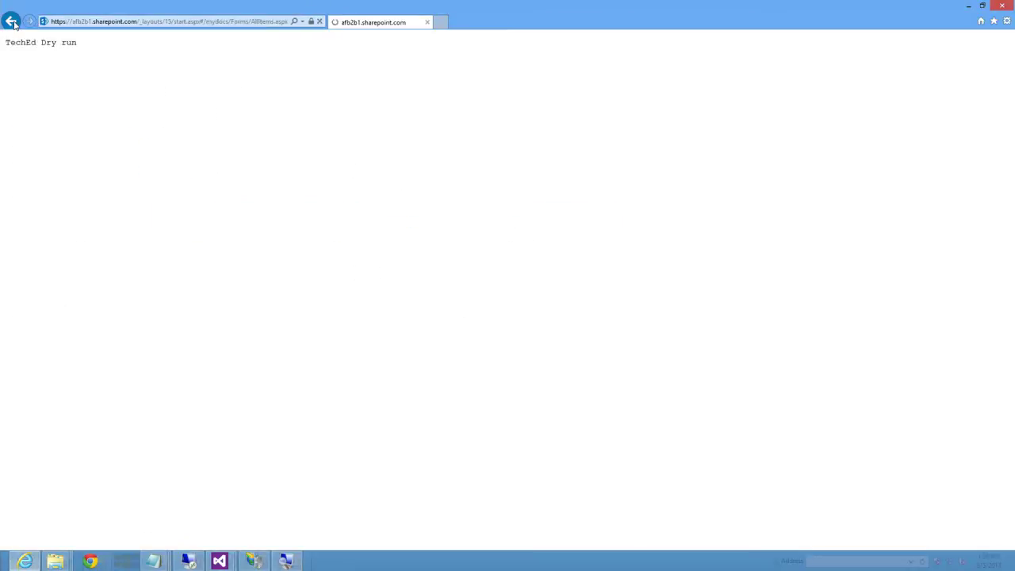
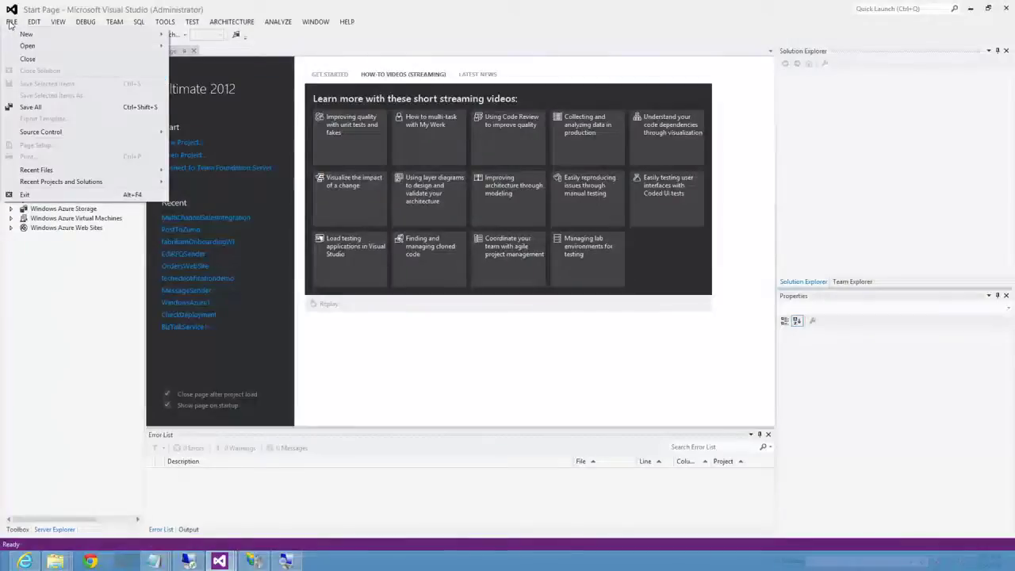
# Step: Create a Visual C# BizTalk Service project named TechEdDemoHybrid from the BizTalk Services templates
pyautogui.moveTo(32, 34)
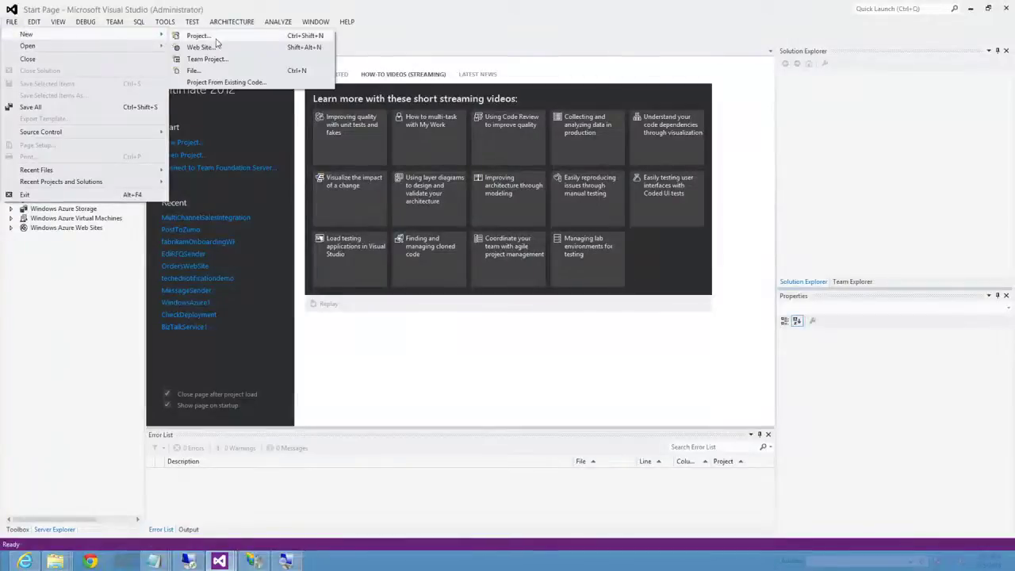
pyautogui.click(217, 35)
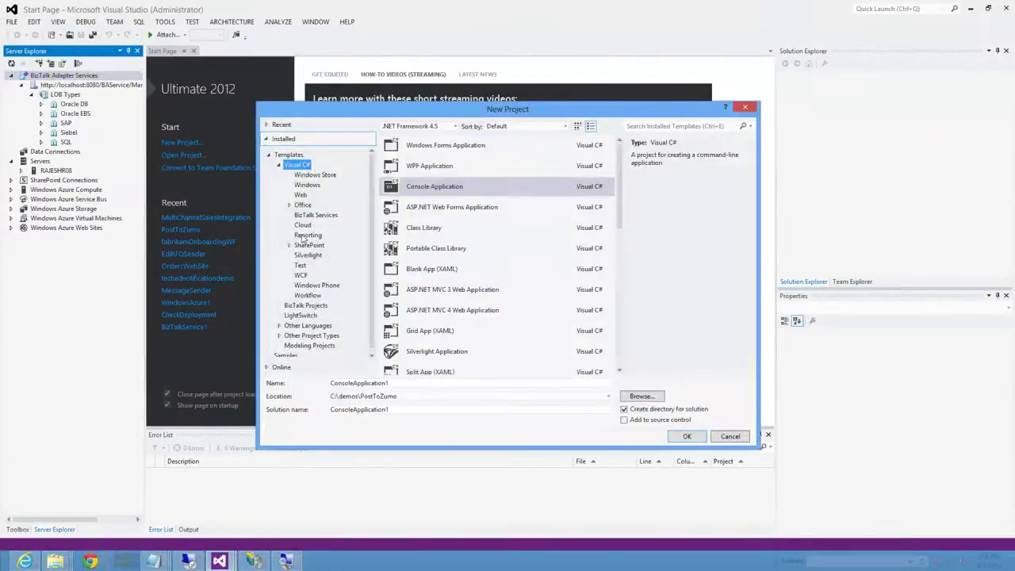
pyautogui.click(310, 216)
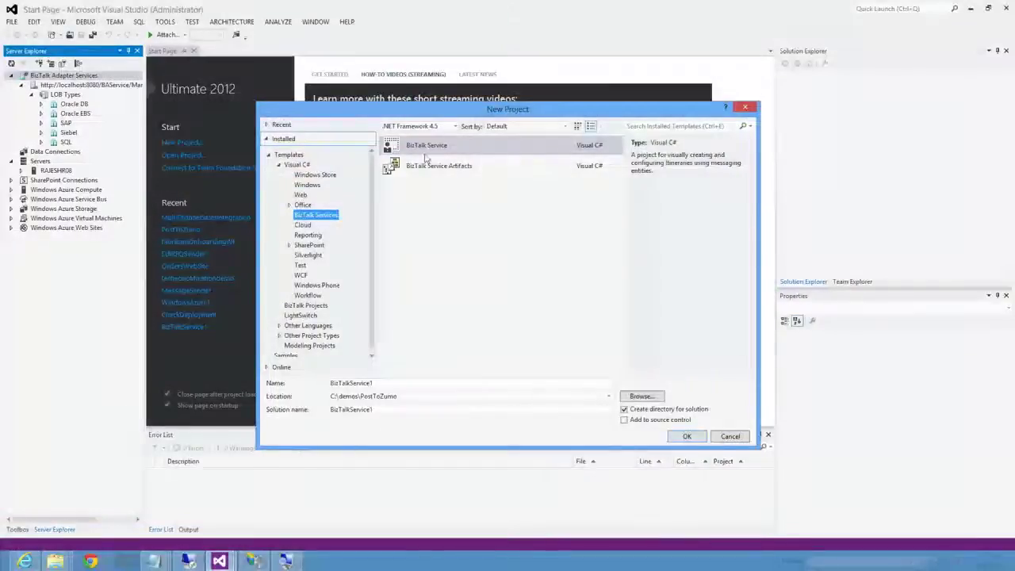
pyautogui.click(426, 157)
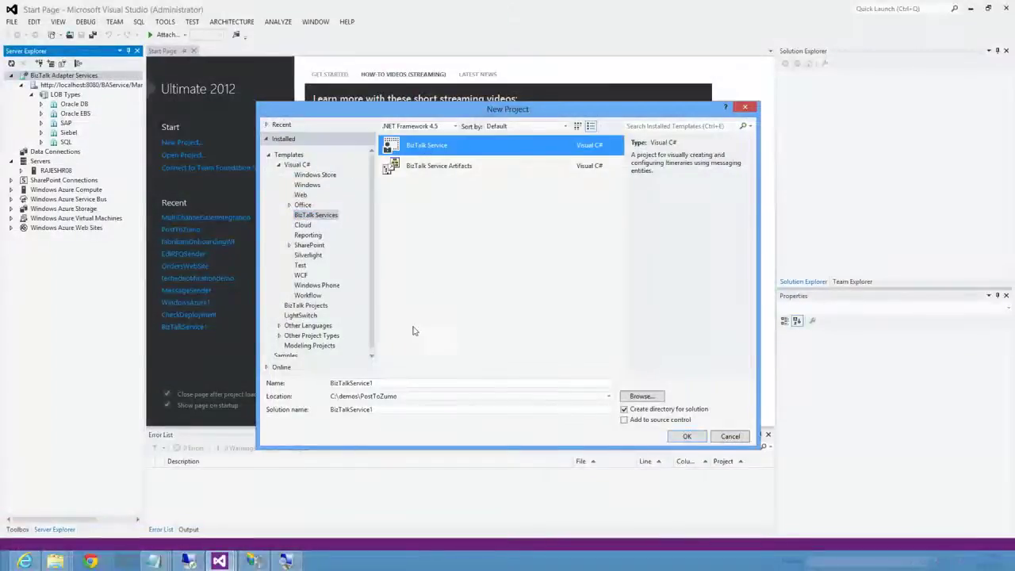
pyautogui.doubleClick(386, 382)
pyautogui.write('Tewc')
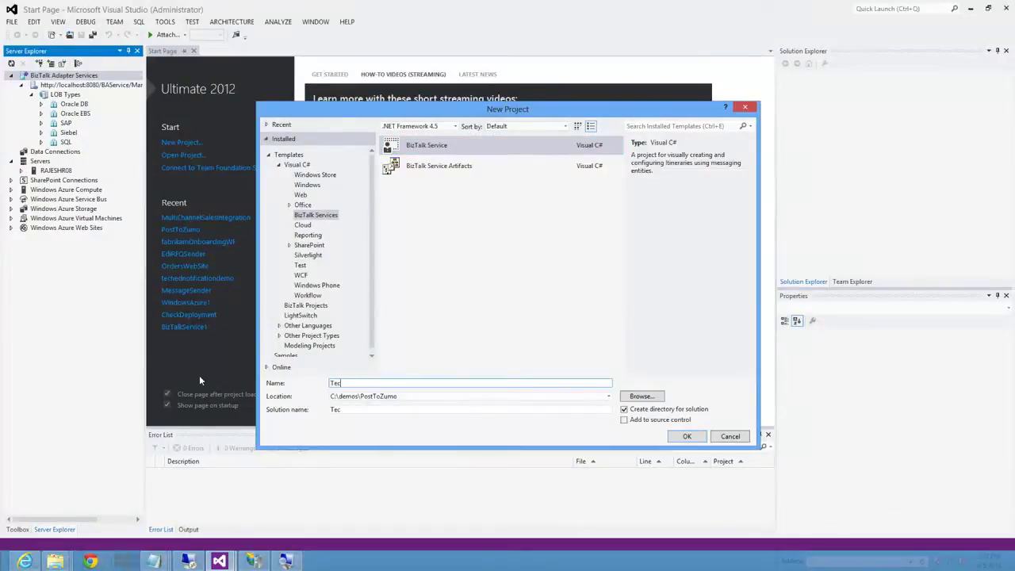
pyautogui.write('hEdDemoHybrid')
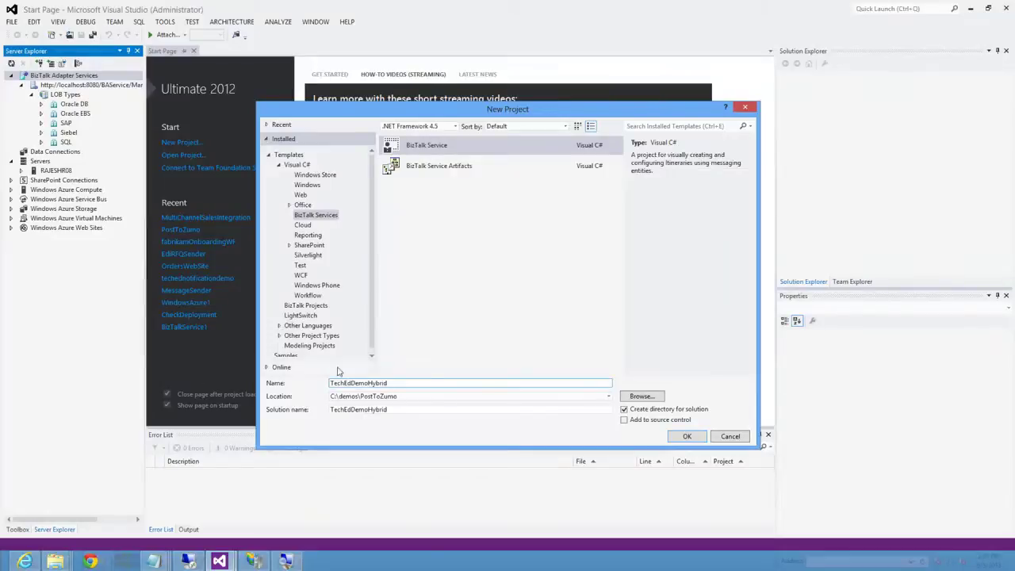
pyautogui.click(699, 435)
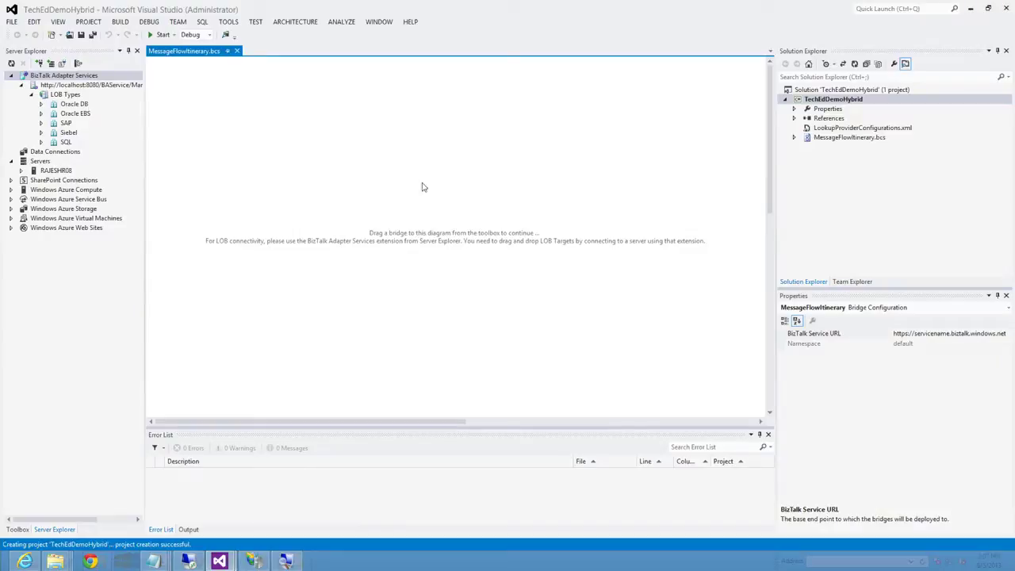
# Step: Open MessageFlowItinerary.bcs and drop an FTP Source, an SFTP Source and an Xml One-Way Bridge onto it
pyautogui.click(869, 140)
pyautogui.doubleClick(869, 140)
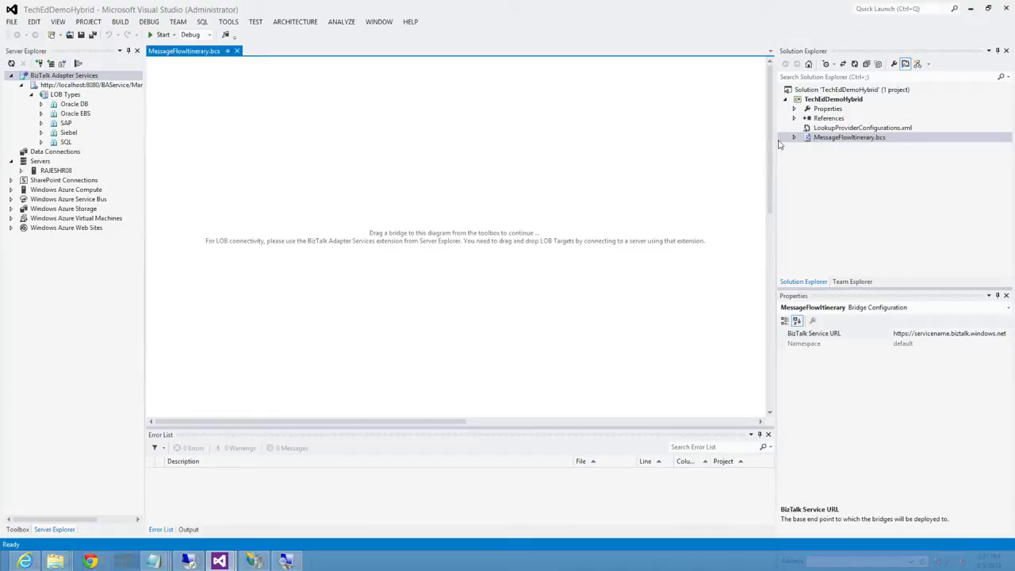
pyautogui.click(18, 532)
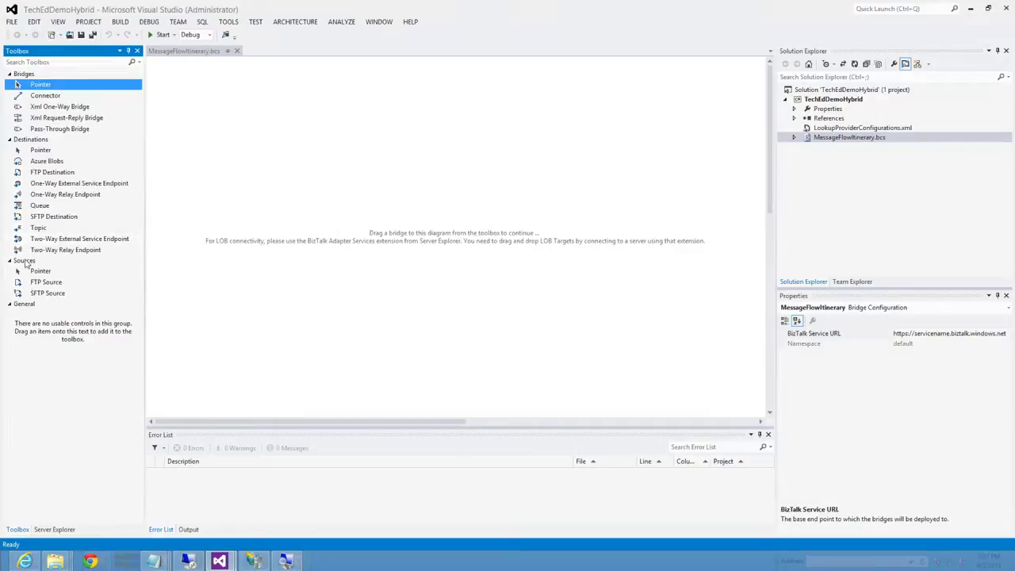
pyautogui.moveTo(40, 281); pyautogui.dragTo(259, 189)
pyautogui.moveTo(46, 293); pyautogui.dragTo(268, 282)
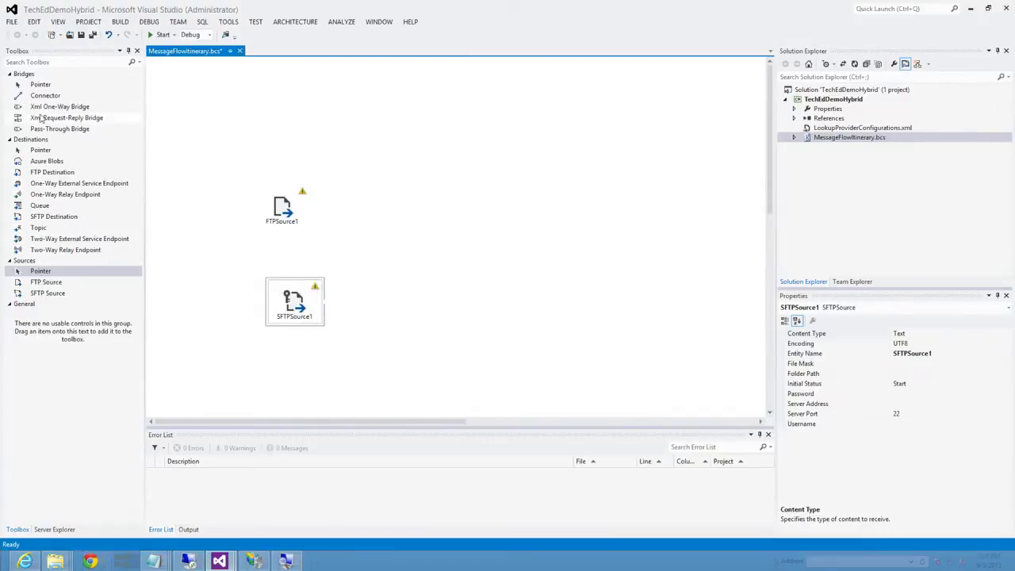
pyautogui.moveTo(52, 107); pyautogui.dragTo(445, 249)
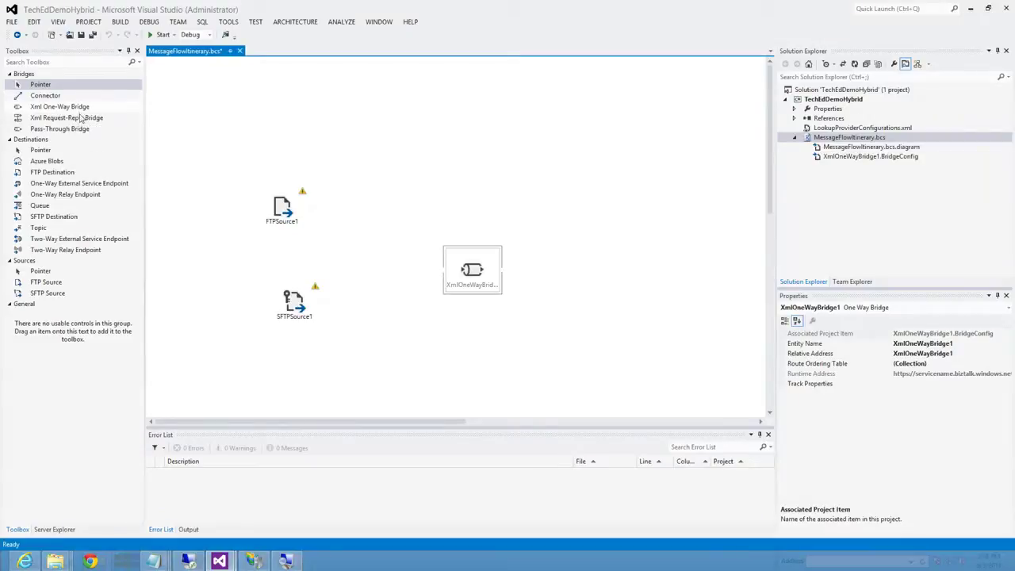
# Step: Delete SFTPSource1, align FTPSource1 level with the bridge, and show the BizTalk Adapter Services tree
pyautogui.click(468, 268)
pyautogui.moveTo(467, 268); pyautogui.dragTo(435, 254)
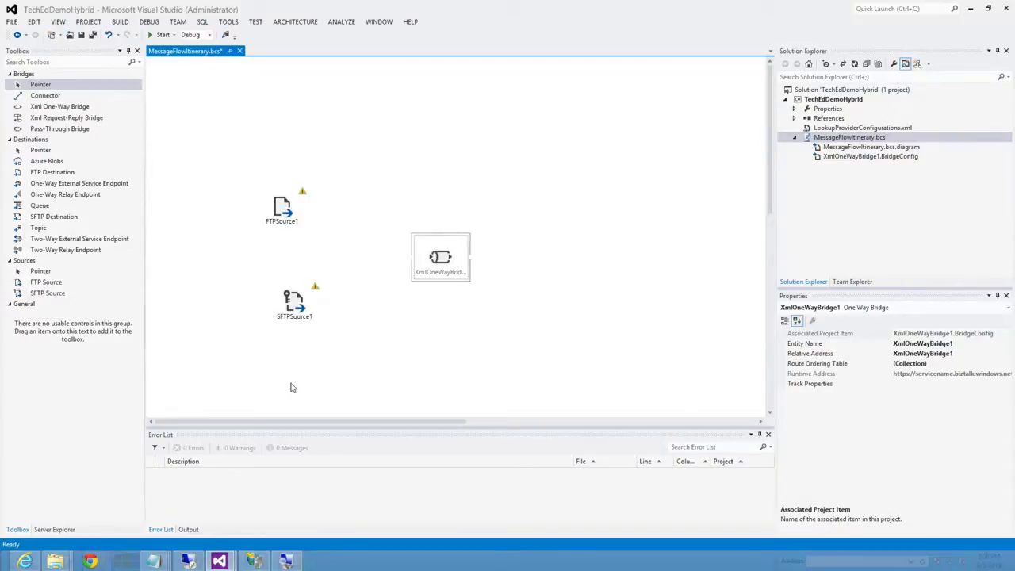
pyautogui.click(295, 303)
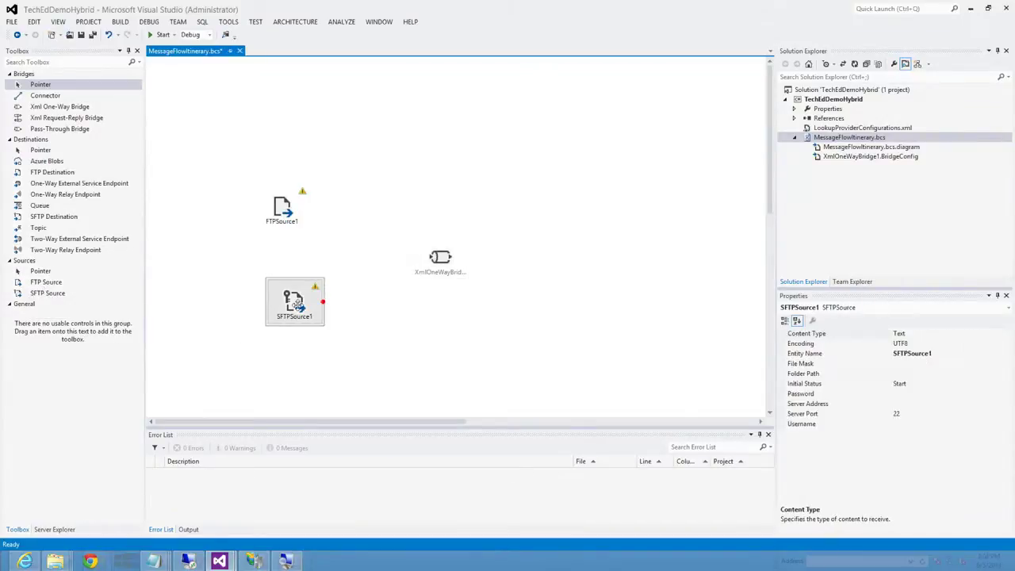
pyautogui.press('Delete')
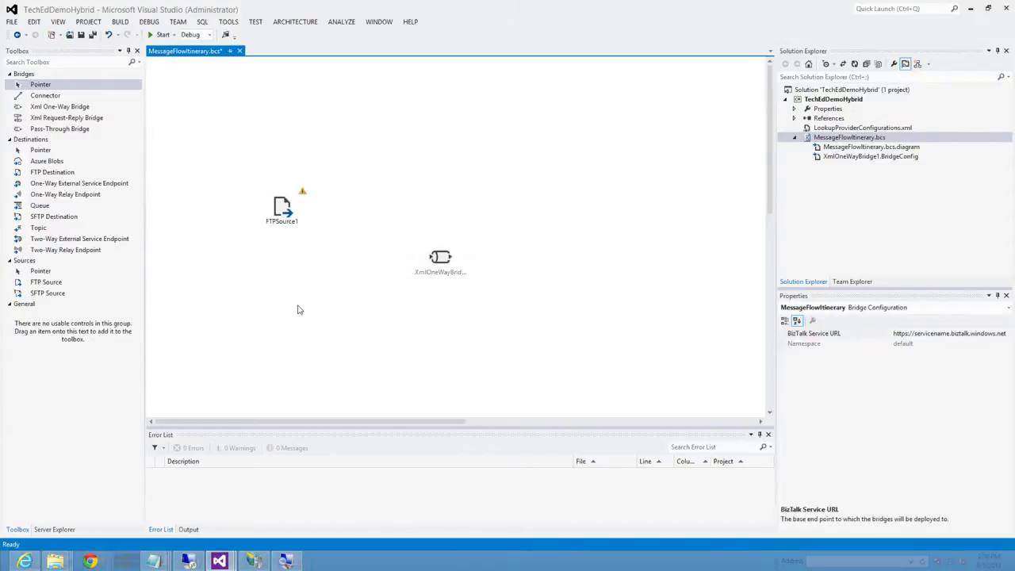
pyautogui.moveTo(292, 211); pyautogui.dragTo(267, 249)
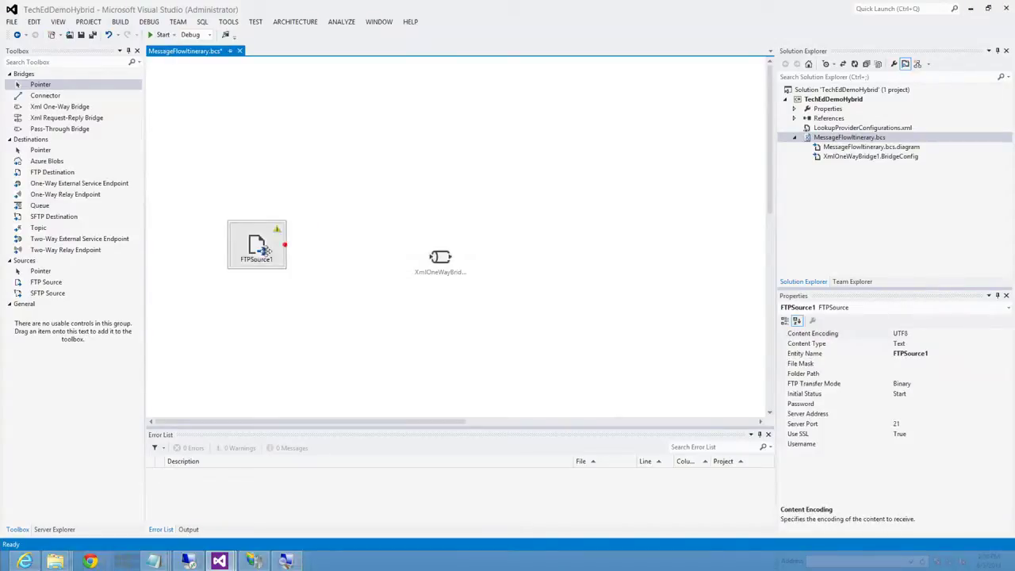
pyautogui.moveTo(416, 249); pyautogui.dragTo(428, 238)
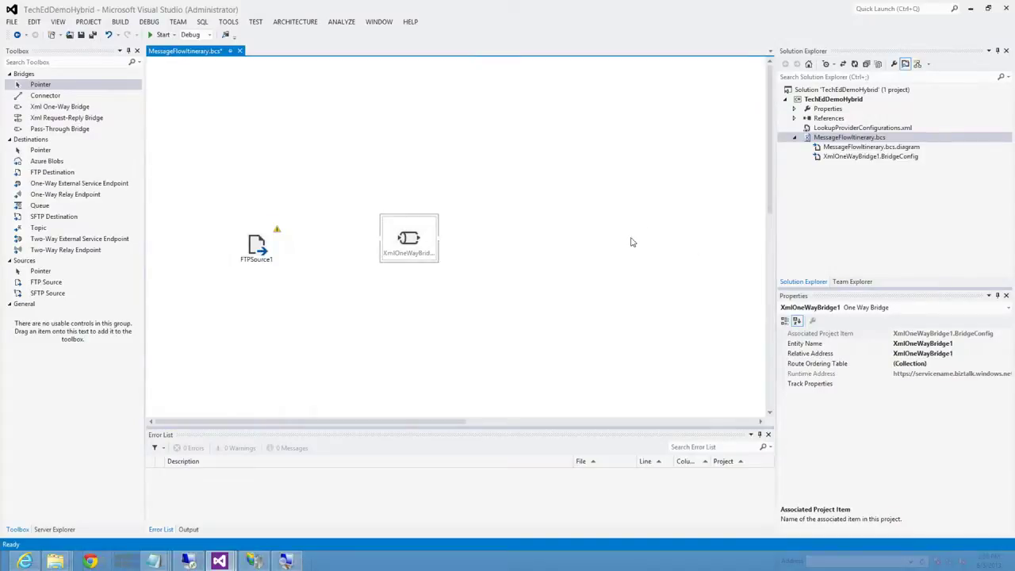
pyautogui.click(65, 529)
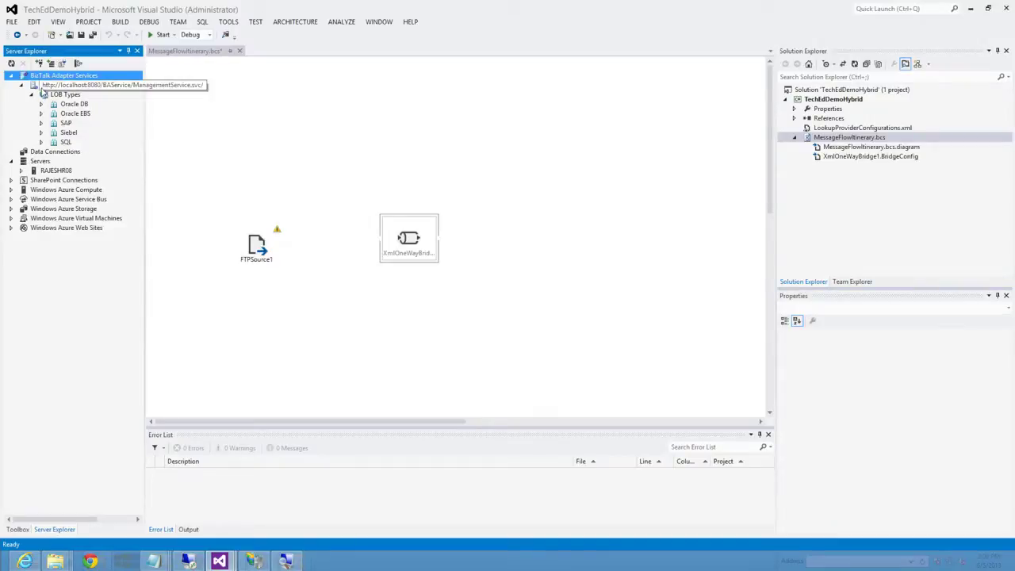
pyautogui.click(249, 560)
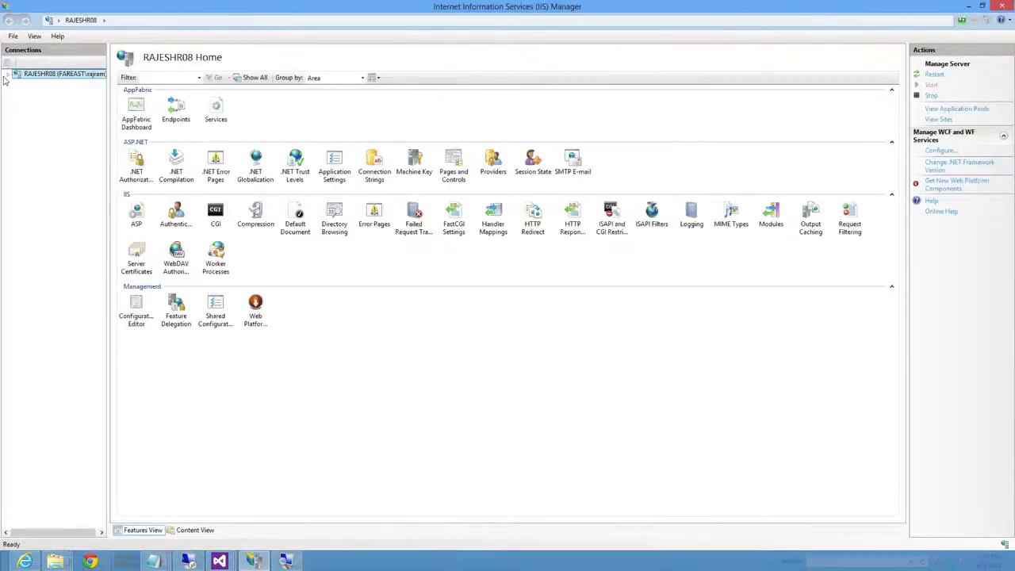
# Step: Browse ManagementService.svc from the BAService application's Content View under the BizTalk Adapter Service site
pyautogui.click(8, 74)
pyautogui.click(28, 103)
pyautogui.click(79, 104)
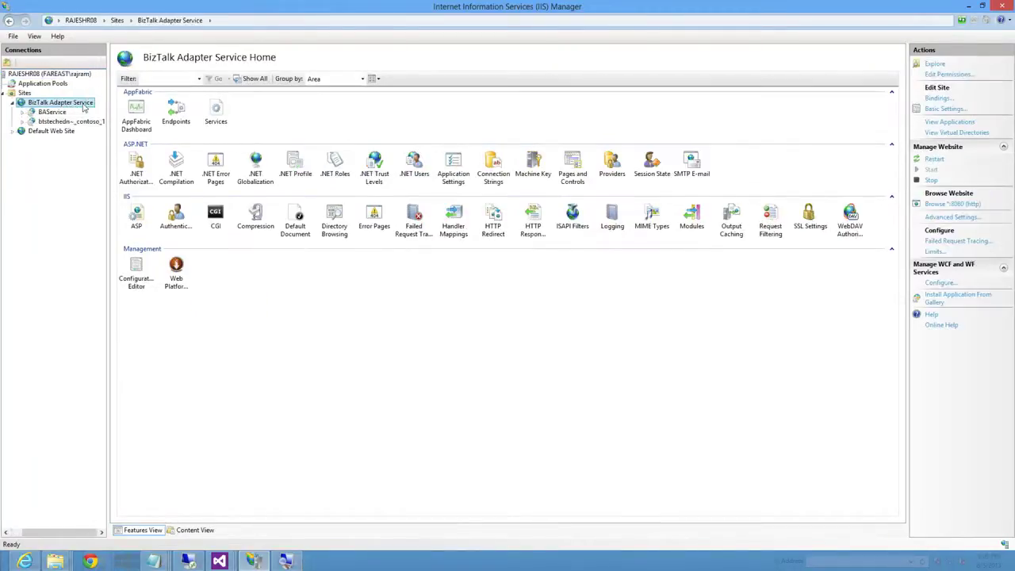
pyautogui.click(22, 112)
pyautogui.click(50, 112)
pyautogui.click(192, 530)
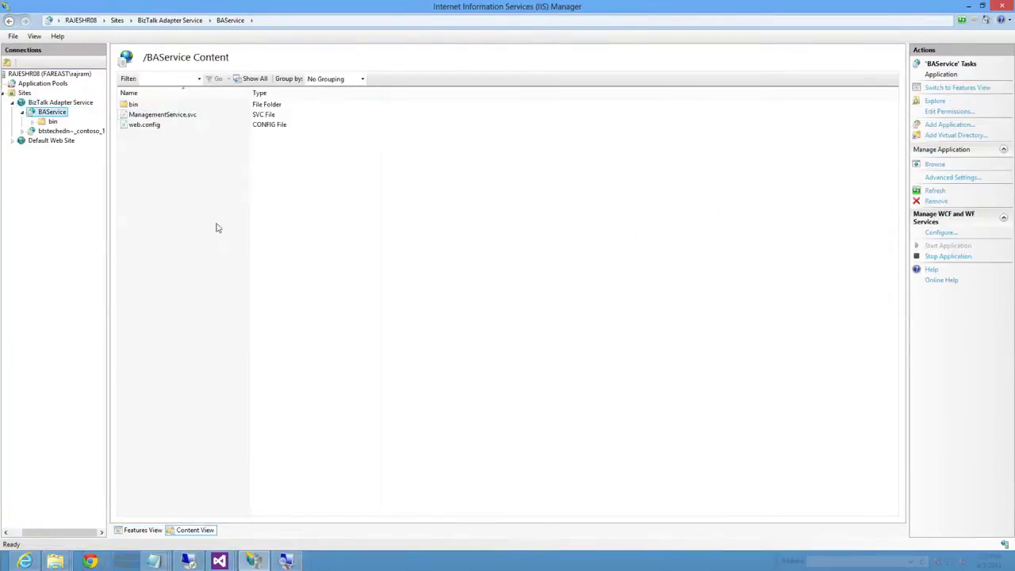
pyautogui.click(165, 113)
pyautogui.rightClick(163, 114)
pyautogui.click(178, 135)
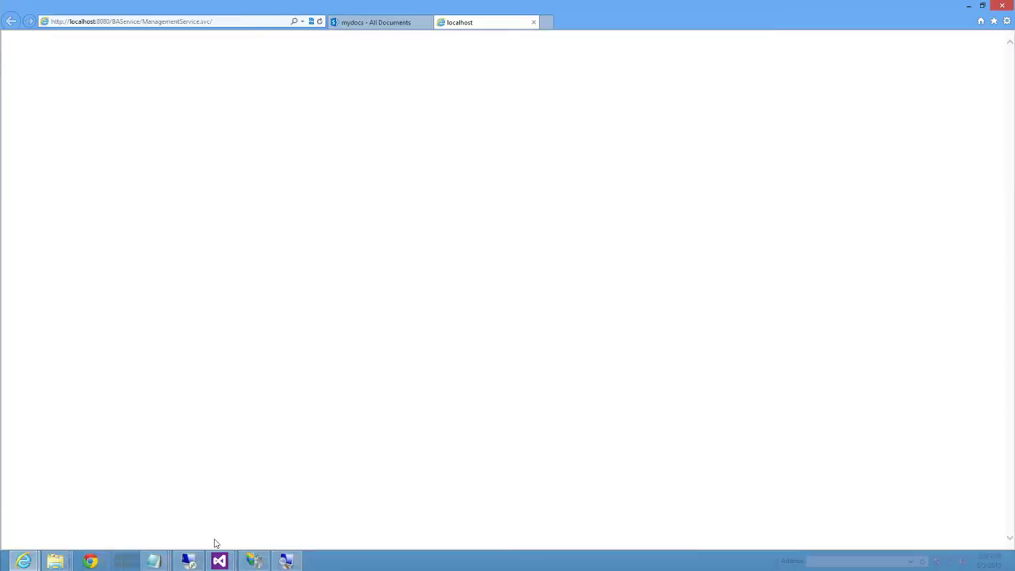
# Step: Switch from Internet Explorer back to IIS Manager
pyautogui.click(248, 561)
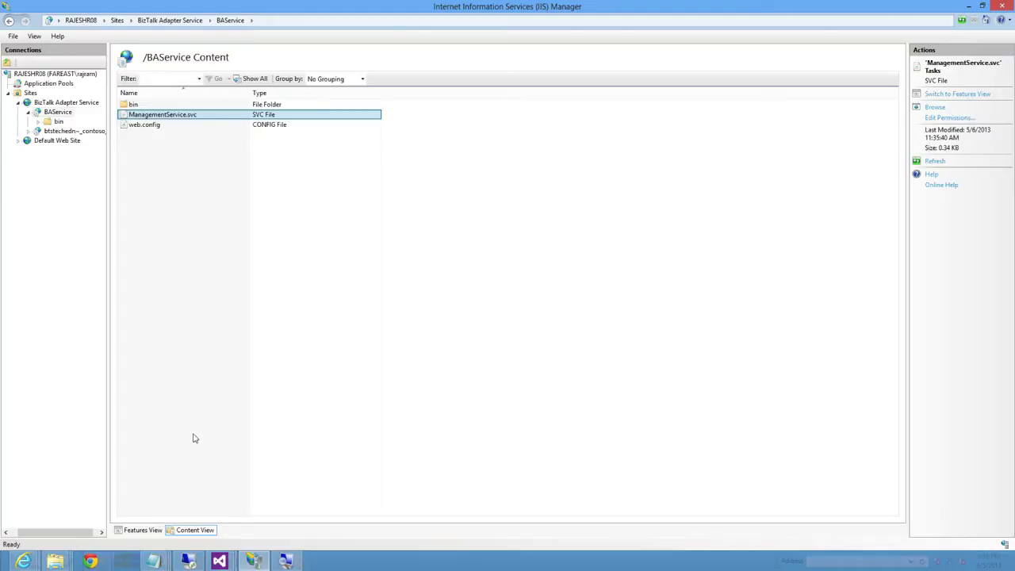
# Step: Bring the TechEdDemoHybrid Visual Studio window forward and select the LOB Types node
pyautogui.moveTo(2, 569)
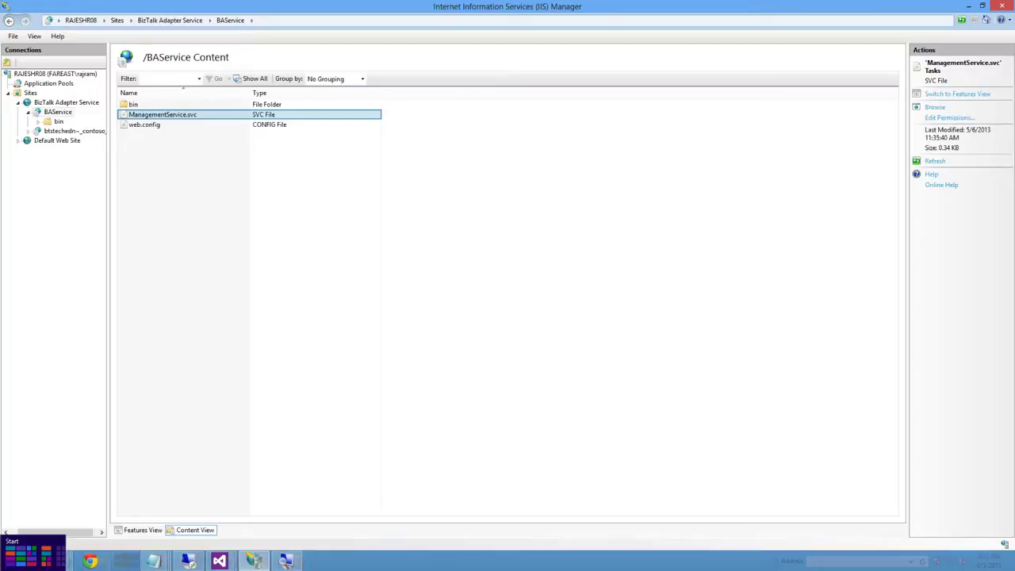
pyautogui.click(219, 561)
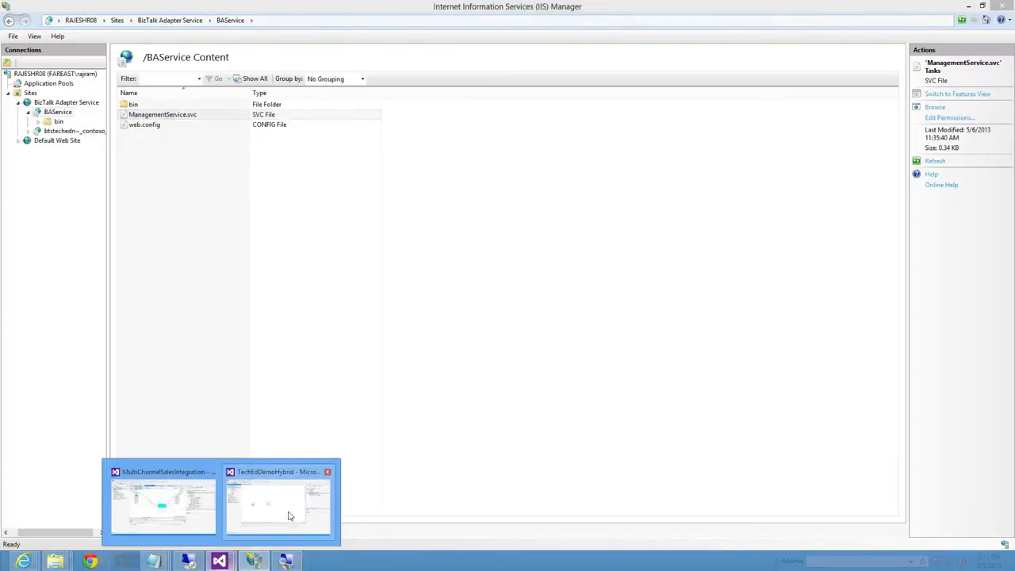
pyautogui.click(289, 516)
pyautogui.click(53, 96)
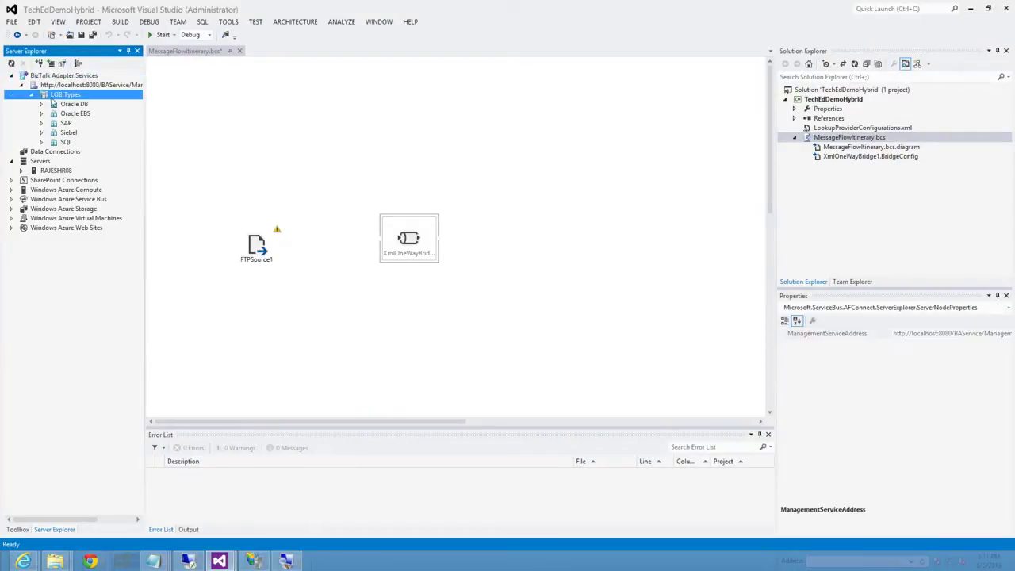
# Step: Expand the SQL LOB type and choose Add SQL Target to launch the wizard
pyautogui.click(41, 143)
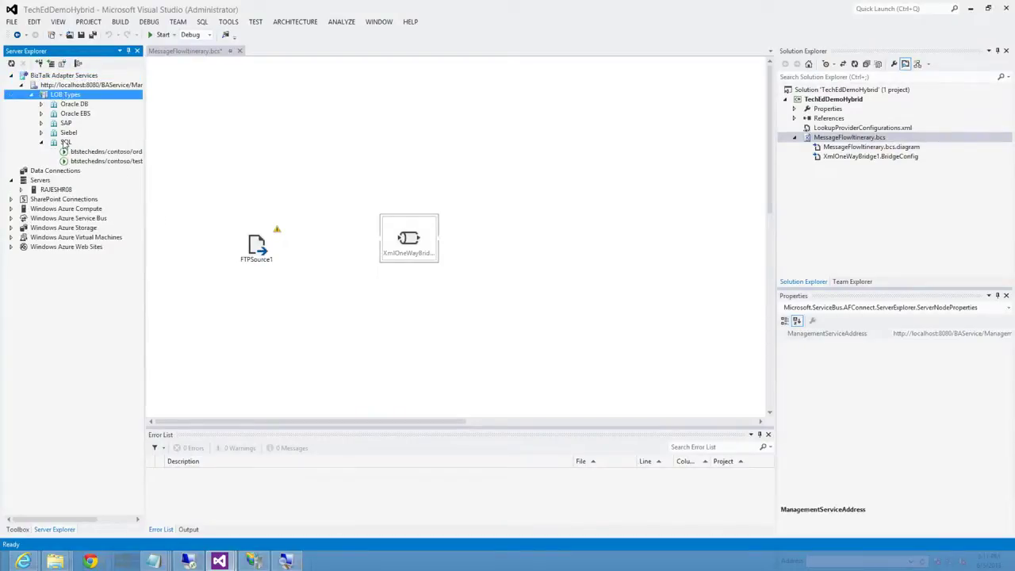
pyautogui.rightClick(65, 142)
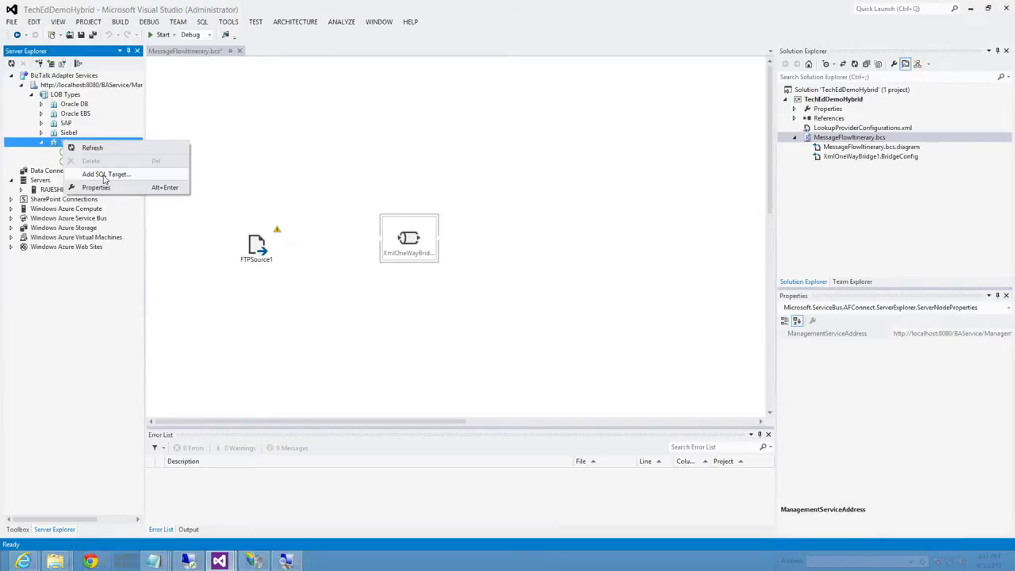
pyautogui.click(104, 176)
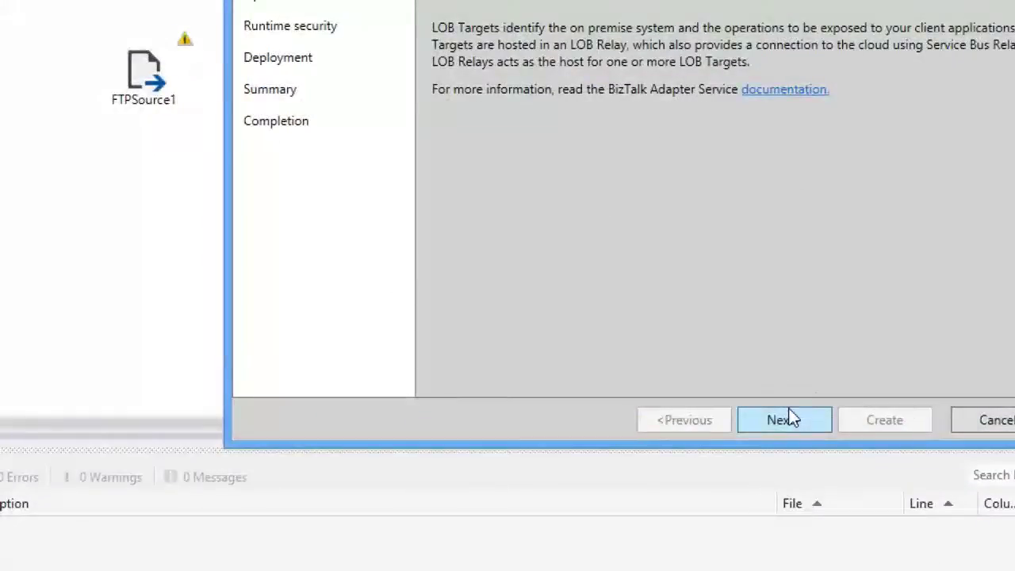
# Step: Past the intro, set server '.', instance sqlexpress and catalog OrdersDB for the SQL target
pyautogui.click(785, 416)
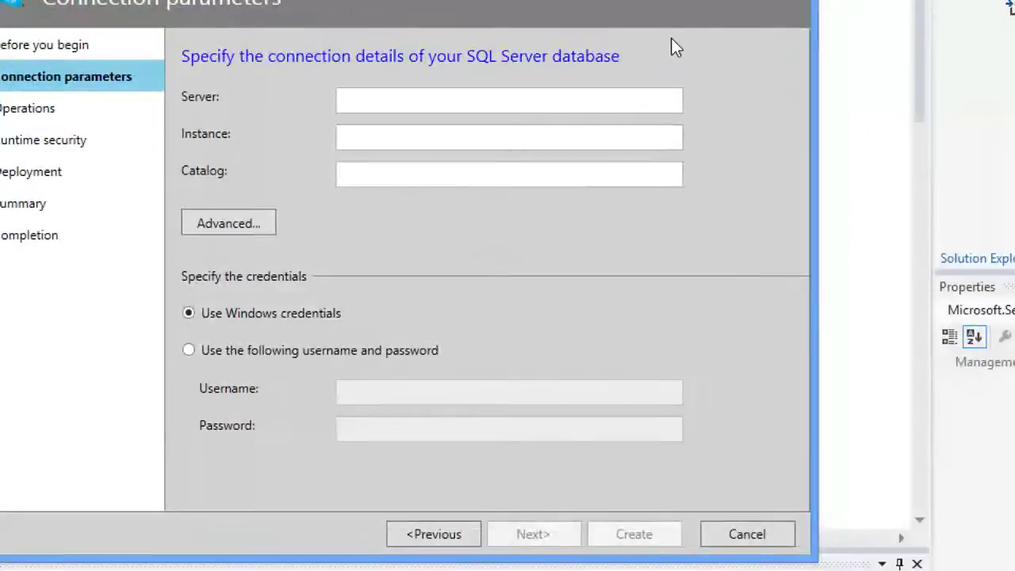
pyautogui.click(354, 101)
pyautogui.write('.')
pyautogui.press('Tab')
pyautogui.write('sqlexpress')
pyautogui.press('Tab')
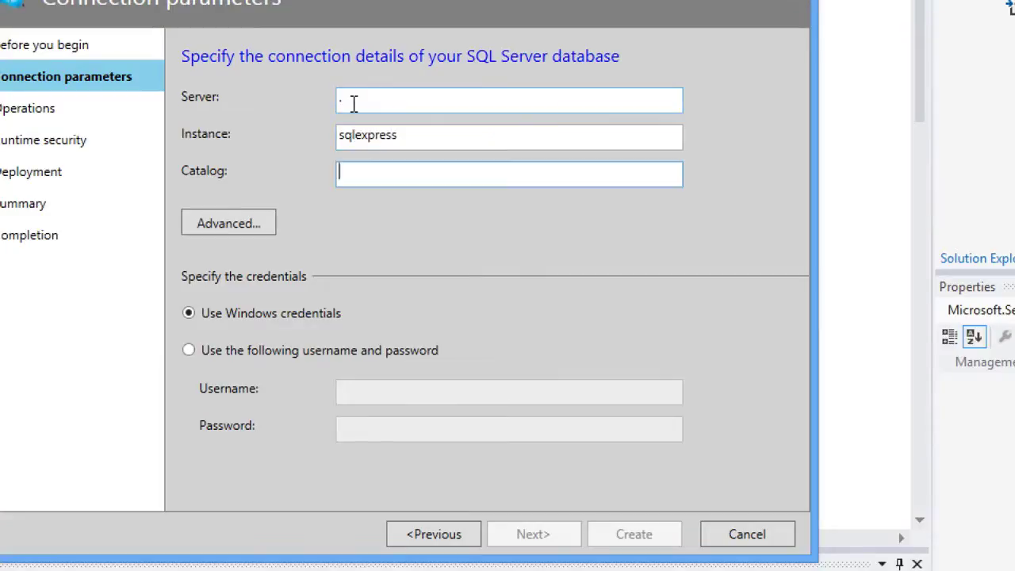
pyautogui.write('OrdersD')
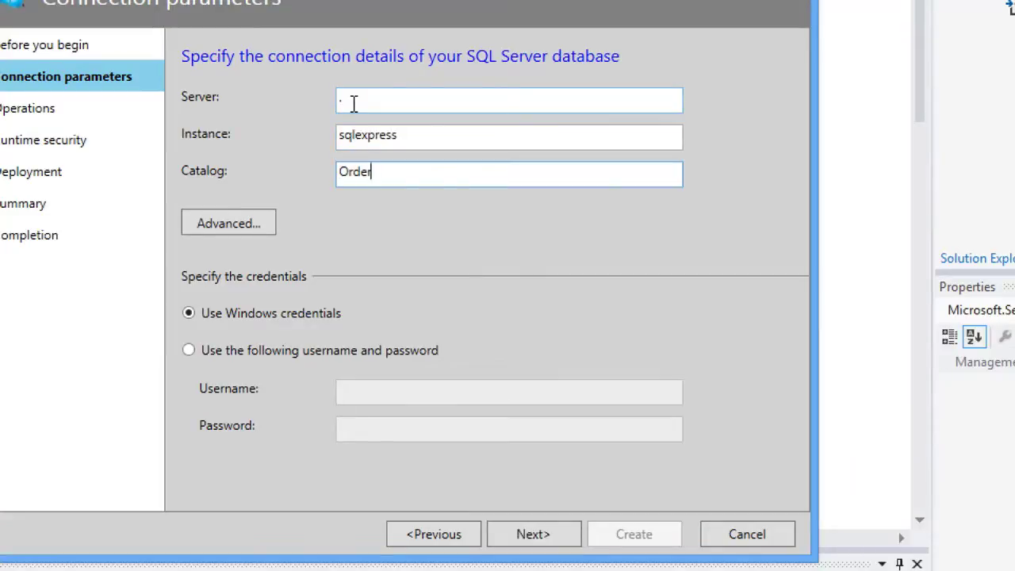
pyautogui.write('B')
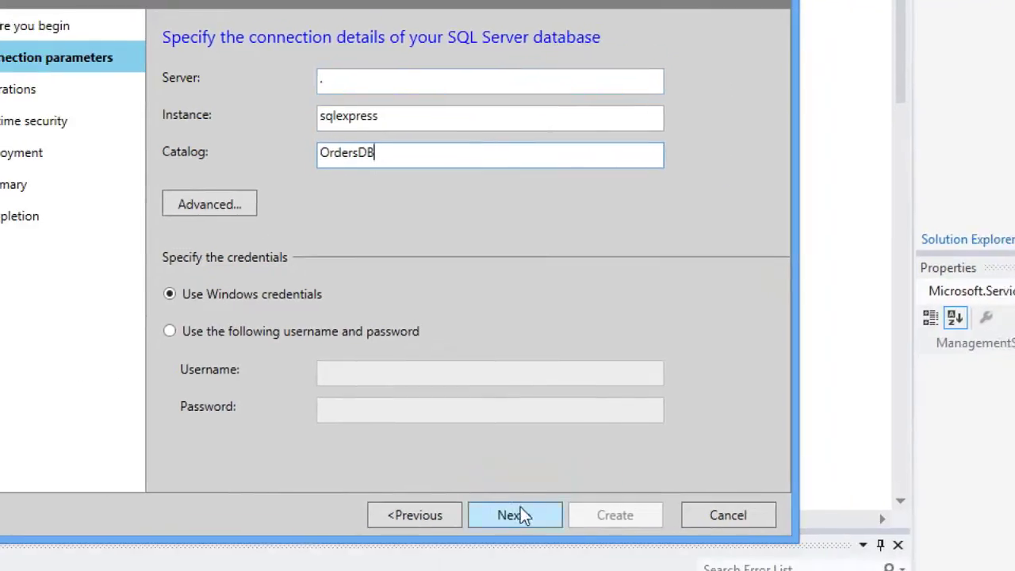
pyautogui.click(508, 517)
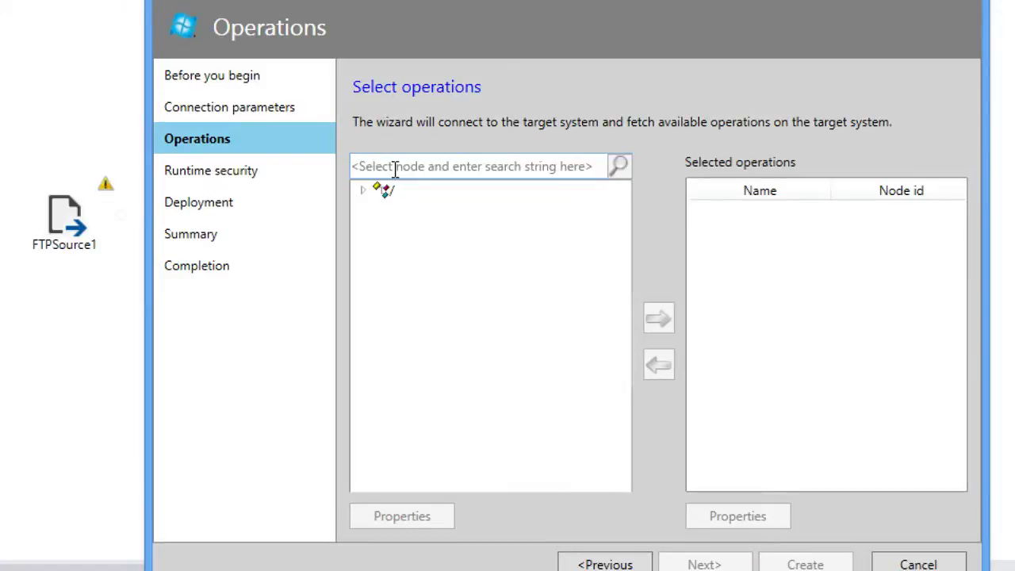
# Step: Add the Insert operation of the [dbo].[Orders] table to the selected operations
pyautogui.click(362, 190)
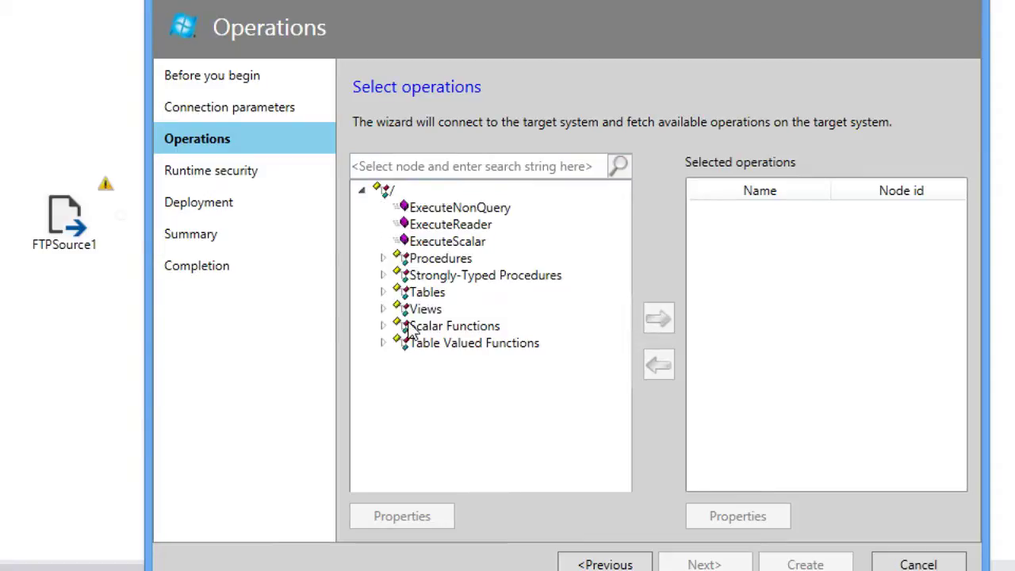
pyautogui.click(382, 291)
pyautogui.click(493, 310)
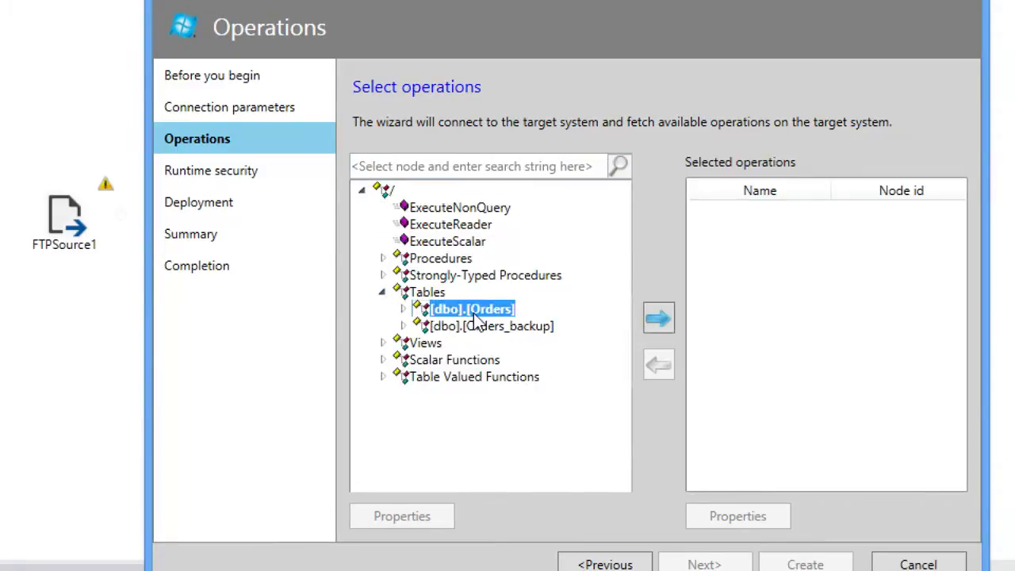
pyautogui.click(404, 309)
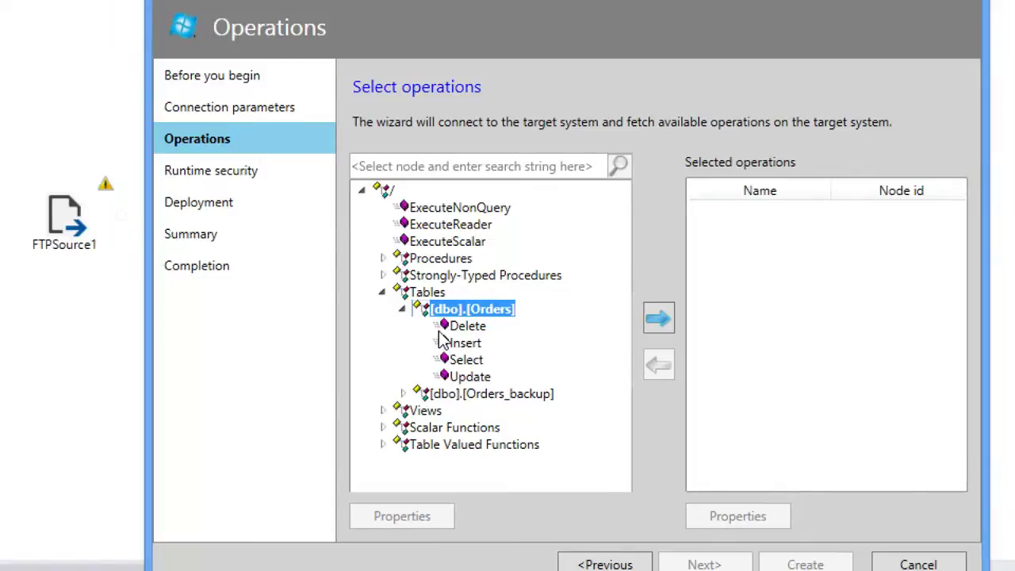
pyautogui.click(462, 343)
pyautogui.click(657, 319)
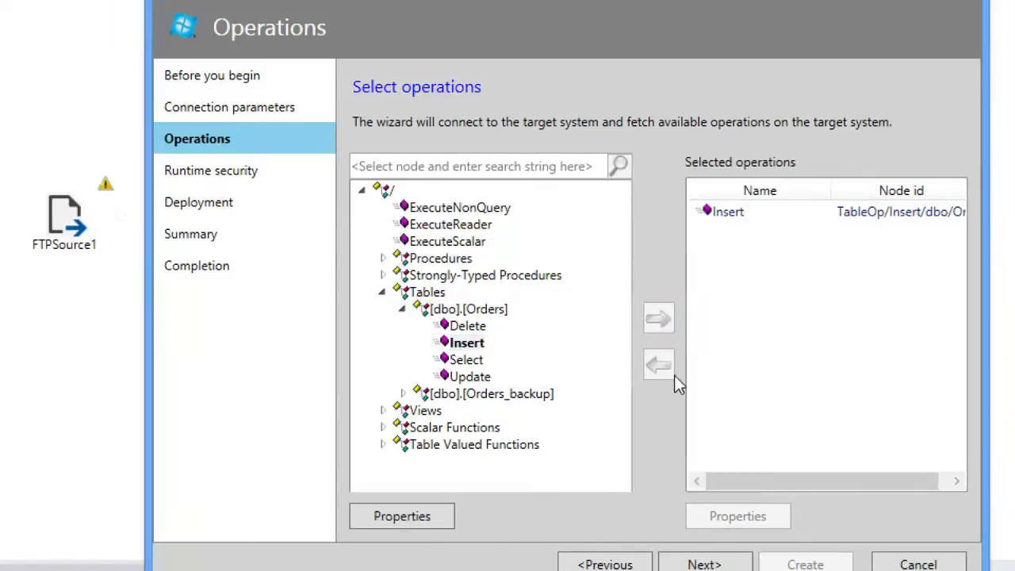
pyautogui.click(753, 214)
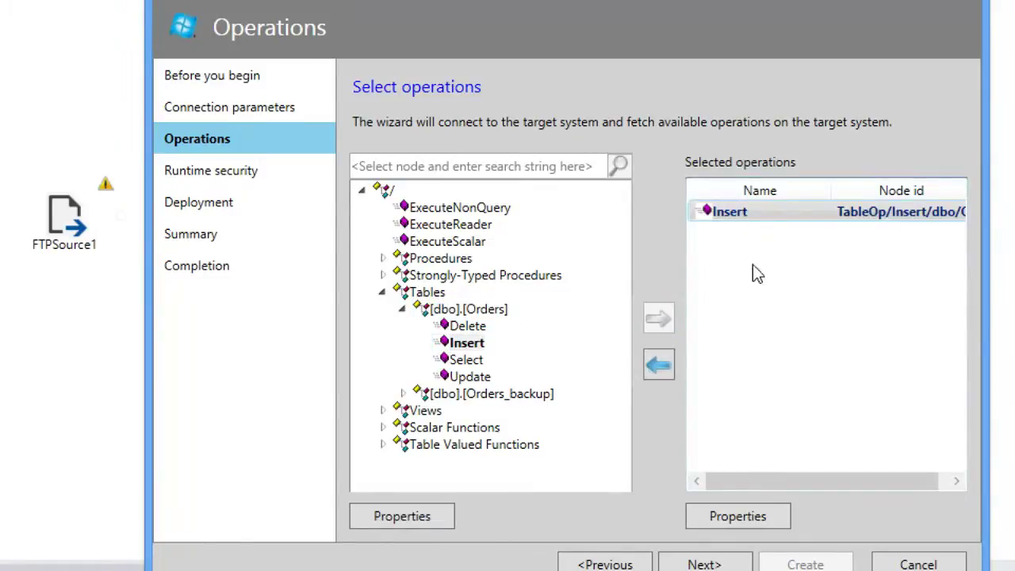
pyautogui.click(748, 537)
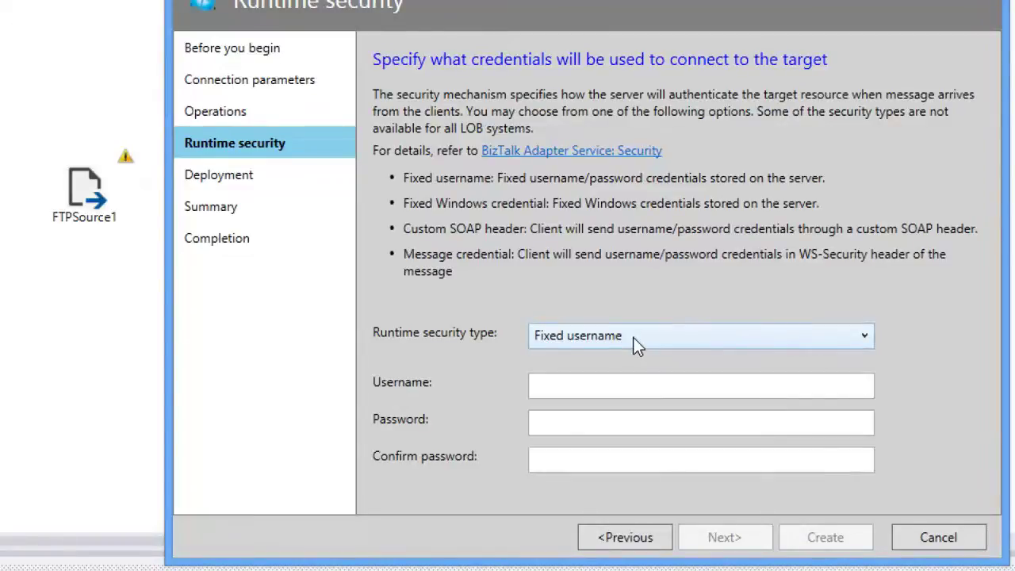
# Step: Choose Fixed Windows credential security and enter the account's username, domain and password (confirmed twice)
pyautogui.click(632, 337)
pyautogui.press('Escape')
pyautogui.press('Down')
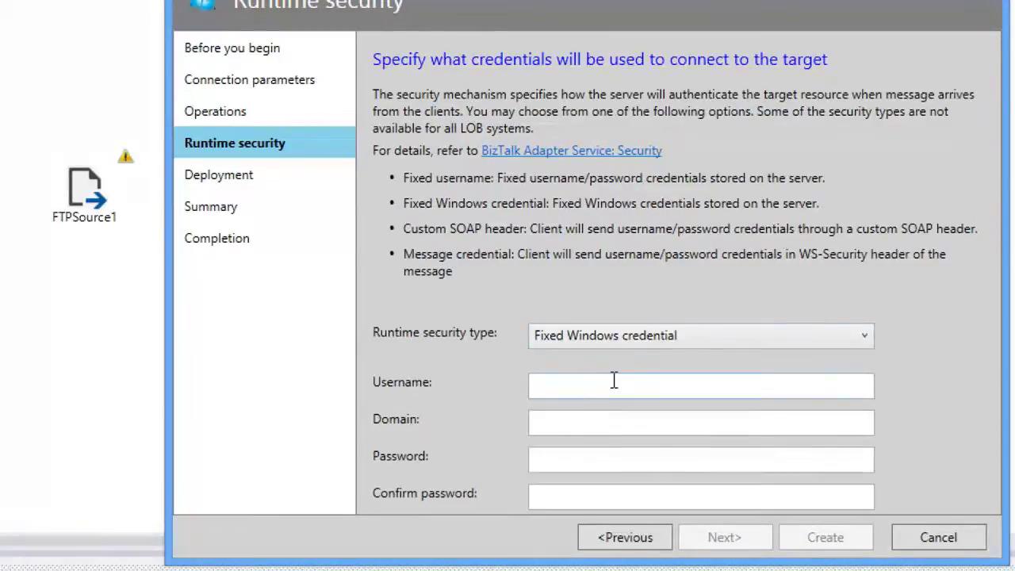
pyautogui.click(584, 391)
pyautogui.press('Tab')
pyautogui.write('fareast')
pyautogui.press('Tab')
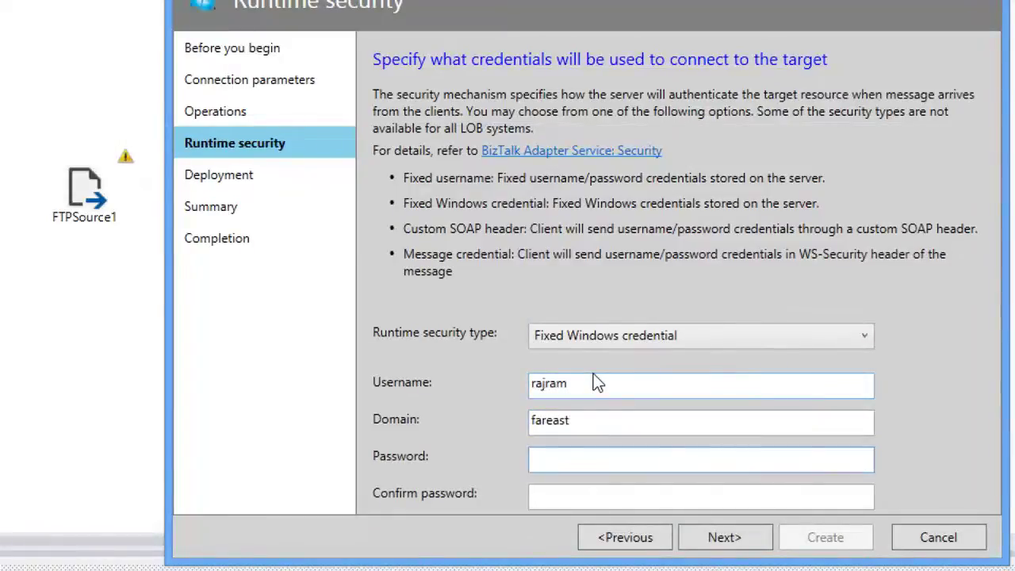
pyautogui.write('************')
pyautogui.press('Tab')
pyautogui.write('************')
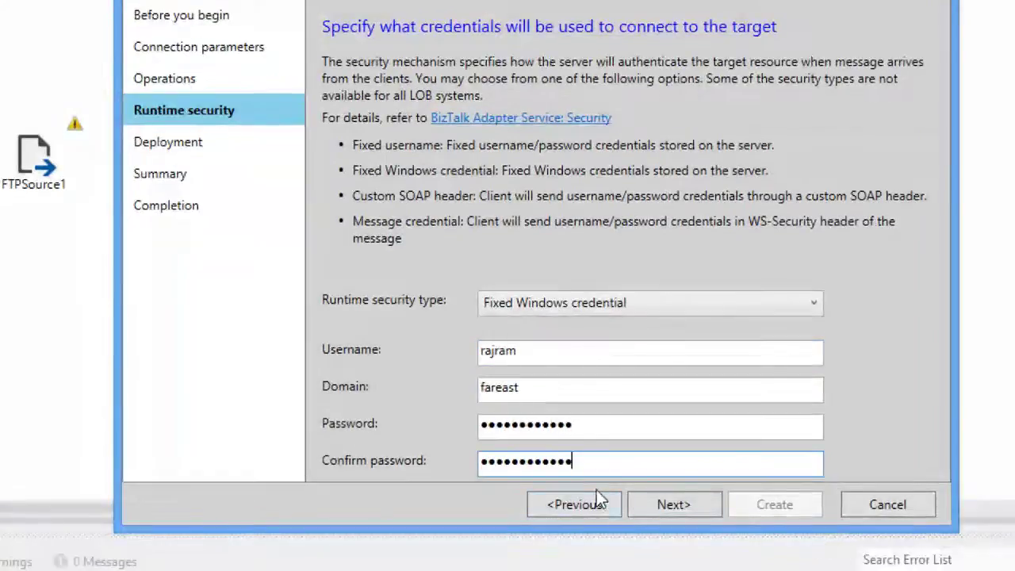
pyautogui.click(673, 504)
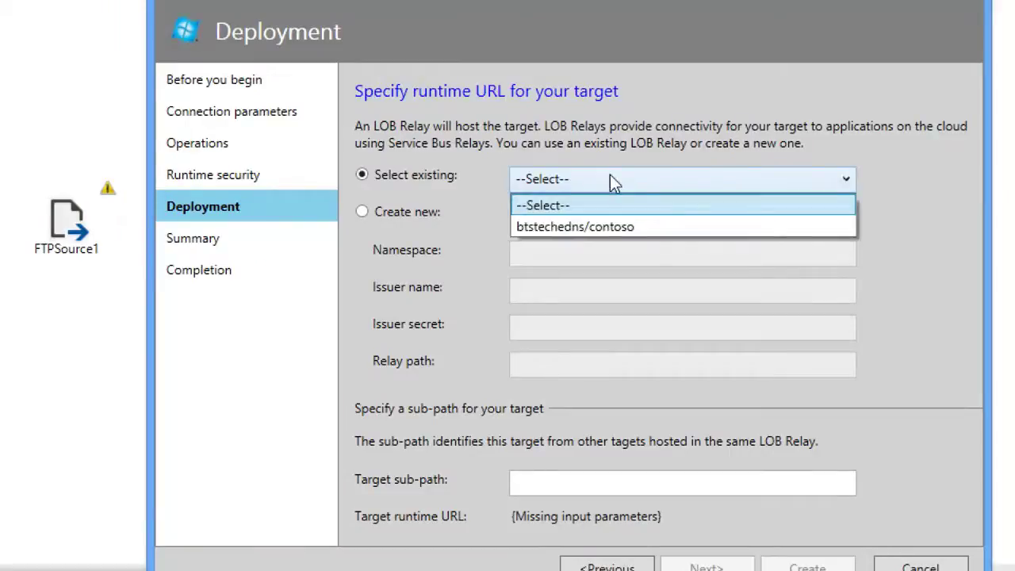
# Step: Leave the existing relay list at --Select-- and choose to create a new LOB Relay
pyautogui.click(650, 158)
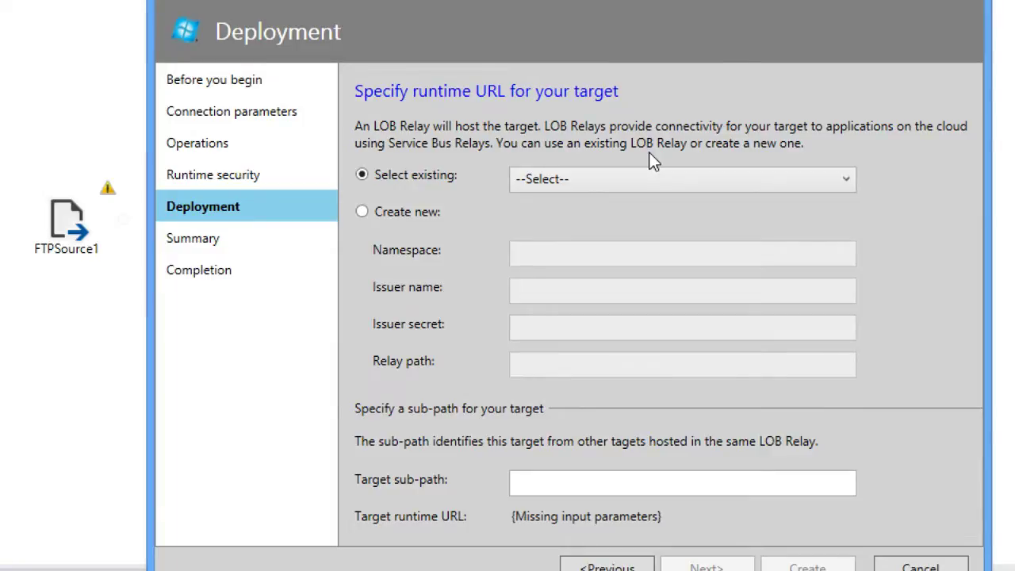
pyautogui.click(362, 211)
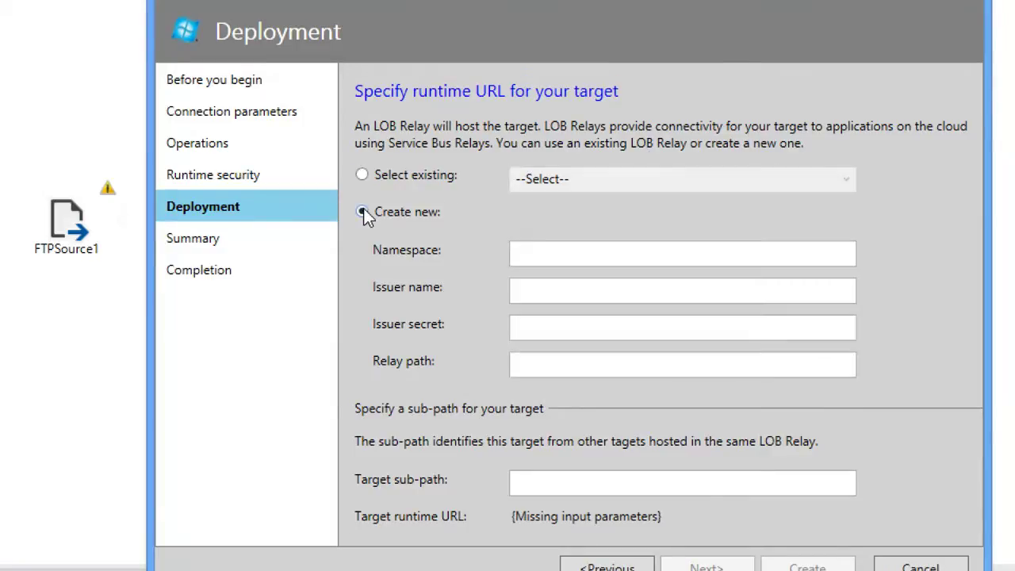
pyautogui.click(586, 255)
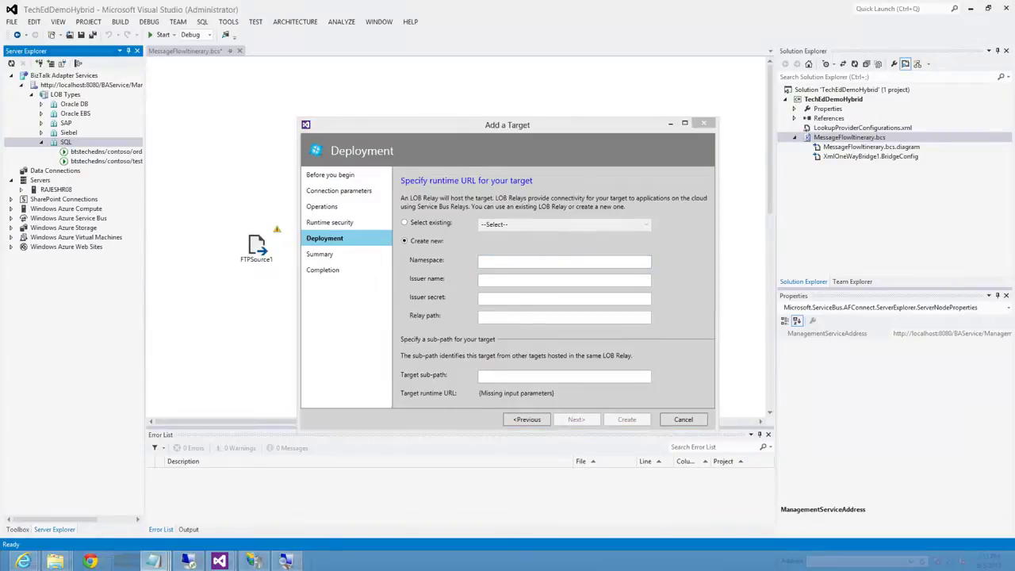
# Step: Enter namespace btstechedns and issuer name owner, and paste the issuer secret
pyautogui.click(540, 260)
pyautogui.write('btstechedns')
pyautogui.write('owne')
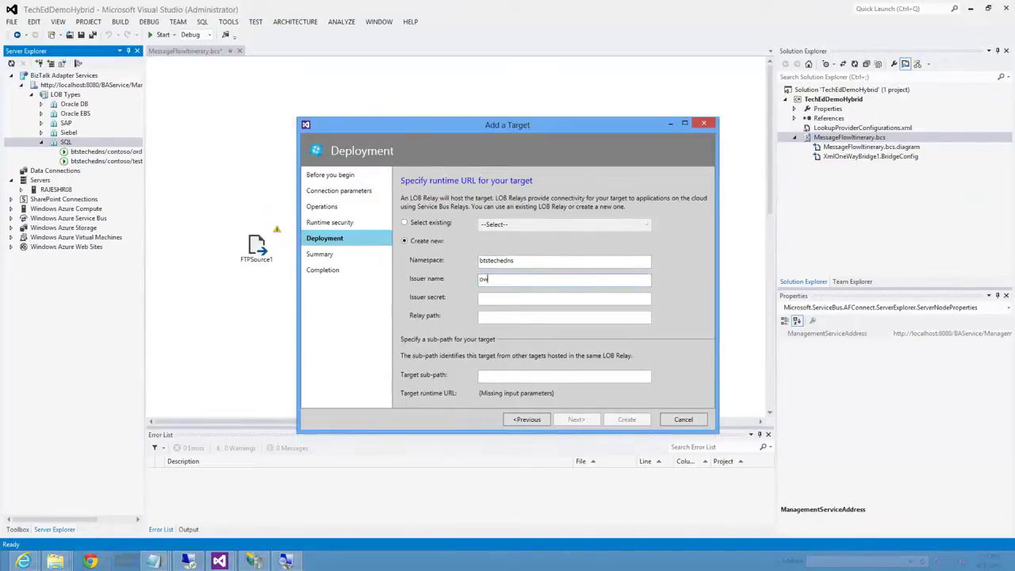
pyautogui.press('Tab')
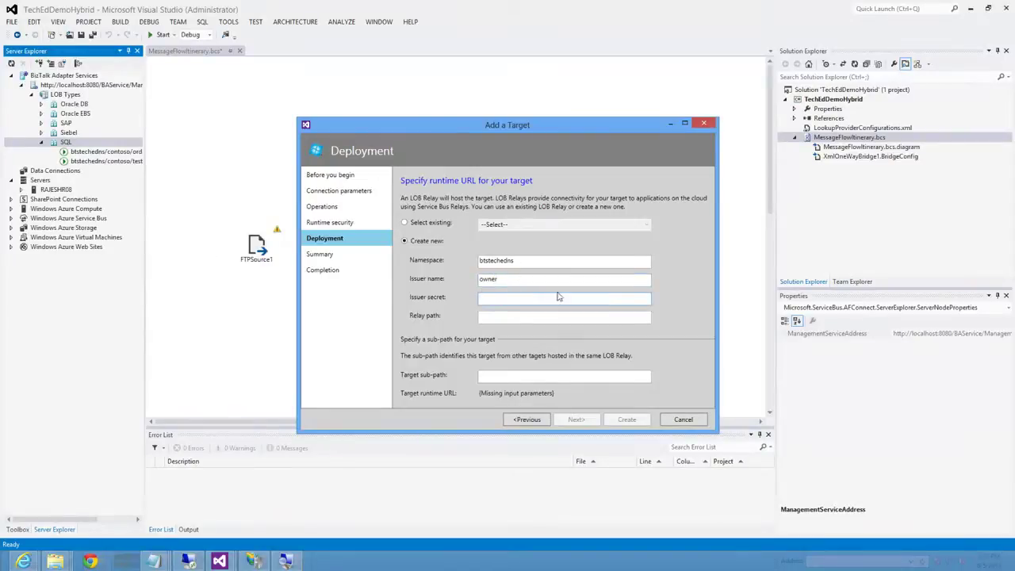
pyautogui.hotkey('alt', 'Tab')
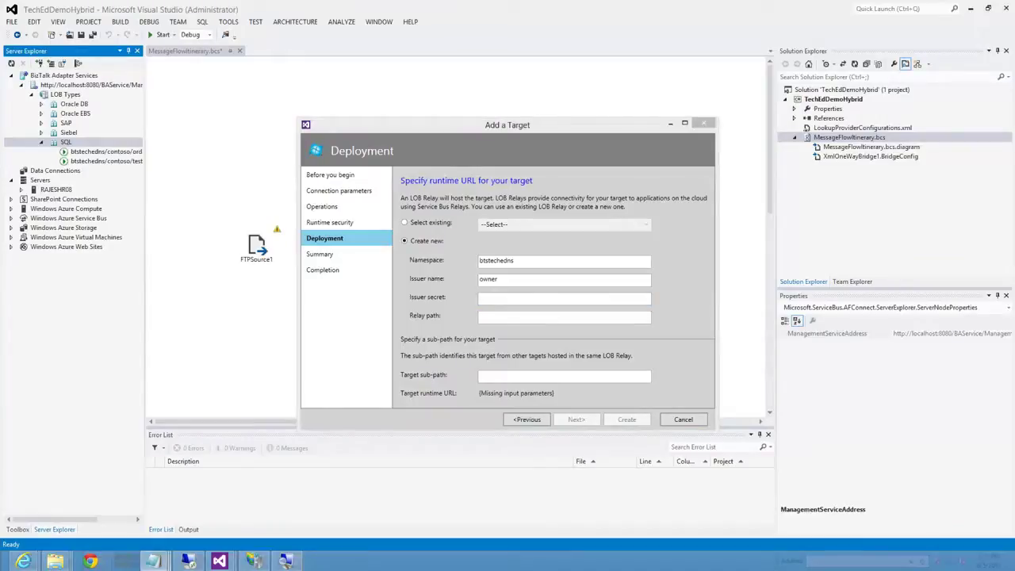
pyautogui.click(561, 299)
pyautogui.hotkey('ctrl', 'v')
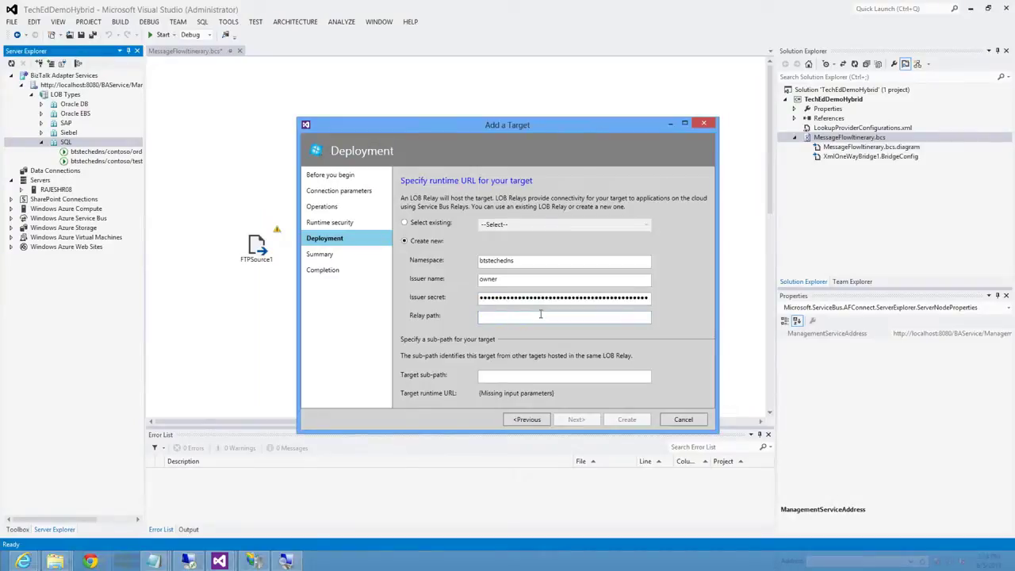
# Step: Set relay path techedorders and target sub-path insert, check the runtime URL, and continue
pyautogui.write('ttechedorders')
pyautogui.press('Tab')
pyautogui.write('asdf')
pyautogui.press('BackSpace')
pyautogui.press('BackSpace')
pyautogui.press('BackSpace')
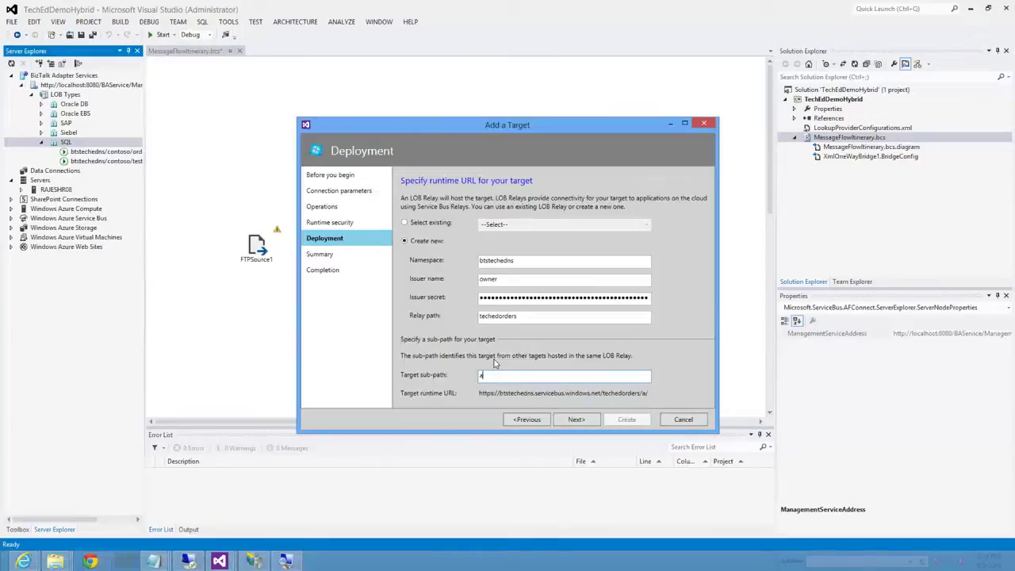
pyautogui.write('insert')
pyautogui.press('BackSpace')
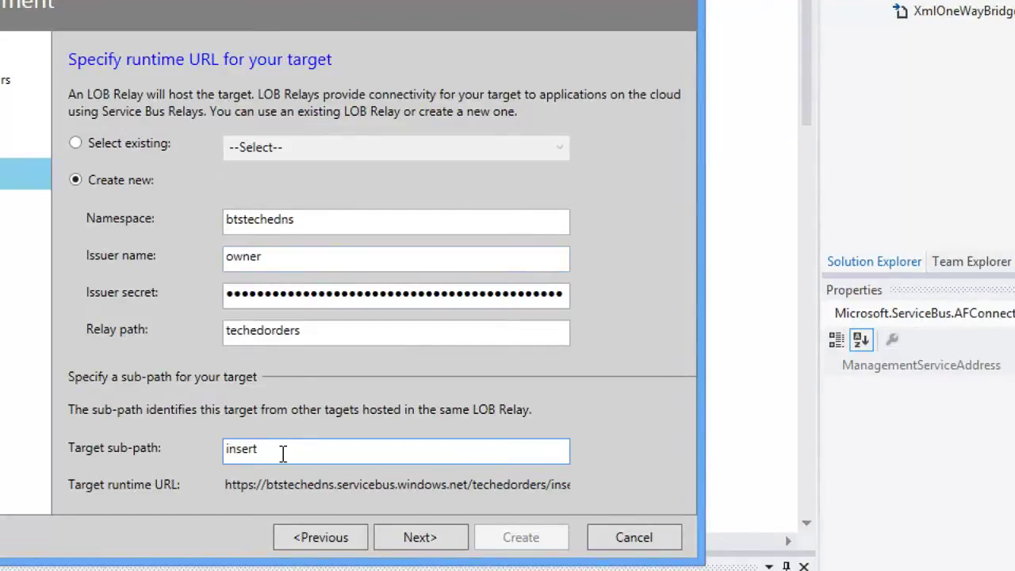
pyautogui.moveTo(230, 484); pyautogui.dragTo(619, 500)
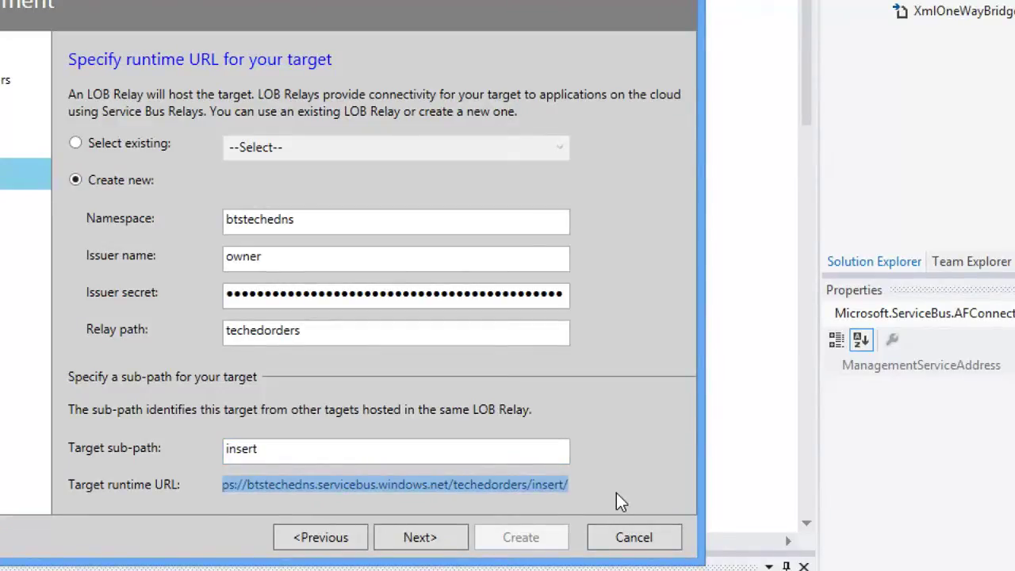
pyautogui.click(562, 488)
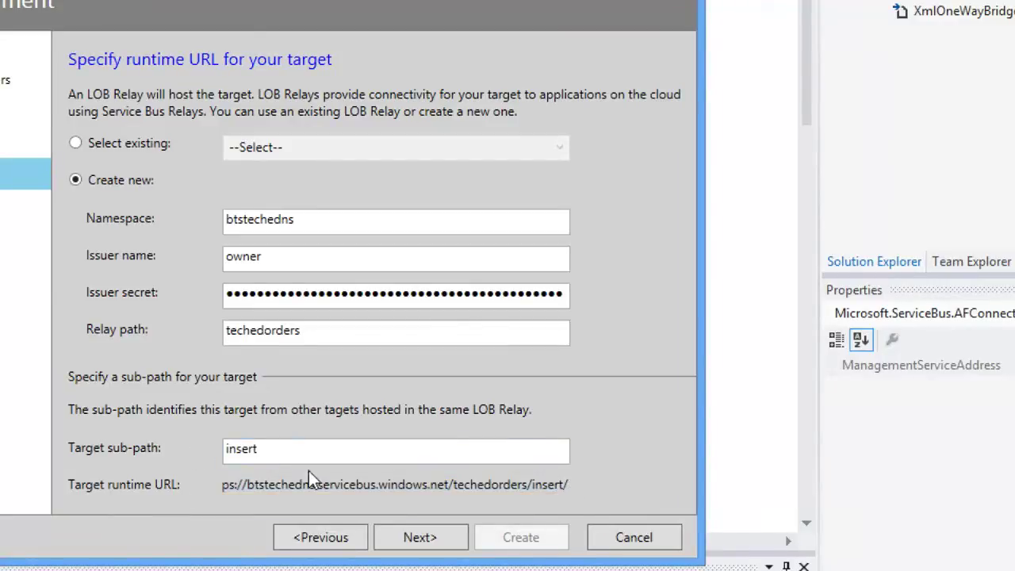
pyautogui.click(426, 537)
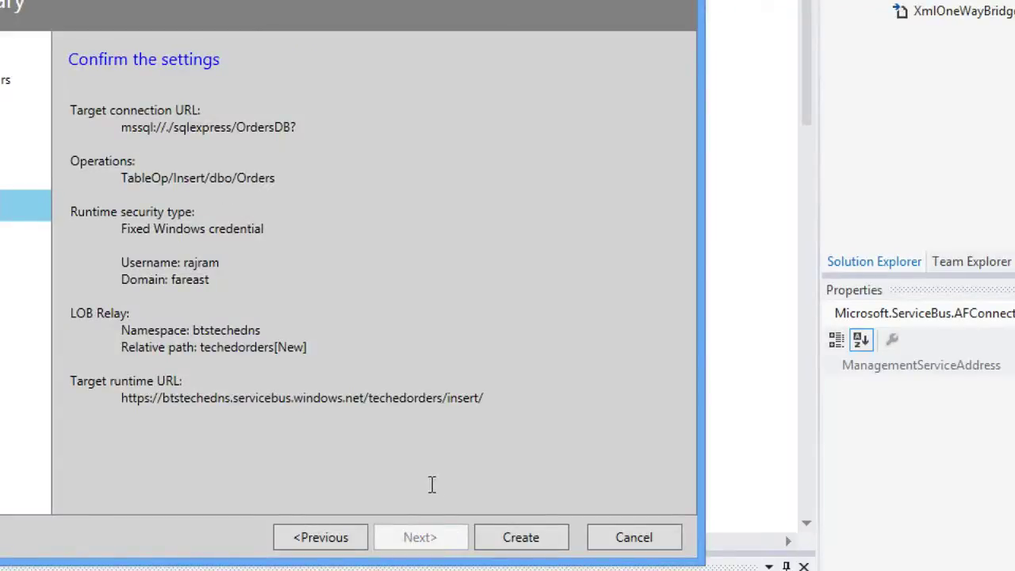
# Step: Create the btstechedns/techedorders/insert relay and SQL target, and finish the wizard
pyautogui.click(522, 540)
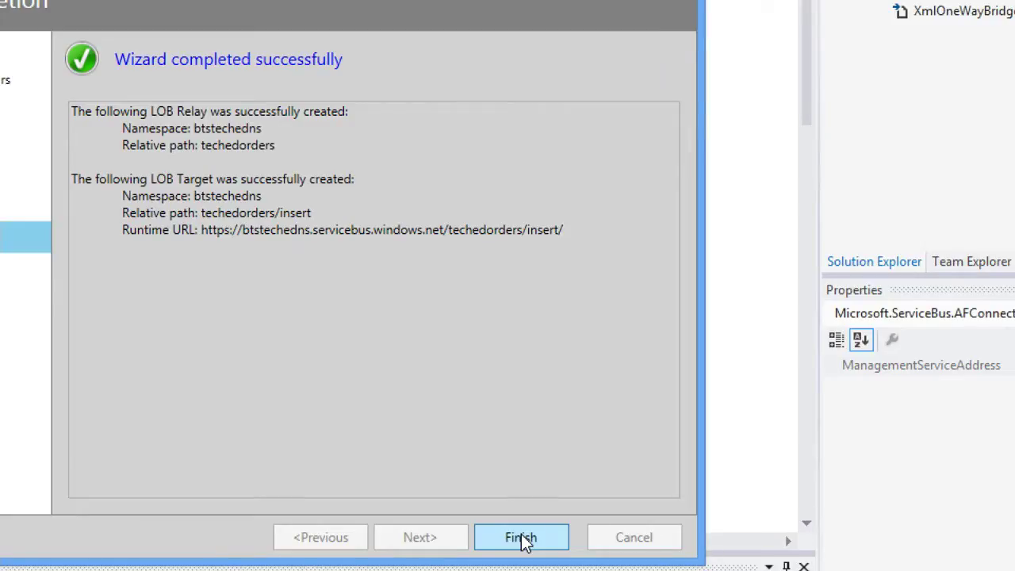
pyautogui.click(521, 538)
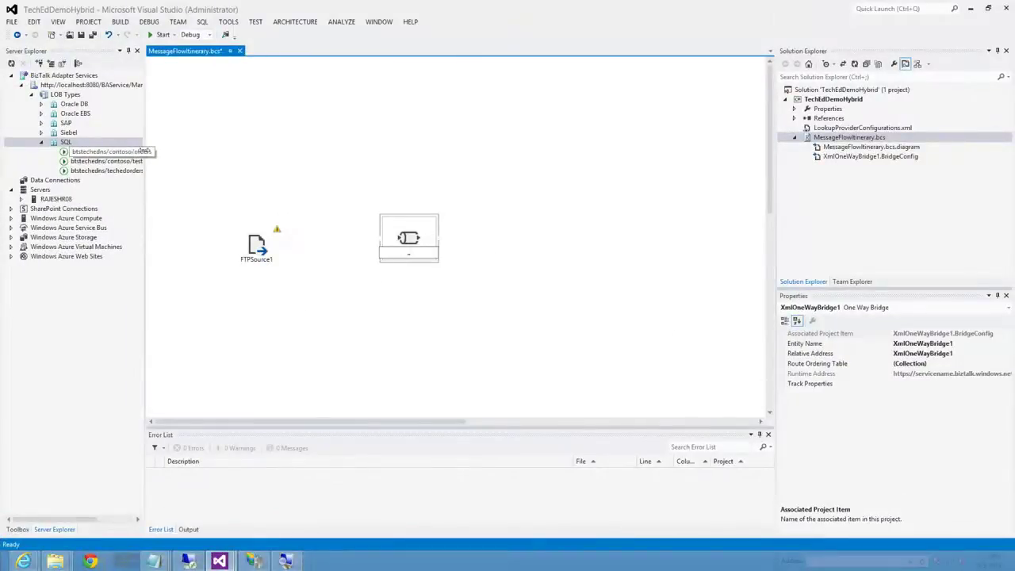
pyautogui.moveTo(145, 168); pyautogui.dragTo(309, 165)
# Step: Start a new SQL target with server ., instance sqlexpress and catalog OrdersDB
pyautogui.click(157, 173)
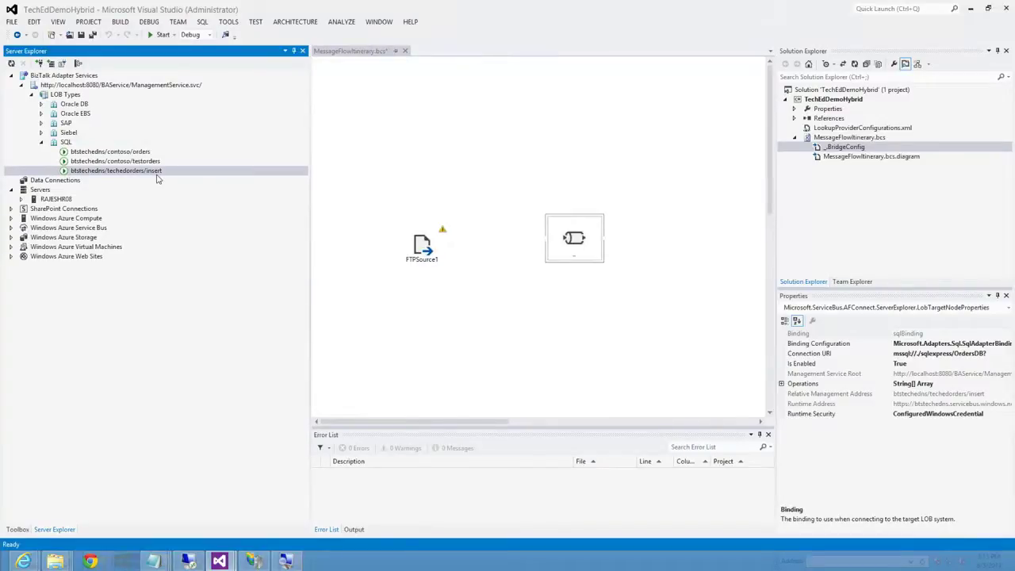
pyautogui.rightClick(66, 143)
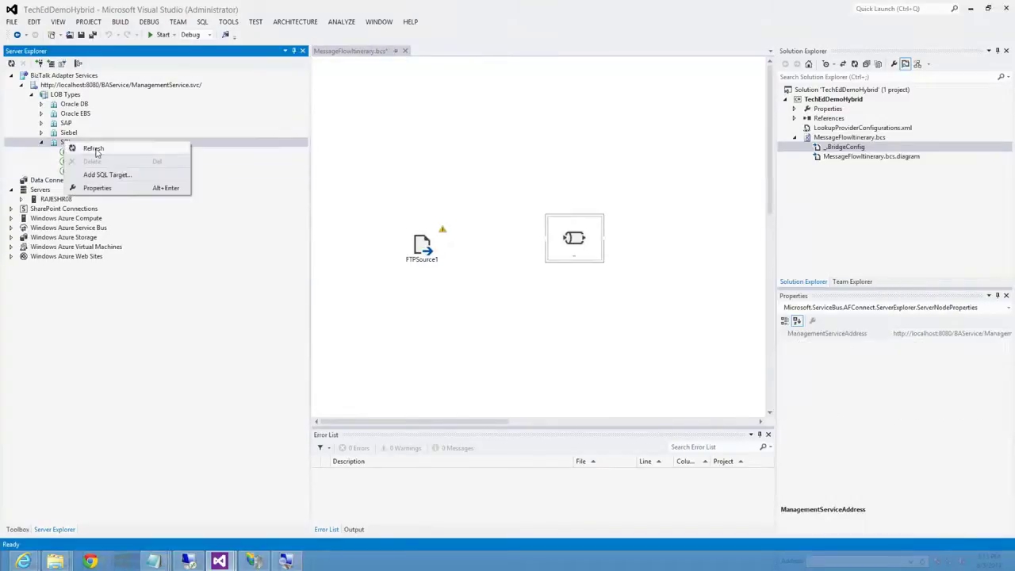
pyautogui.click(93, 174)
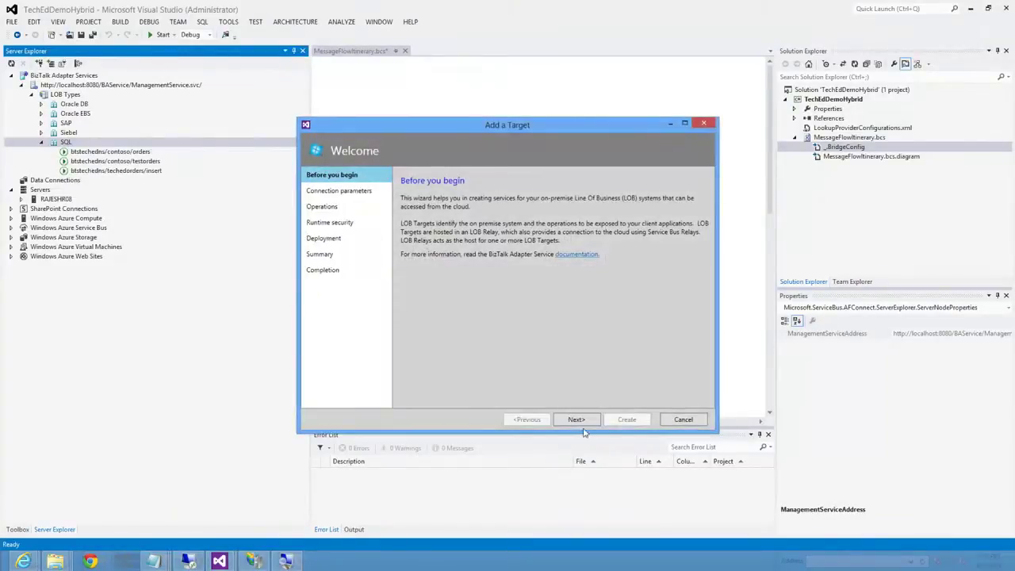
pyautogui.click(577, 419)
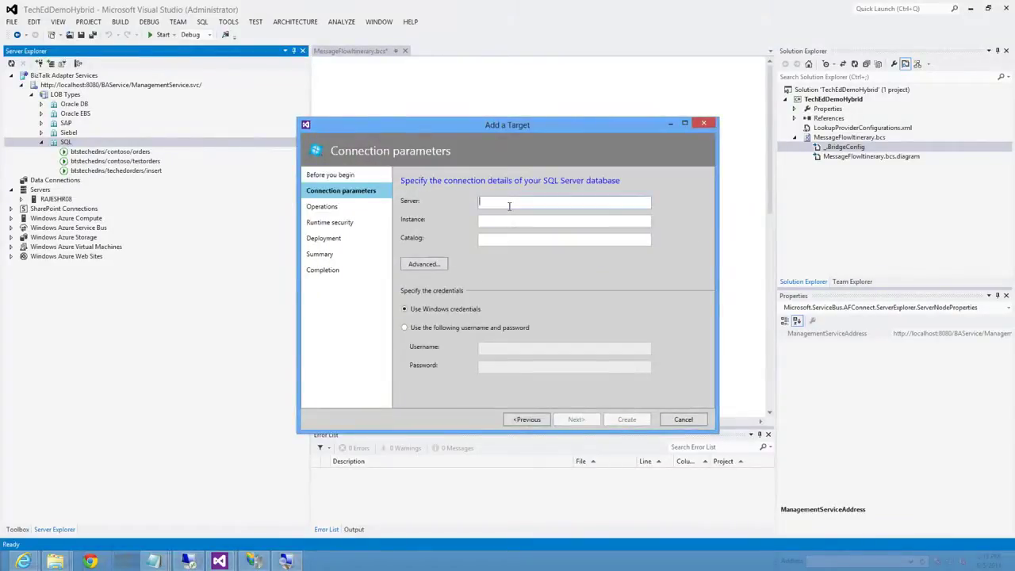
pyautogui.write('.')
pyautogui.press('Tab')
pyautogui.write('sqle')
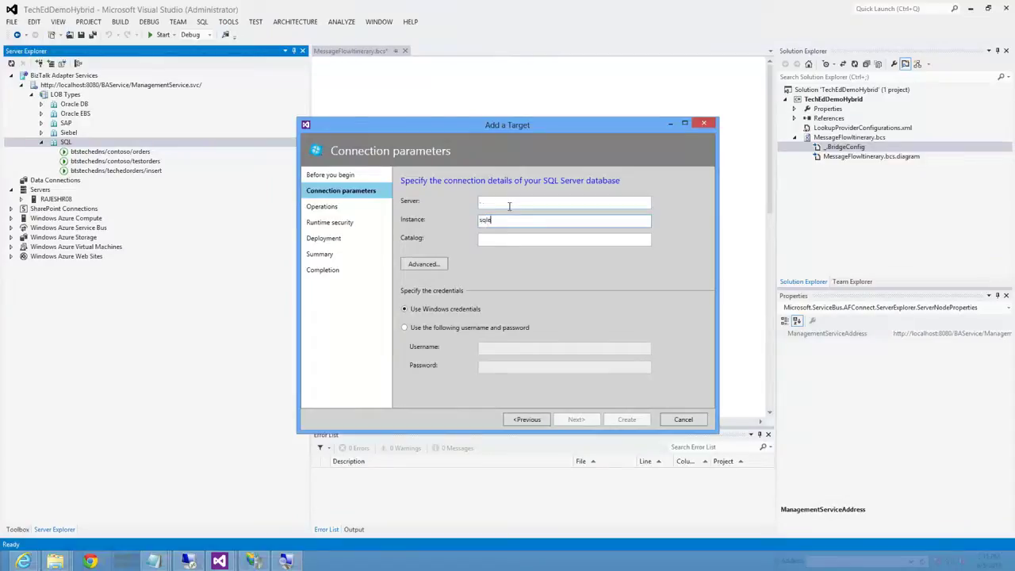
pyautogui.write('xpress')
pyautogui.press('Tab')
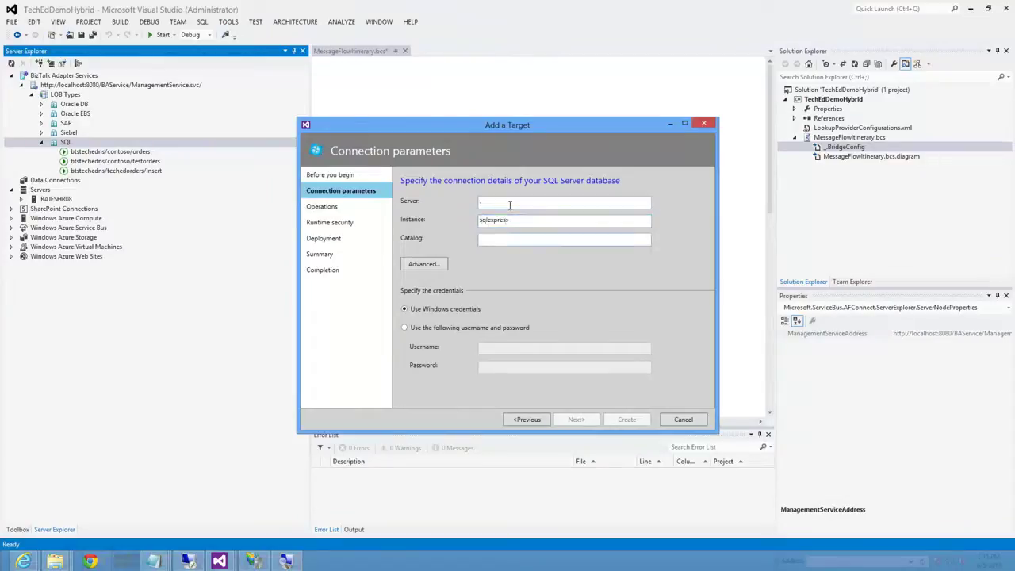
pyautogui.write('OrdersDB')
pyautogui.press('Tab')
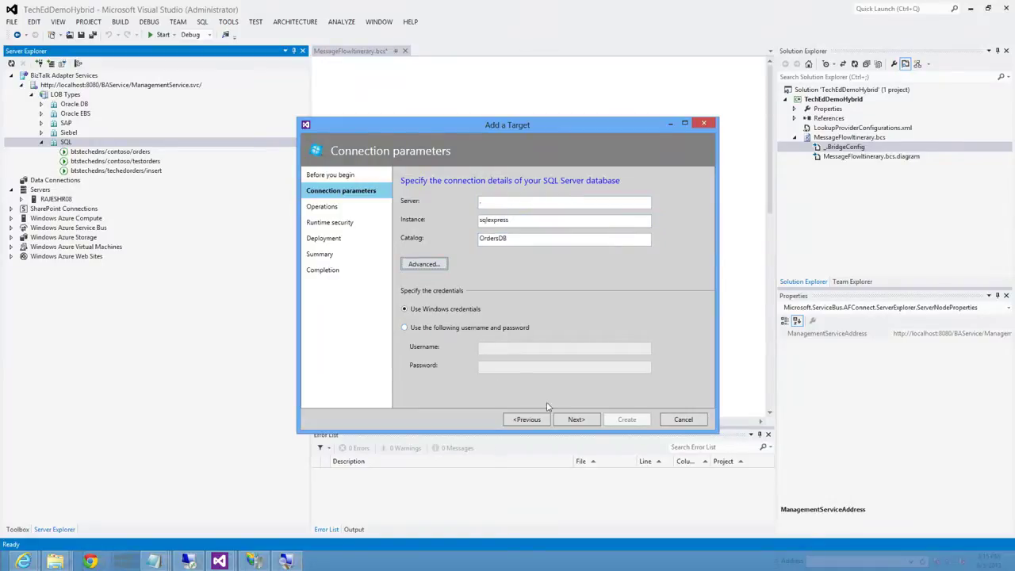
# Step: Select only the Update operation of [dbo].[Orders], replacing the initially added Insert
pyautogui.click(571, 421)
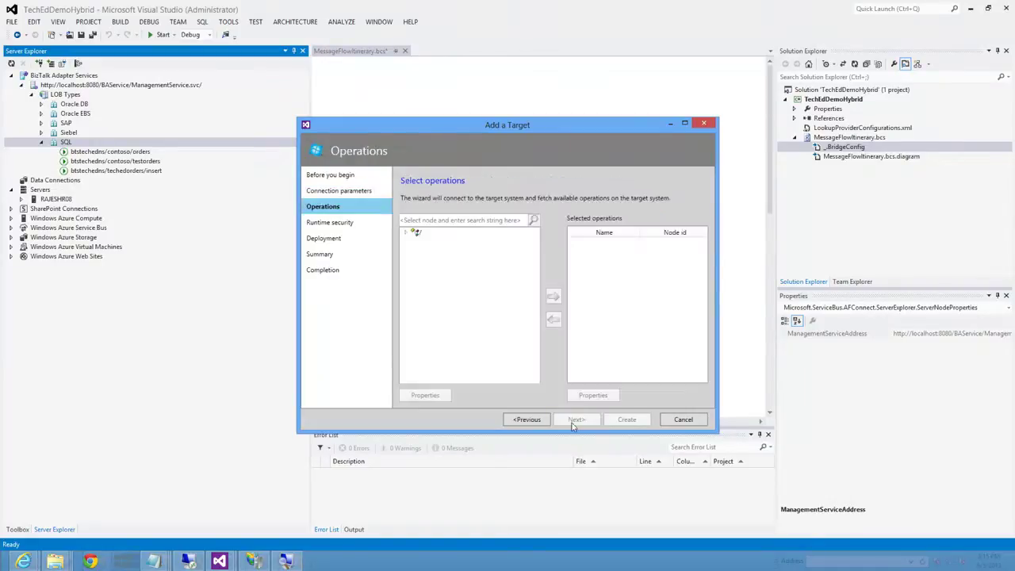
pyautogui.click(406, 233)
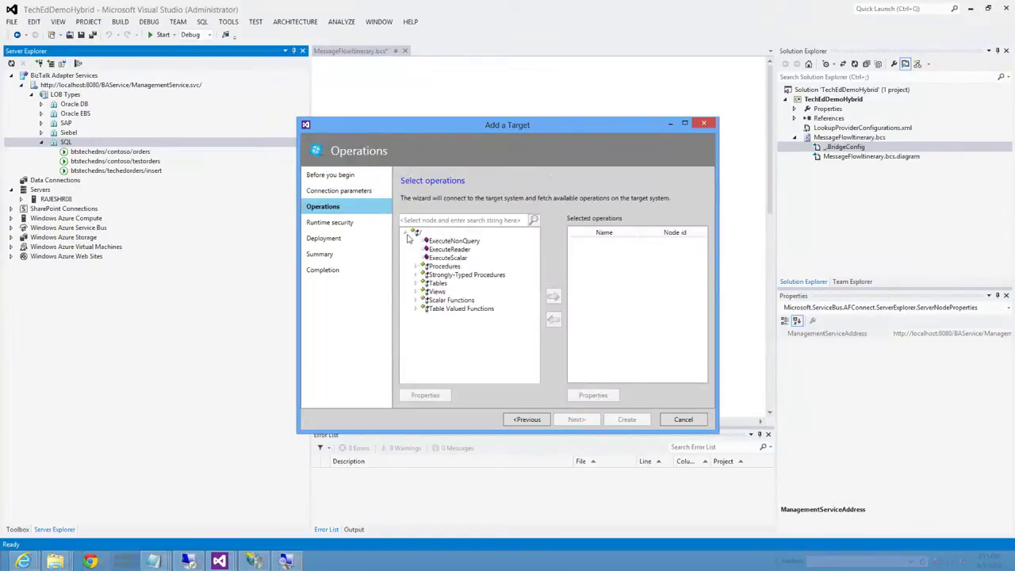
pyautogui.click(415, 283)
pyautogui.click(426, 292)
pyautogui.click(453, 308)
pyautogui.click(550, 298)
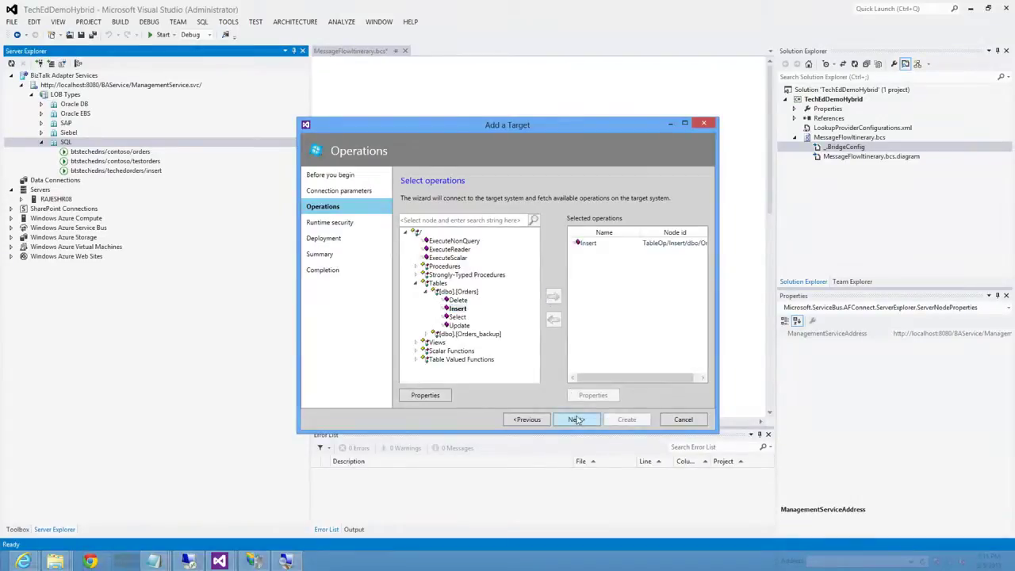
pyautogui.click(575, 419)
pyautogui.click(542, 419)
pyautogui.click(588, 244)
pyautogui.click(554, 320)
pyautogui.click(460, 325)
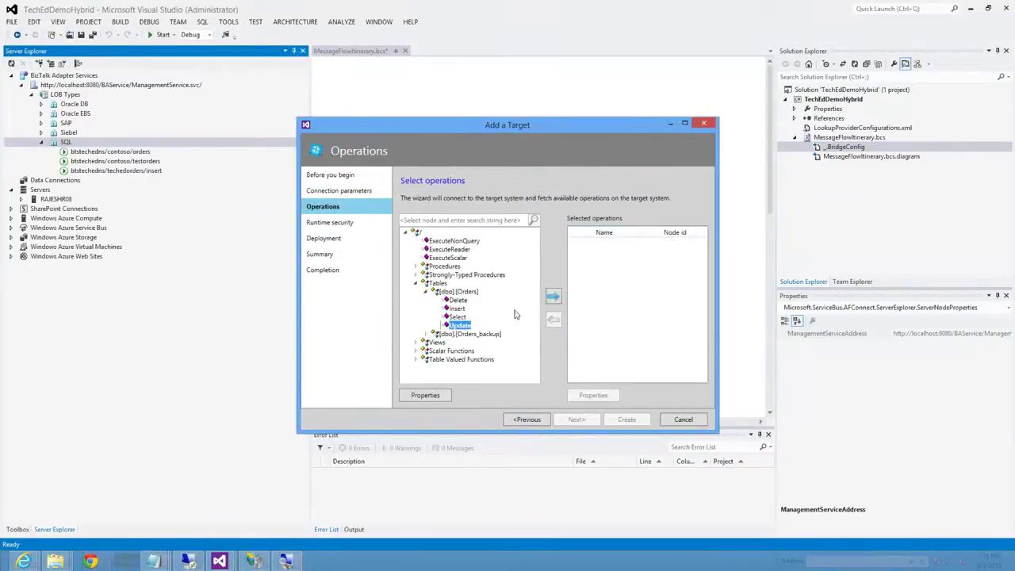
pyautogui.click(553, 296)
pyautogui.click(577, 420)
# Step: Set the runtime security type to Fixed Windows credential
pyautogui.click(544, 320)
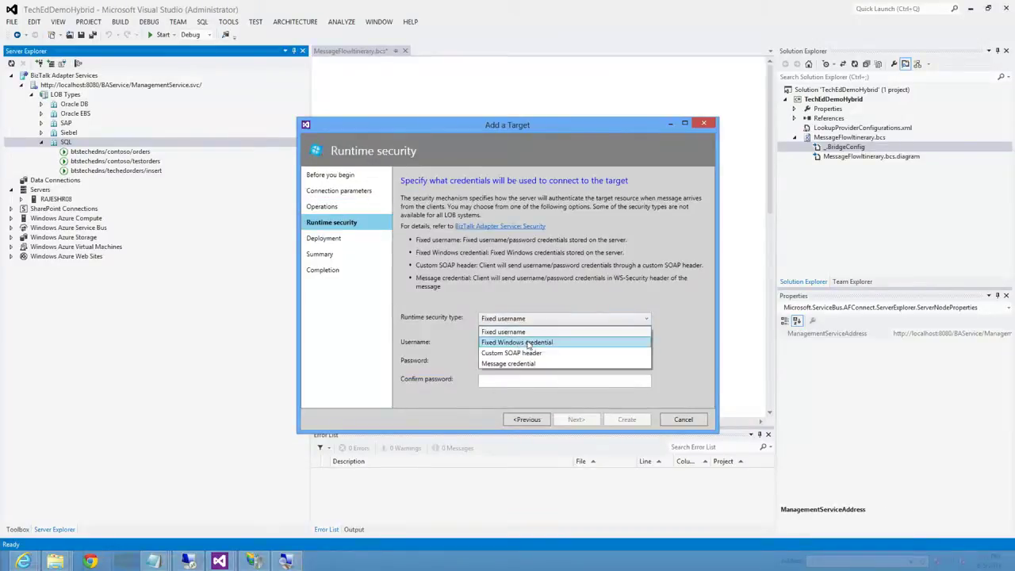
pyautogui.click(516, 342)
pyautogui.click(515, 343)
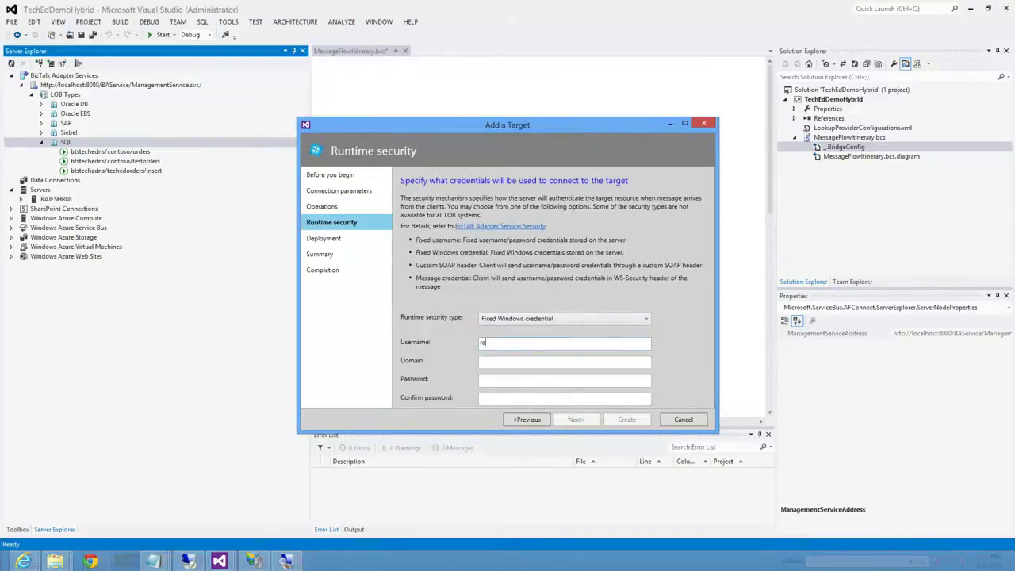
# Step: Enter the Windows account username, domain, password and password confirmation, then continue to Deployment
pyautogui.press('Tab')
pyautogui.write('fareast')
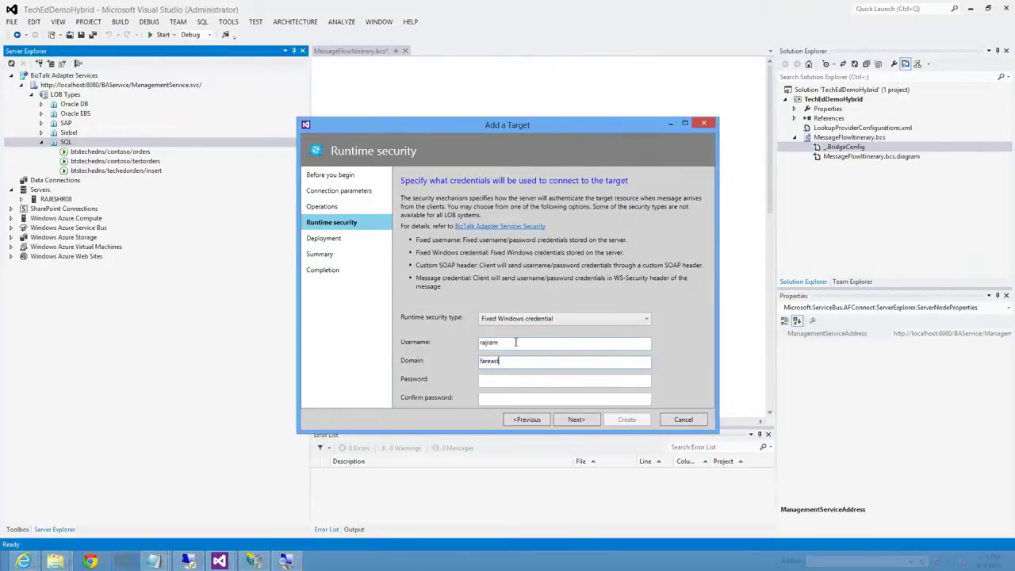
pyautogui.press('Tab')
pyautogui.write('*************')
pyautogui.press('Tab')
pyautogui.write('***********')
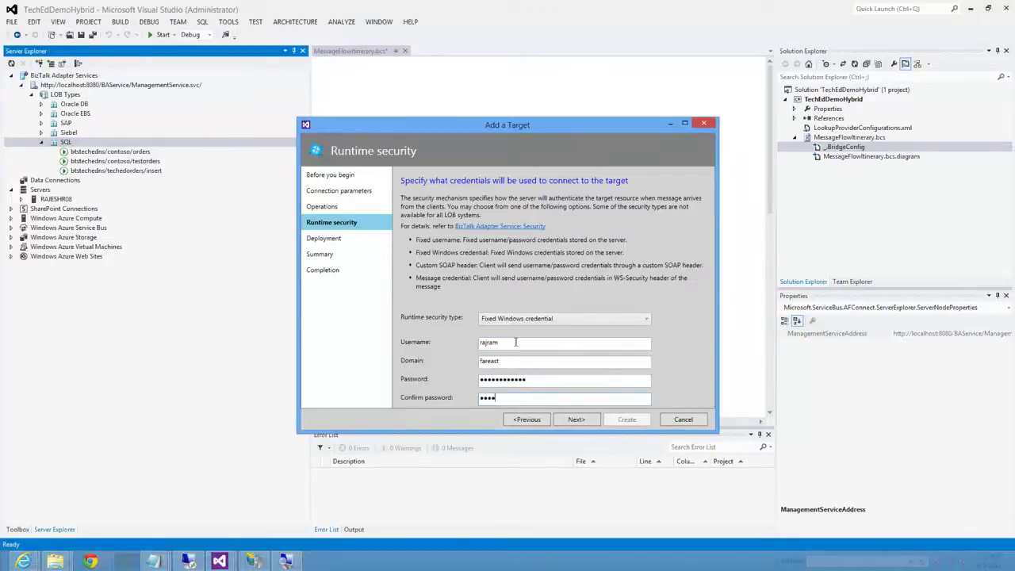
pyautogui.write('**')
pyautogui.click(577, 418)
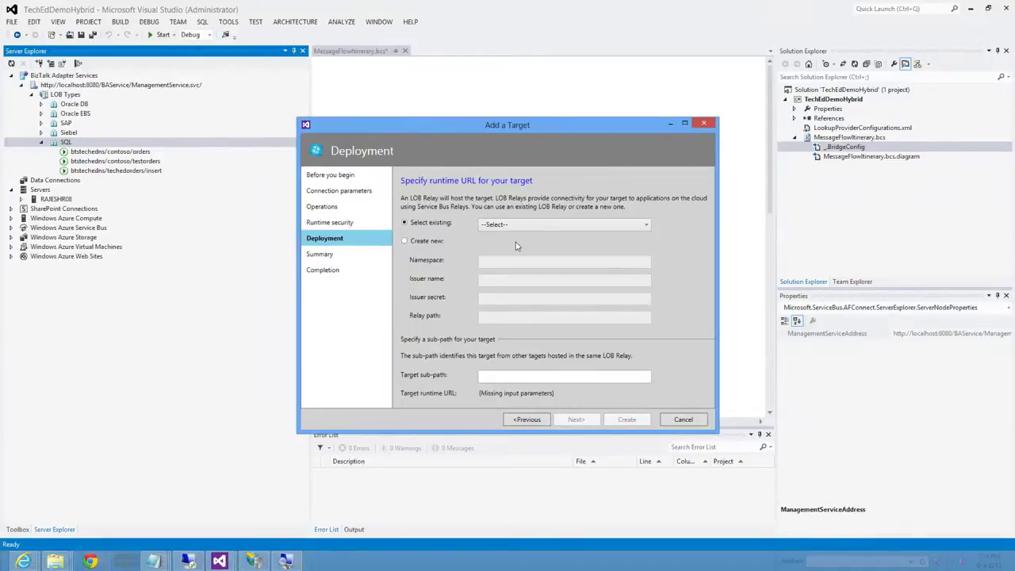
pyautogui.click(566, 229)
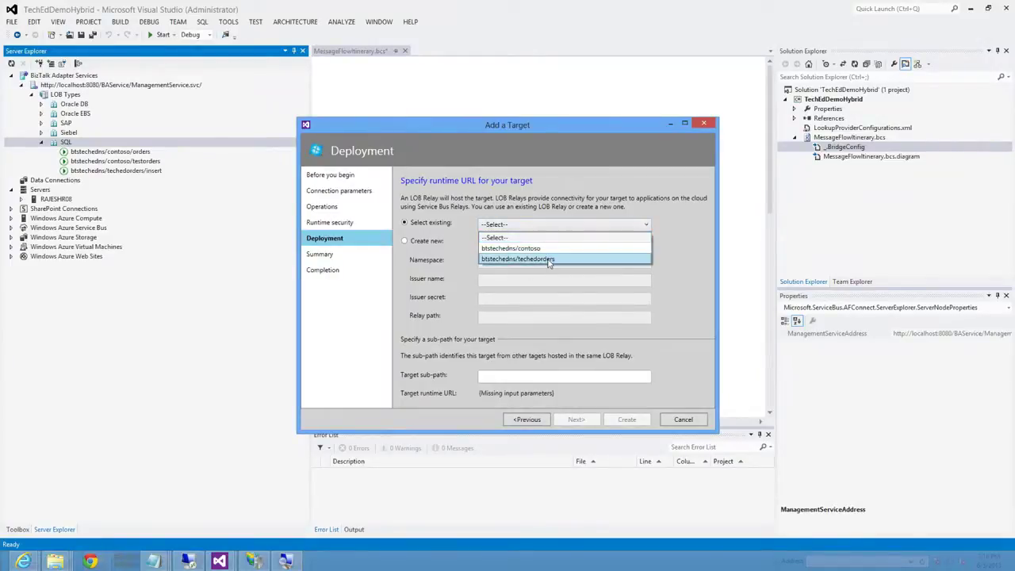
# Step: Host the target on existing relay btstechedns/techedorders with sub-path update and create it
pyautogui.click(548, 259)
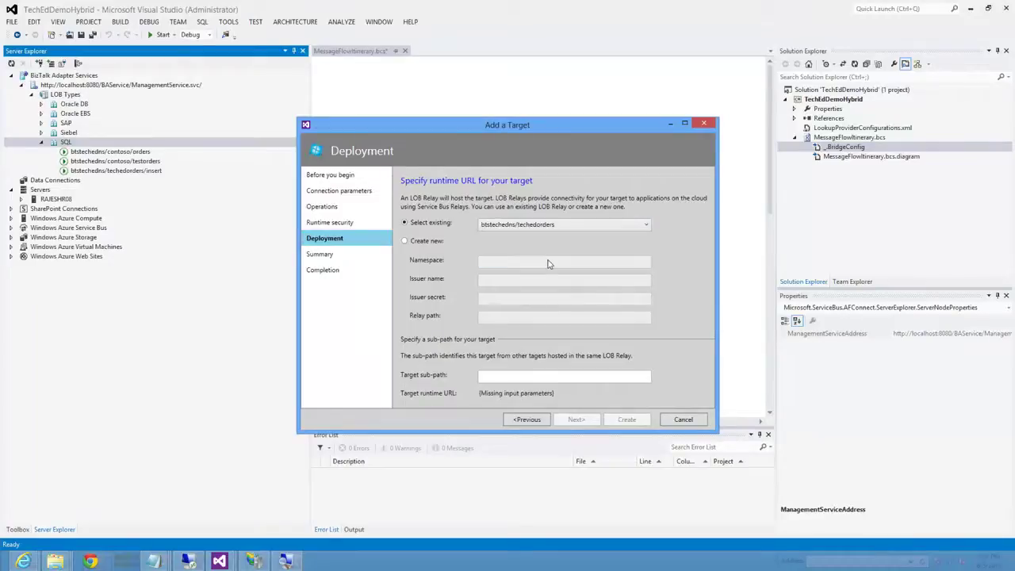
pyautogui.click(543, 374)
pyautogui.write('update')
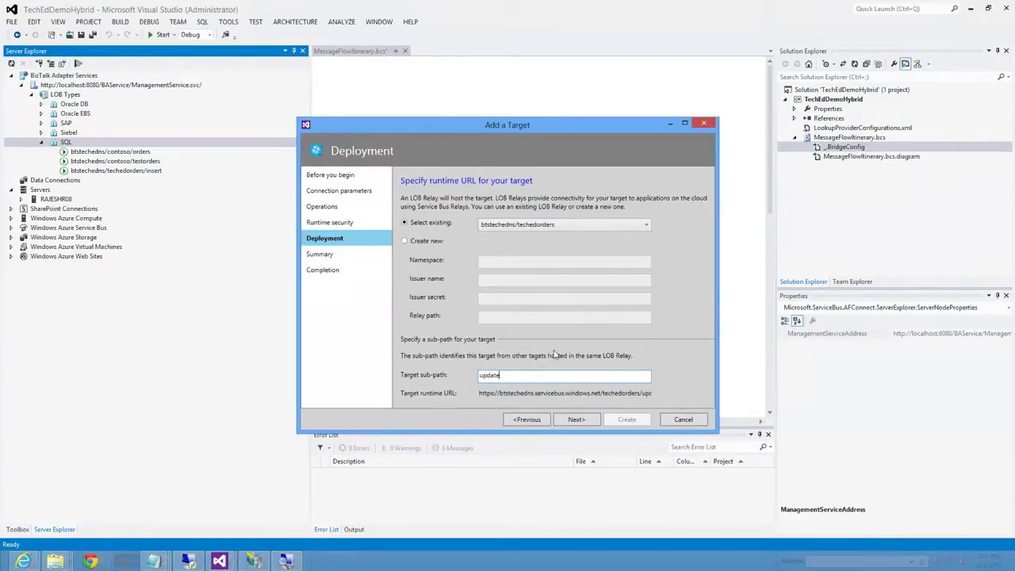
pyautogui.click(585, 422)
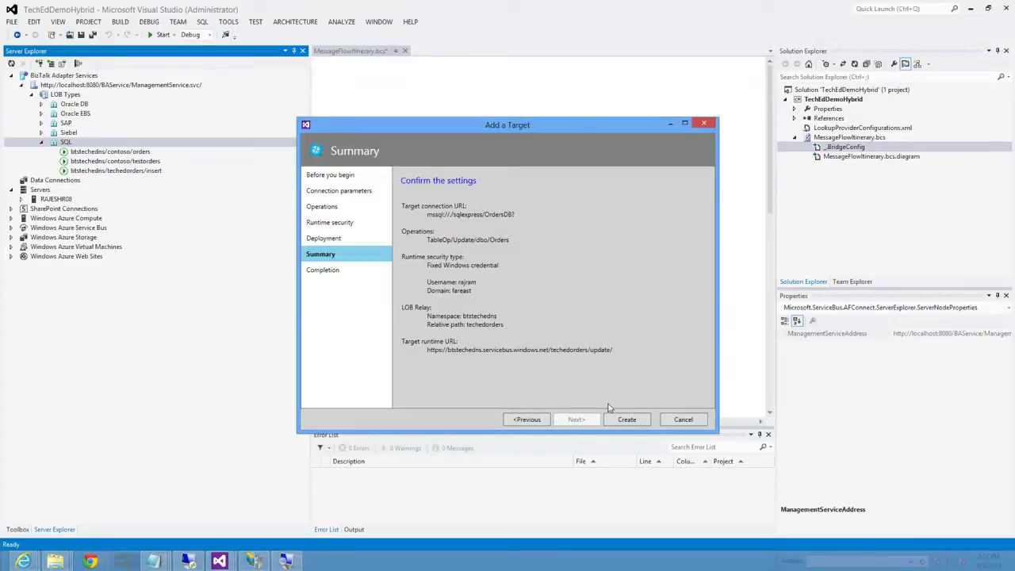
pyautogui.click(633, 421)
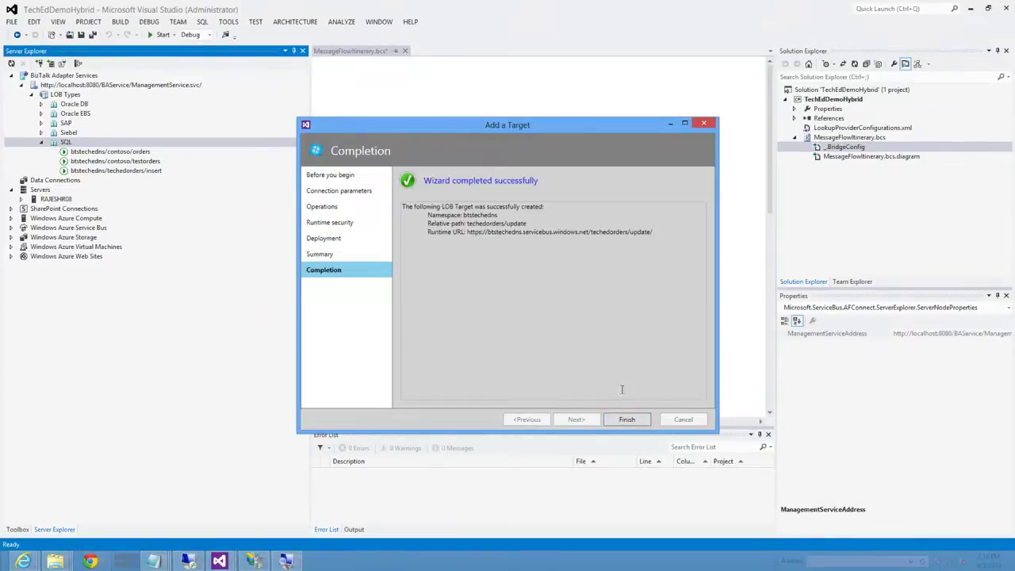
pyautogui.click(625, 418)
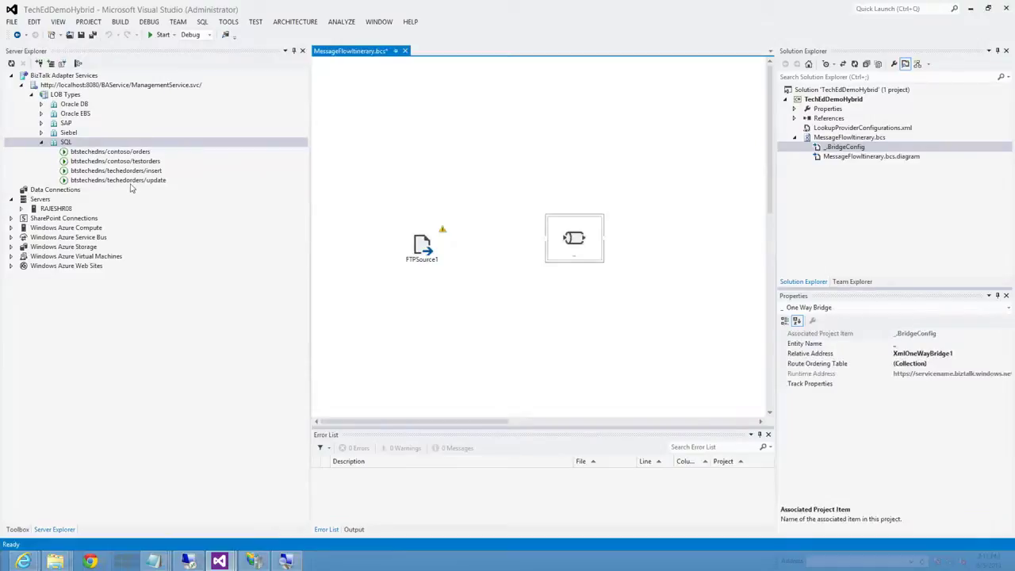
# Step: Check the properties of the contoso/testorders, techedorders/insert and techedorders/update targets
pyautogui.click(116, 163)
pyautogui.click(117, 170)
pyautogui.click(116, 181)
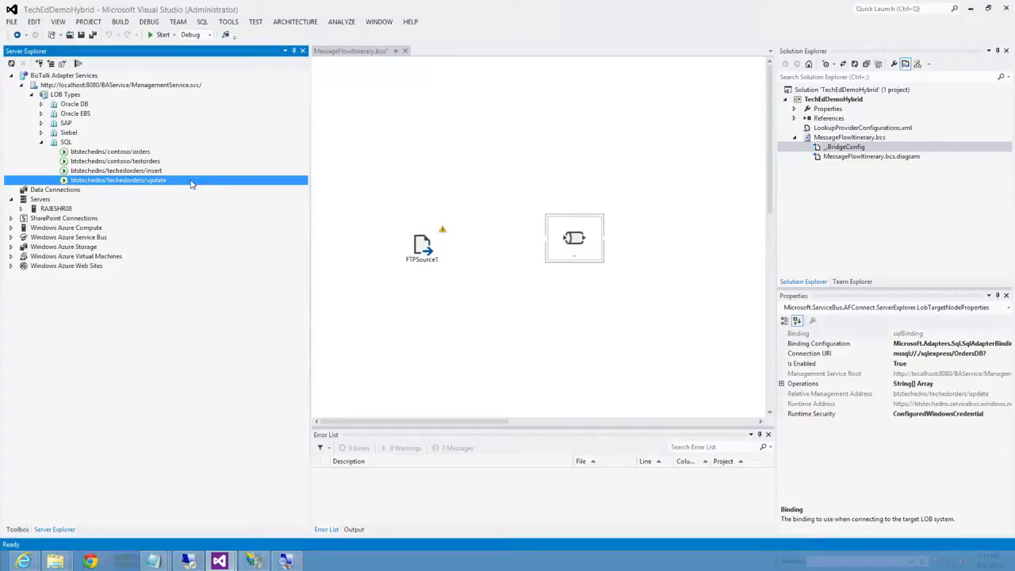
# Step: Add the techedorders/insert target's schemas to TechEdDemoHybrid
pyautogui.click(143, 171)
pyautogui.rightClick(143, 171)
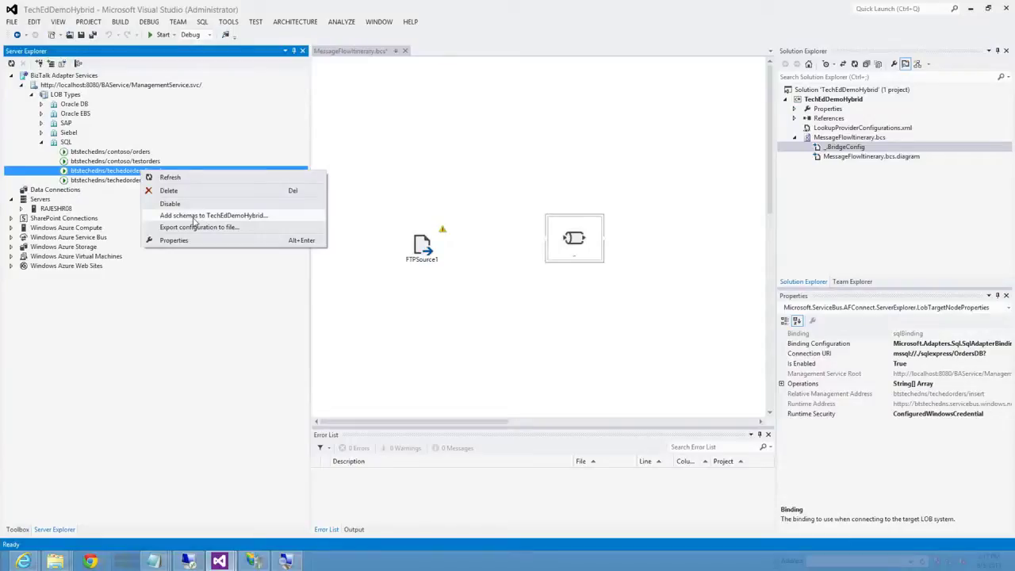
pyautogui.click(194, 219)
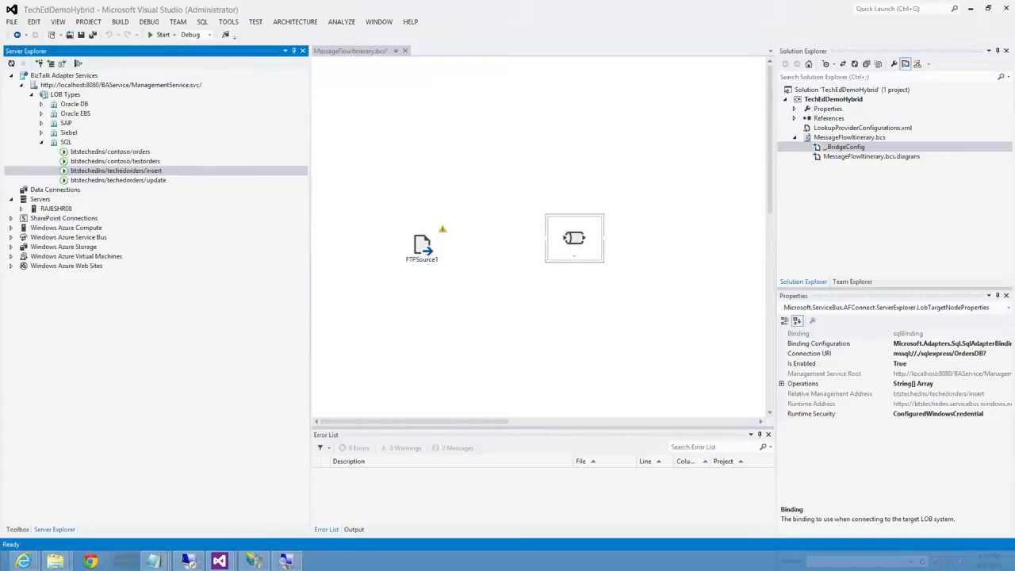
# Step: Generate the schemas with the default prefix into the LOB Schemas folder
pyautogui.moveTo(649, 169); pyautogui.dragTo(613, 145)
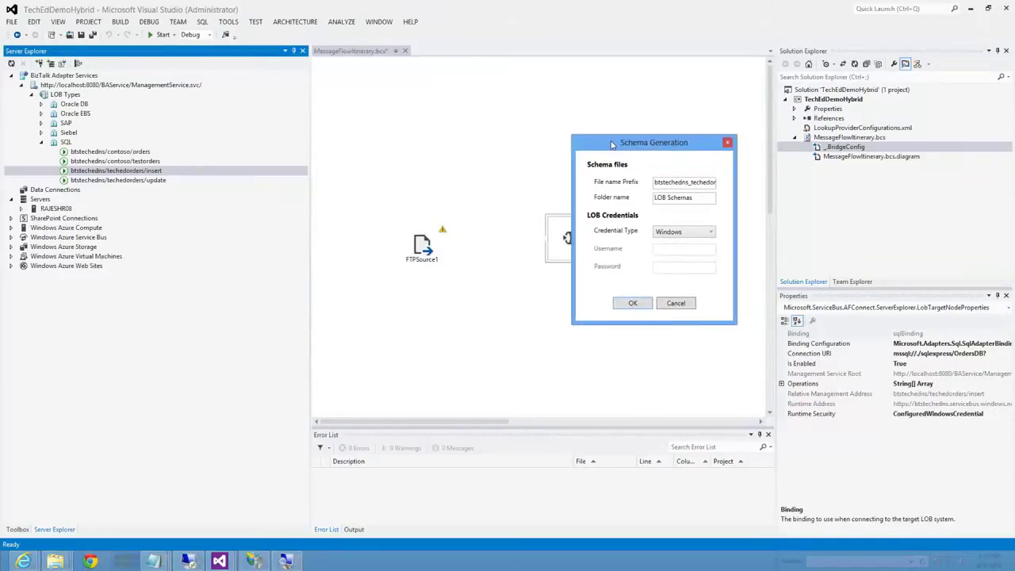
pyautogui.click(704, 184)
pyautogui.click(632, 304)
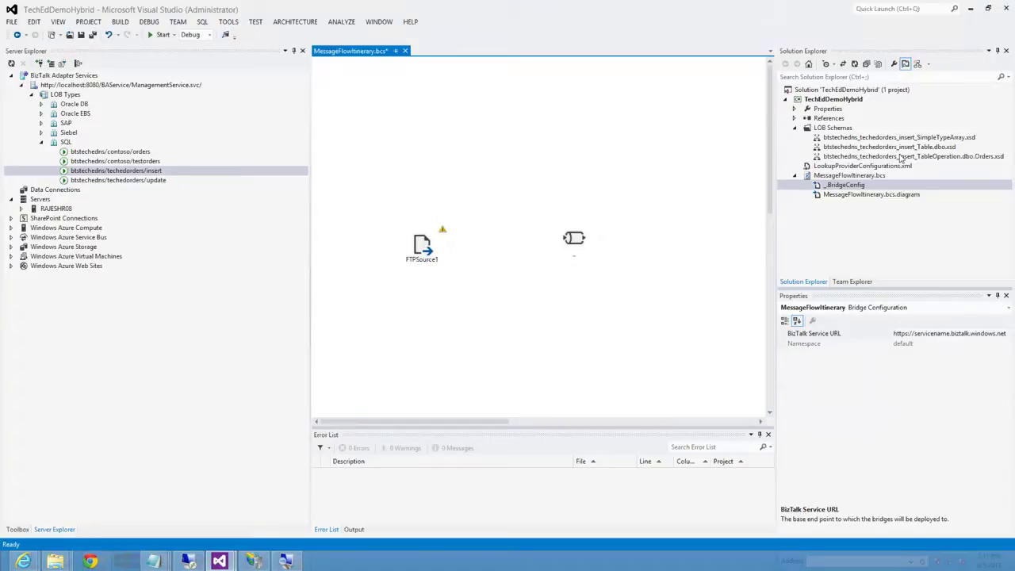
# Step: Open the TableOperation Orders schema and expand Insert, Rows, ns3:Orders and InsertResponse
pyautogui.doubleClick(899, 157)
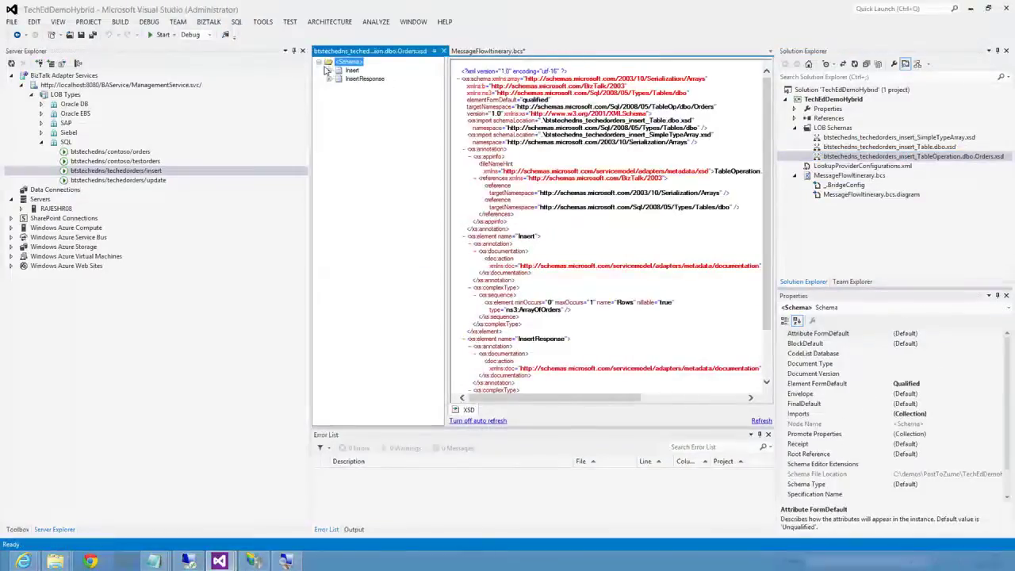
pyautogui.click(329, 71)
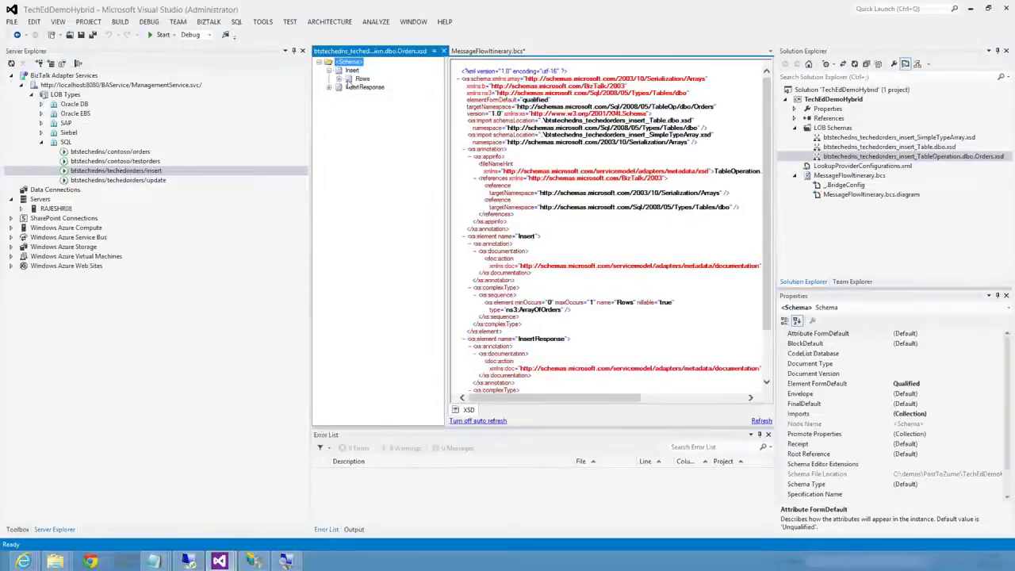
pyautogui.click(339, 79)
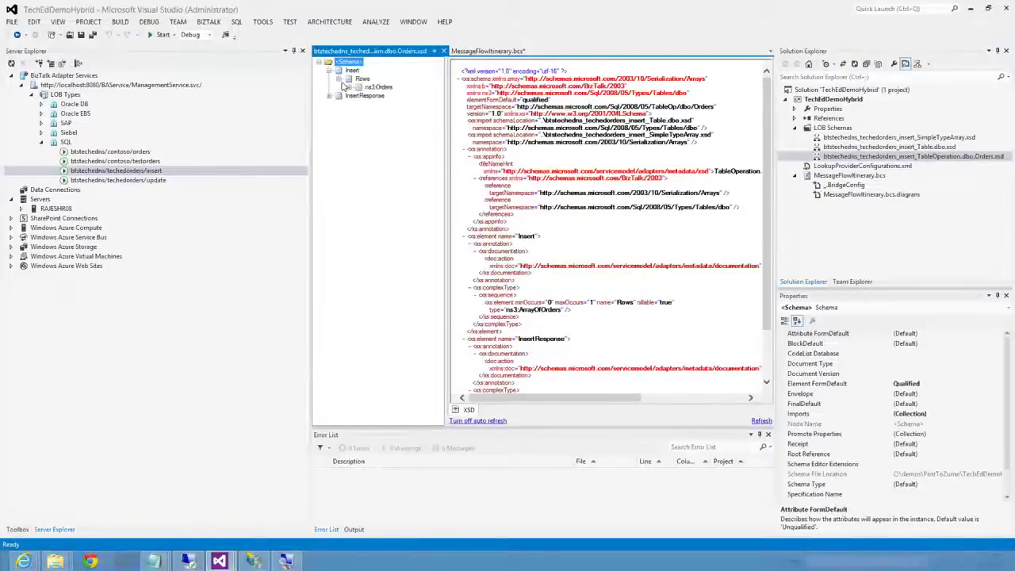
pyautogui.click(349, 87)
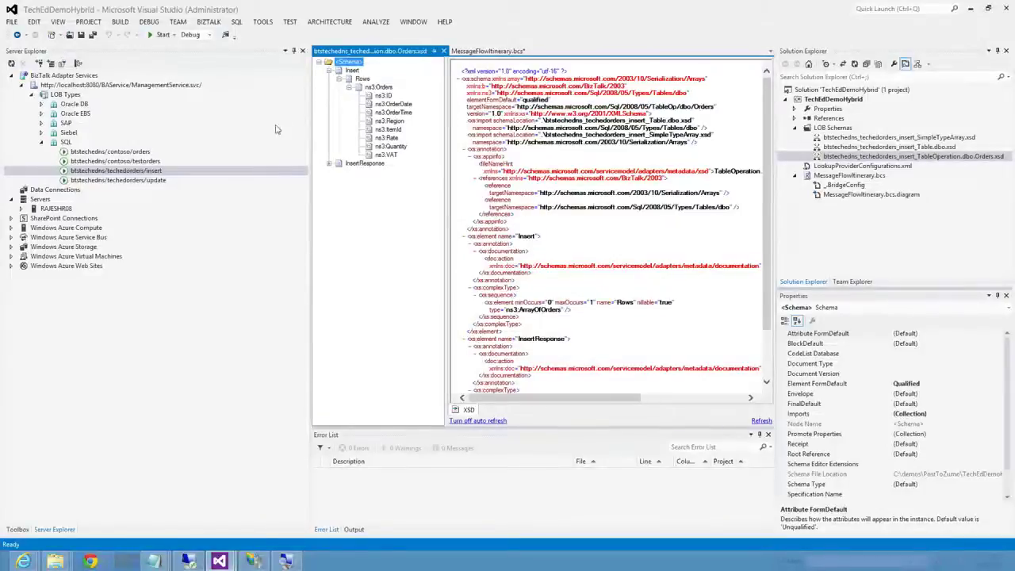
pyautogui.click(329, 163)
pyautogui.click(339, 172)
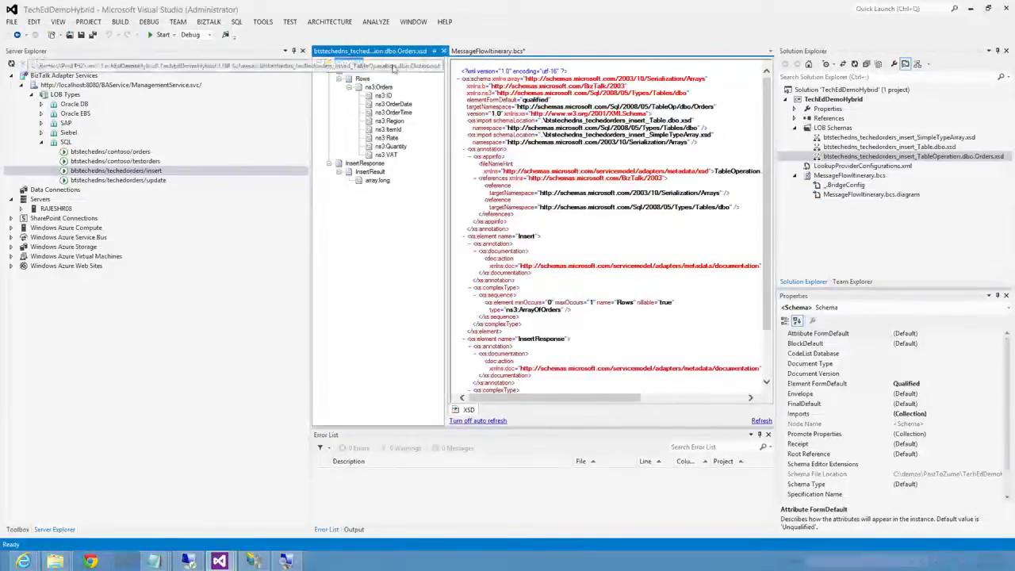
# Step: Close the Orders schema, select the insert target, and switch to IIS Manager
pyautogui.click(444, 51)
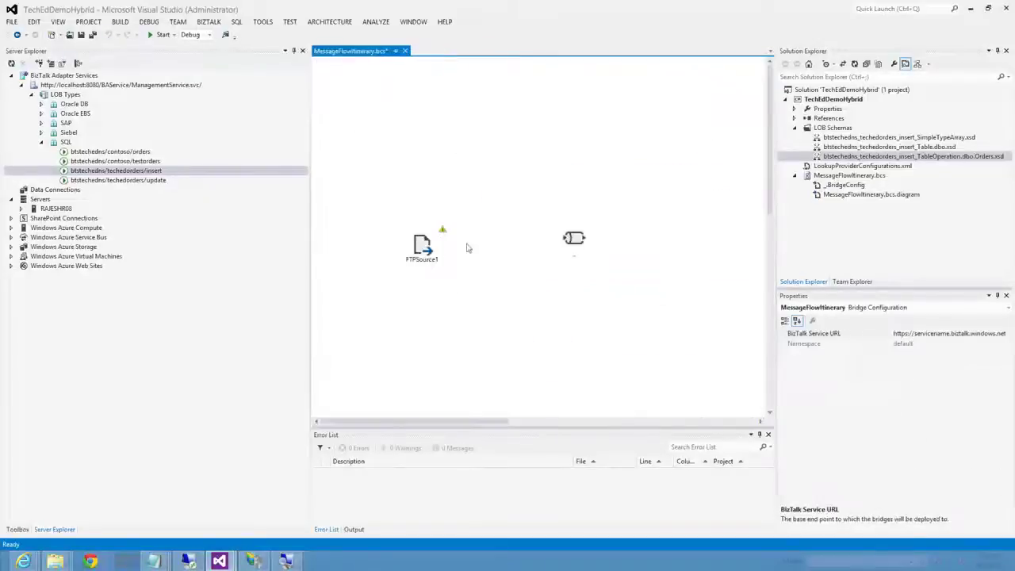
pyautogui.click(116, 172)
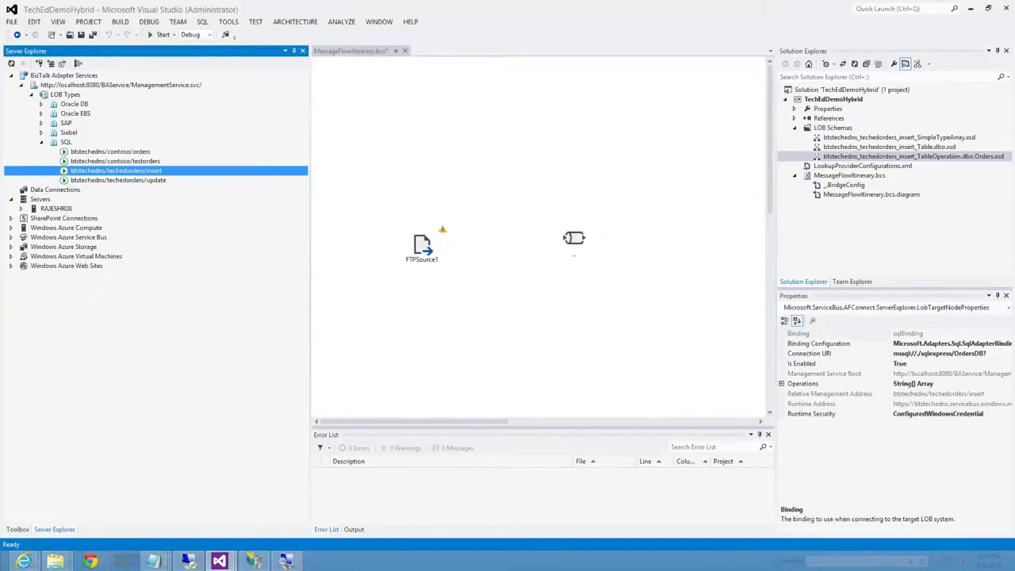
pyautogui.hotkey('alt', 'Tab')
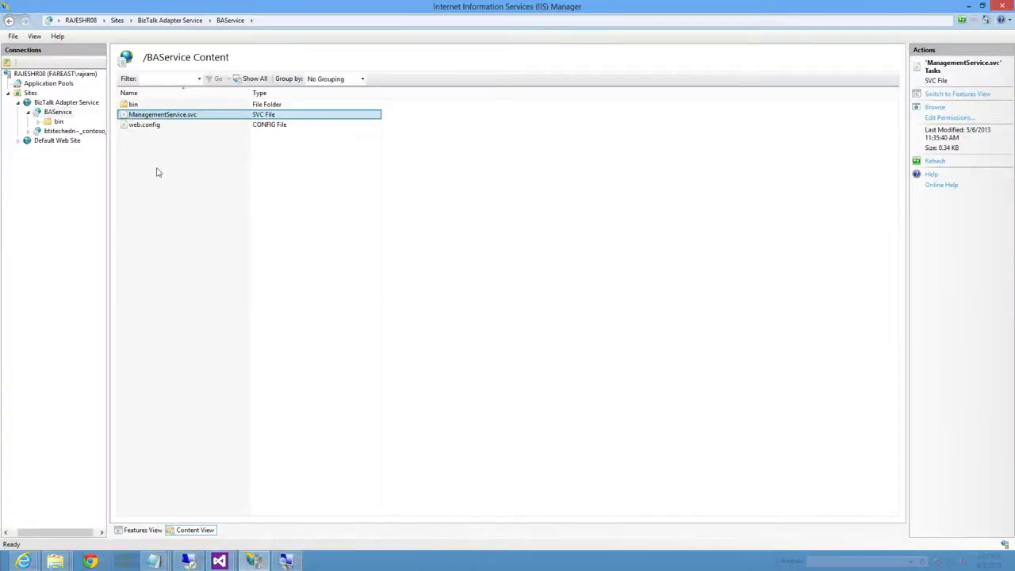
# Step: Refresh BizTalk Adapter Service and view btstechedn~_techedorders_2's bin, RuntimeService.svc and web.config
pyautogui.rightClick(46, 114)
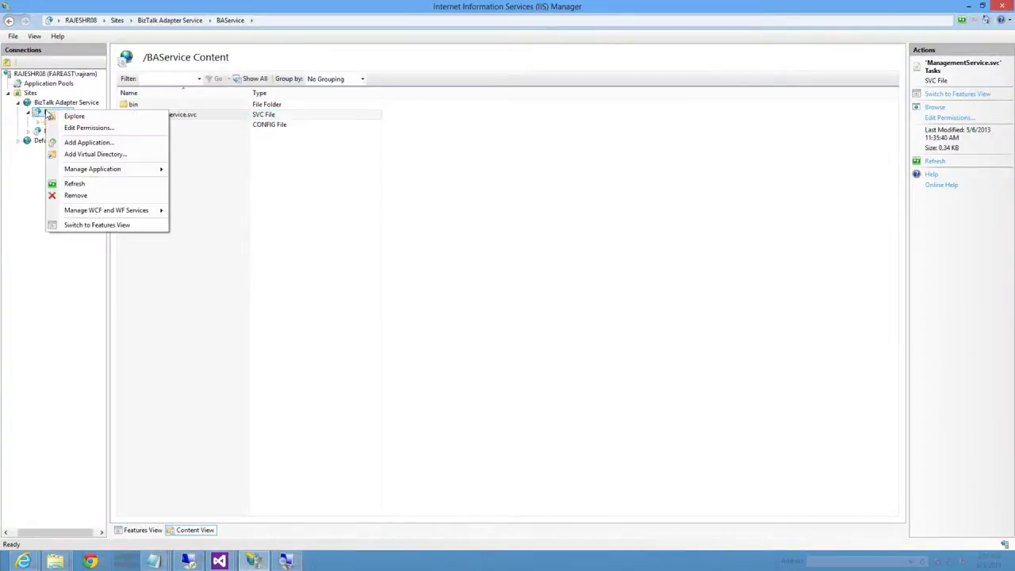
pyautogui.click(36, 102)
pyautogui.rightClick(33, 101)
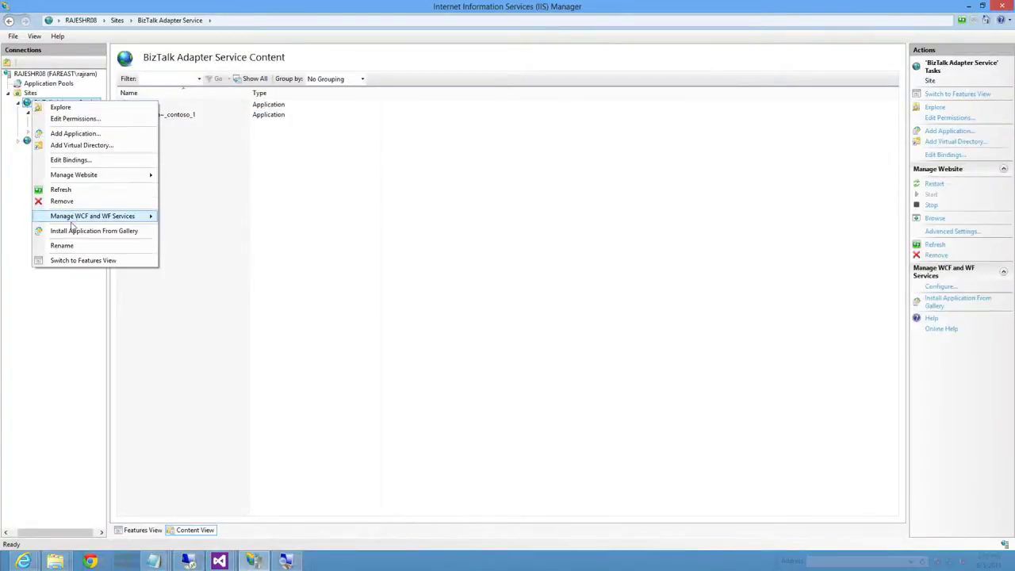
pyautogui.click(95, 190)
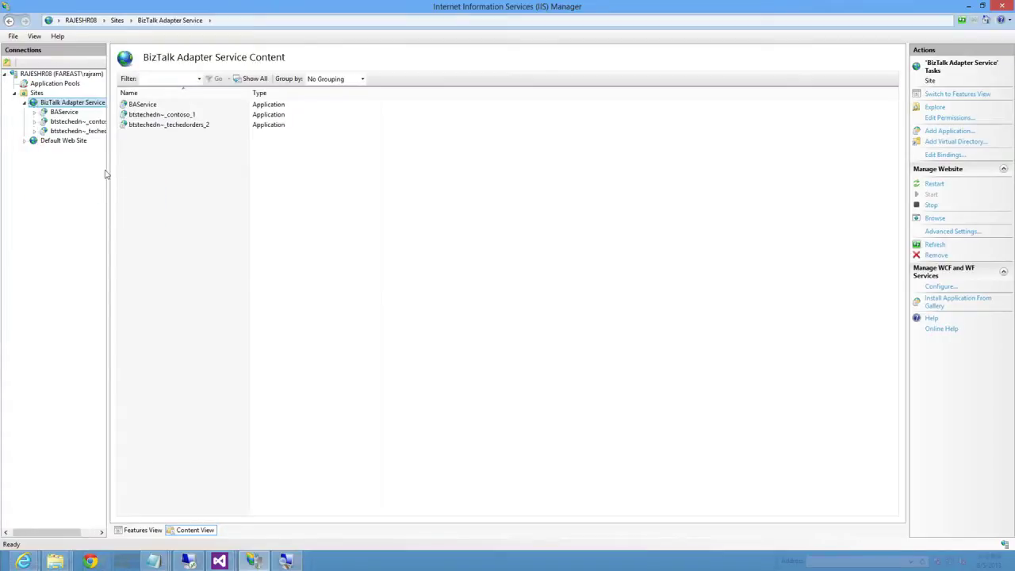
pyautogui.moveTo(108, 162); pyautogui.dragTo(251, 165)
pyautogui.click(98, 133)
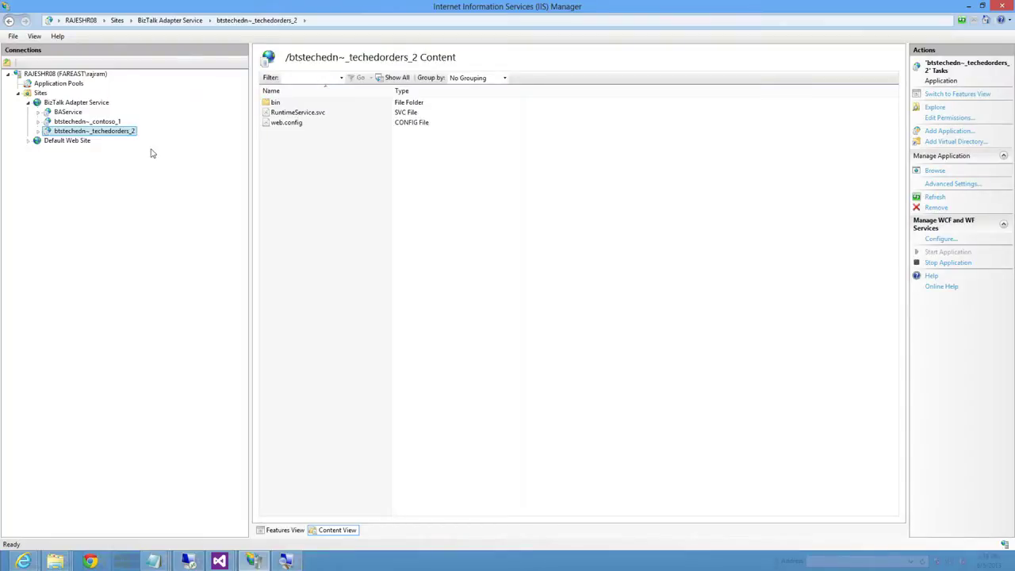
pyautogui.click(222, 558)
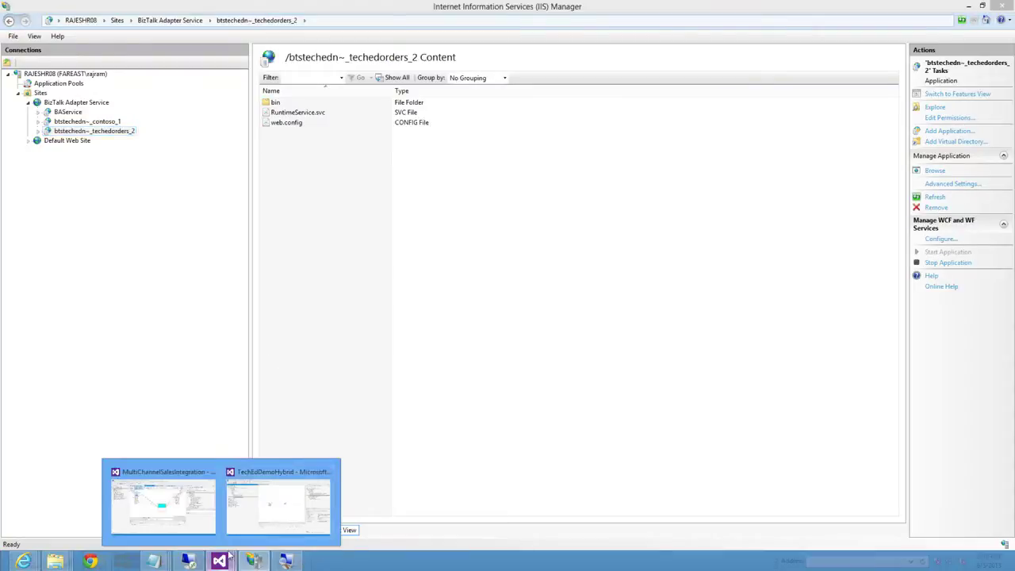
# Step: Select the techedorders insert target's Runtime Address value for copying, then return to Internet Explorer
pyautogui.click(269, 525)
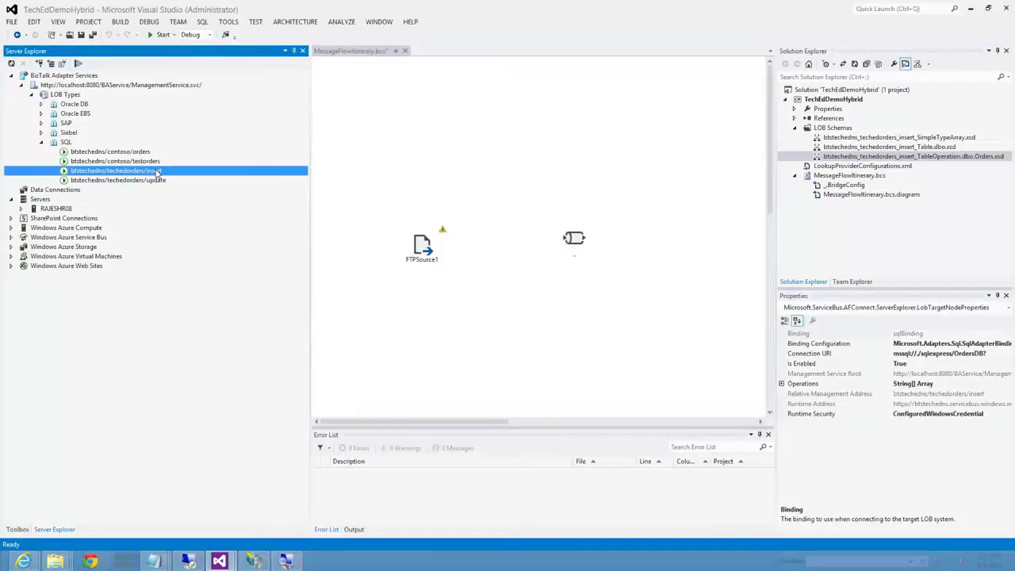
pyautogui.click(954, 404)
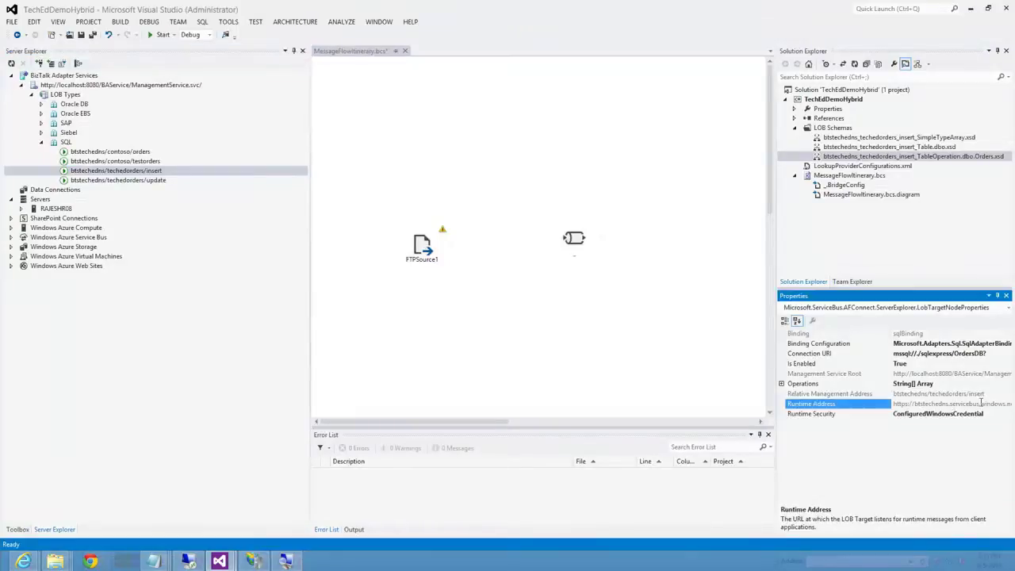
pyautogui.hotkey('ctrl', 'a')
pyautogui.hotkey('ctrl', 'c')
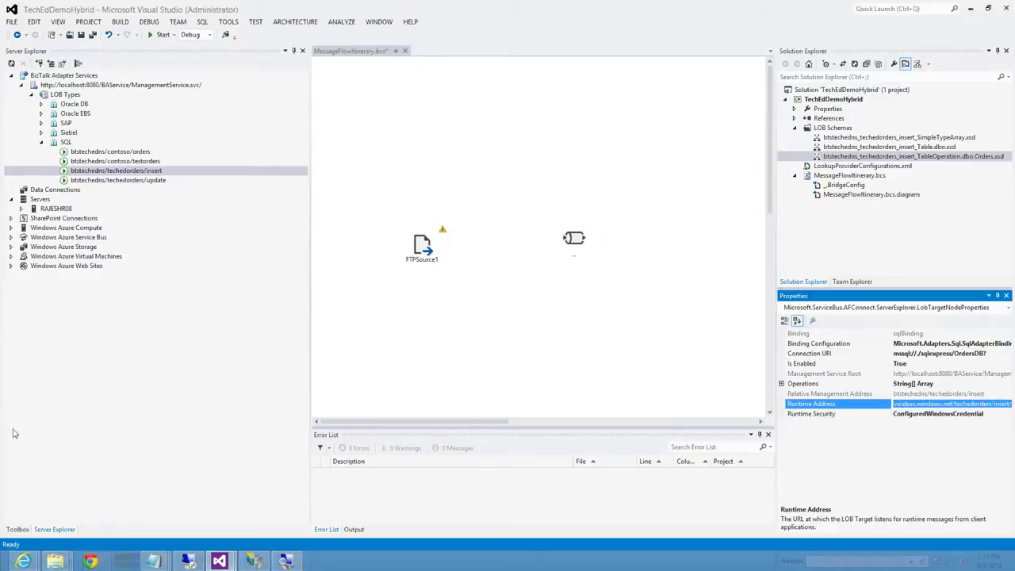
pyautogui.moveTo(35, 562)
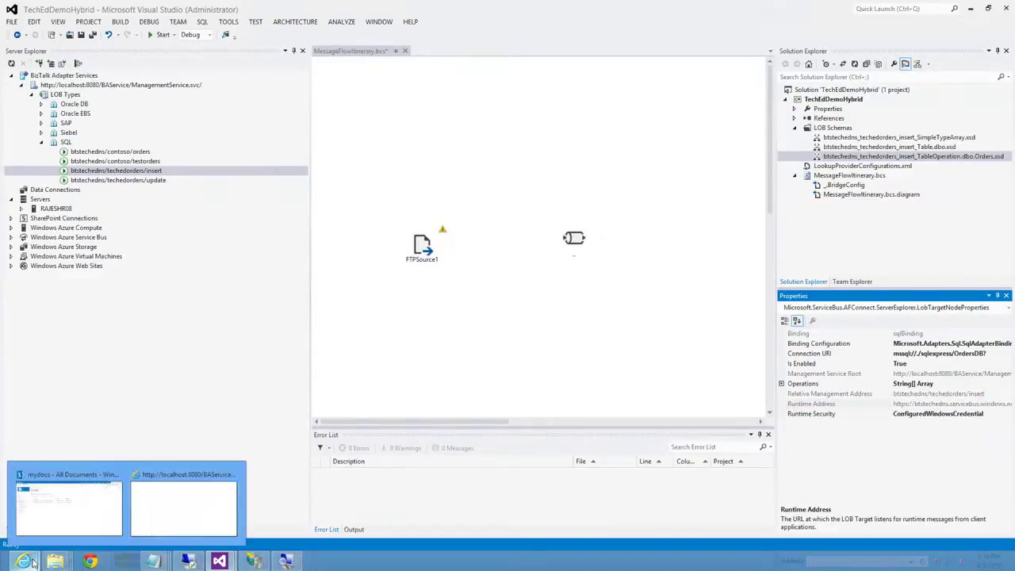
pyautogui.click(187, 519)
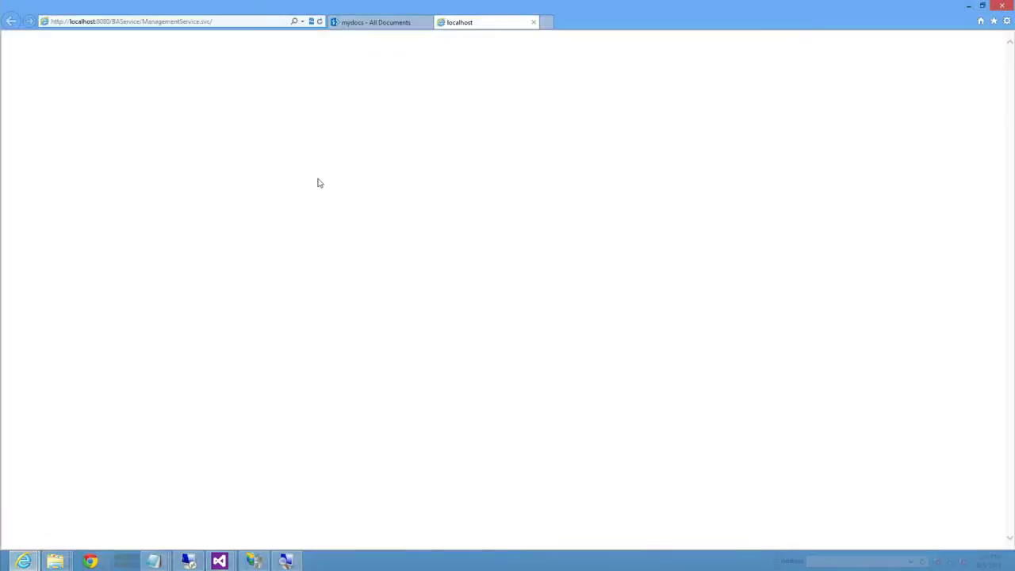
# Step: Load the copied runtime address in a new tab, confirm the 401 missing-token error, then close it and minimize IE
pyautogui.click(547, 22)
pyautogui.hotkey('ctrl', 'v')
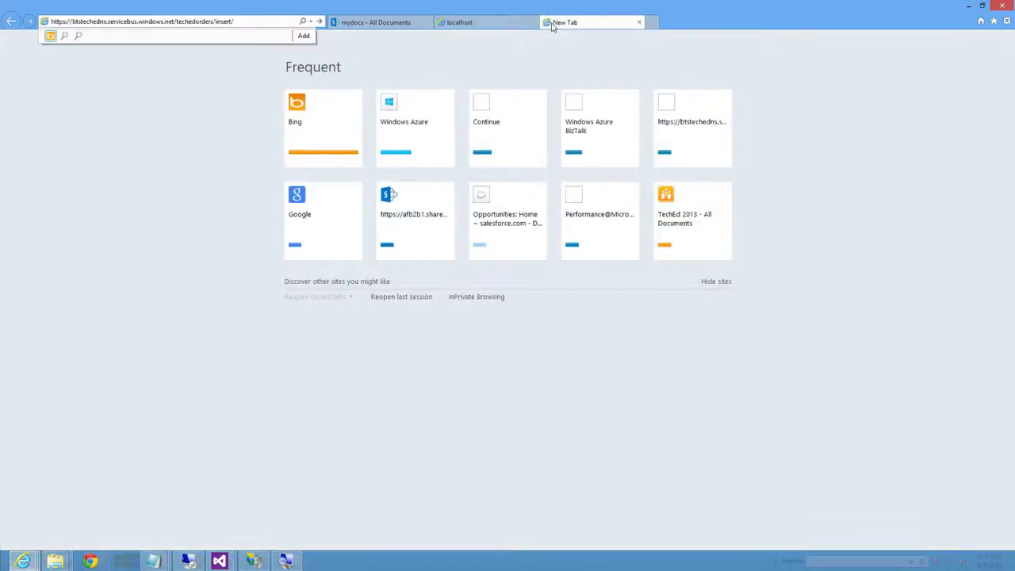
pyautogui.press('Return')
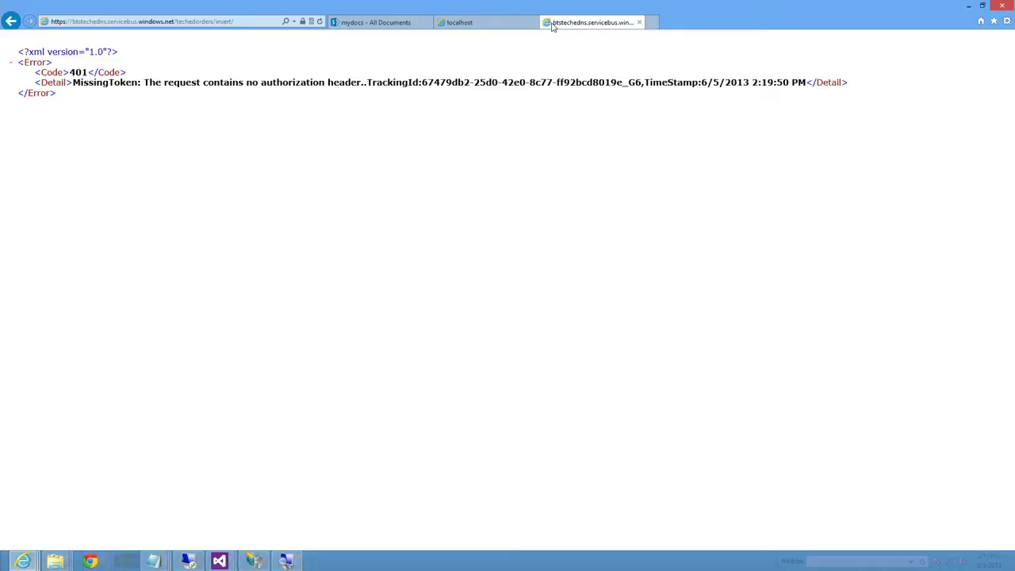
pyautogui.click(639, 22)
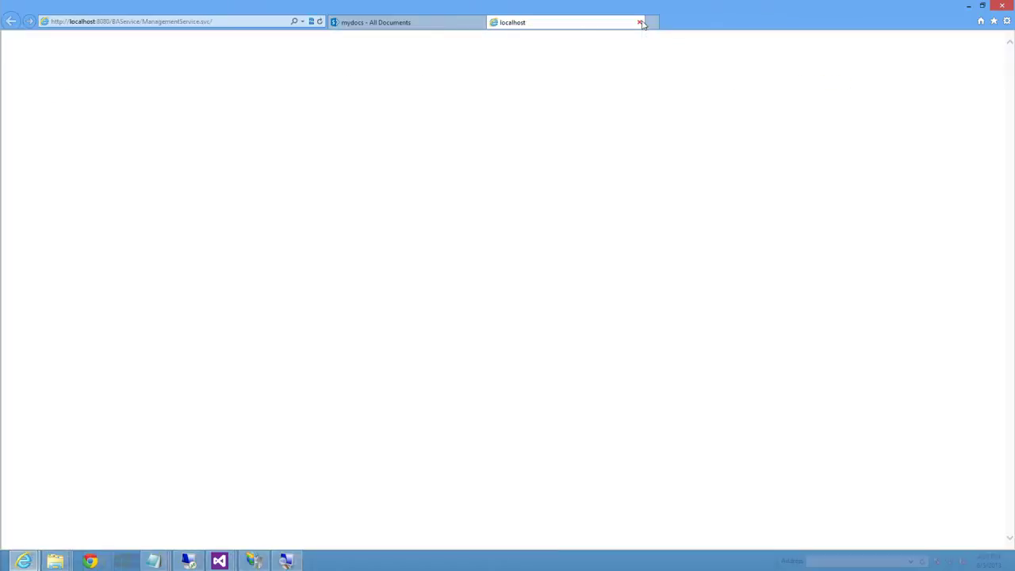
pyautogui.click(968, 6)
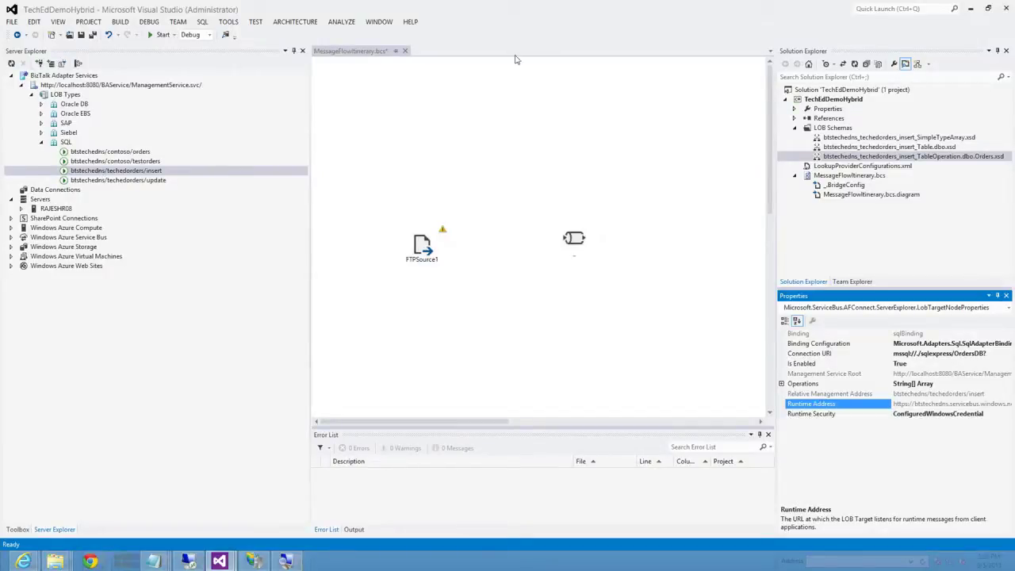
# Step: Place the techedorders_insert SQL target right of the bridge and nudge FTPSource1 into position
pyautogui.click(136, 171)
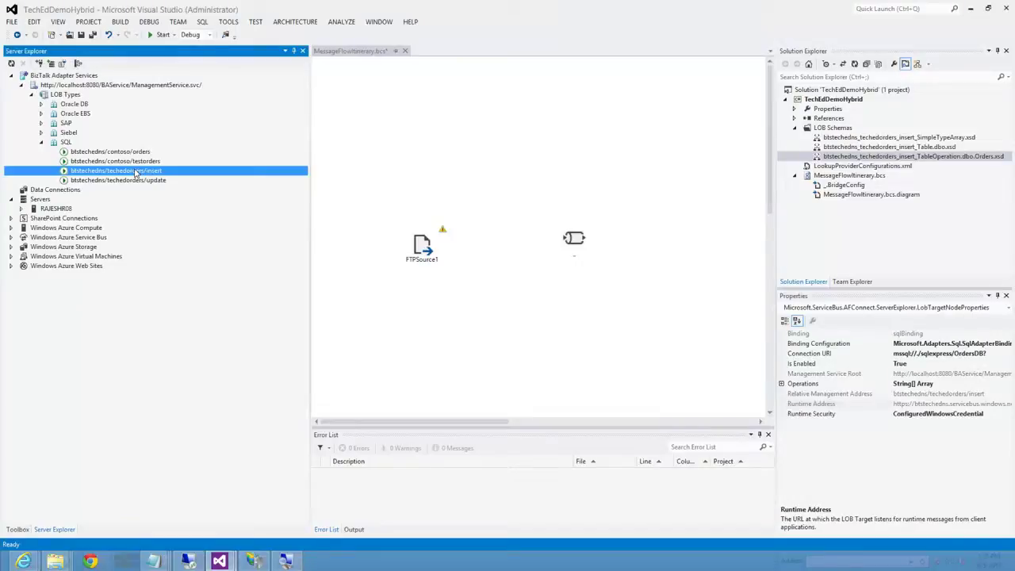
pyautogui.moveTo(136, 171)
pyautogui.mouseDown()
pyautogui.moveTo(721, 256)
pyautogui.moveTo(704, 234)
pyautogui.mouseUp()
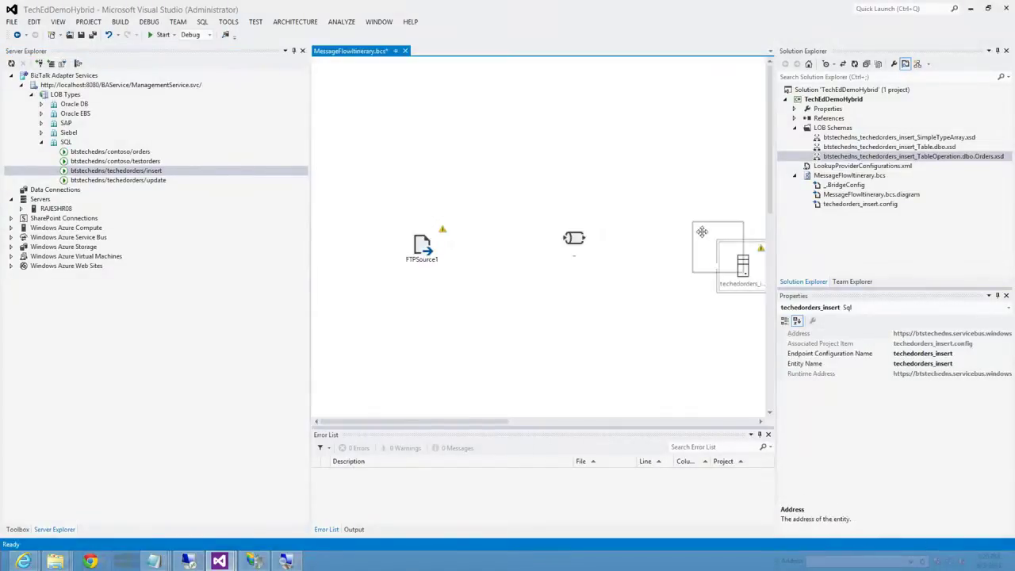
pyautogui.moveTo(405, 243); pyautogui.dragTo(425, 236)
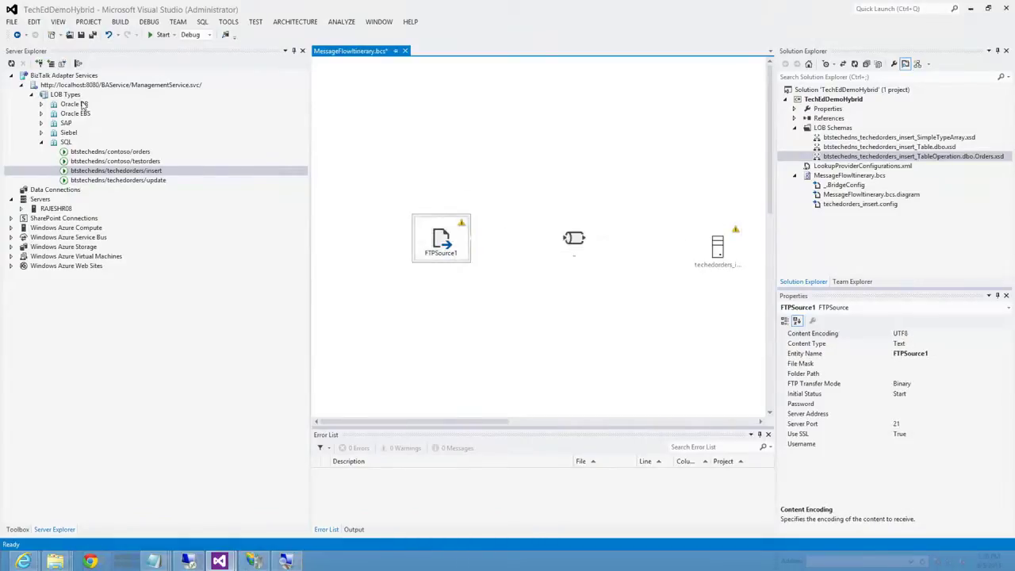
pyautogui.click(68, 528)
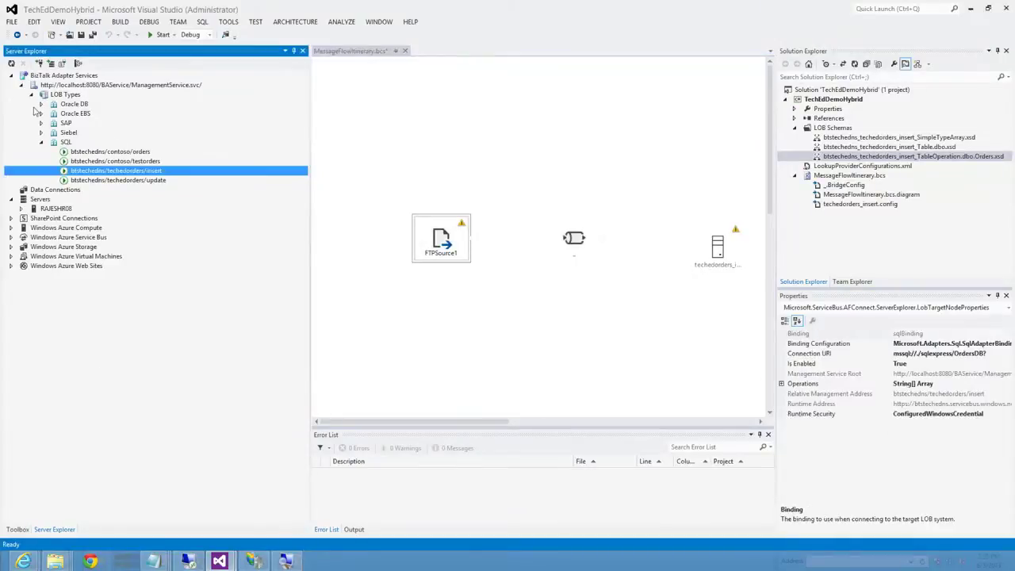
# Step: Draw a Connector link from FTPSource1 to the bridge using the Toolbox
pyautogui.click(14, 530)
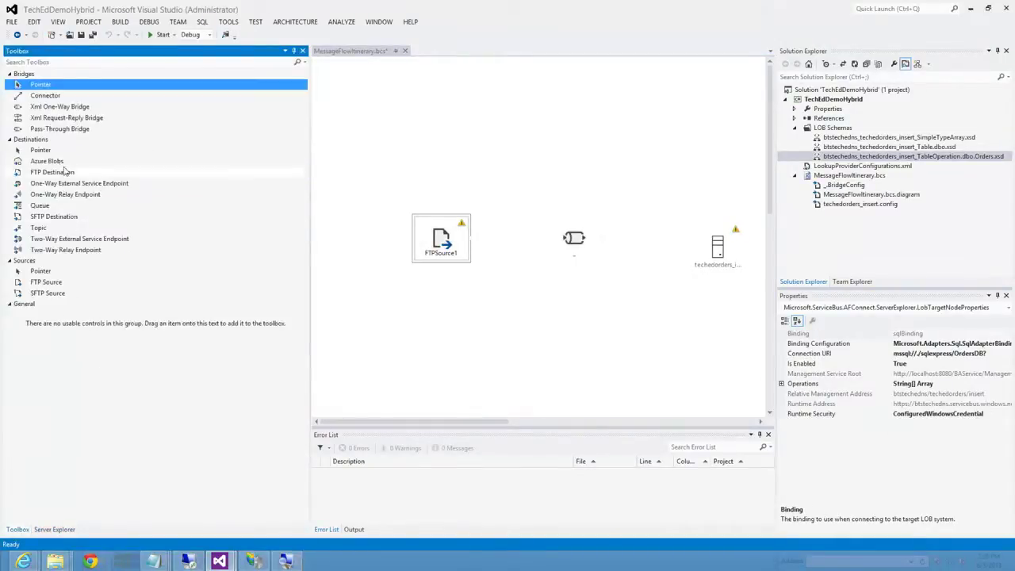
pyautogui.click(45, 95)
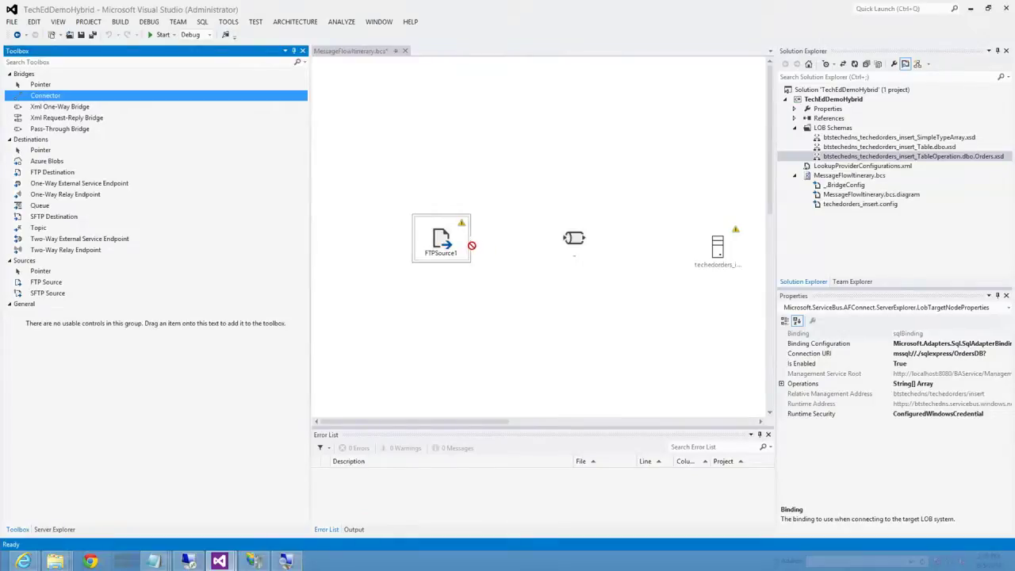
pyautogui.moveTo(466, 237); pyautogui.dragTo(698, 247)
pyautogui.click(45, 95)
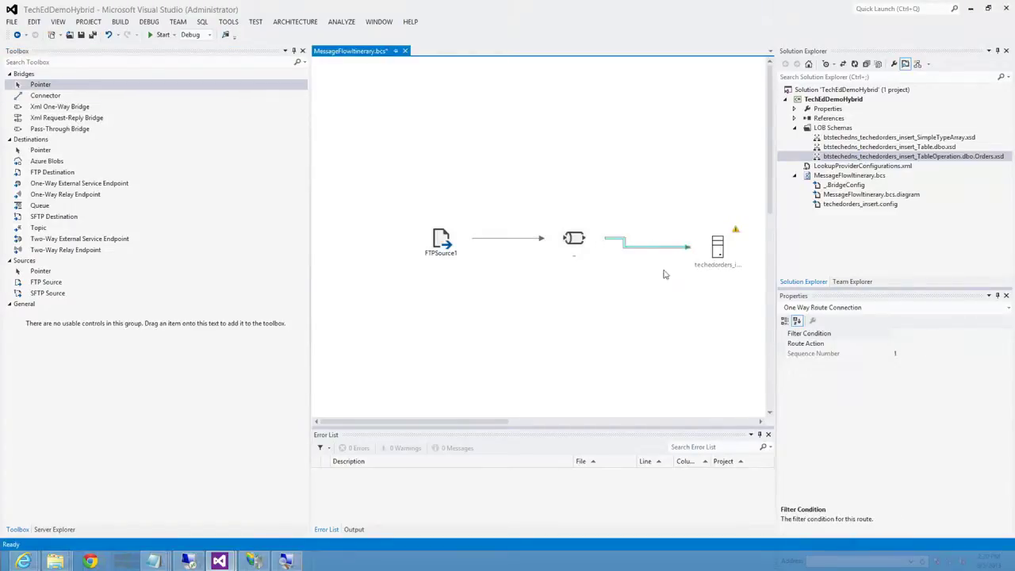
# Step: Save the itinerary, open the bridge's TableOperation.dbo.Orders schema, and expand Rows and ns3:Orders
pyautogui.click(659, 287)
pyautogui.hotkey('ctrl', 's')
pyautogui.doubleClick(581, 244)
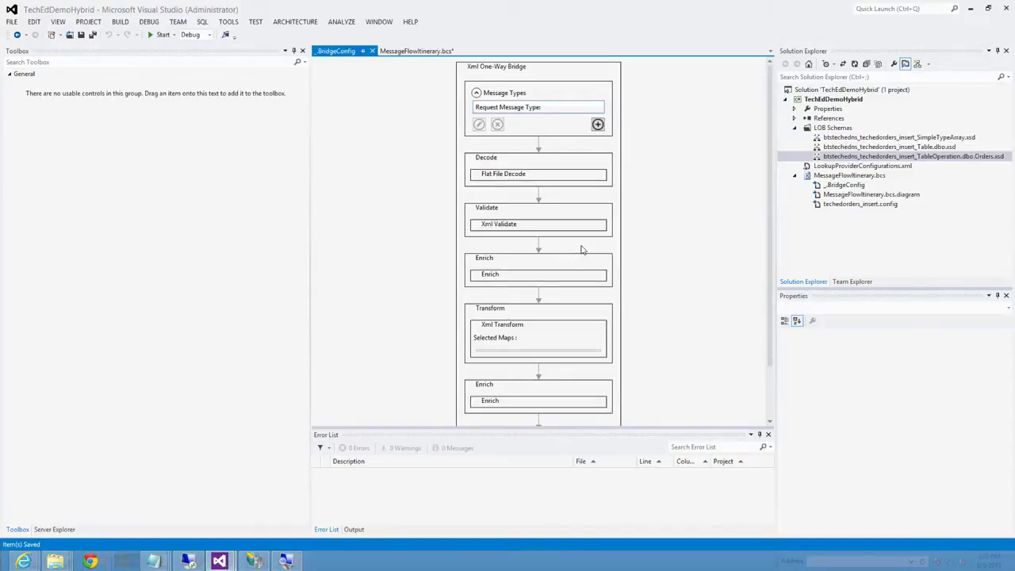
pyautogui.doubleClick(891, 157)
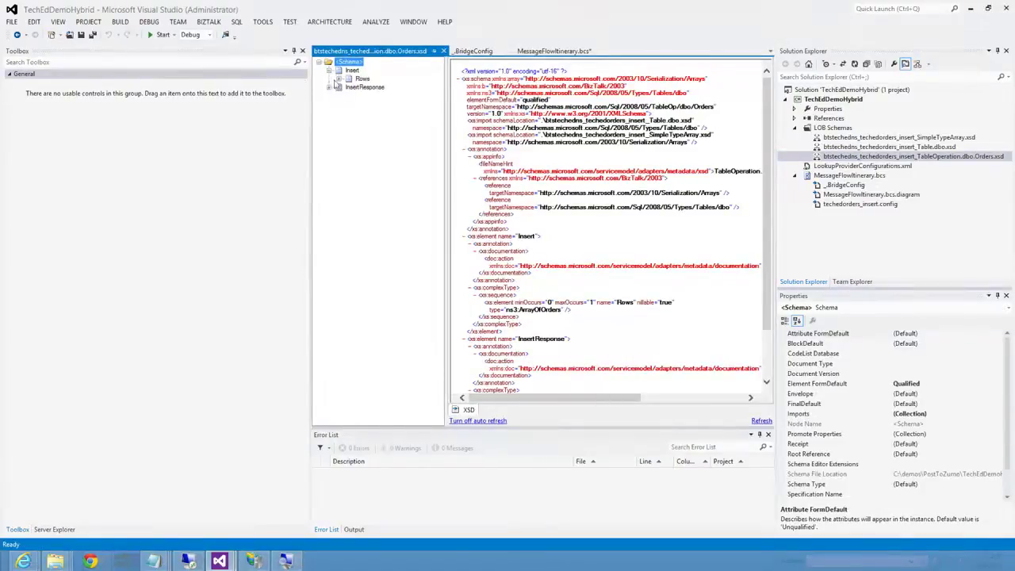
pyautogui.click(339, 79)
pyautogui.click(348, 87)
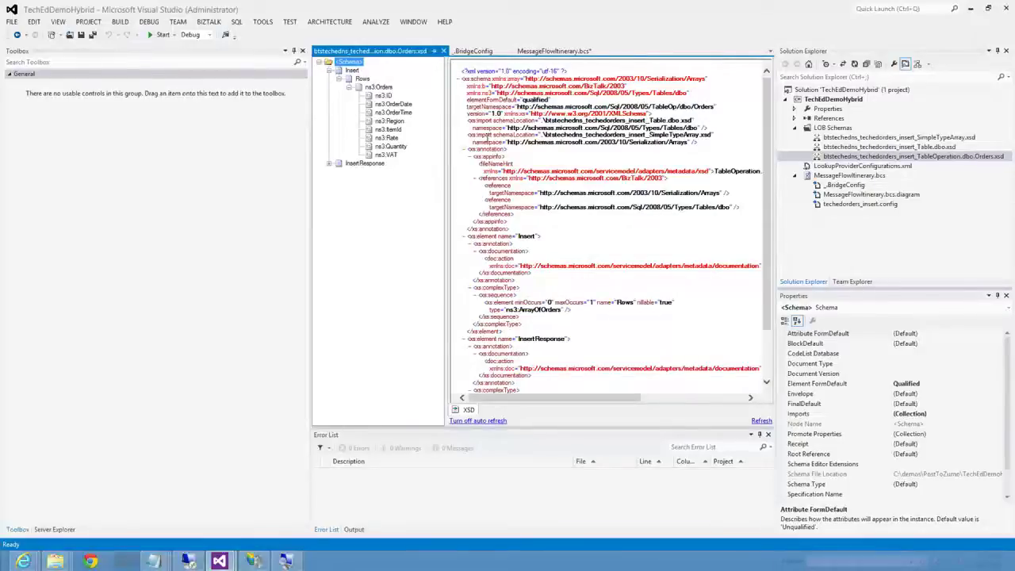
# Step: Add a Schema item, Schema1.xsd, to TechEdDemoHybrid and trust it so it opens
pyautogui.rightClick(831, 101)
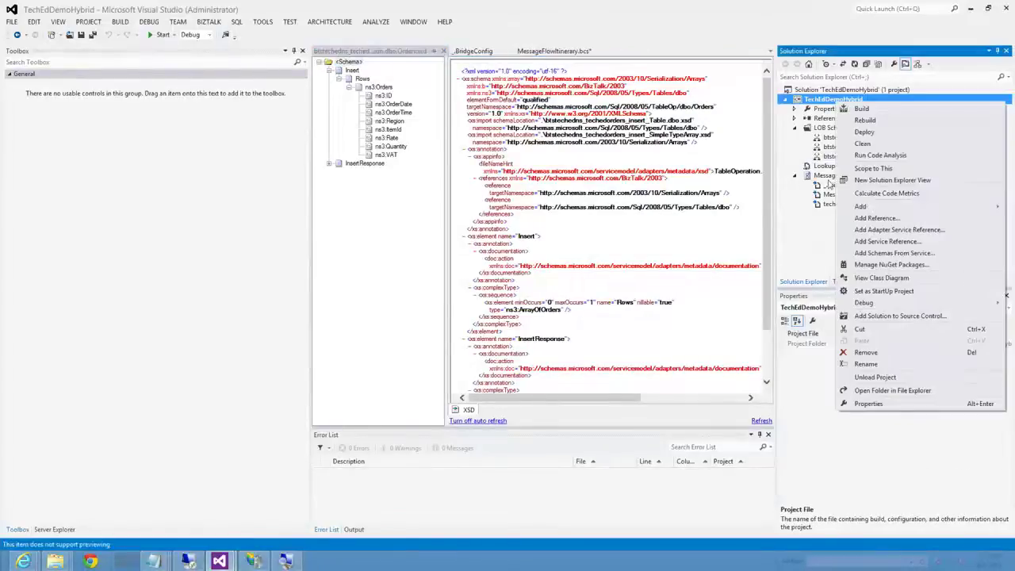
pyautogui.moveTo(839, 207)
pyautogui.click(735, 209)
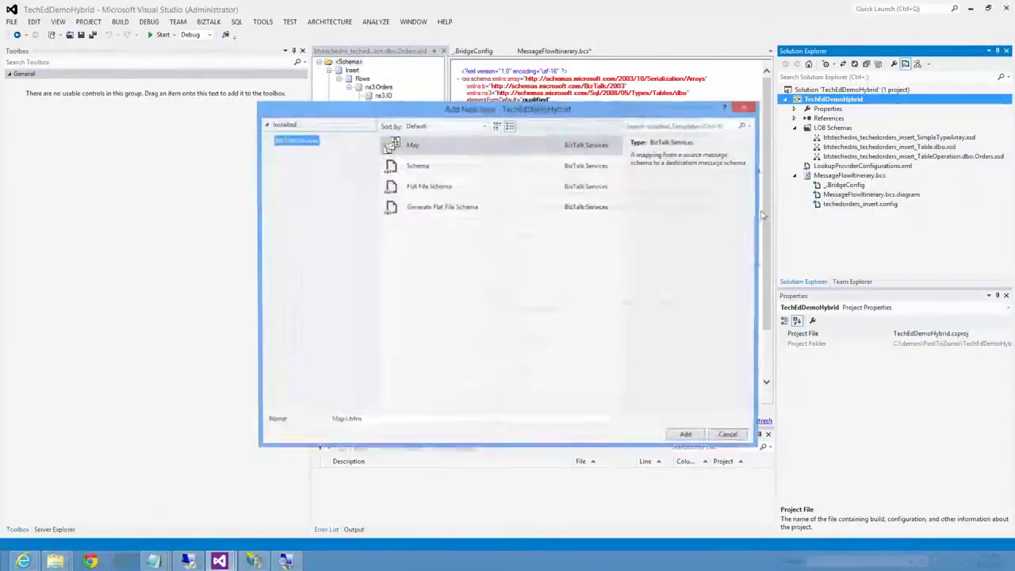
pyautogui.click(440, 168)
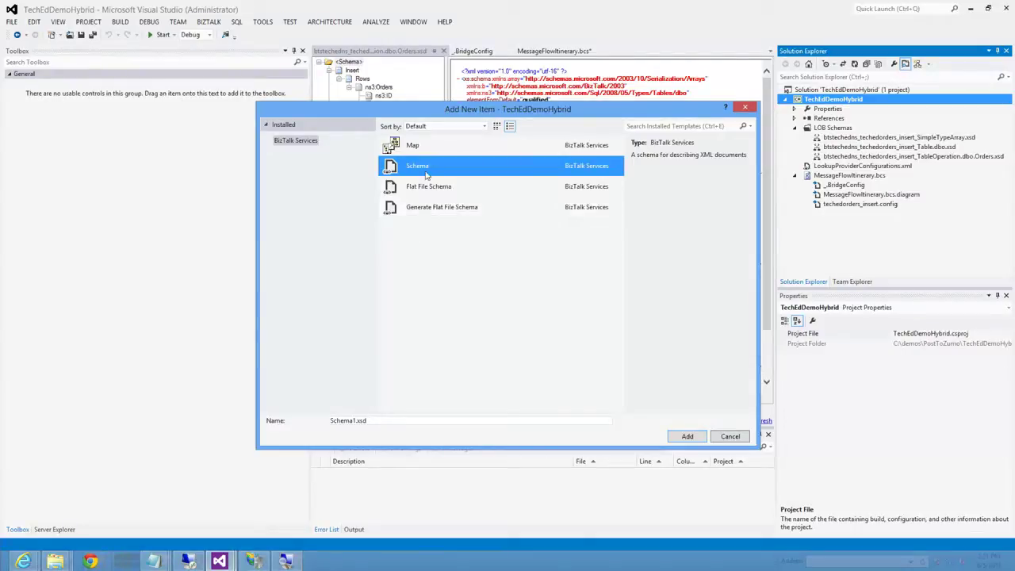
pyautogui.click(691, 437)
pyautogui.click(599, 331)
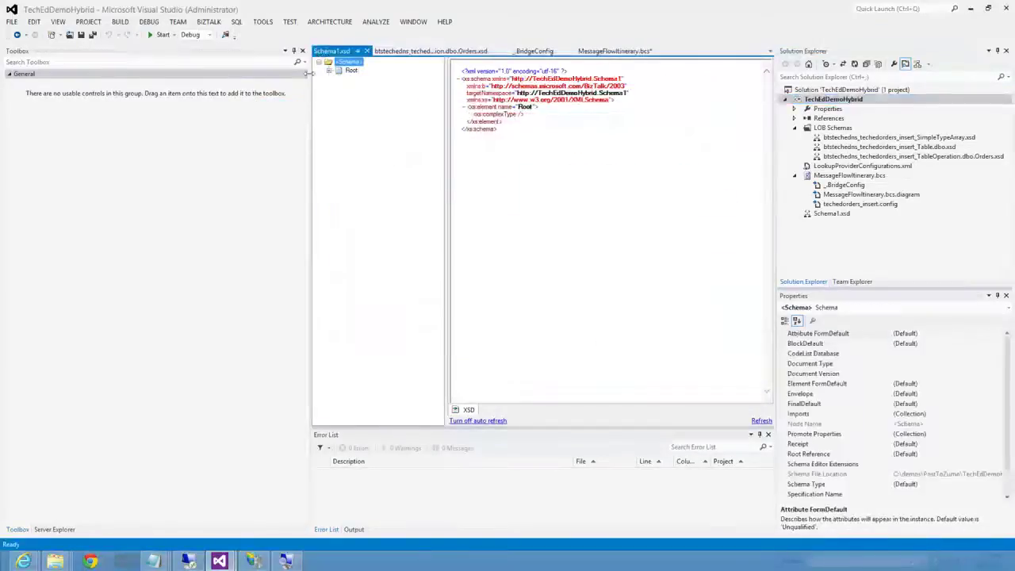
# Step: Rename the Root node to Orders and add an ItemId child field element
pyautogui.click(351, 71)
pyautogui.click(353, 70)
pyautogui.write('Orders')
pyautogui.press('Return')
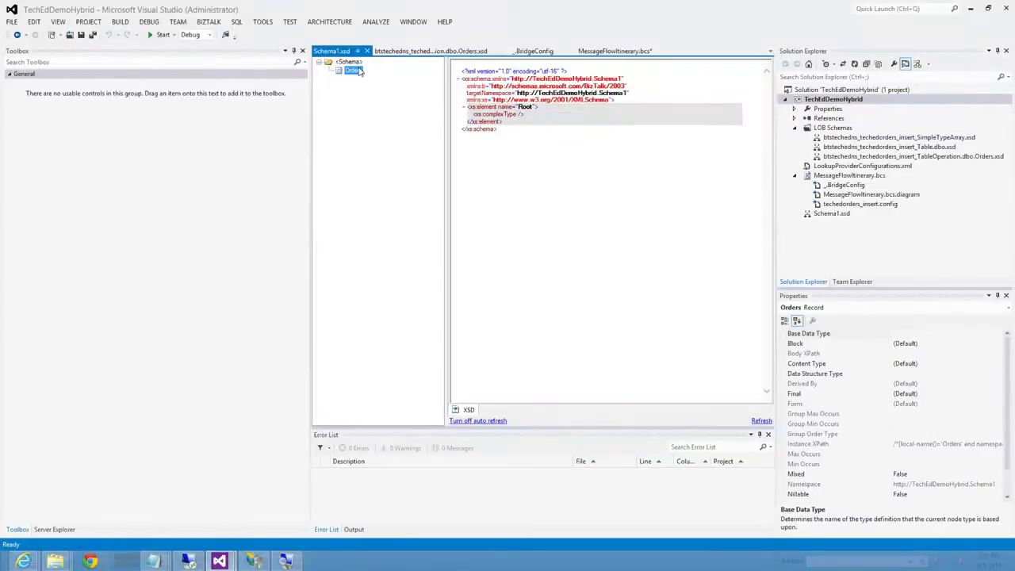
pyautogui.rightClick(358, 70)
pyautogui.moveTo(406, 76)
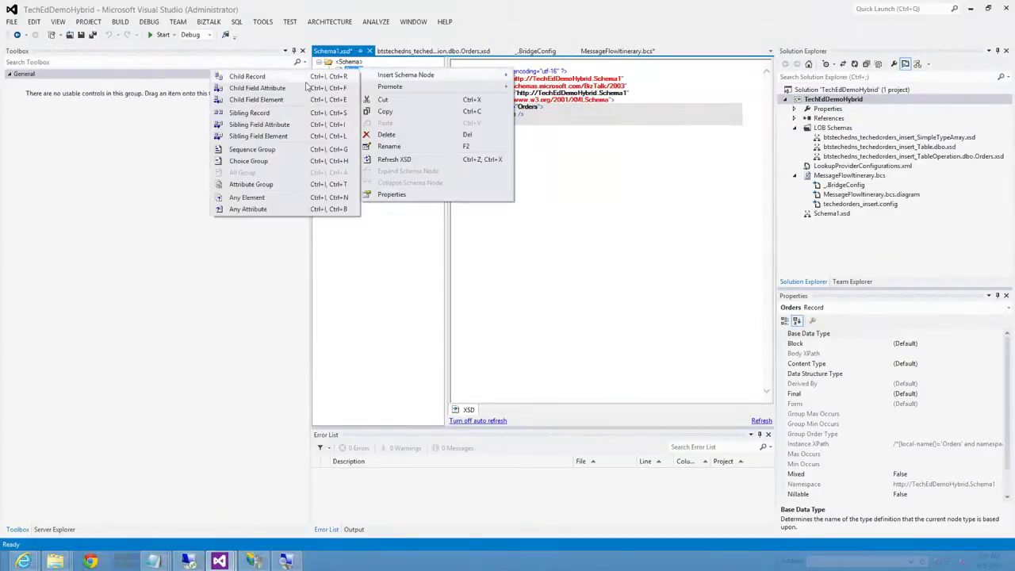
pyautogui.click(285, 100)
pyautogui.write('ItemId')
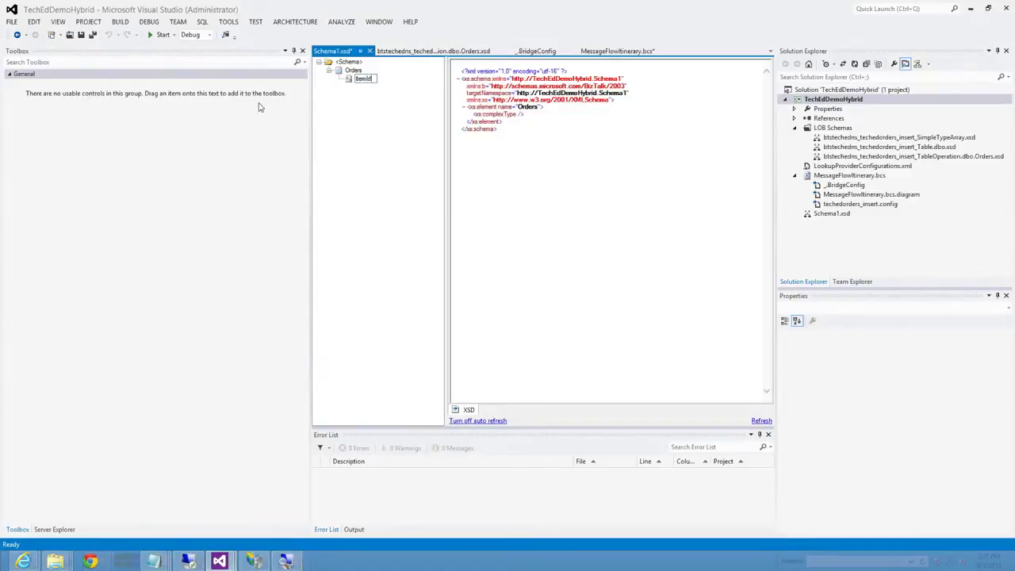
pyautogui.press('Return')
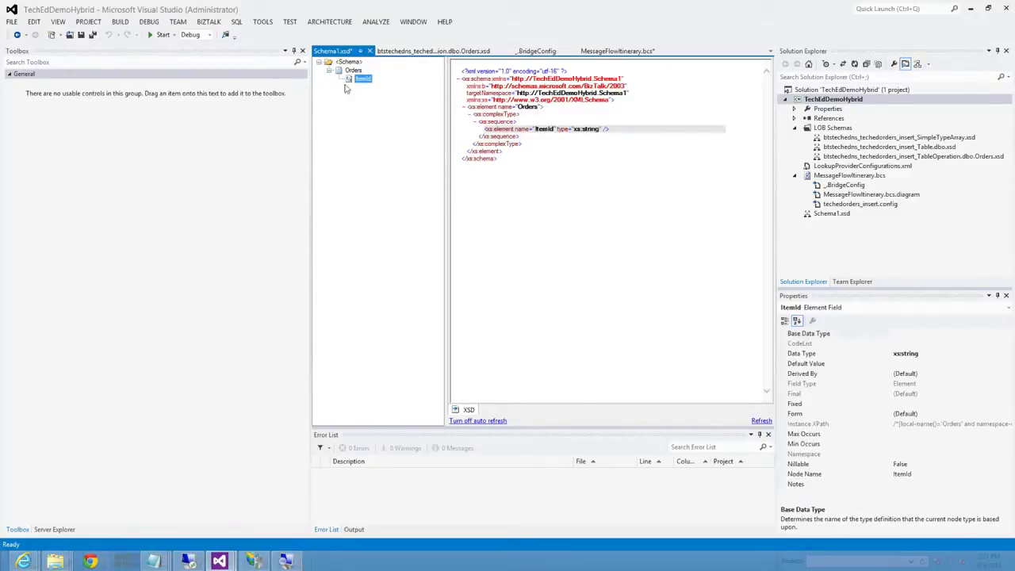
# Step: Add a Quantity child field element under Orders and save Schema1.xsd
pyautogui.click(358, 70)
pyautogui.rightClick(358, 71)
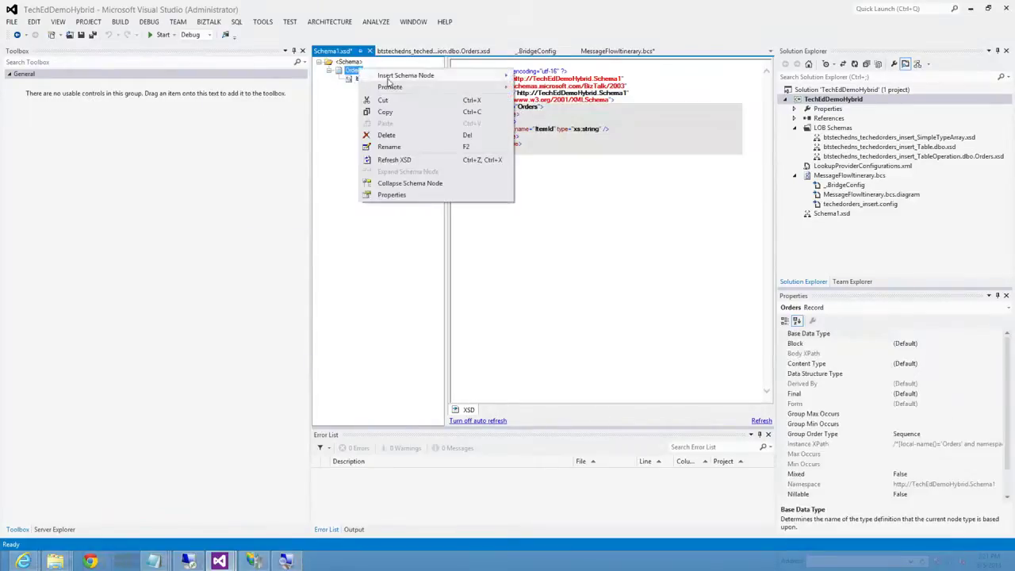
pyautogui.moveTo(385, 76)
pyautogui.click(283, 102)
pyautogui.write('Quantity')
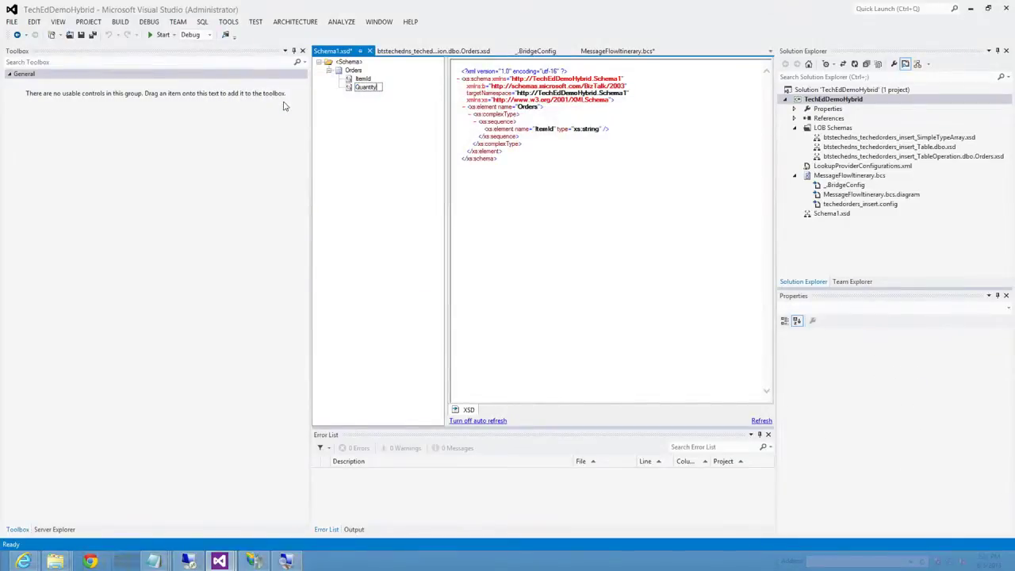
pyautogui.press('Return')
pyautogui.hotkey('ctrl', 's')
# Step: Check the Region, ItemId and Quantity field data types in the Orders table schema
pyautogui.click(441, 50)
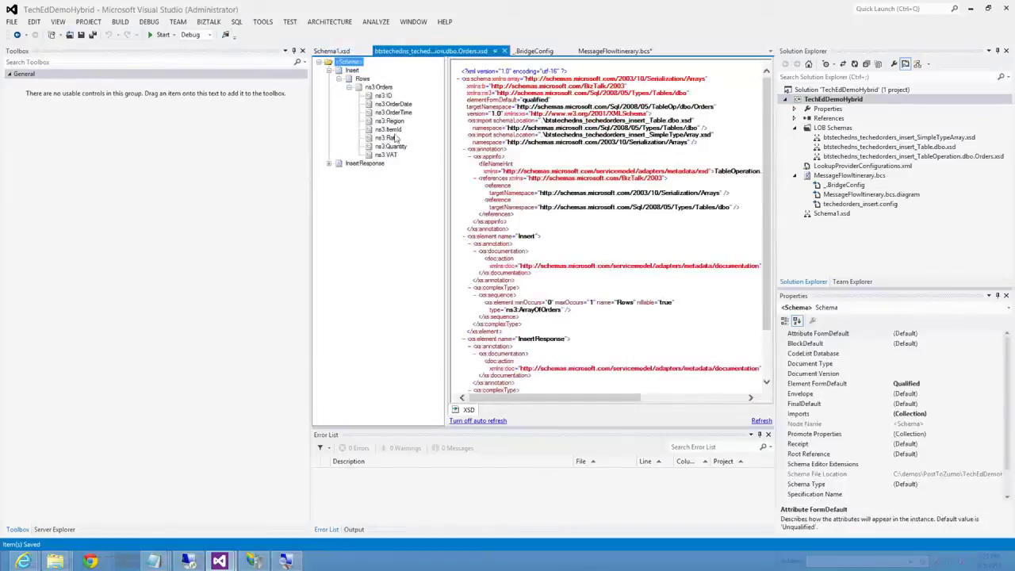
pyautogui.click(389, 121)
pyautogui.click(395, 130)
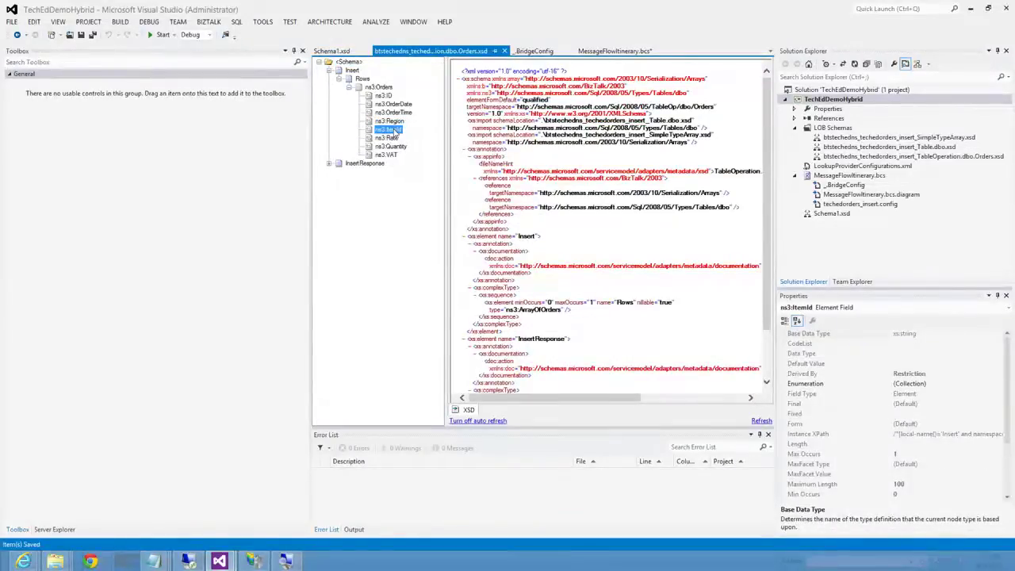
pyautogui.click(402, 148)
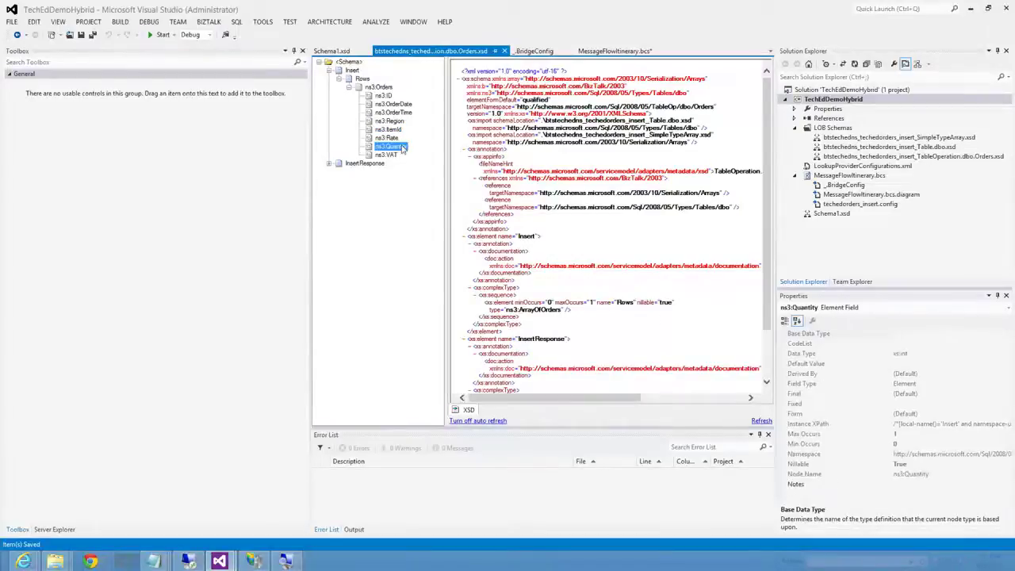
# Step: Change Schema1's Quantity data type to xs:int and close Schema1.xsd
pyautogui.click(341, 51)
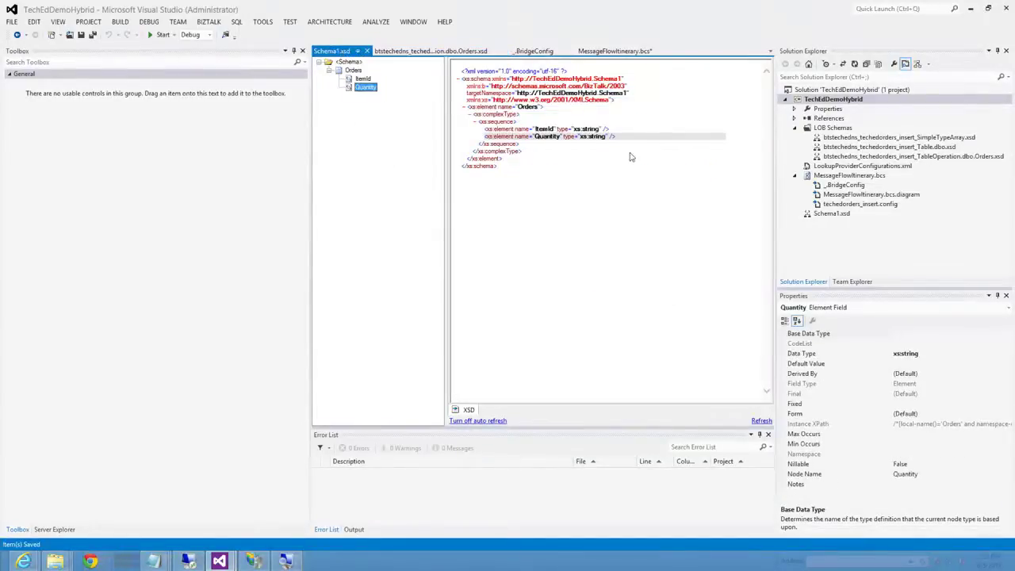
pyautogui.click(950, 352)
pyautogui.press('BackSpace')
pyautogui.press('BackSpace')
pyautogui.press('BackSpace')
pyautogui.press('BackSpace')
pyautogui.press('BackSpace')
pyautogui.press('BackSpace')
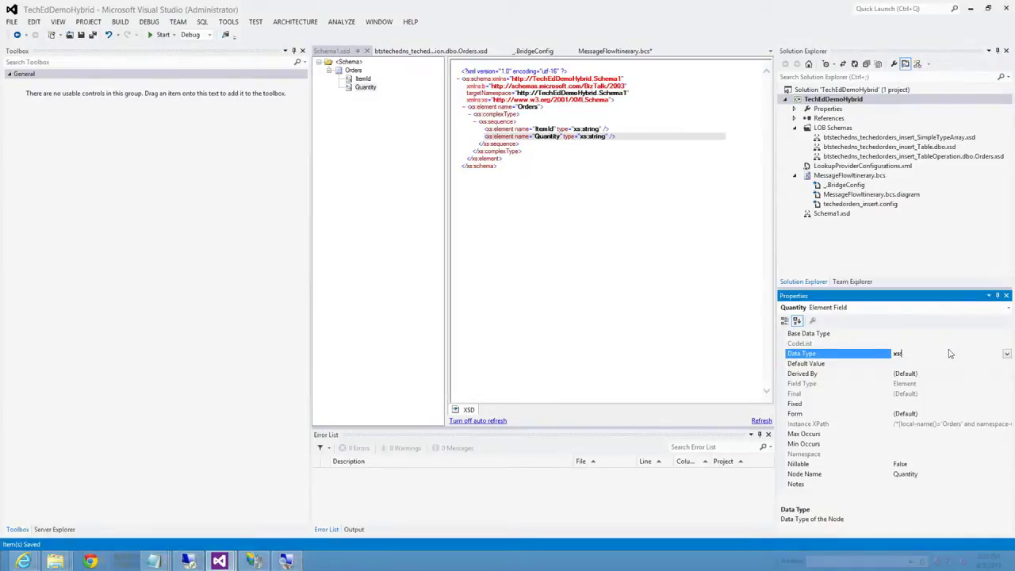
pyautogui.write('int')
pyautogui.press('Return')
pyautogui.click(365, 50)
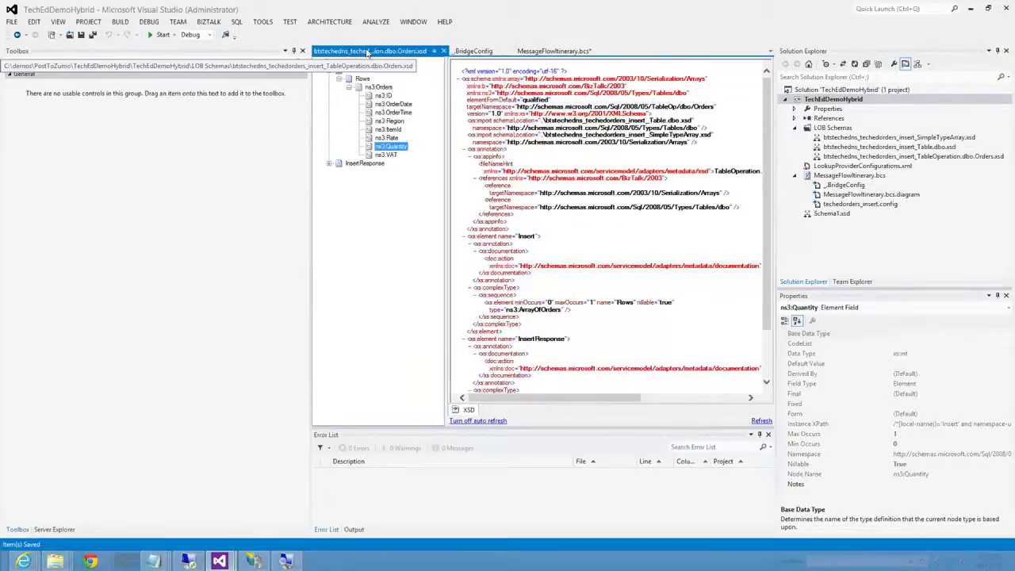
# Step: Create Map1.trfm in TechEdDemoHybrid from the Map template via Add > New Item
pyautogui.rightClick(815, 91)
pyautogui.rightClick(801, 99)
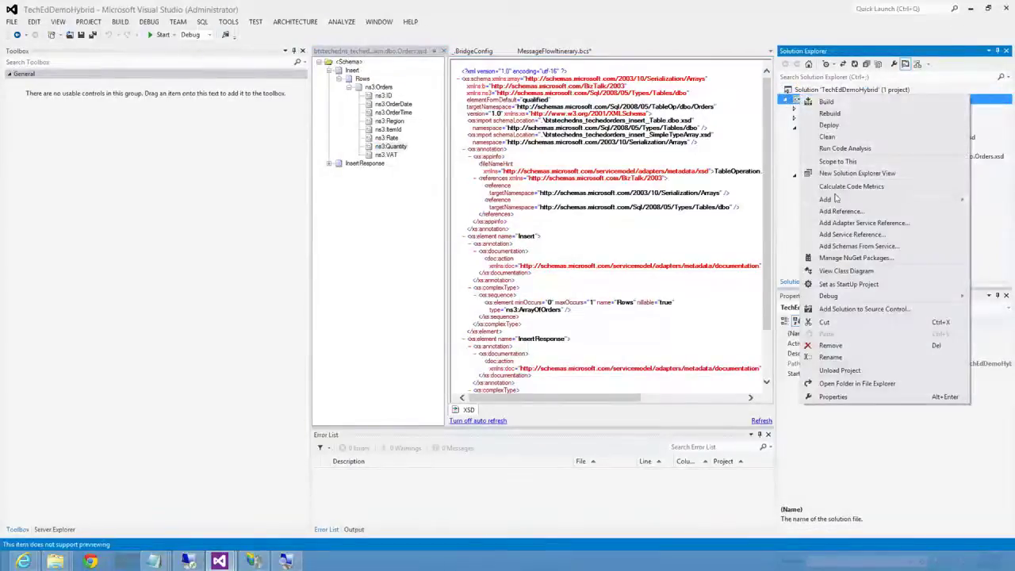
pyautogui.moveTo(829, 200)
pyautogui.click(727, 202)
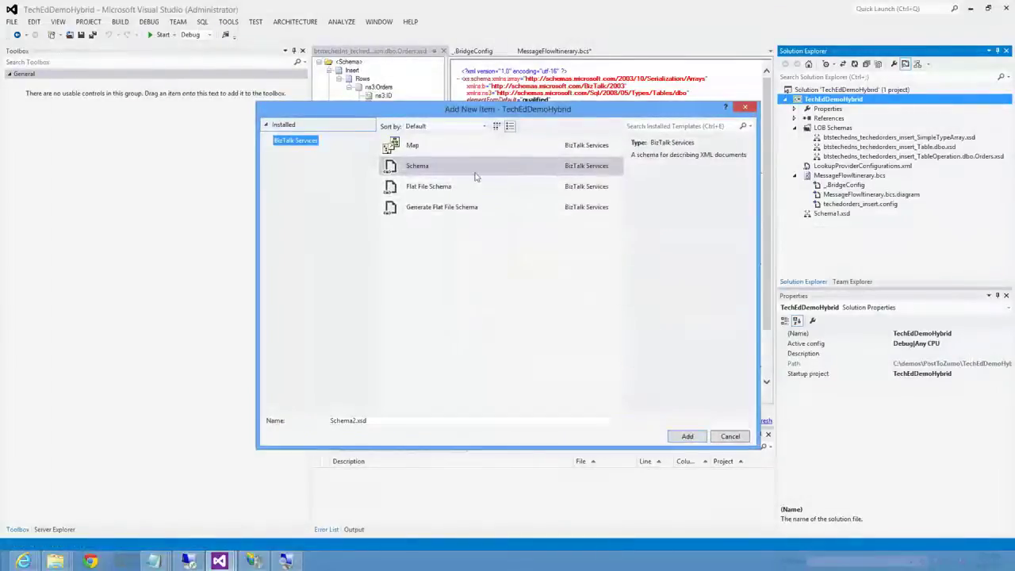
pyautogui.click(416, 151)
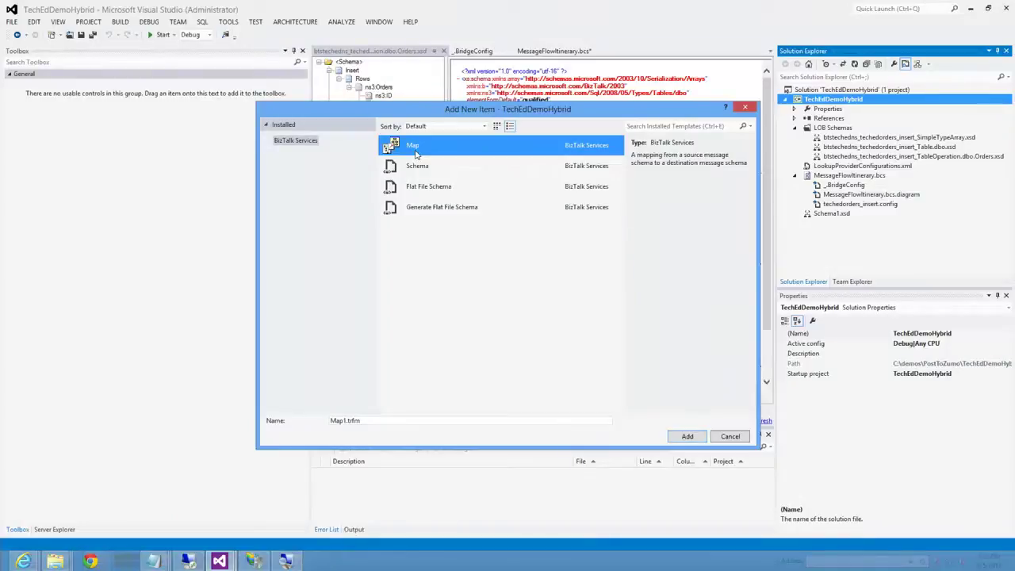
pyautogui.doubleClick(416, 153)
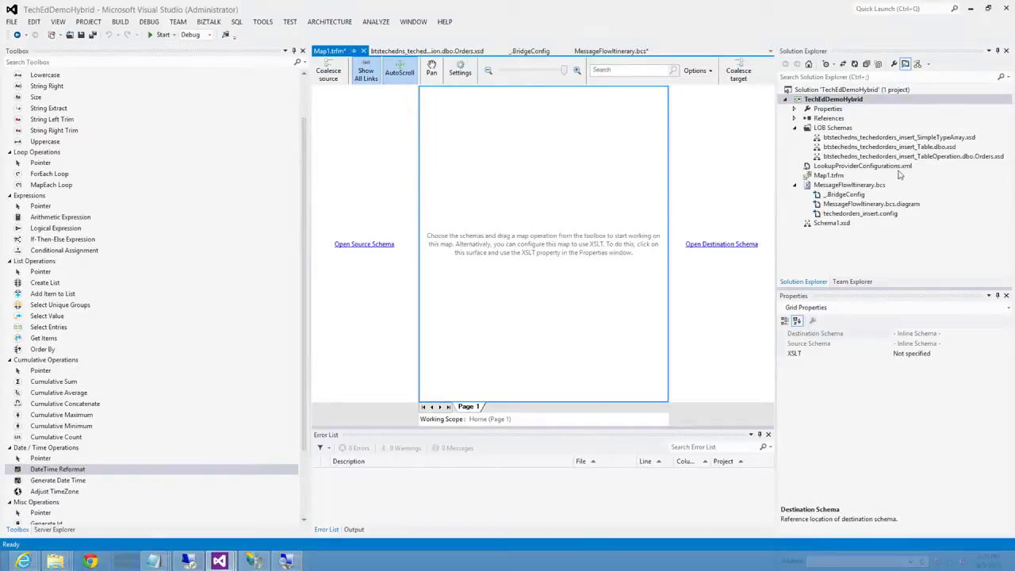
# Step: Widen the Map1.trfm canvas and set Schema1.xsd as the map's source schema
pyautogui.click(815, 178)
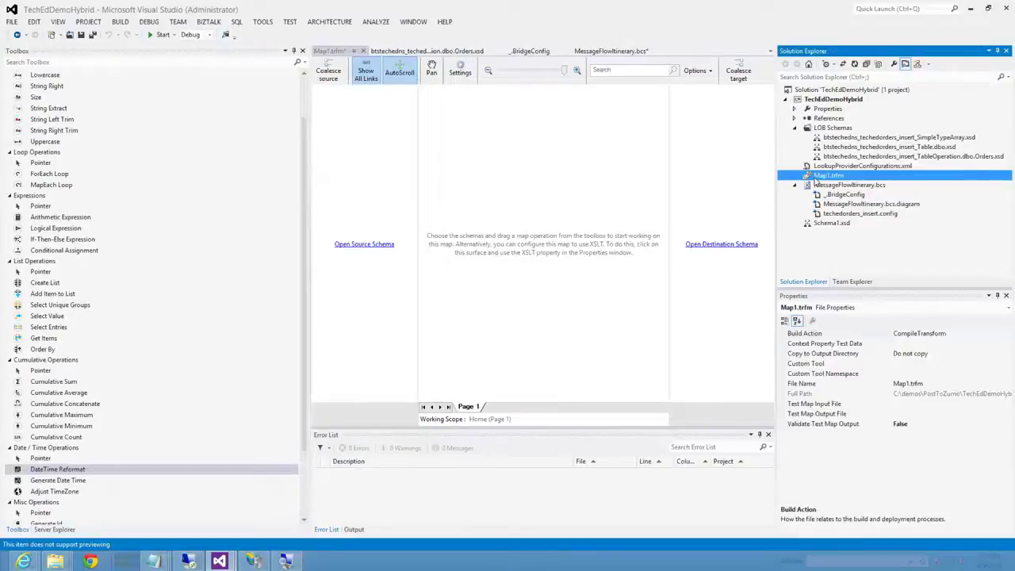
pyautogui.click(304, 181)
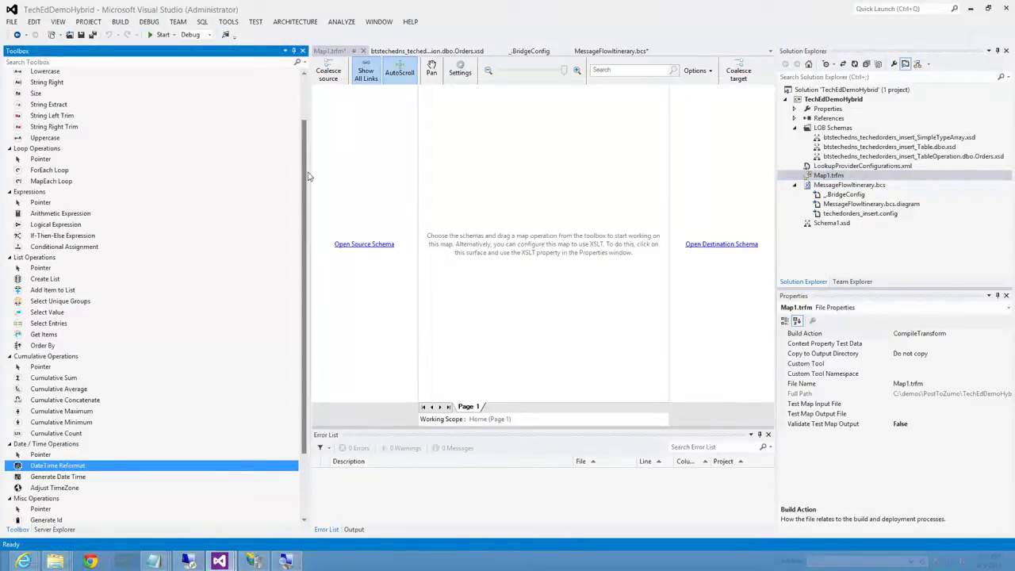
pyautogui.moveTo(309, 176); pyautogui.dragTo(285, 176)
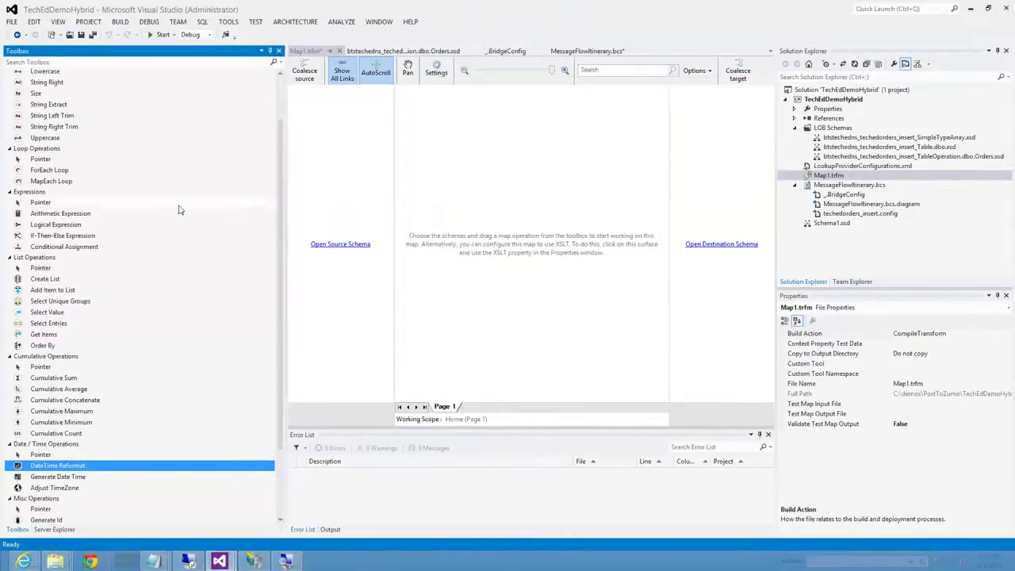
pyautogui.click(322, 248)
pyautogui.click(420, 214)
pyautogui.click(429, 225)
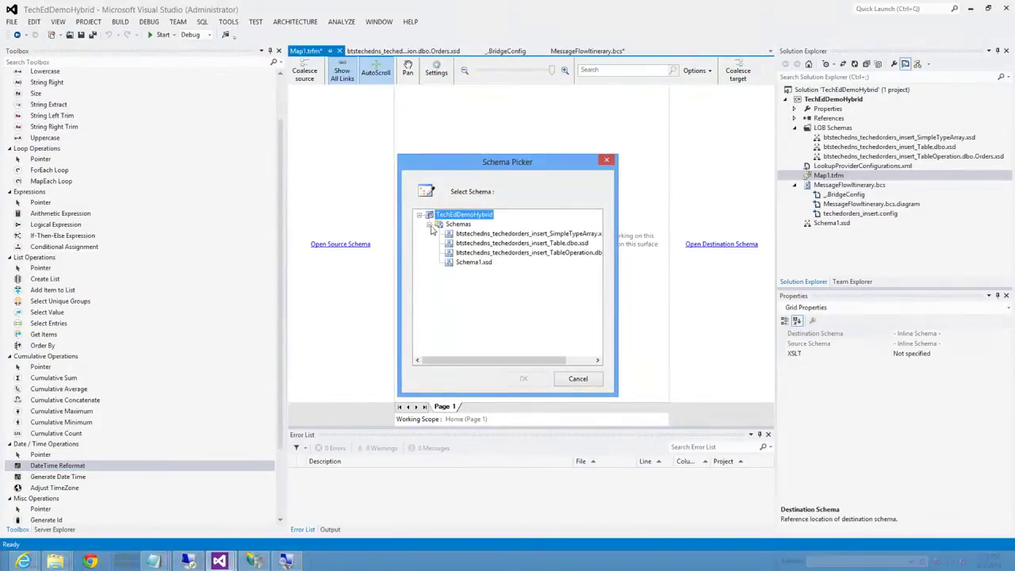
pyautogui.doubleClick(467, 263)
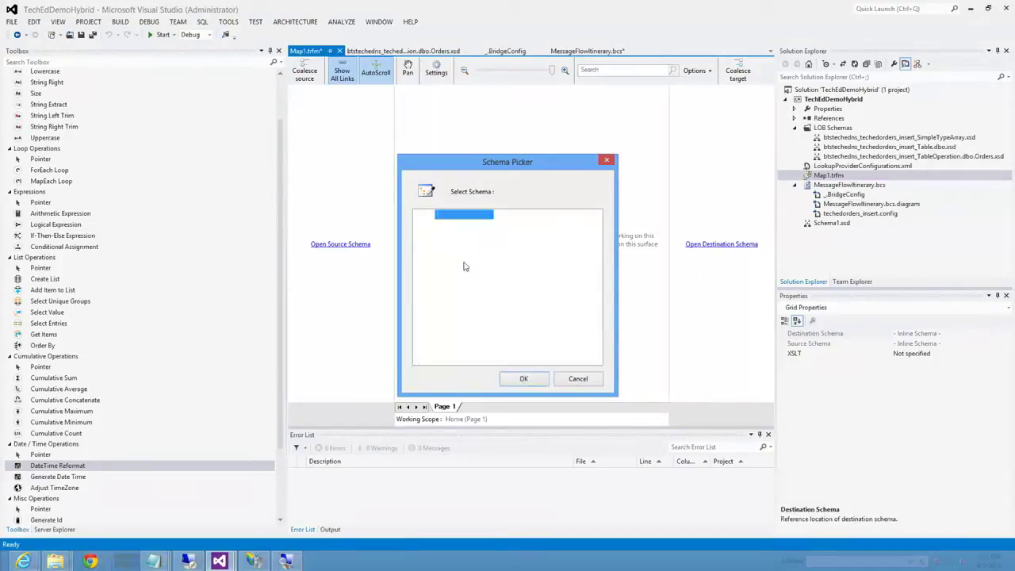
# Step: Set TableOperation.dbo.Orders as the destination schema with Insert as its root node
pyautogui.click(714, 245)
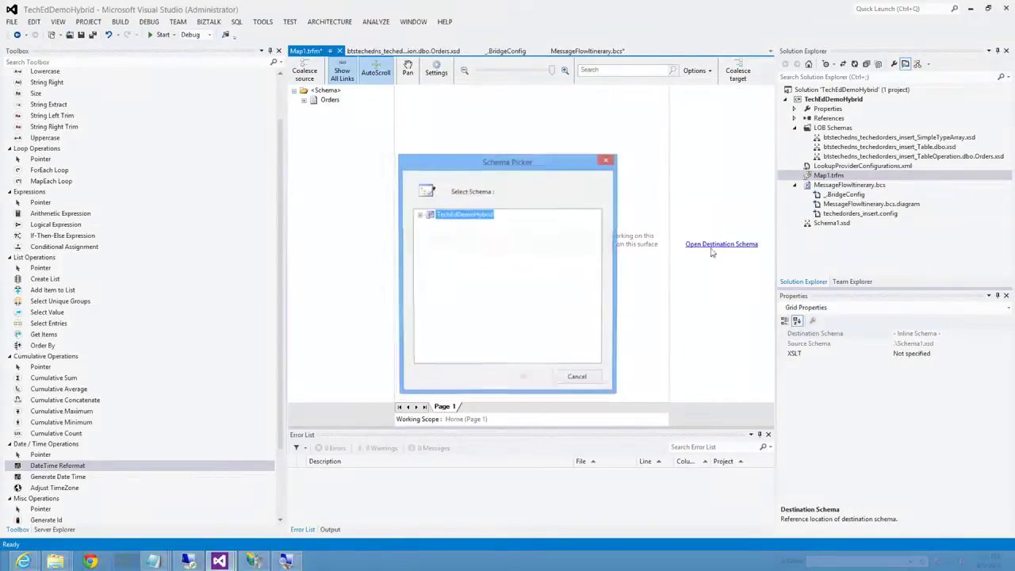
pyautogui.click(419, 216)
pyautogui.click(430, 226)
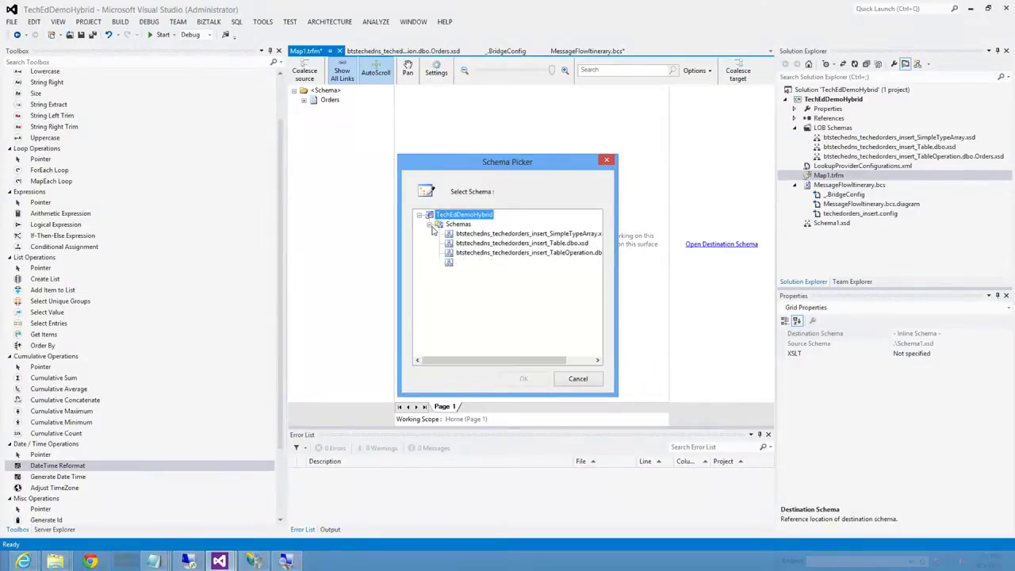
pyautogui.doubleClick(519, 253)
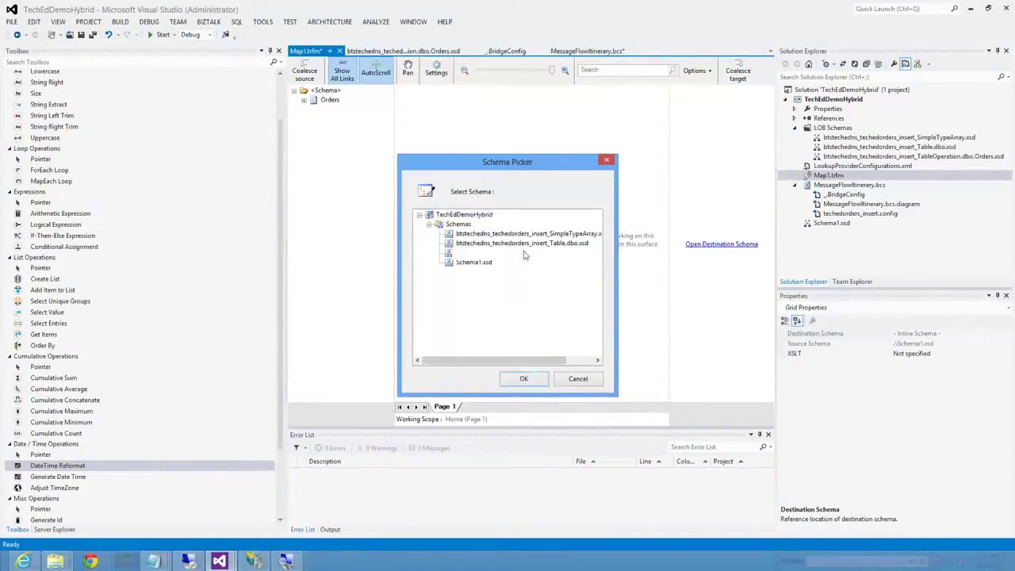
pyautogui.doubleClick(429, 207)
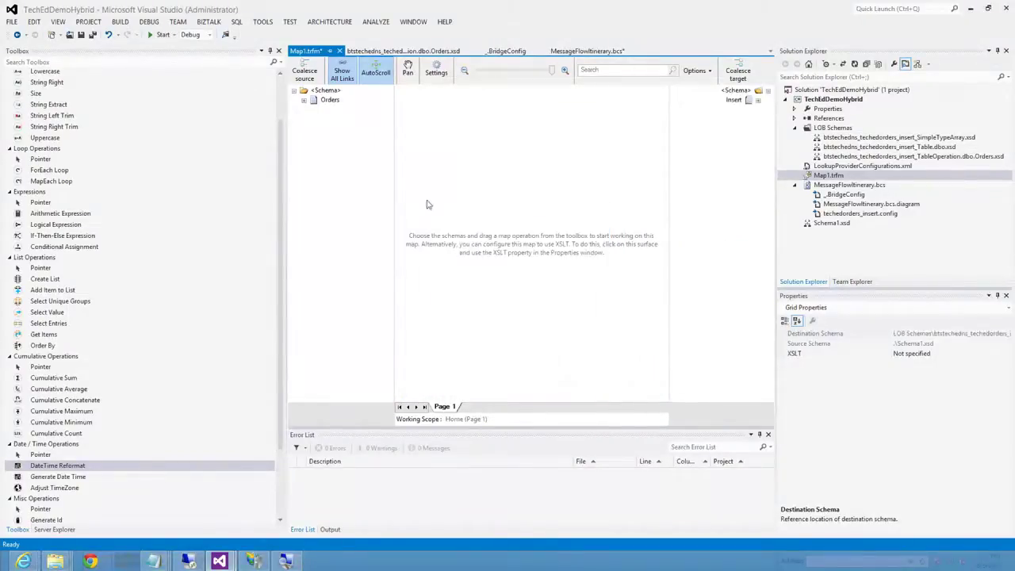
# Step: Expand Insert > Rows > ns3:Orders, drag ItemId and Quantity onto ns3:ItemId and ns3:Quantity, and save
pyautogui.click(758, 100)
pyautogui.click(735, 111)
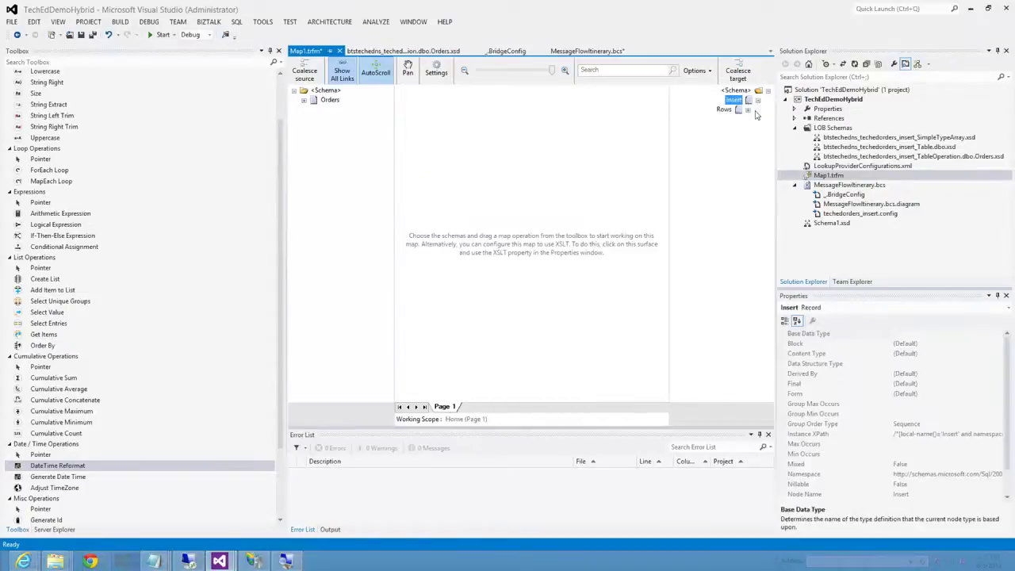
pyautogui.click(747, 109)
pyautogui.click(738, 120)
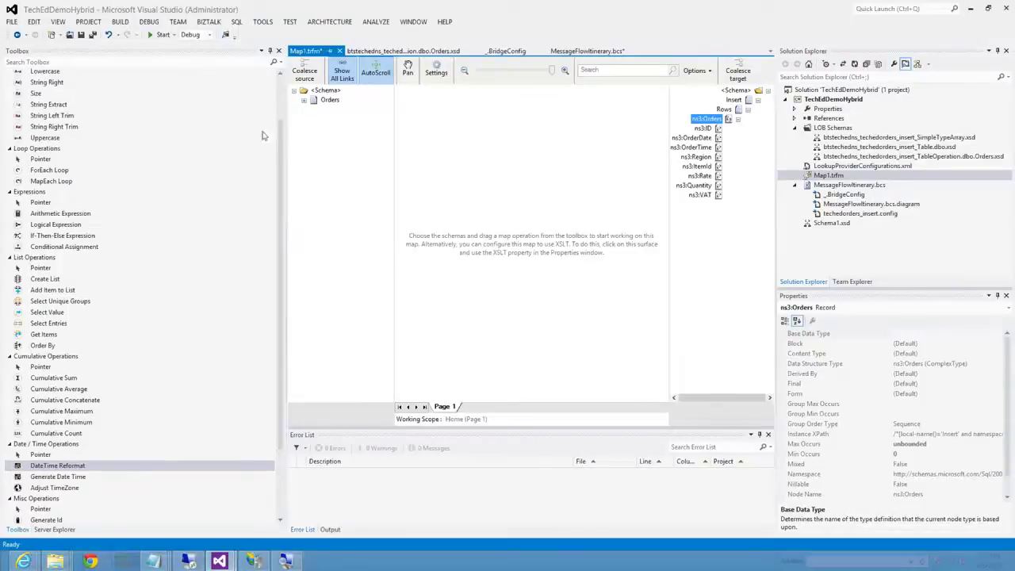
pyautogui.click(304, 101)
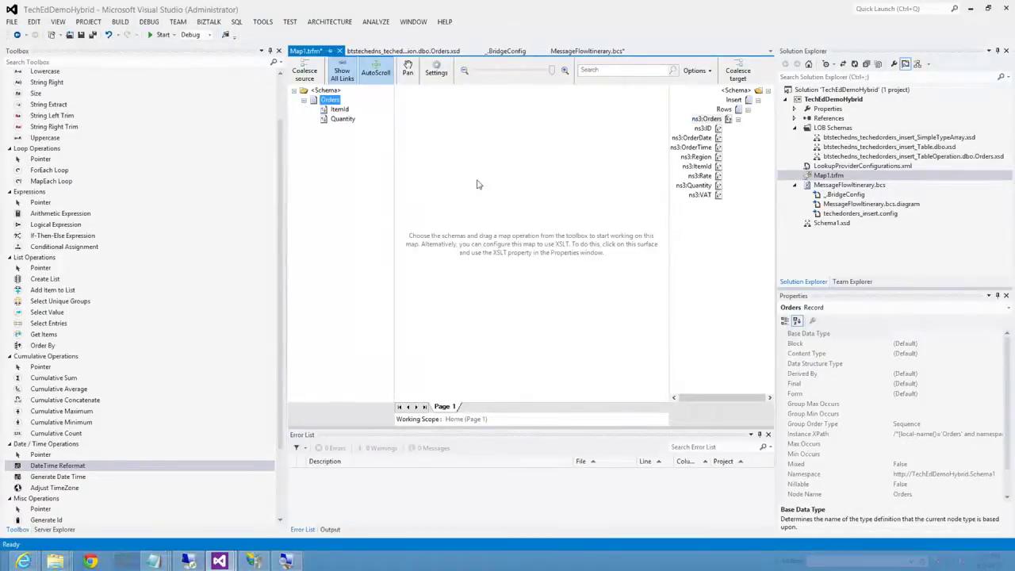
pyautogui.moveTo(344, 113); pyautogui.dragTo(671, 173)
pyautogui.moveTo(347, 119); pyautogui.dragTo(702, 186)
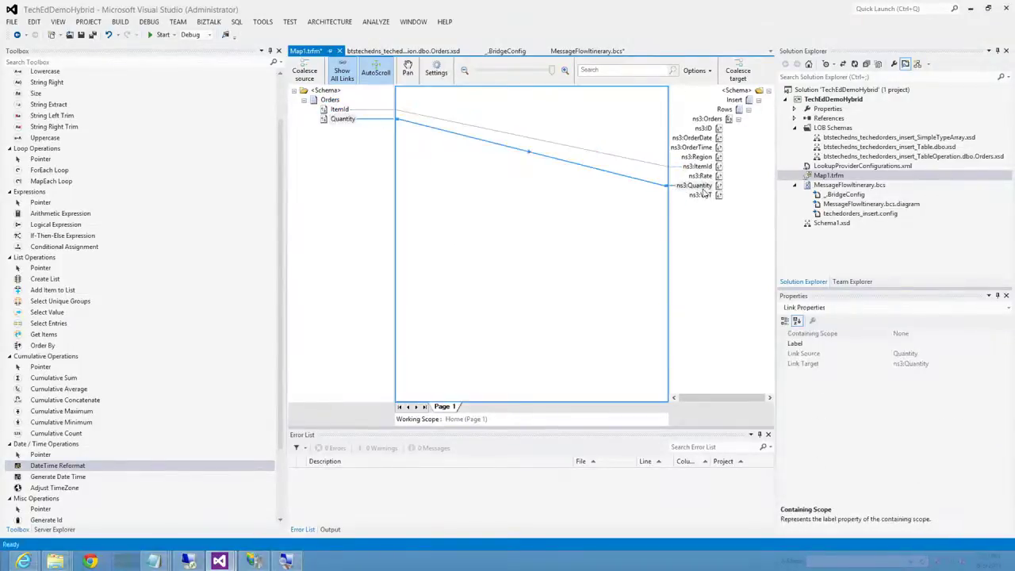
pyautogui.hotkey('ctrl', 's')
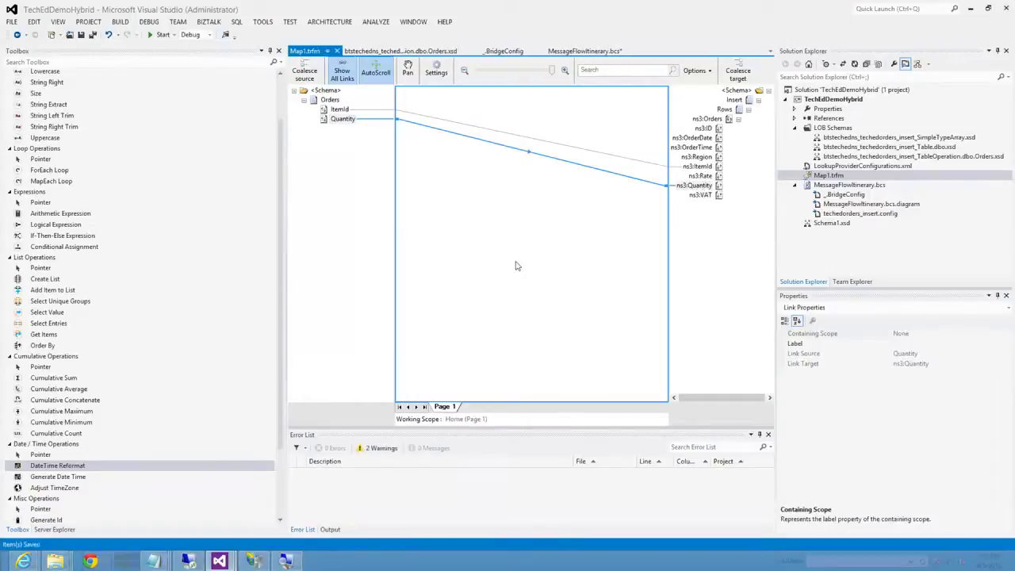
pyautogui.scroll(1, 287, 189)
pyautogui.scroll(-2, 278, 214)
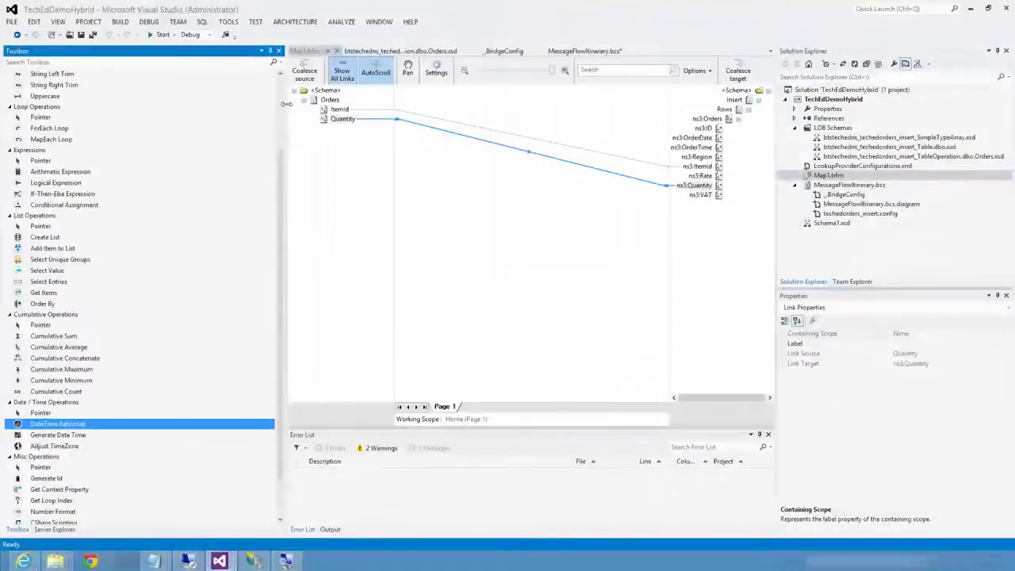
# Step: Save and close the Map1 and Orders schema tabs, then add a request message type in _BridgeConfig
pyautogui.click(547, 222)
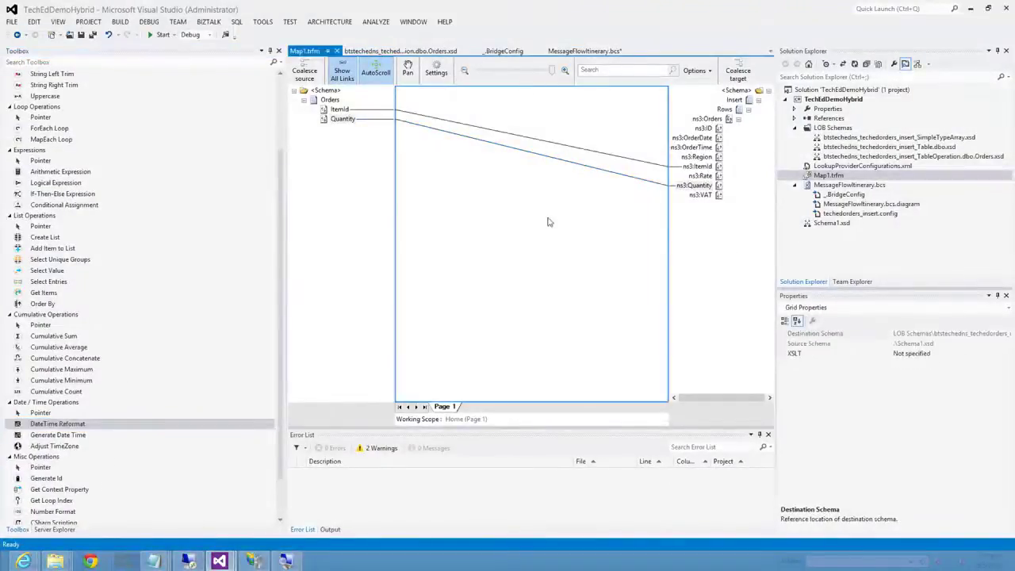
pyautogui.hotkey('ctrl', 's')
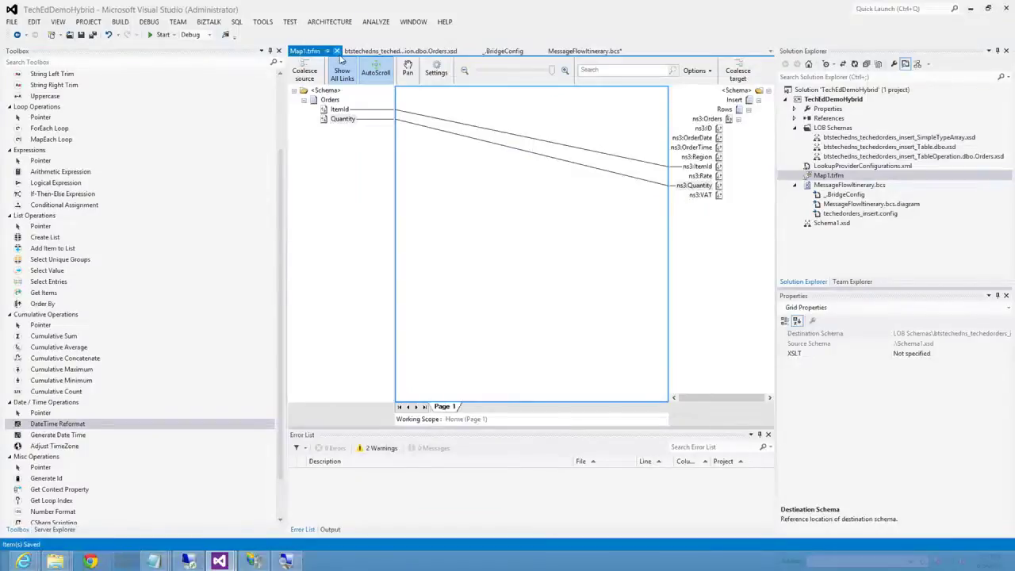
pyautogui.click(336, 51)
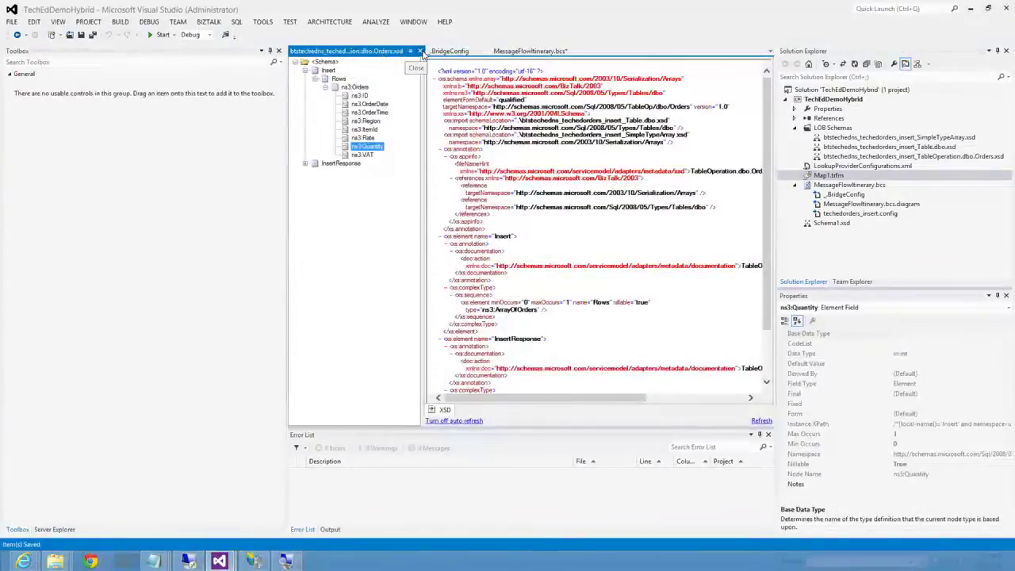
pyautogui.click(419, 51)
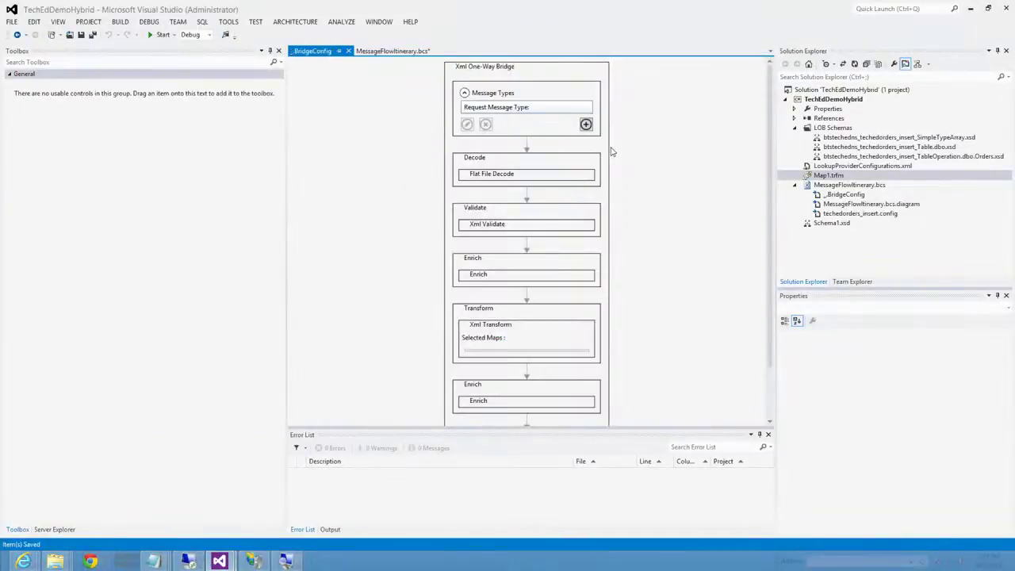
pyautogui.click(586, 124)
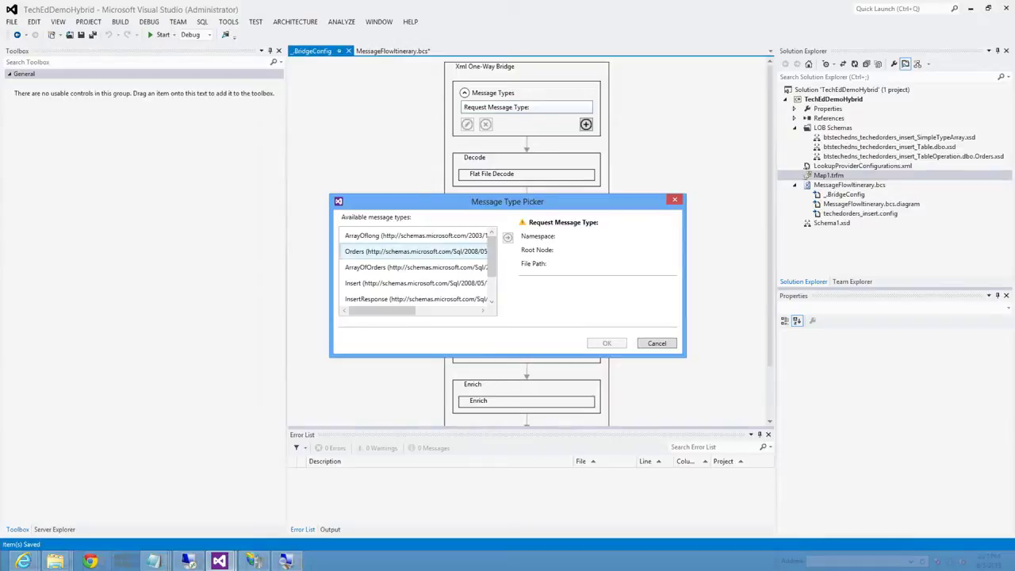
# Step: Move Orders (TechEdDemoHybrid.Schema1) into the request message type list
pyautogui.scroll(-2, 456, 278)
pyautogui.click(446, 285)
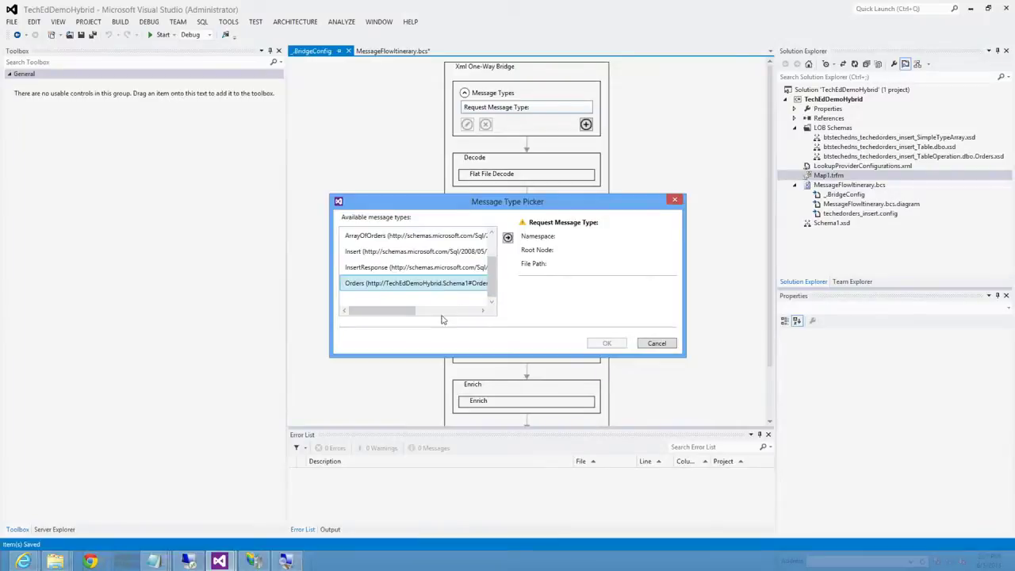
pyautogui.moveTo(456, 311); pyautogui.dragTo(394, 310)
pyautogui.click(507, 237)
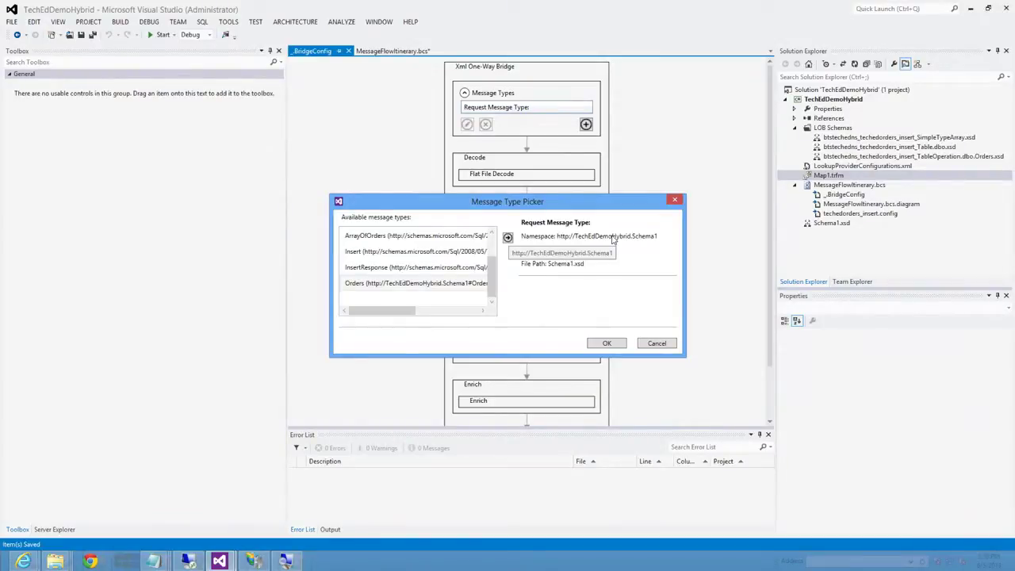
# Step: Confirm Orders as the bridge's request message type in the Message Type Picker
pyautogui.click(612, 344)
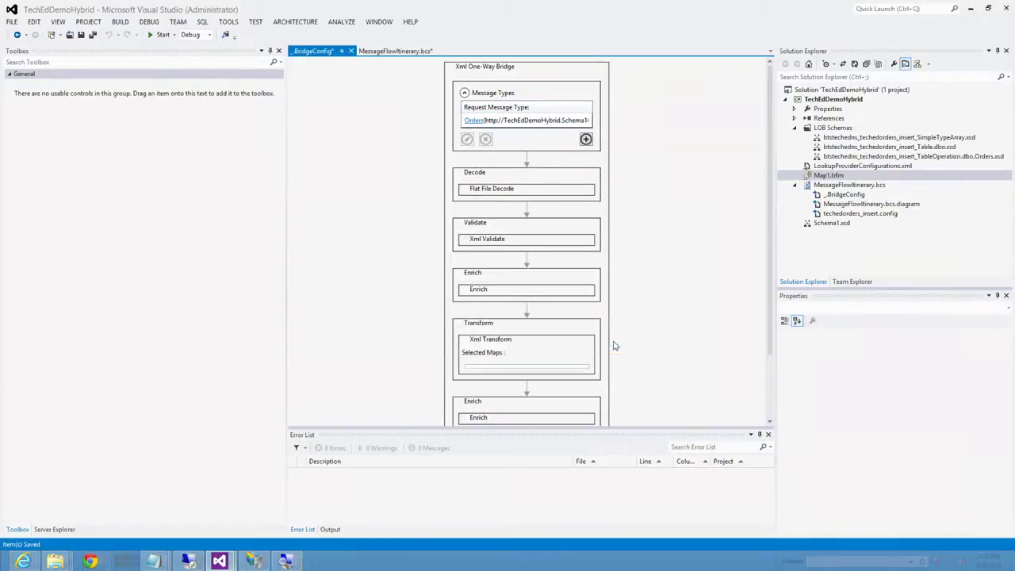
# Step: Select Map1.trfm in the Xml Transform activity's Maps property
pyautogui.click(561, 344)
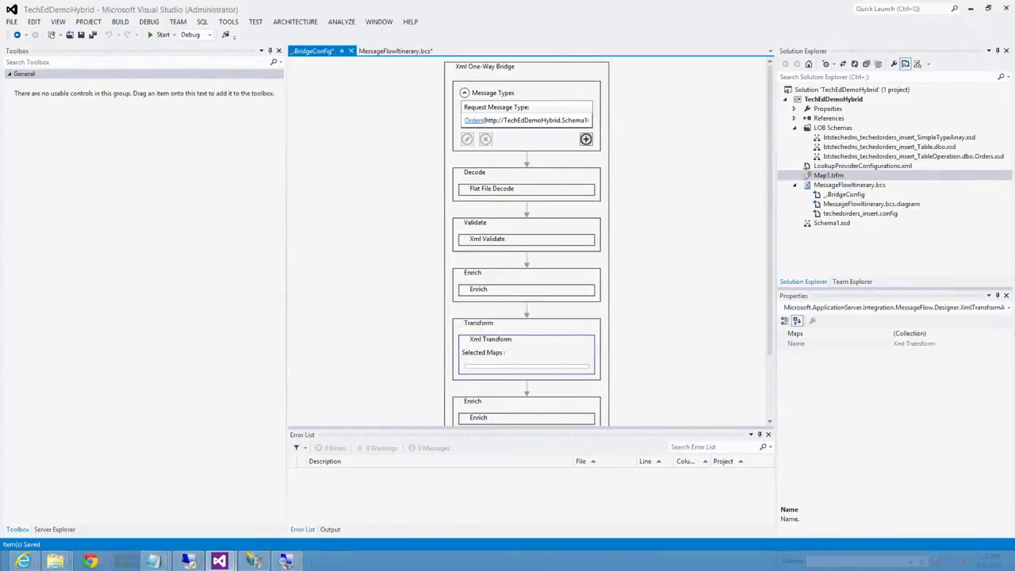
pyautogui.click(1003, 340)
pyautogui.click(1003, 340)
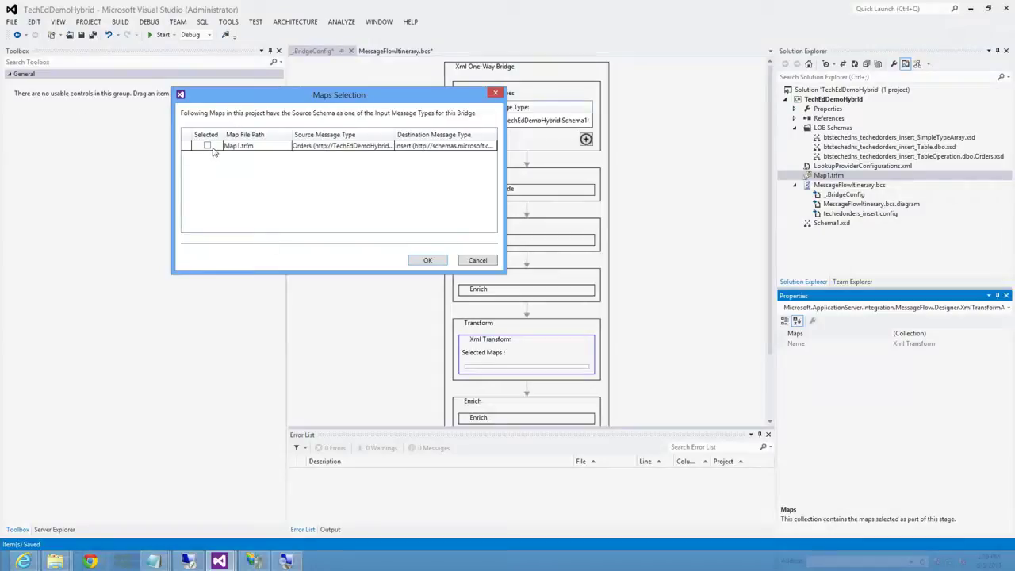
pyautogui.click(210, 148)
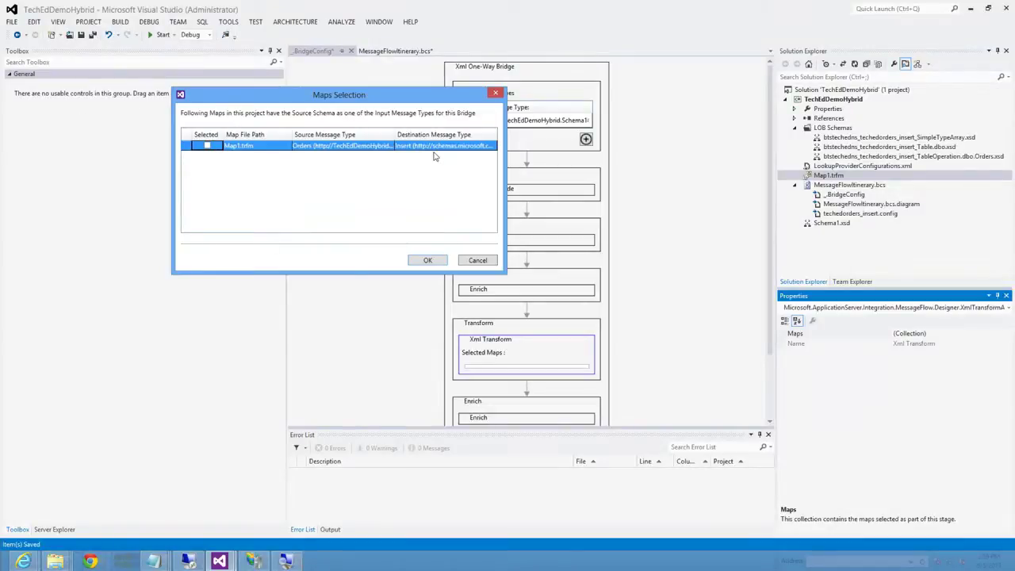
pyautogui.click(209, 147)
pyautogui.click(438, 261)
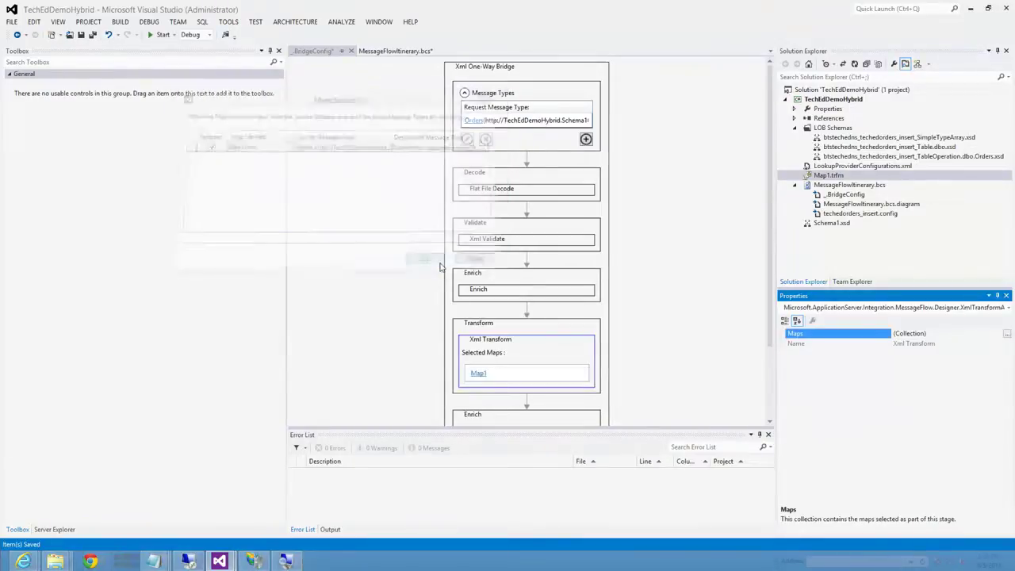
pyautogui.click(432, 319)
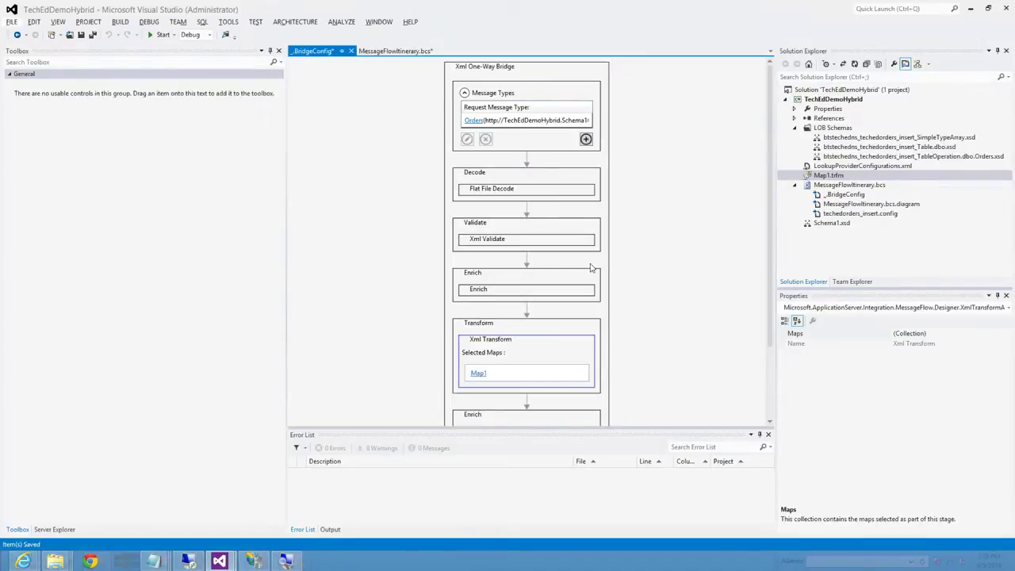
# Step: Add a new property definition to the Enrich activity and expand its Type list
pyautogui.click(576, 229)
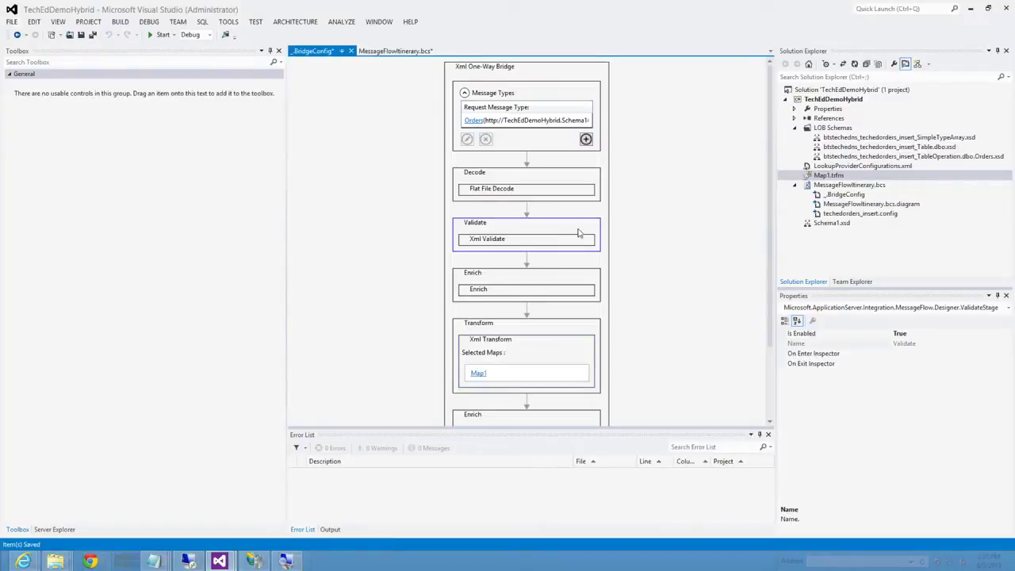
pyautogui.click(587, 290)
pyautogui.click(587, 291)
pyautogui.click(1008, 349)
pyautogui.click(1011, 347)
pyautogui.click(1007, 349)
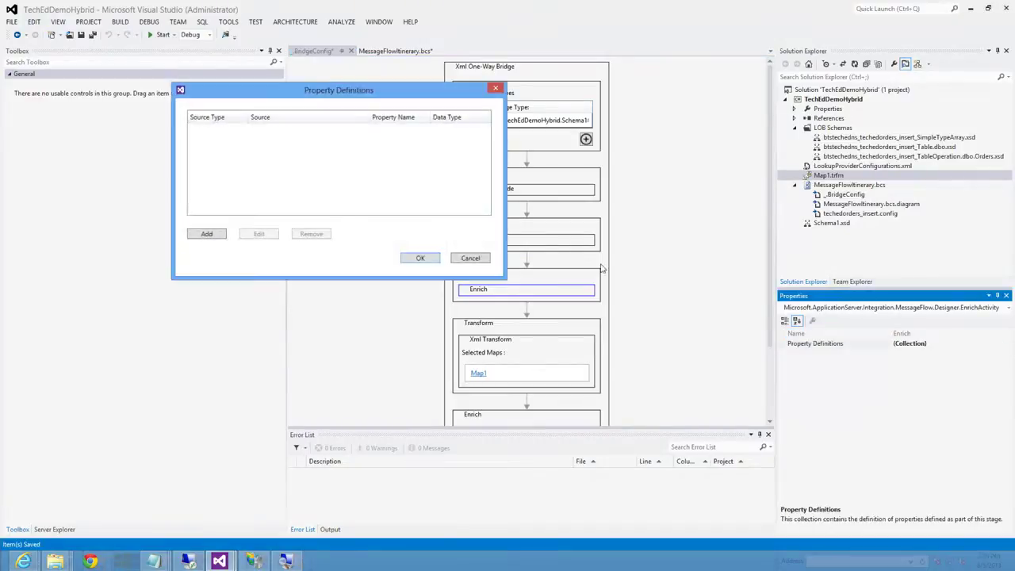
pyautogui.click(206, 234)
pyautogui.click(387, 131)
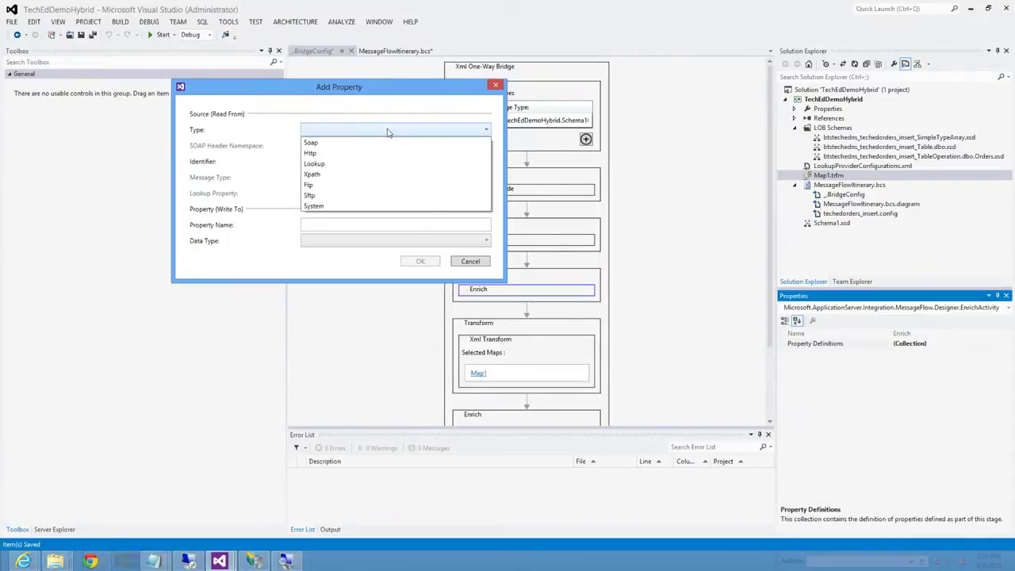
# Step: Define an Http property with identifier 'version', property name 'p1', data type string
pyautogui.click(346, 154)
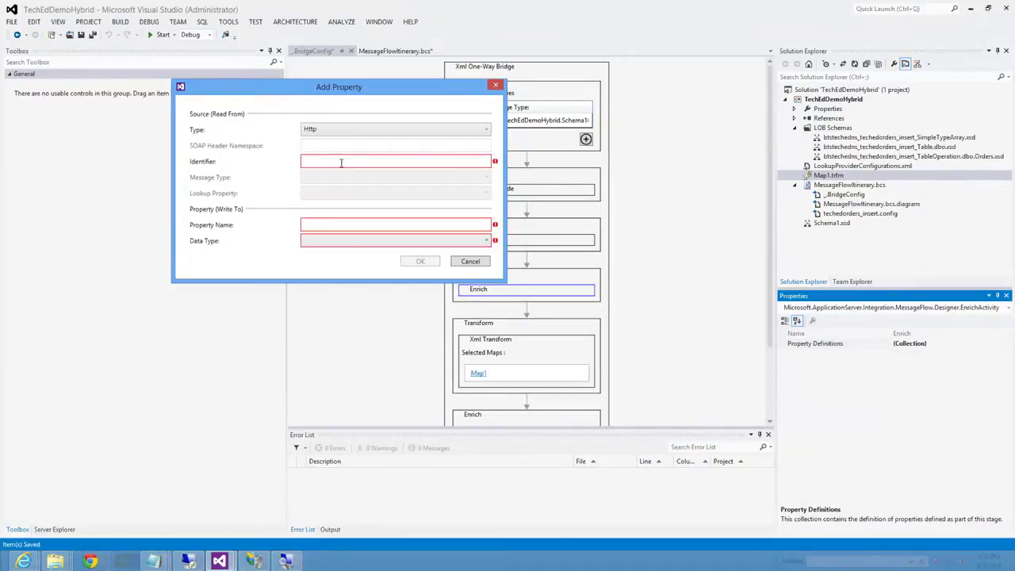
pyautogui.write('x-ms')
pyautogui.press('BackSpace')
pyautogui.press('BackSpace')
pyautogui.press('BackSpace')
pyautogui.write('version')
pyautogui.click(325, 225)
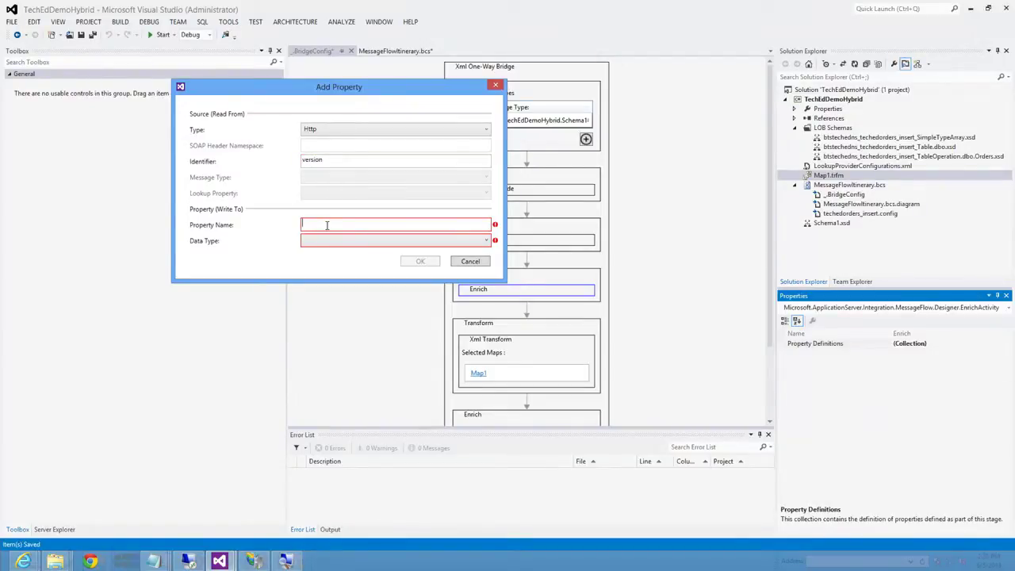
pyautogui.write('p1')
pyautogui.click(306, 243)
pyautogui.click(315, 295)
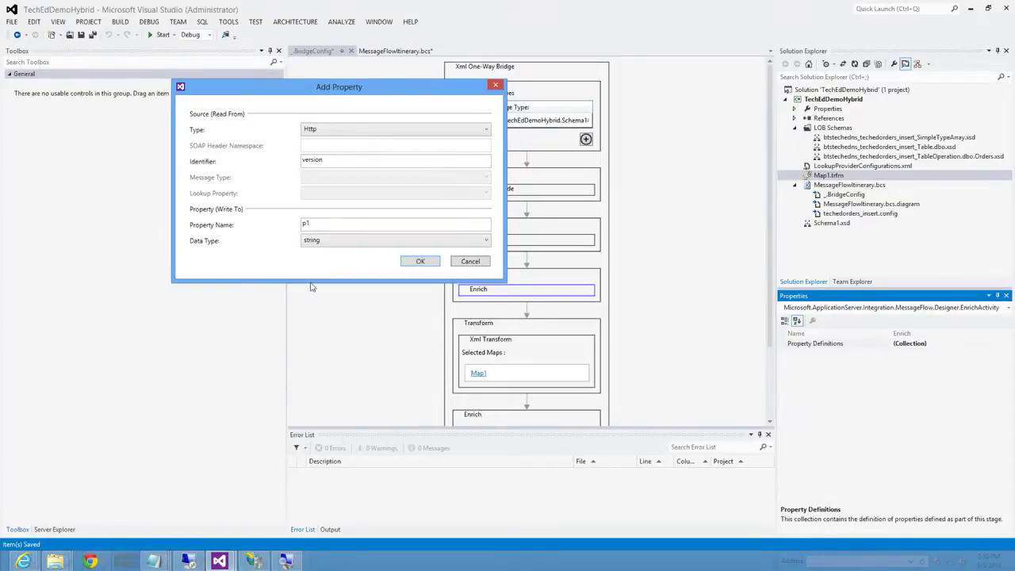
# Step: Cancel the new property and close the Property Definitions dialog
pyautogui.moveTo(339, 159); pyautogui.dragTo(268, 160)
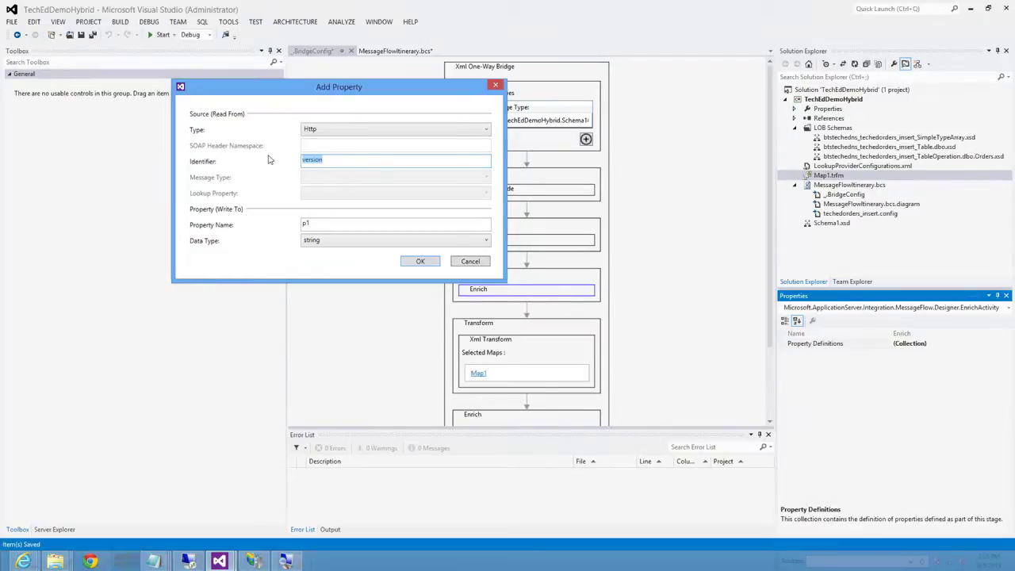
pyautogui.click(489, 263)
pyautogui.click(473, 261)
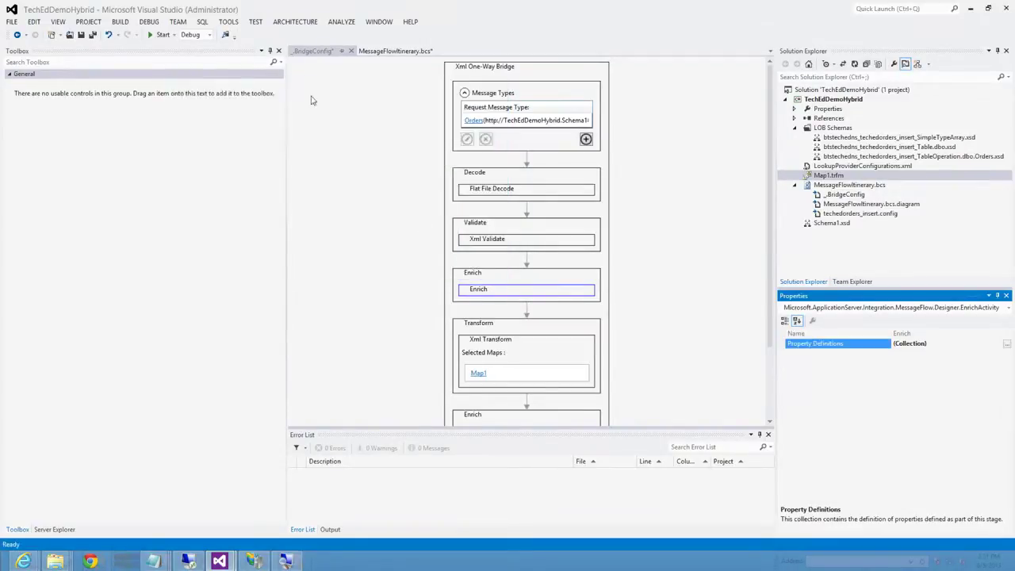
pyautogui.click(386, 52)
pyautogui.click(447, 241)
pyautogui.click(426, 236)
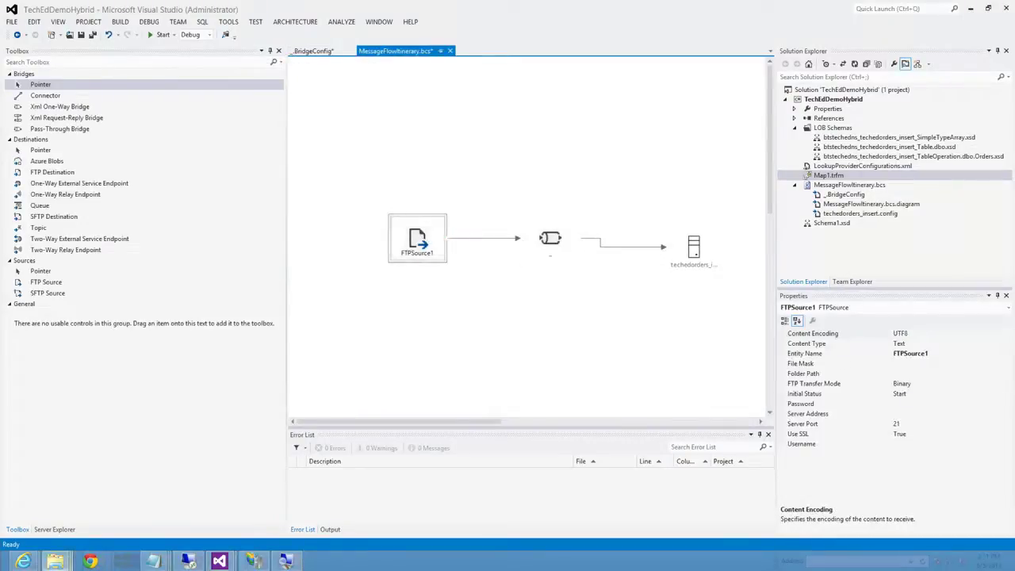
pyautogui.press('super+e')
pyautogui.click(525, 119)
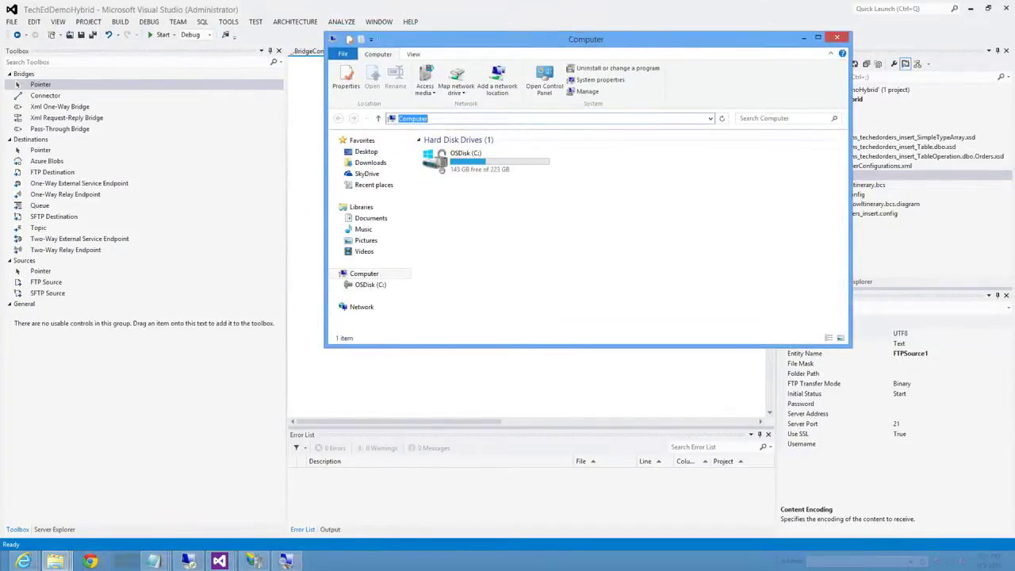
pyautogui.write('ftp')
pyautogui.press('Down')
pyautogui.press('Return')
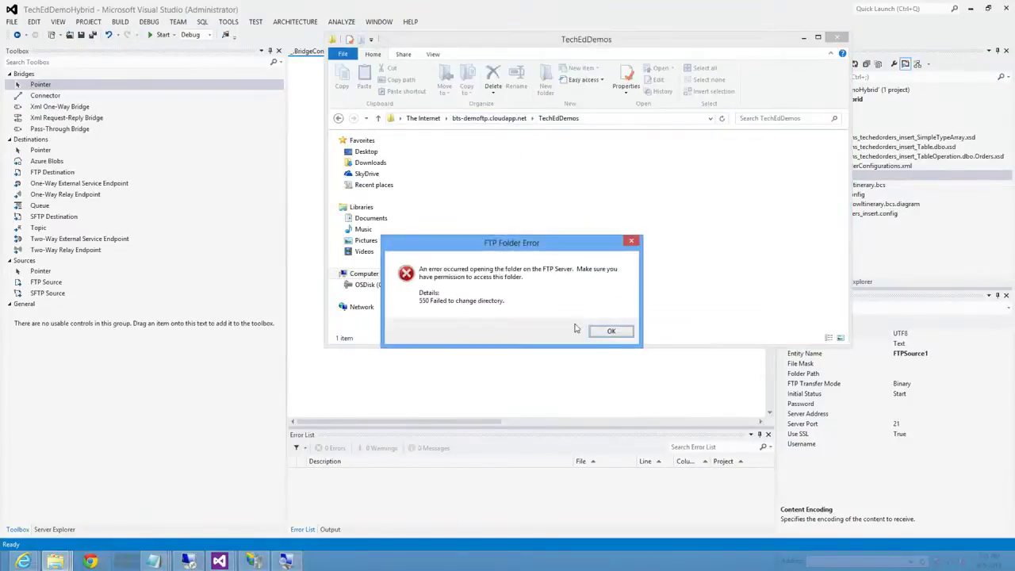
pyautogui.click(608, 331)
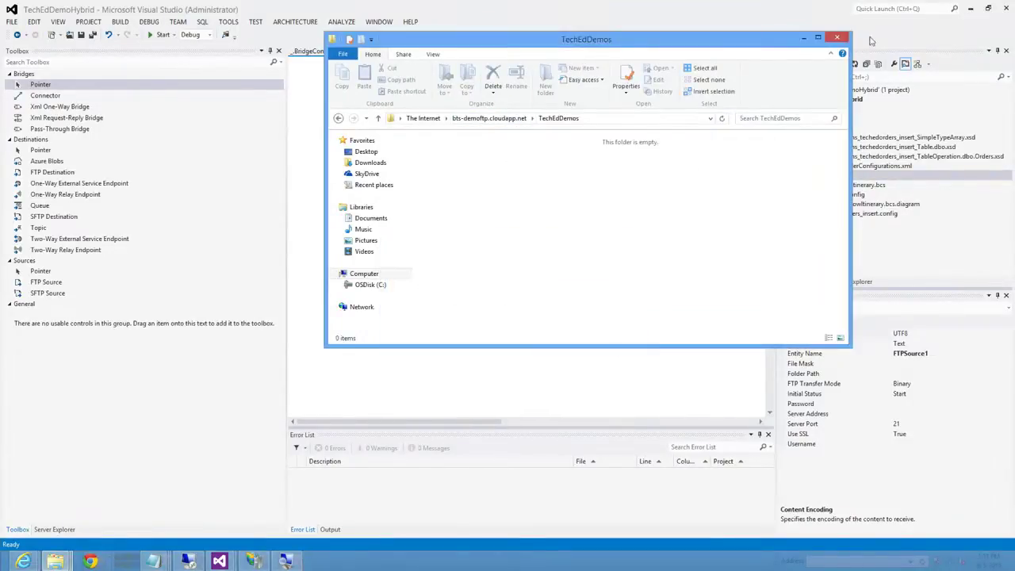
pyautogui.click(835, 38)
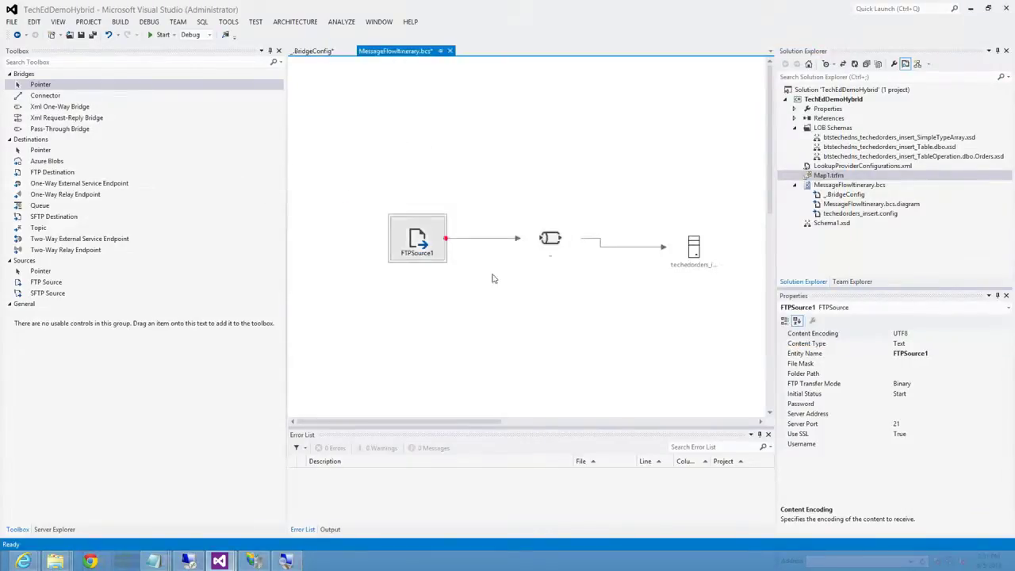
# Step: Set FTPSource1's FTP user name and server address bts-demoftp.cloudapp.net
pyautogui.click(908, 445)
pyautogui.write('bts')
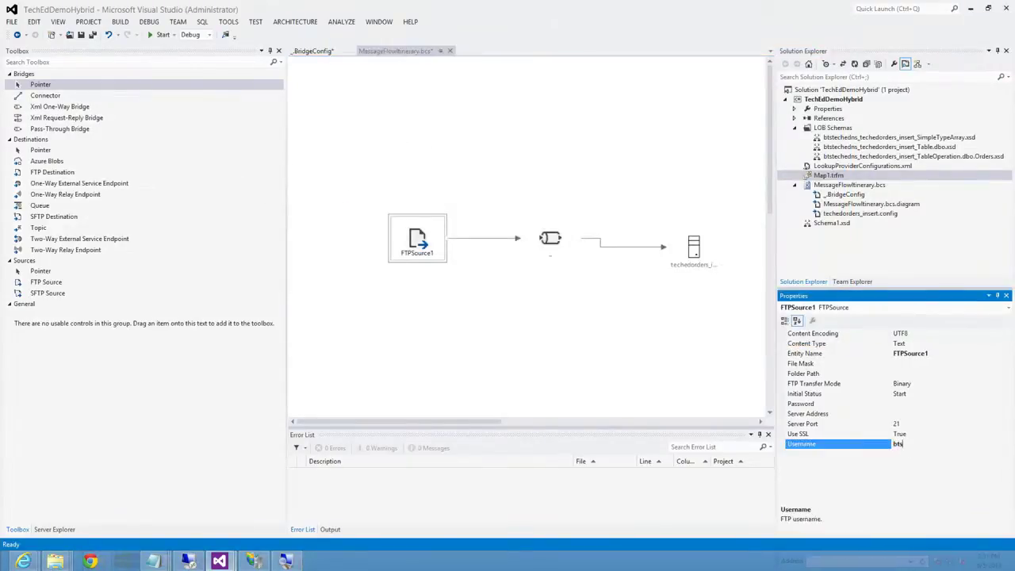
pyautogui.write('user')
pyautogui.click(914, 404)
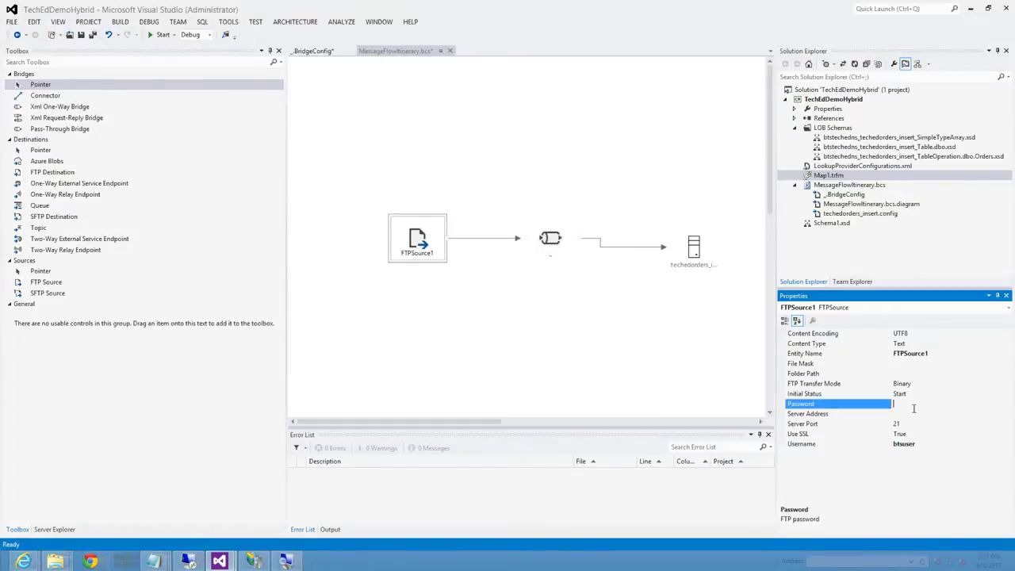
pyautogui.click(912, 411)
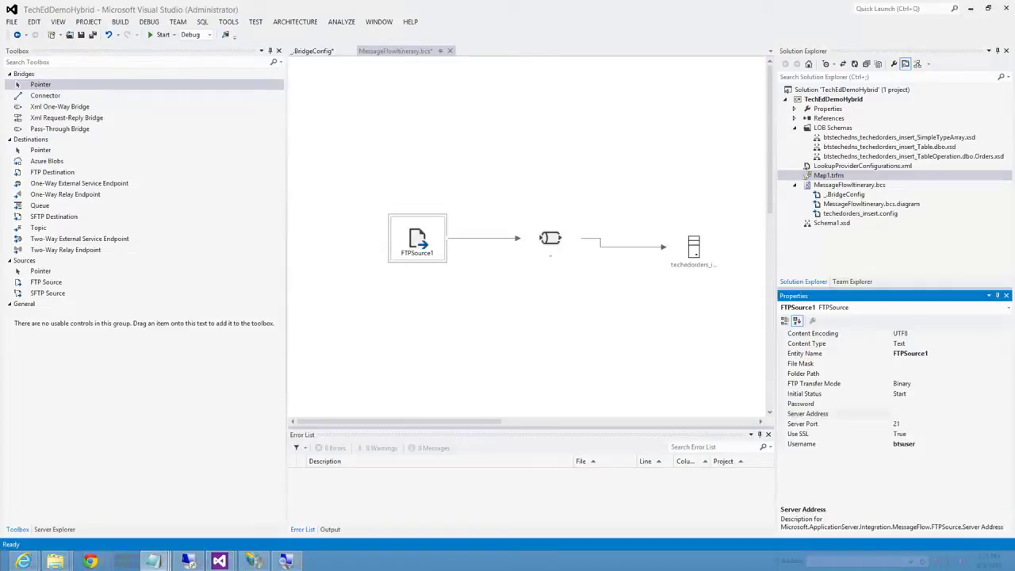
pyautogui.click(920, 413)
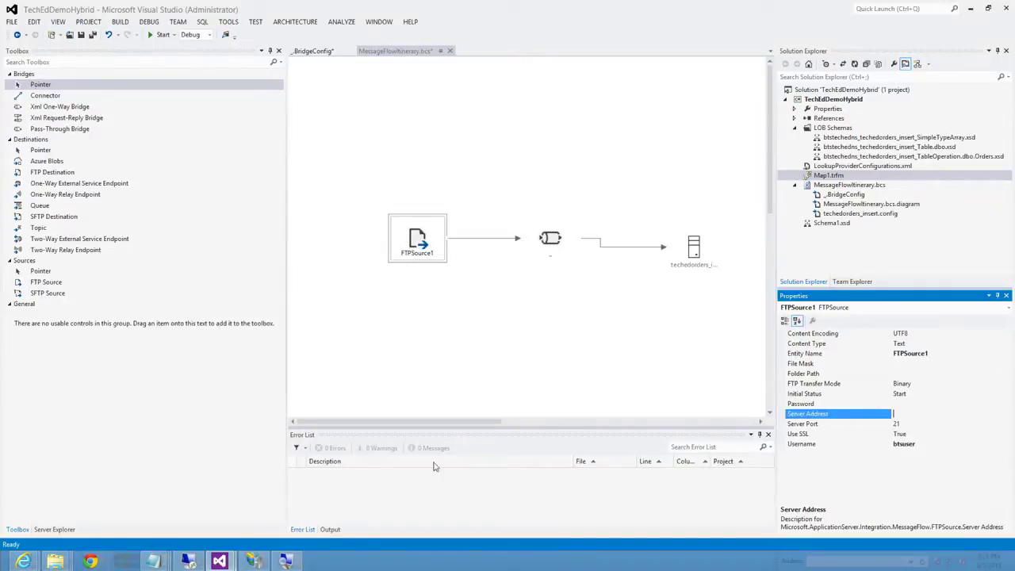
pyautogui.click(154, 560)
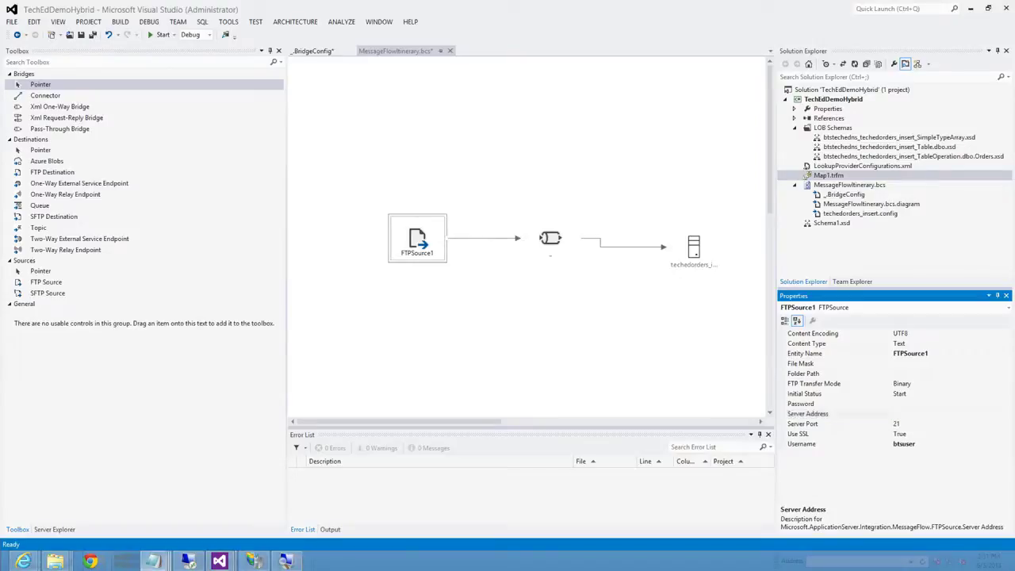
pyautogui.click(921, 413)
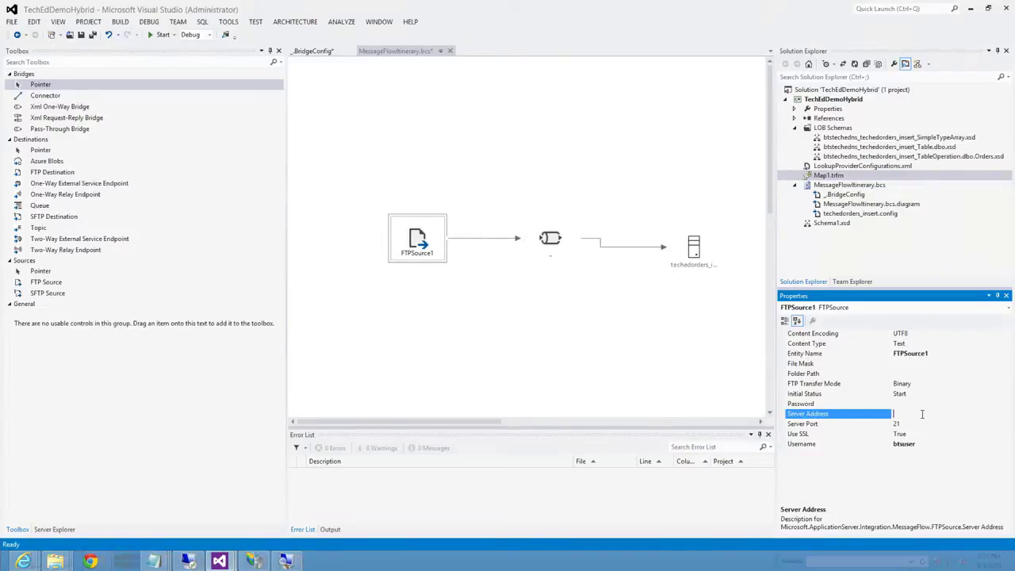
pyautogui.write('bts-demoftp.cloudapp.ne')
pyautogui.click(927, 402)
# Step: Enter the FTP password, folder path /TechEdDemos/POS1 and file mask *.xml, then save
pyautogui.click(922, 412)
pyautogui.click(936, 405)
pyautogui.write('•••••••••••••')
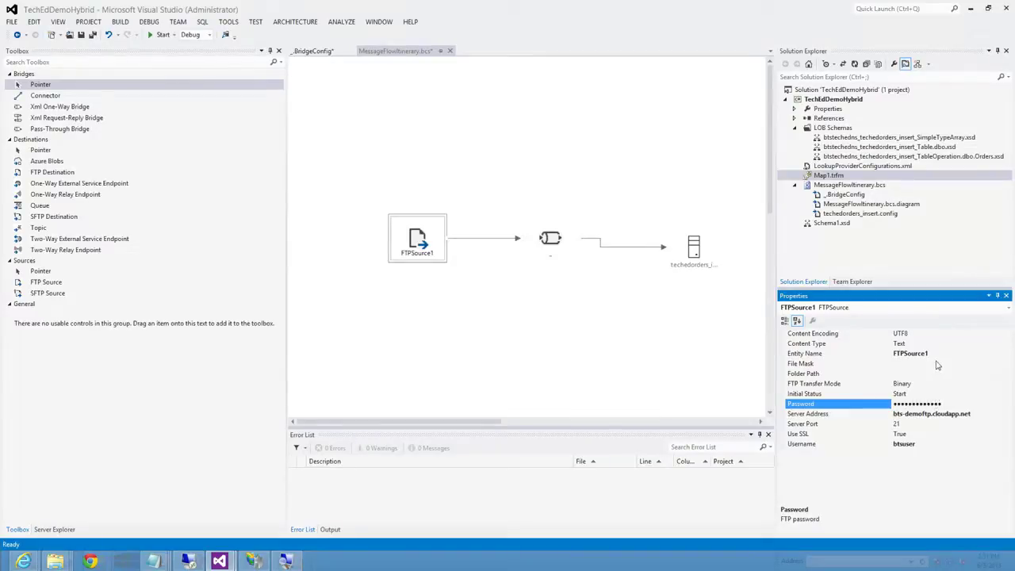
pyautogui.click(920, 374)
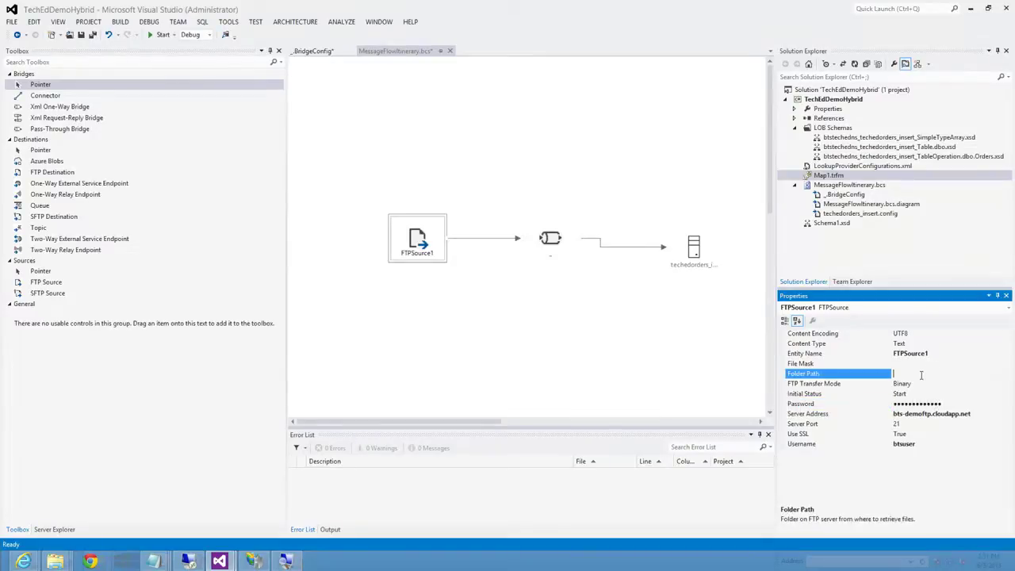
pyautogui.write('/TechEdDemos/POS1')
pyautogui.click(941, 364)
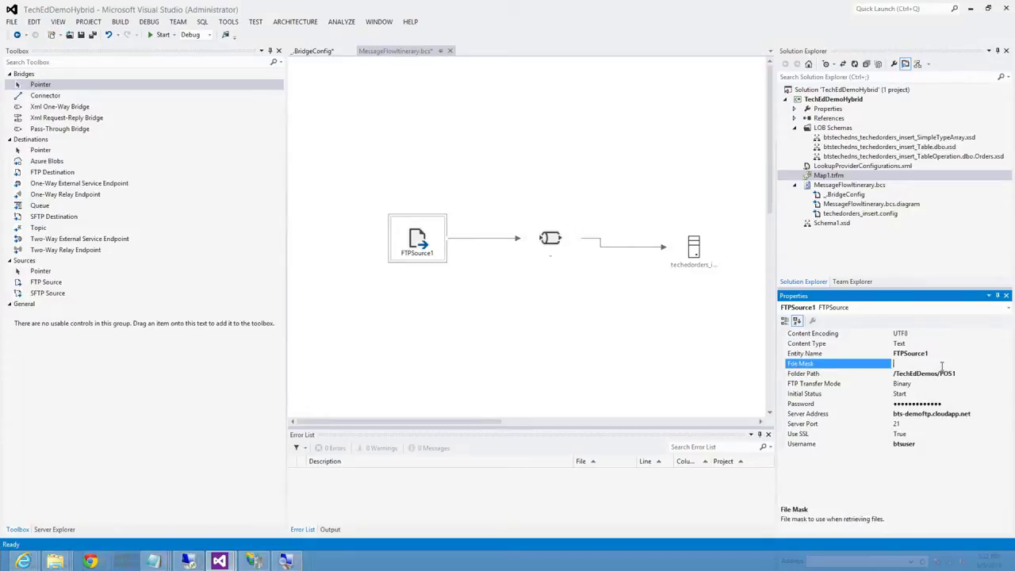
pyautogui.write('*.xml')
pyautogui.hotkey('ctrl', 's')
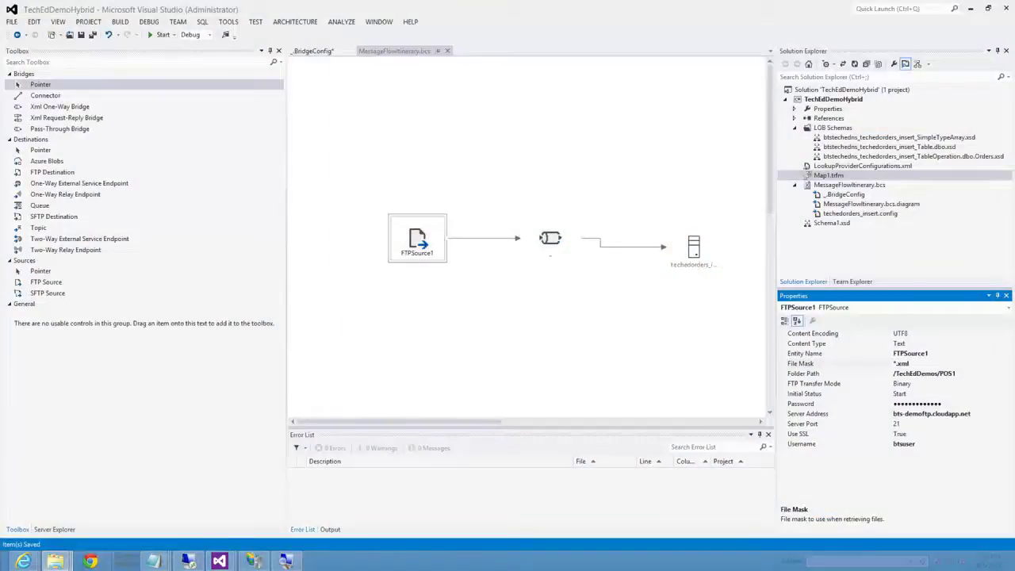
pyautogui.press('super+e')
# Step: Open the TechEdDemos FTP folder as the FTP user and log on with the account password
pyautogui.click(534, 117)
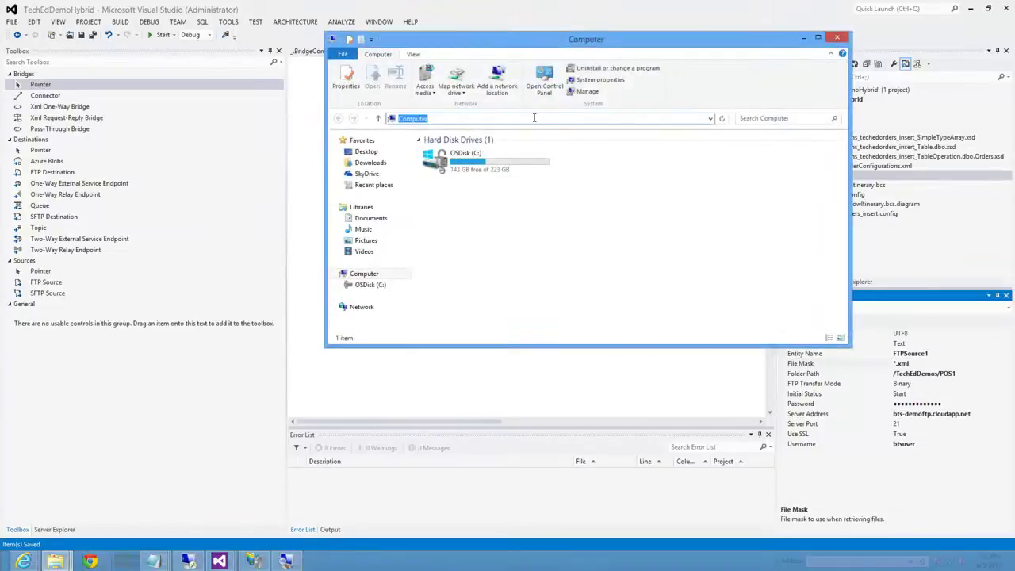
pyautogui.write('ftp://bts-demoftp.cloudapp.net/')
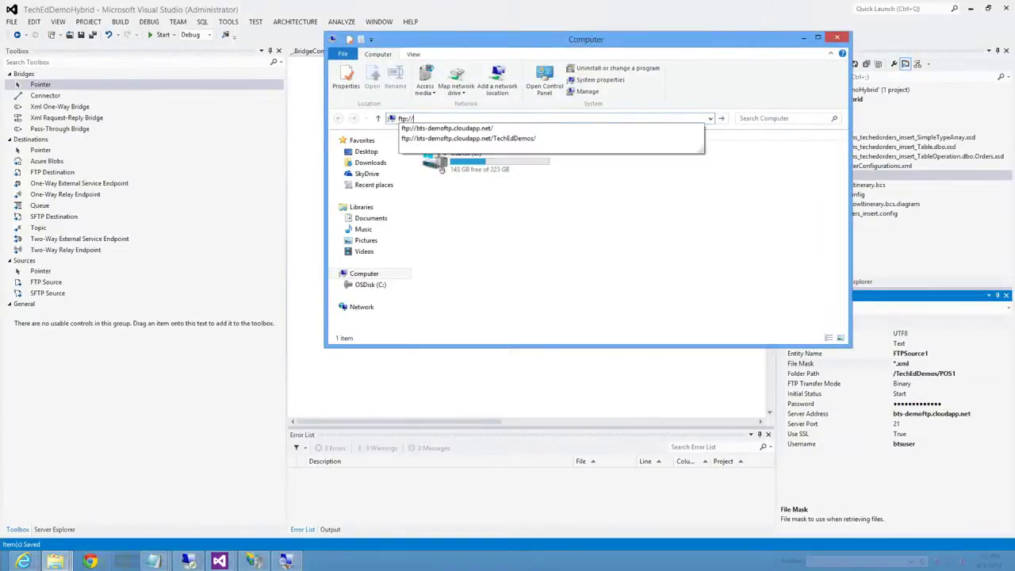
pyautogui.press('Down')
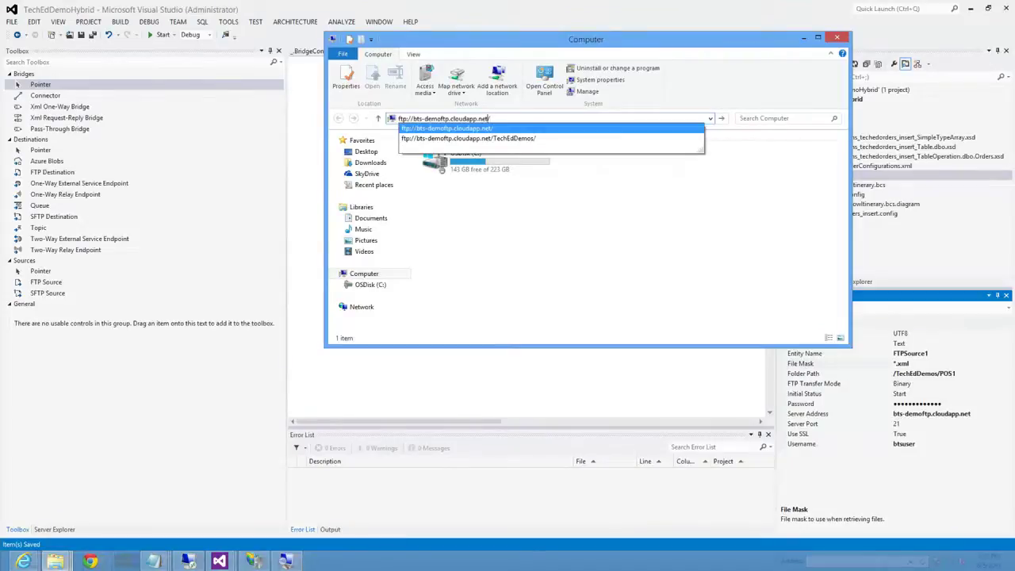
pyautogui.press('Down')
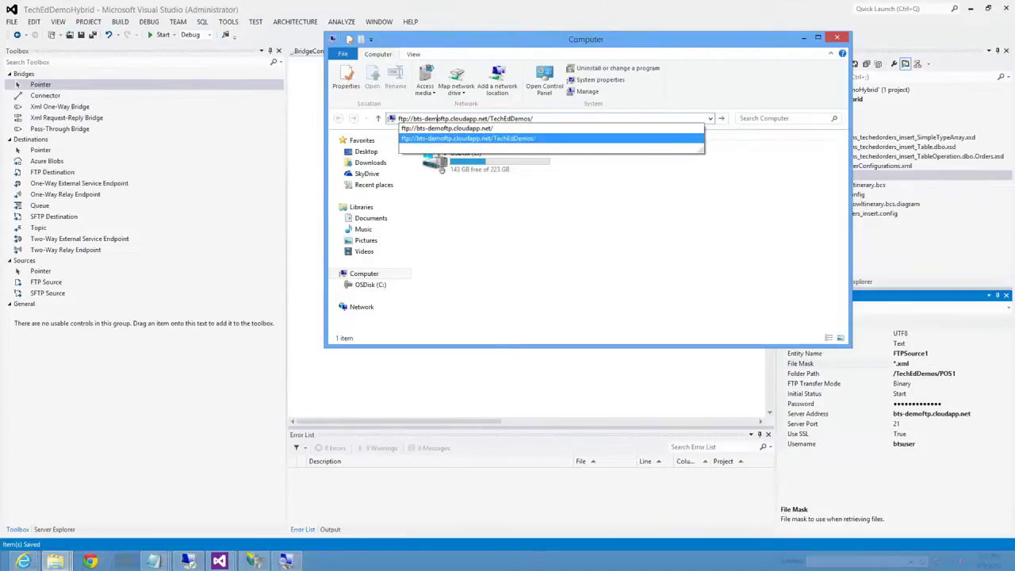
pyautogui.click(412, 118)
pyautogui.write('btsuser@')
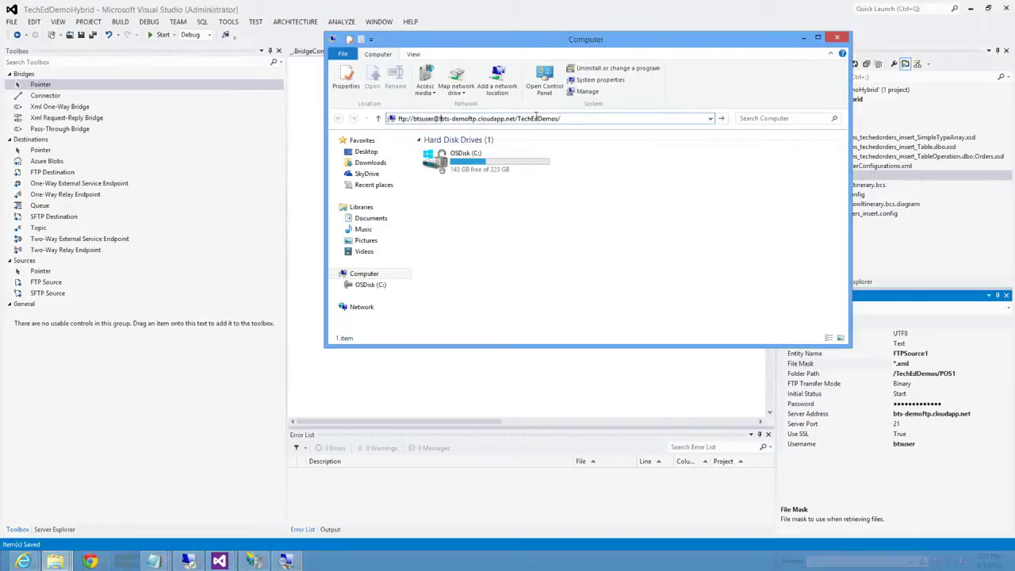
pyautogui.press('Return')
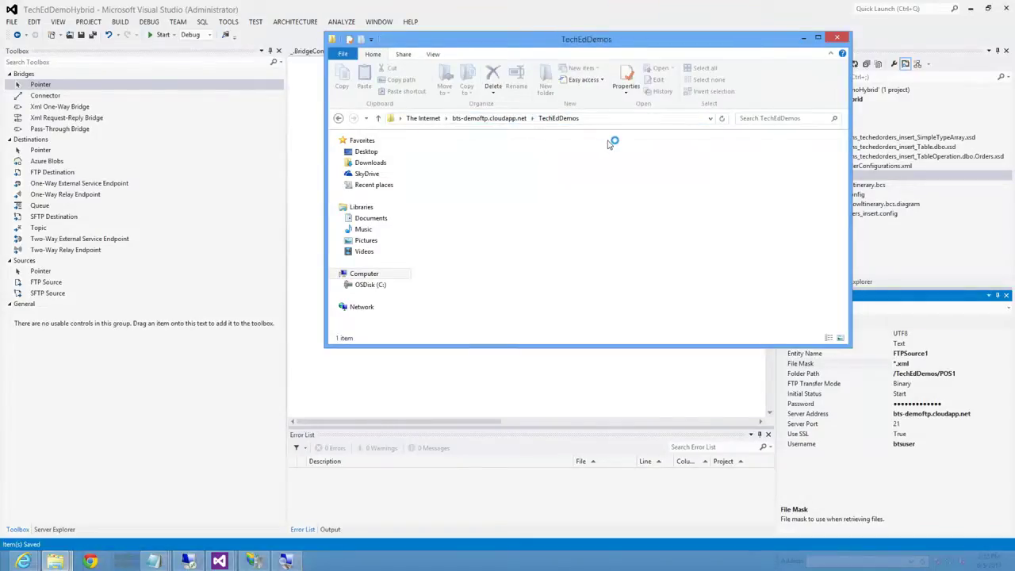
pyautogui.click(474, 112)
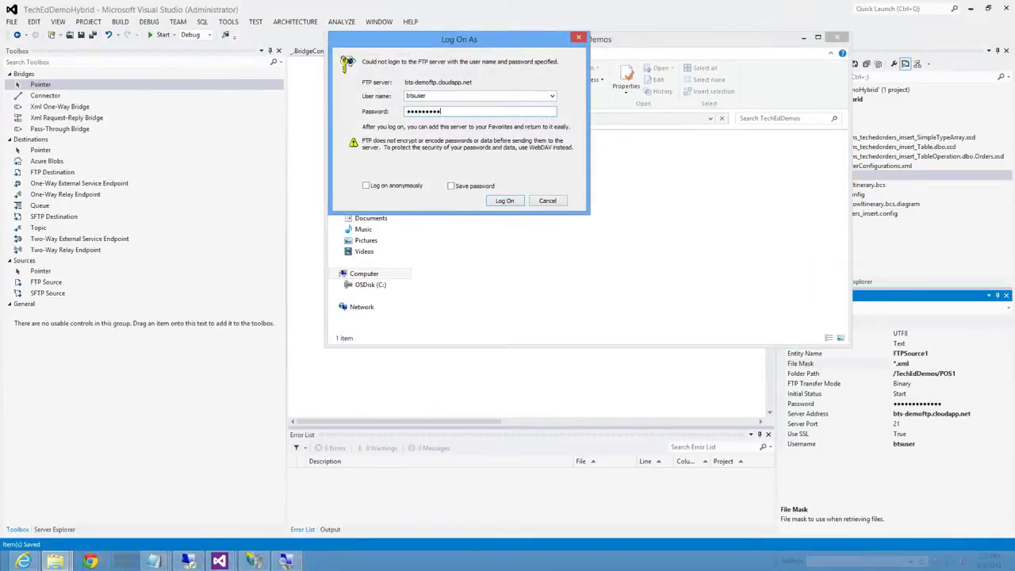
pyautogui.press('Return')
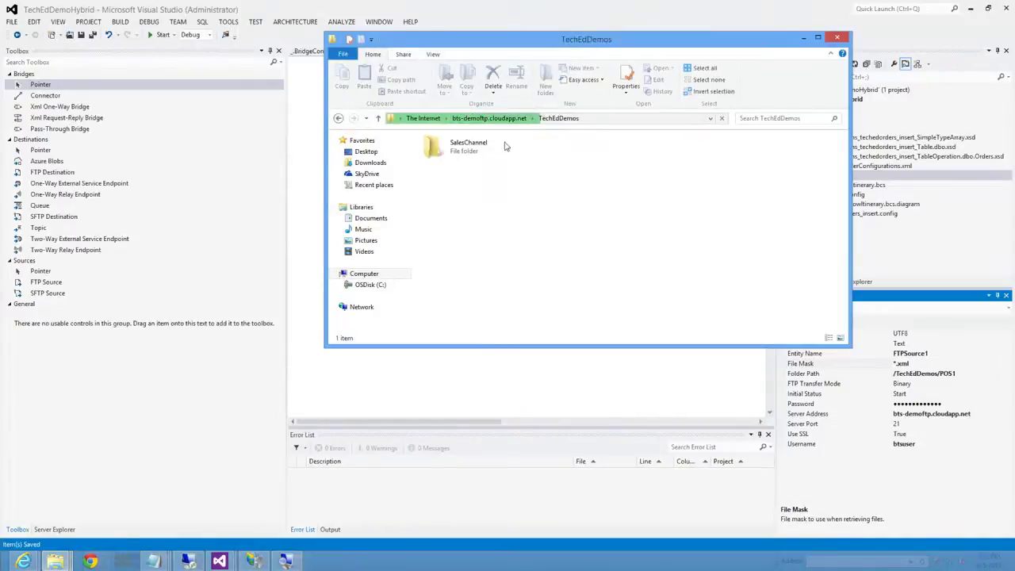
# Step: Create a new folder named 'Demo' in TechEdDemos
pyautogui.rightClick(547, 189)
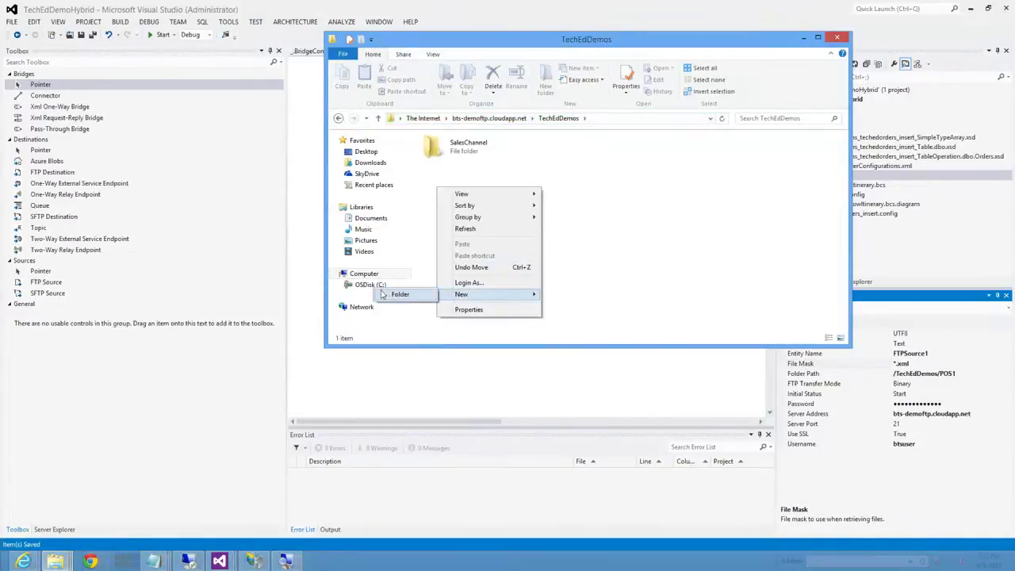
pyautogui.click(422, 298)
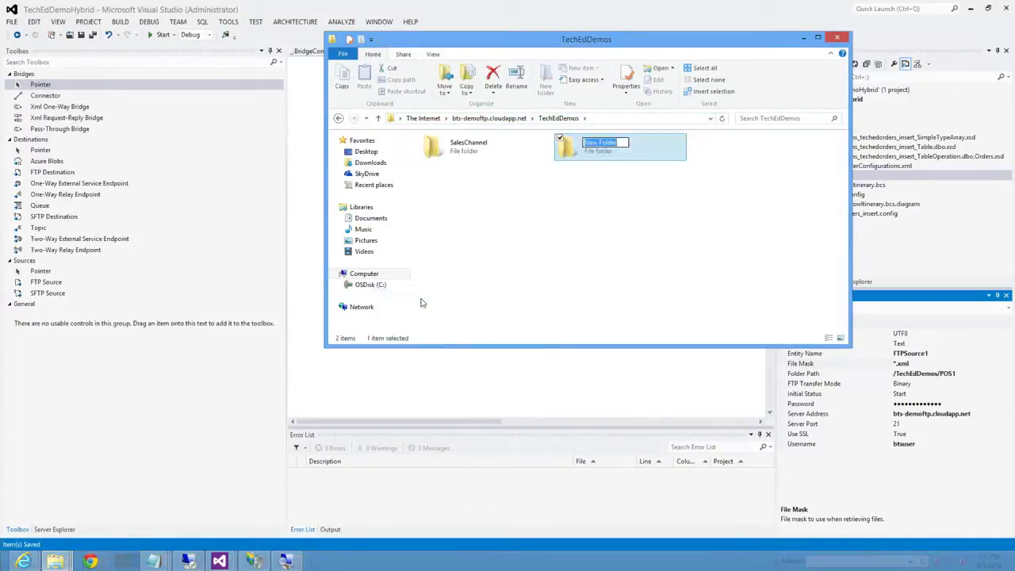
pyautogui.write('Demo')
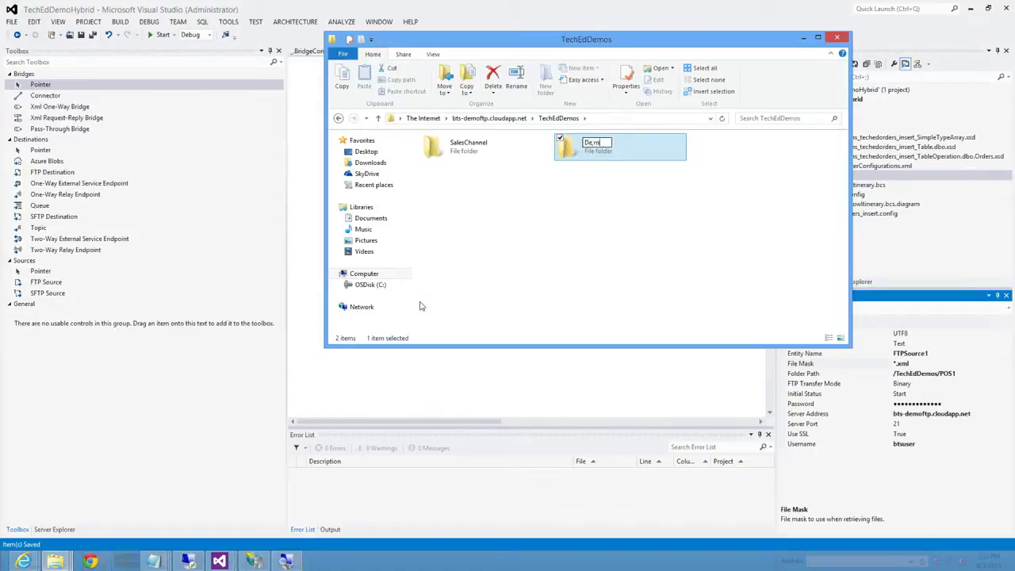